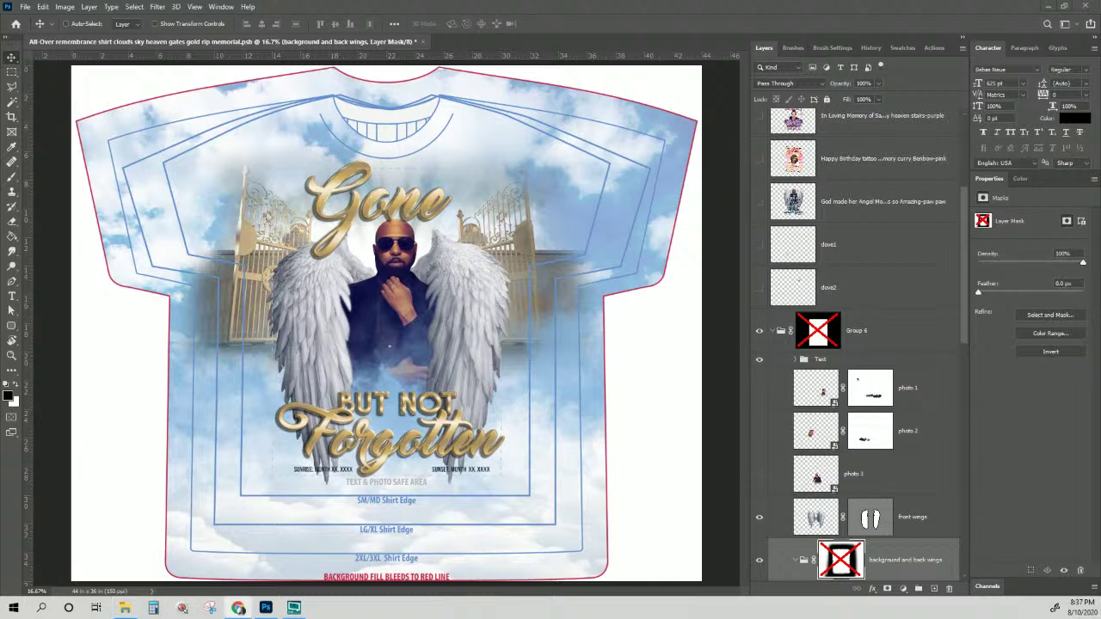
# - Switch to Chrome and load the page remove.bg/upload
pyautogui.click(239, 608)
pyautogui.doubleClick(627, 95)
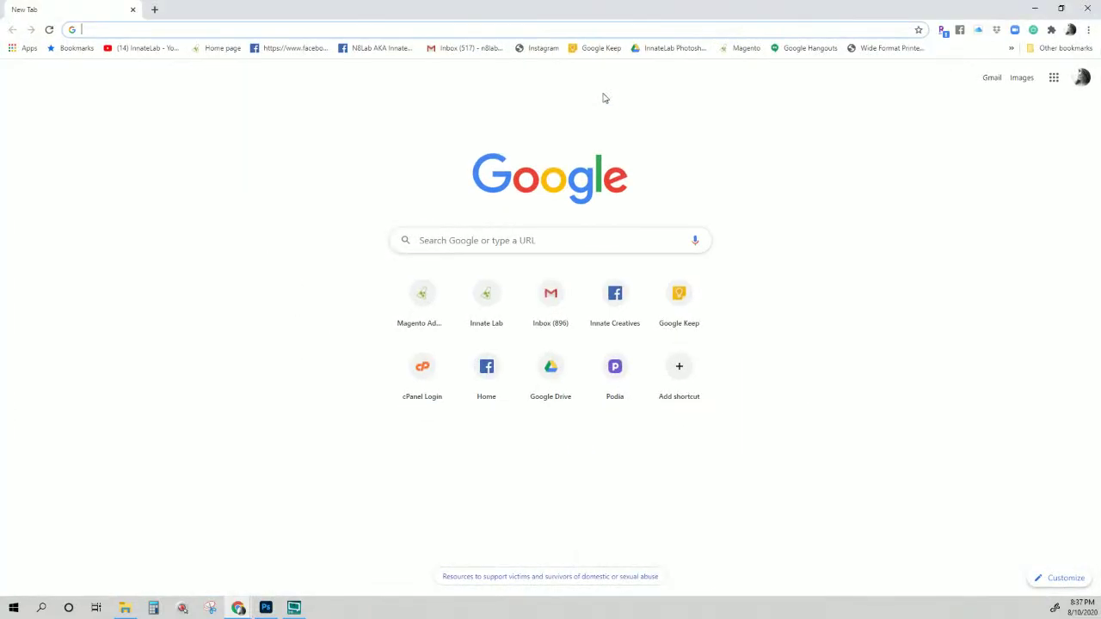
pyautogui.click(571, 29)
pyautogui.write('remove.bg/upload')
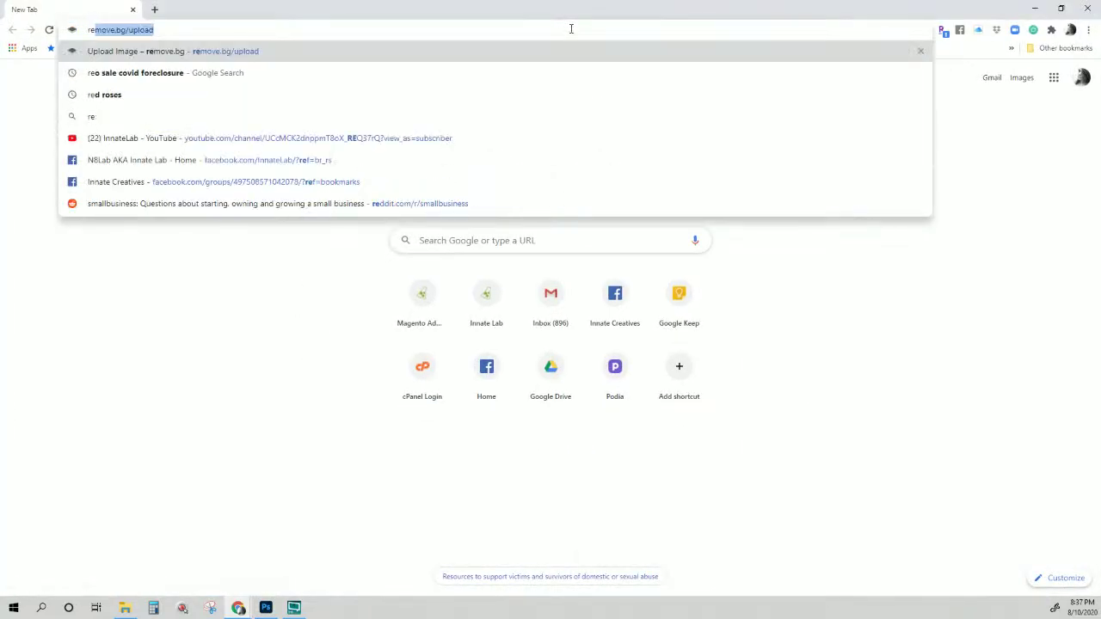
pyautogui.press('Return')
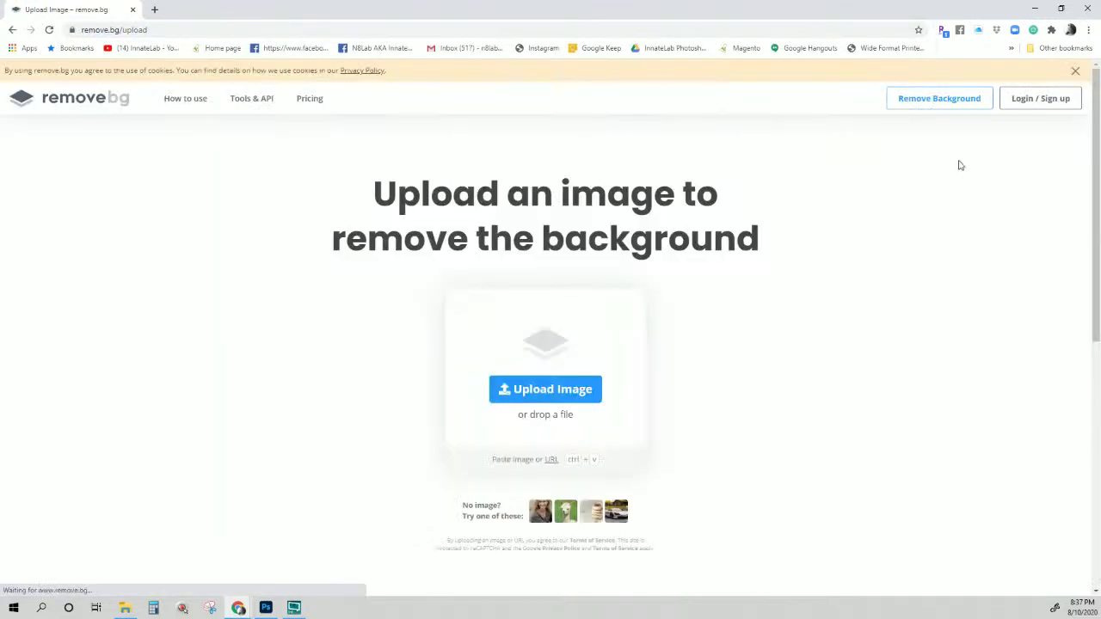
# - Log in to the remove.bg account with the saved credentials and upload a photo for background removal
pyautogui.click(1012, 108)
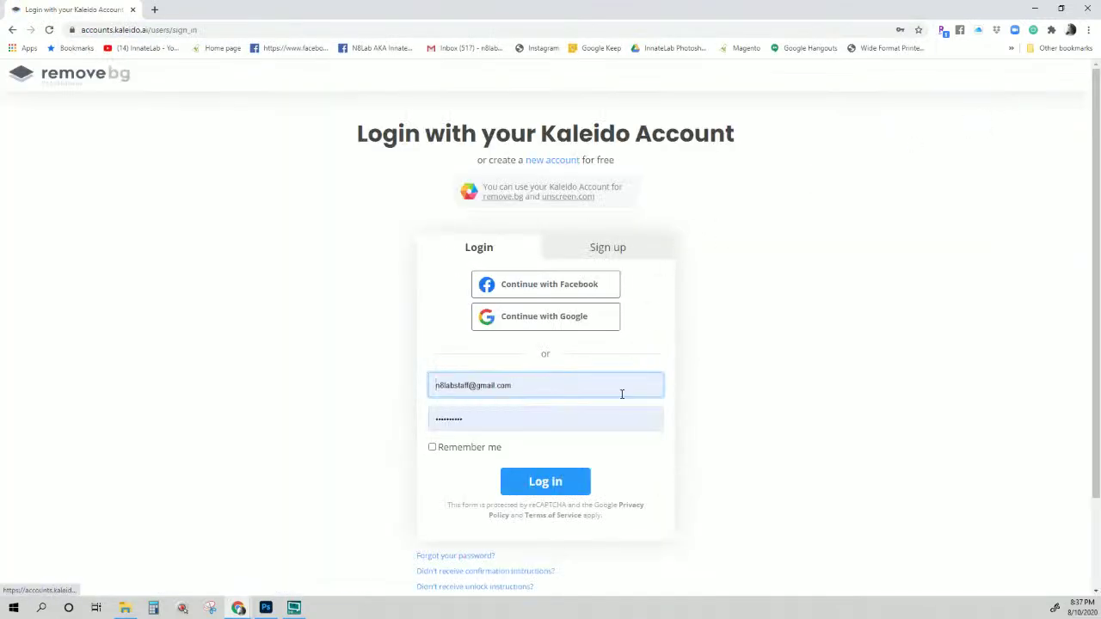
pyautogui.click(569, 484)
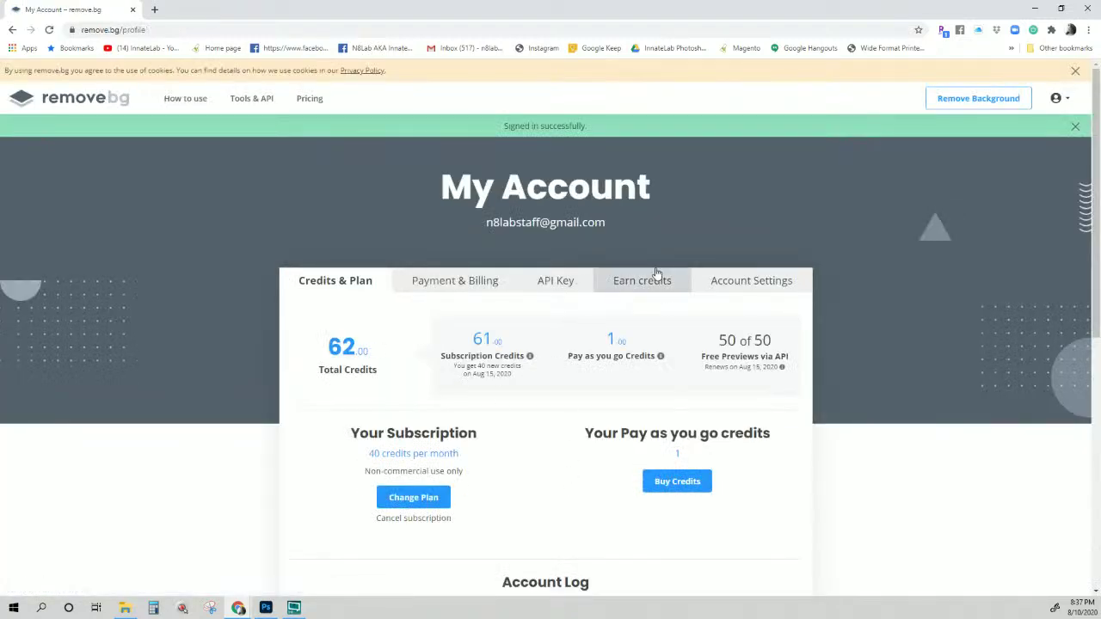
pyautogui.click(965, 100)
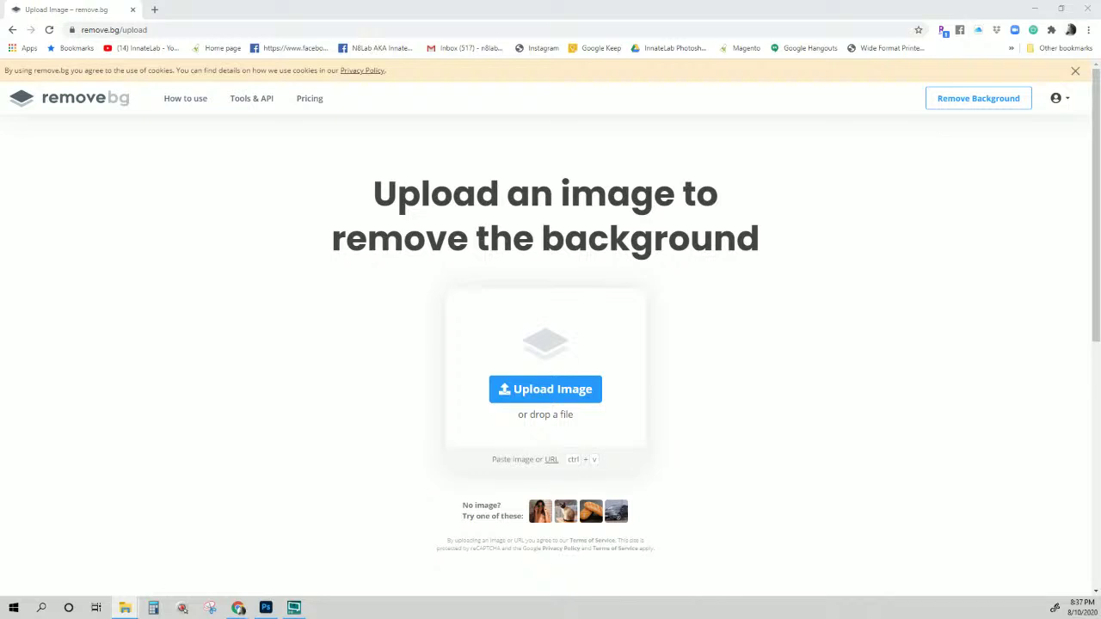
pyautogui.moveTo(522, 26); pyautogui.dragTo(516, 331)
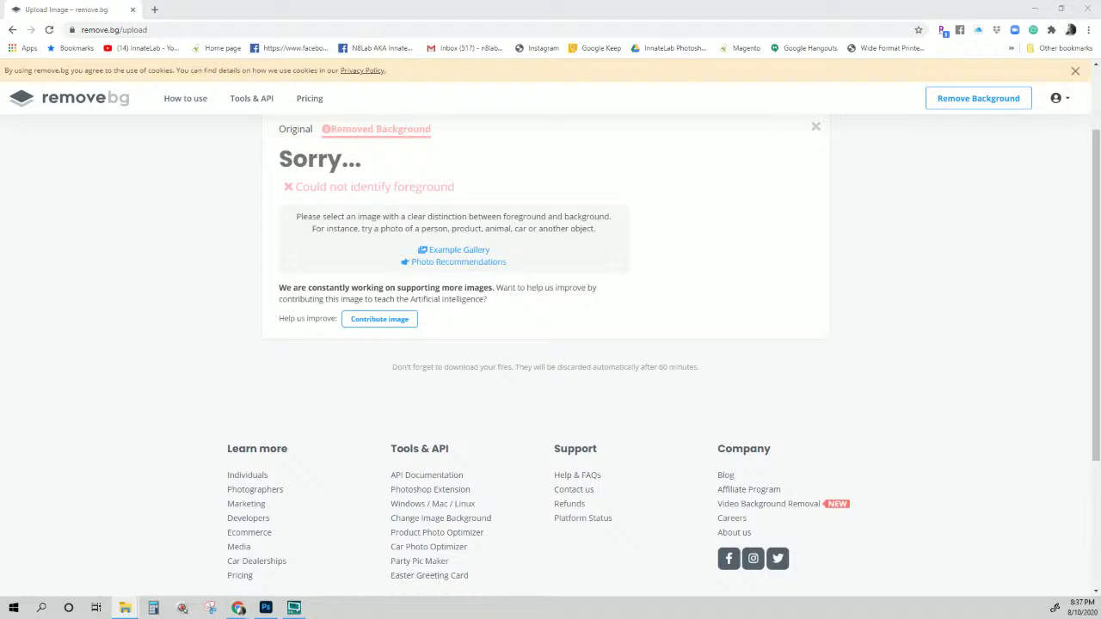
# - Switch to Photoshop, review the opened customer photos and close the denim-jacket and sunglasses selfies
pyautogui.click(266, 608)
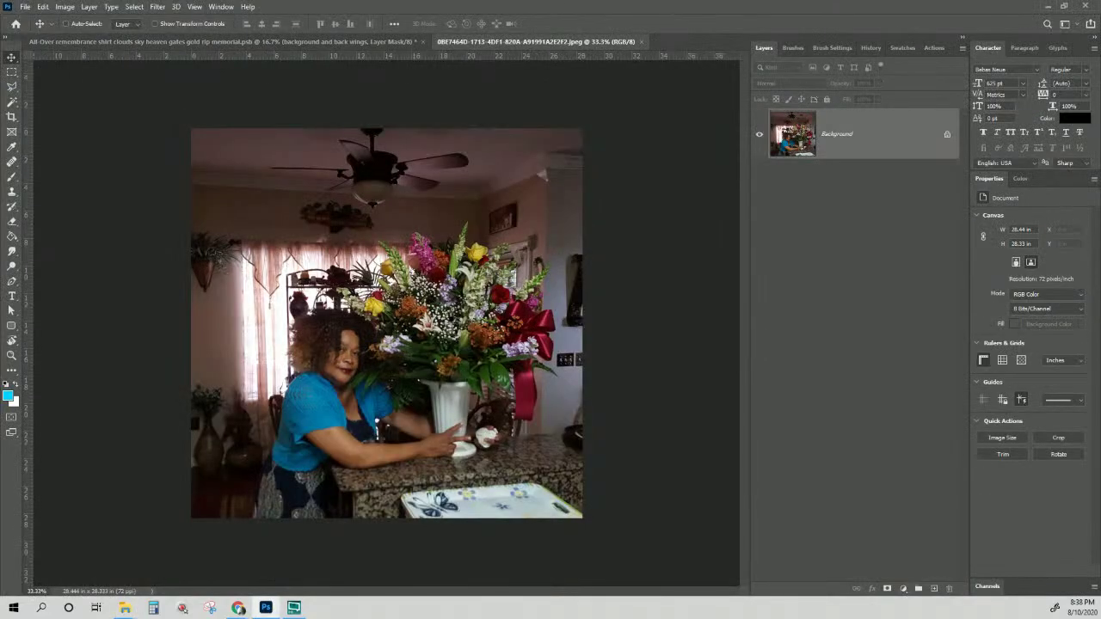
pyautogui.hotkey('ctrl', '+')
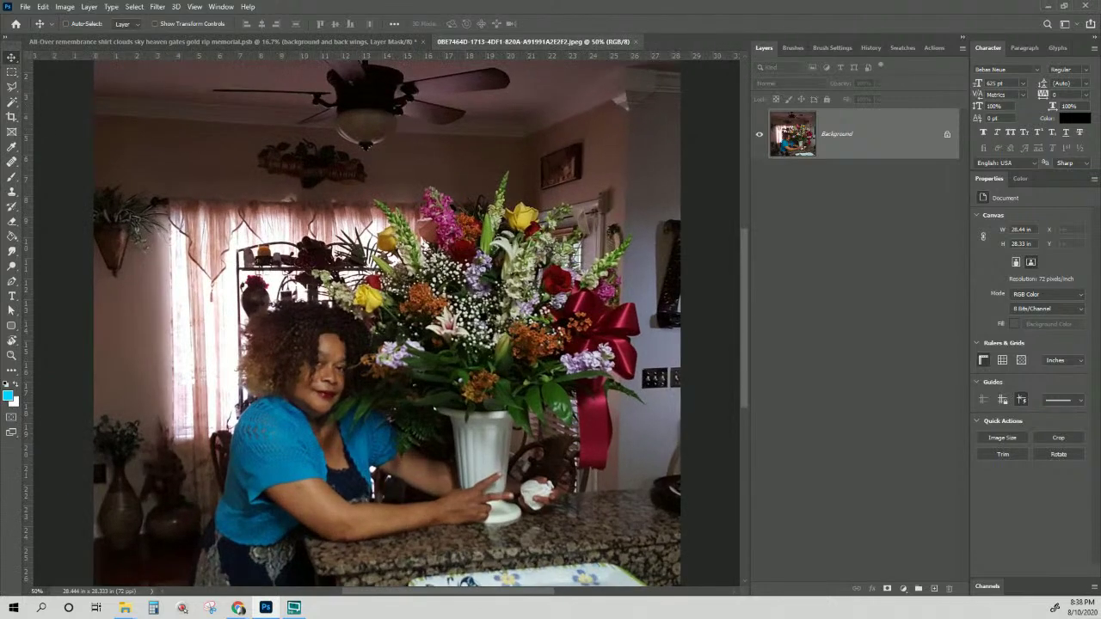
pyautogui.hotkey('ctrl', '-')
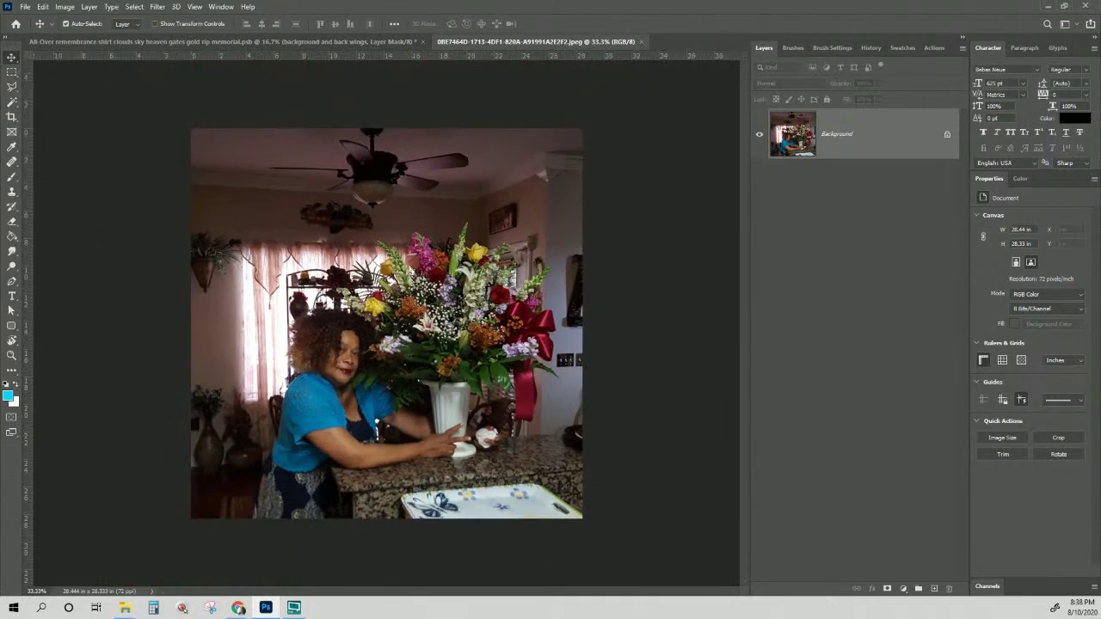
pyautogui.hotkey('ctrl', '+')
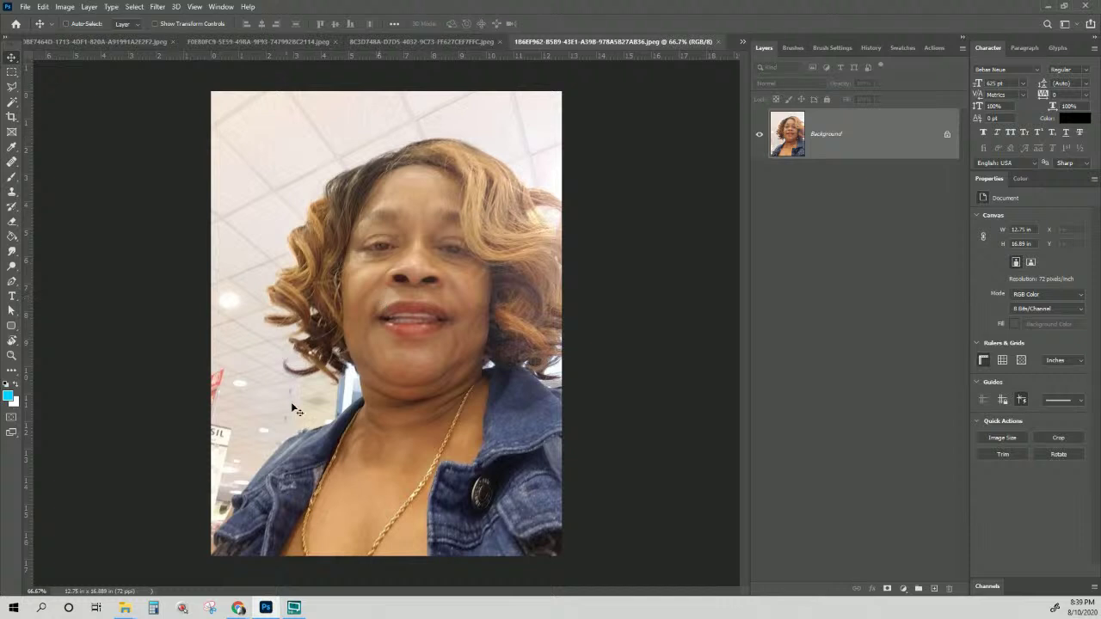
pyautogui.click(716, 42)
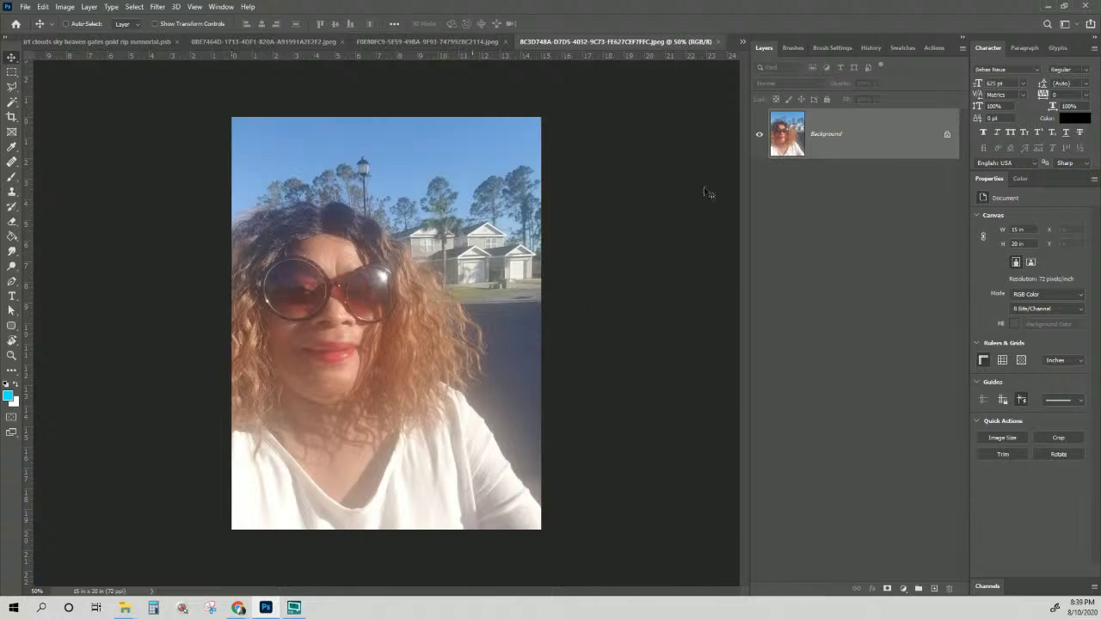
pyautogui.click(717, 42)
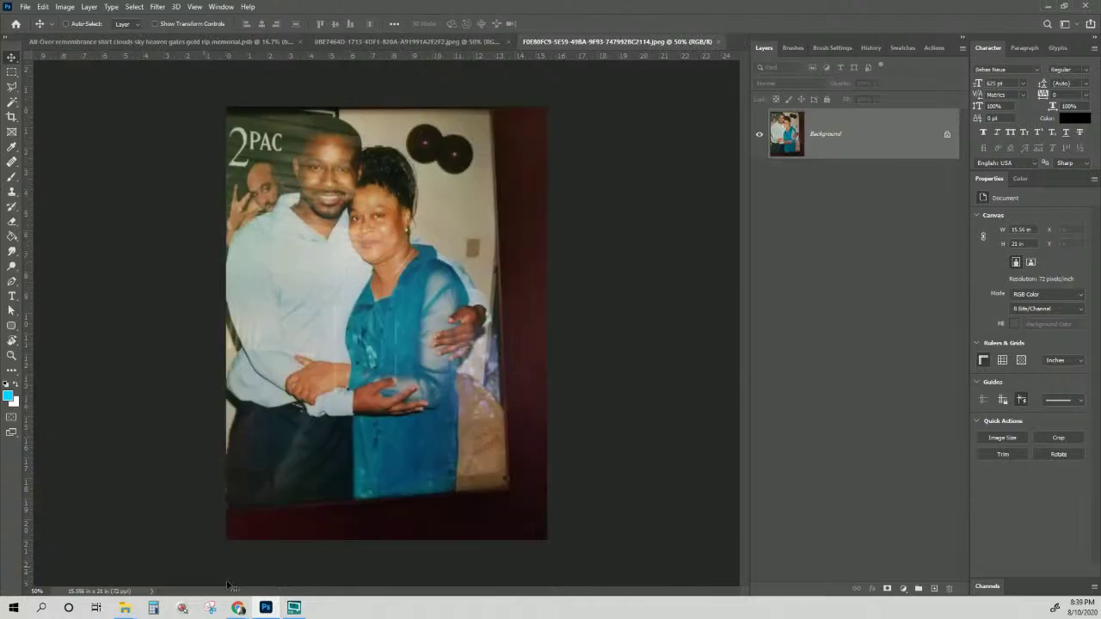
# - Upload the denim-jacket selfie to remove.bg in Chrome and save its high-resolution cutout as a PNG in the delete and temp files folder
pyautogui.moveTo(238, 605)
pyautogui.click(261, 583)
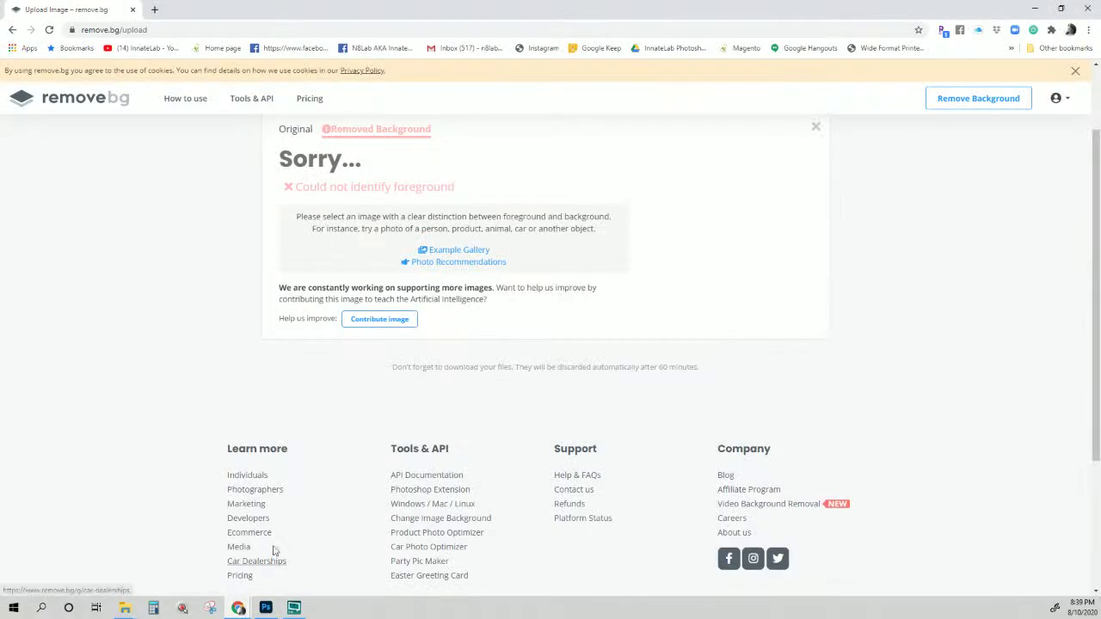
pyautogui.moveTo(260, 583); pyautogui.dragTo(442, 299)
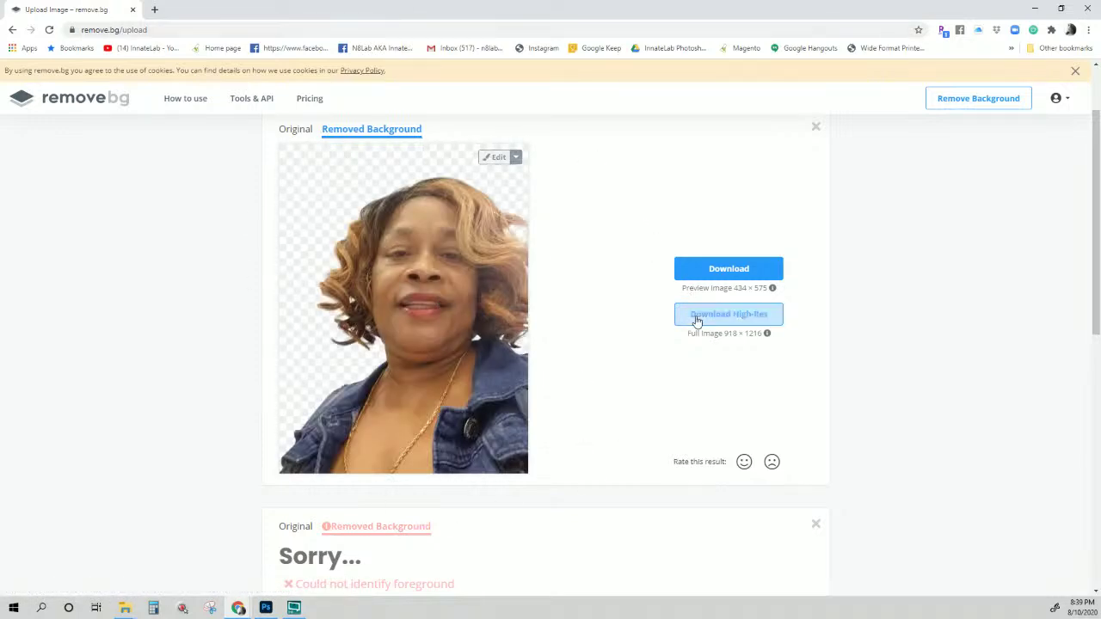
pyautogui.click(729, 316)
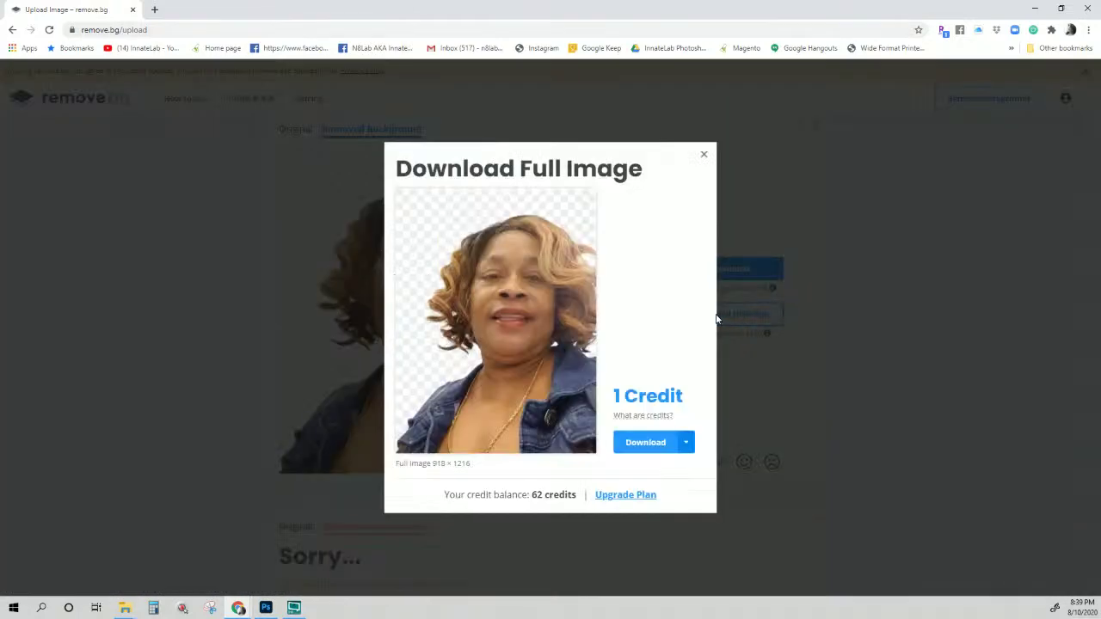
pyautogui.click(639, 445)
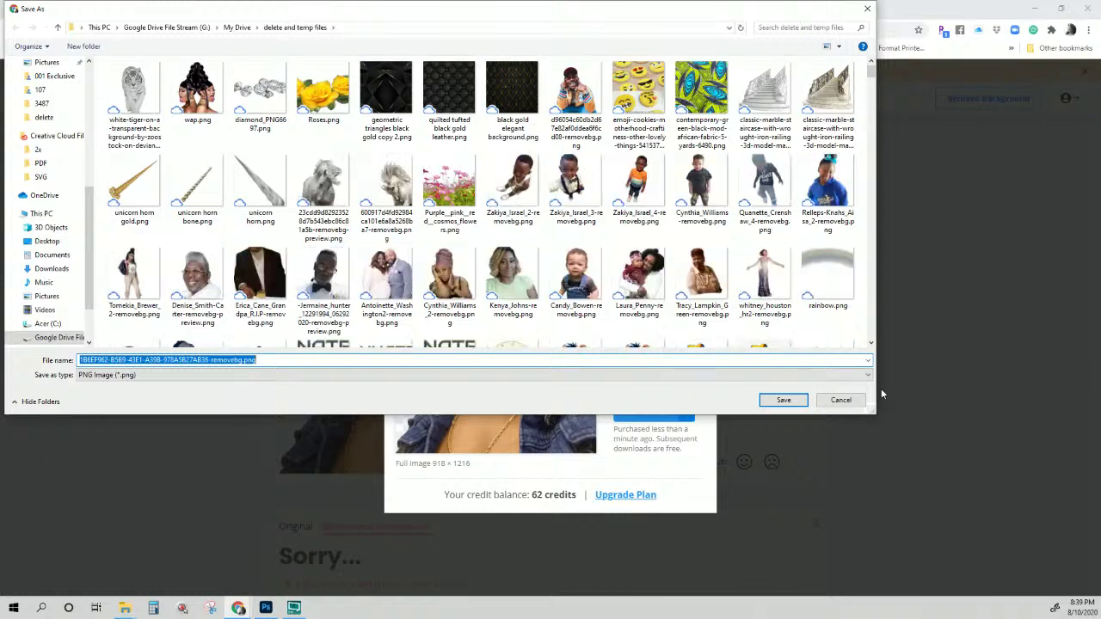
pyautogui.click(778, 399)
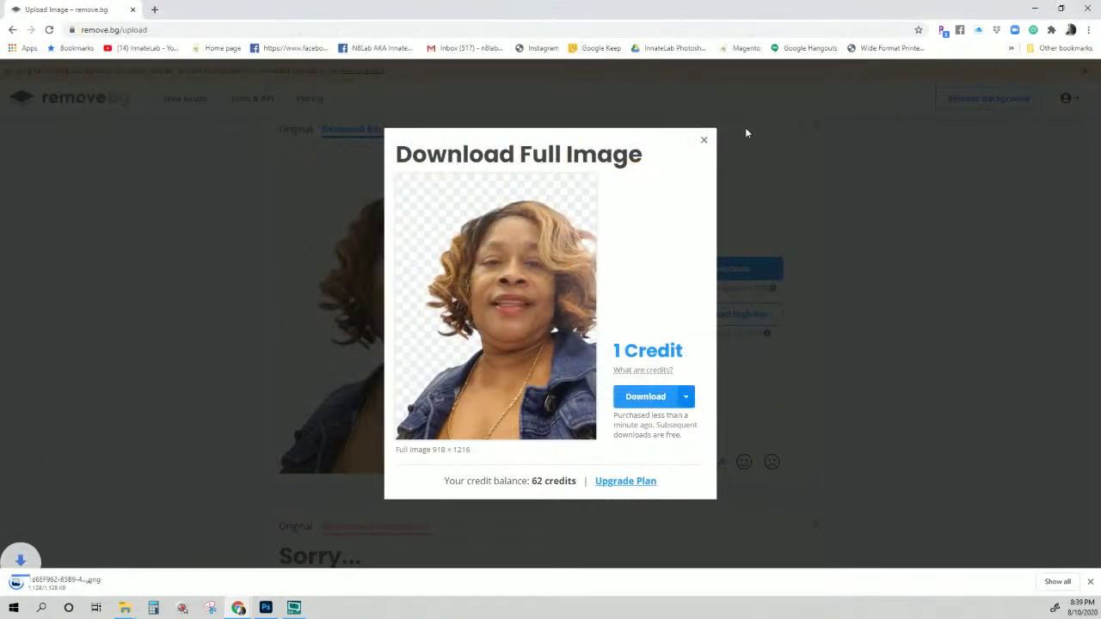
# - Upload the sunglasses selfie for background removal and save its full-size 1080 × 1440 cutout as a PNG in the delete and temp files folder
pyautogui.moveTo(60, 582); pyautogui.dragTo(183, 347)
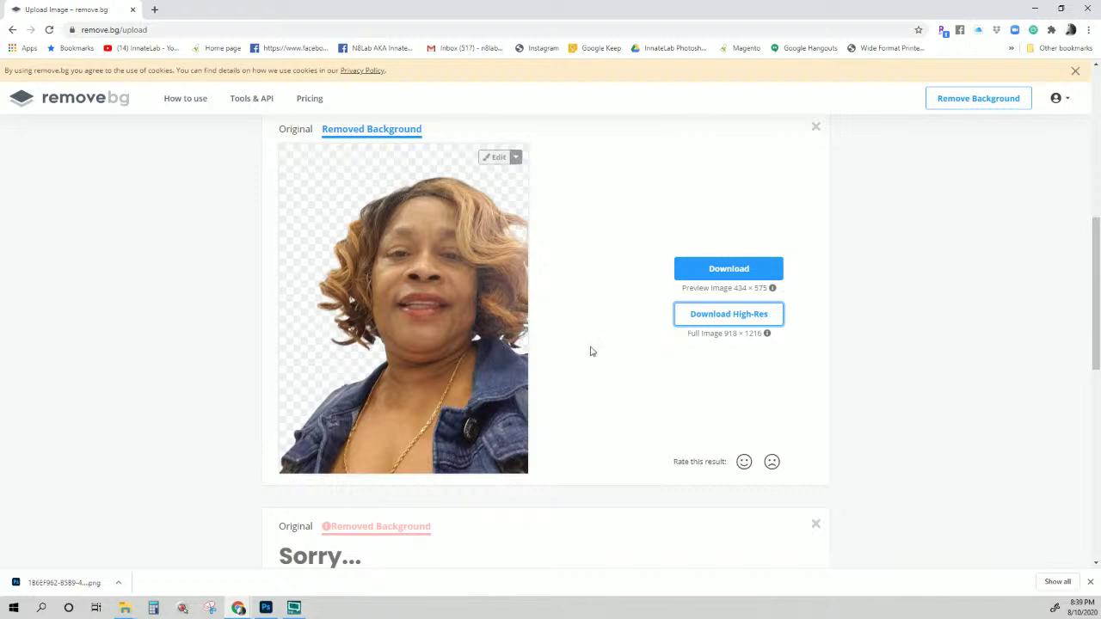
pyautogui.scroll(4, 590, 352)
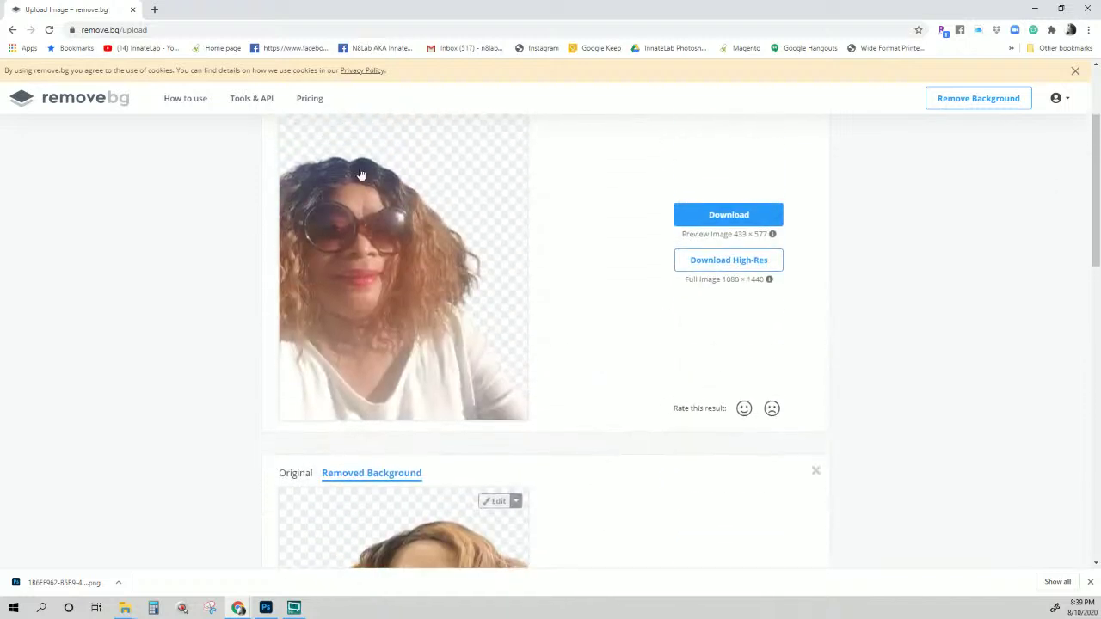
pyautogui.click(746, 271)
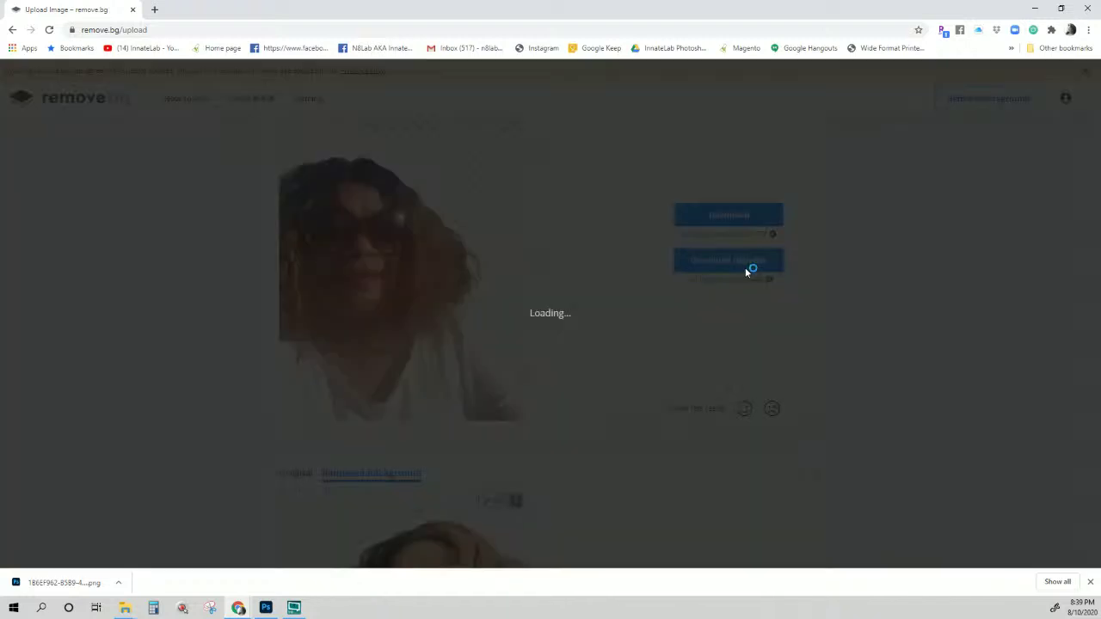
pyautogui.click(644, 434)
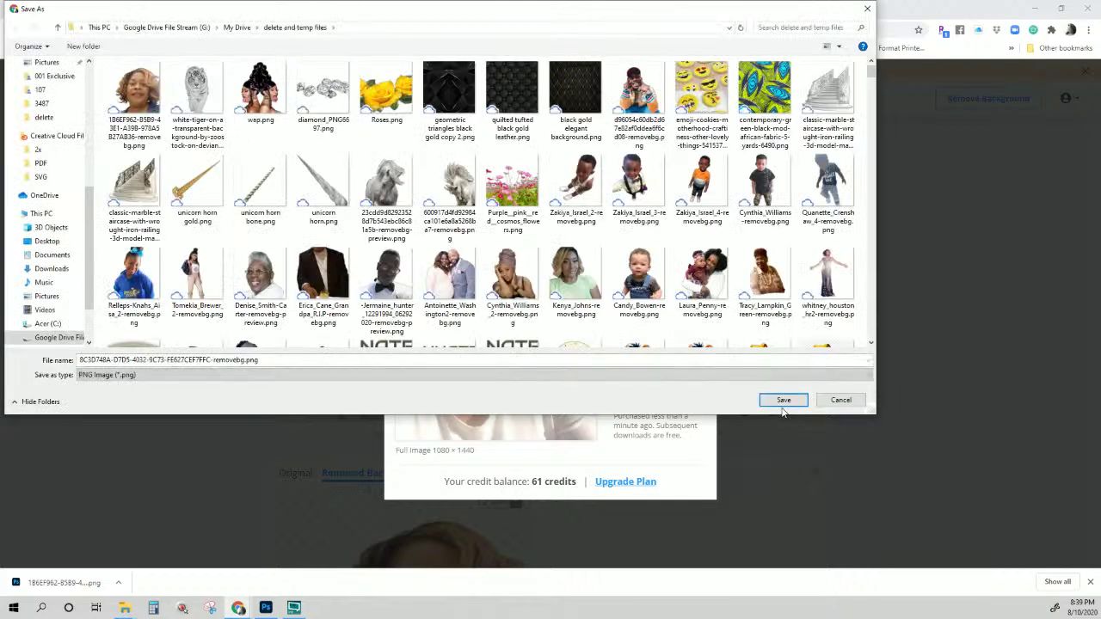
pyautogui.click(783, 401)
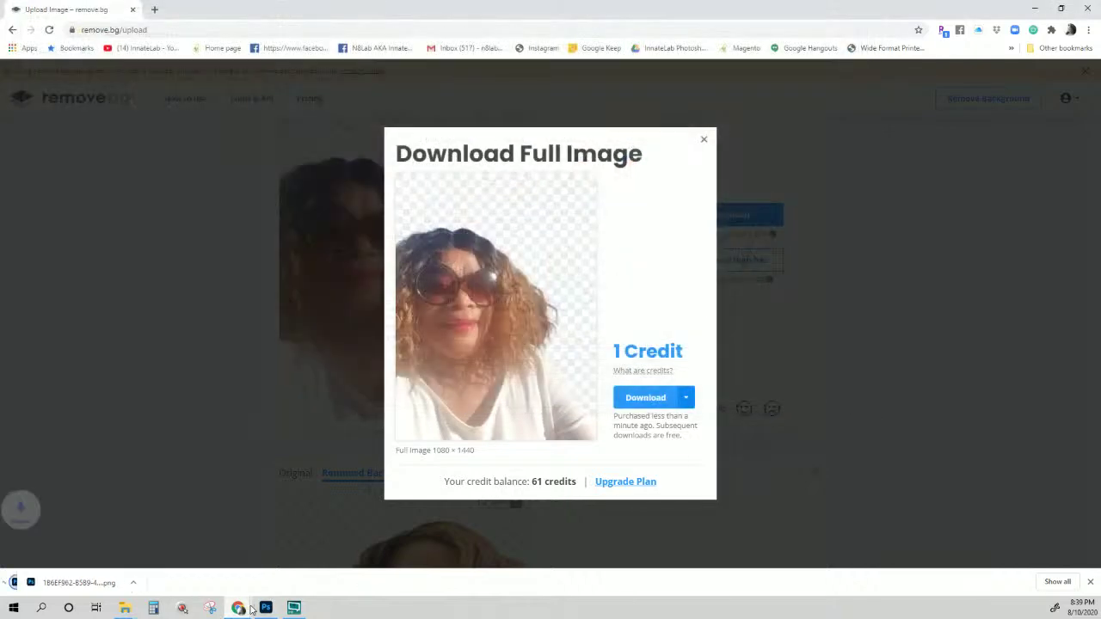
# - Check the couple's photo in Photoshop and upload it to remove.bg in Chrome
pyautogui.click(265, 607)
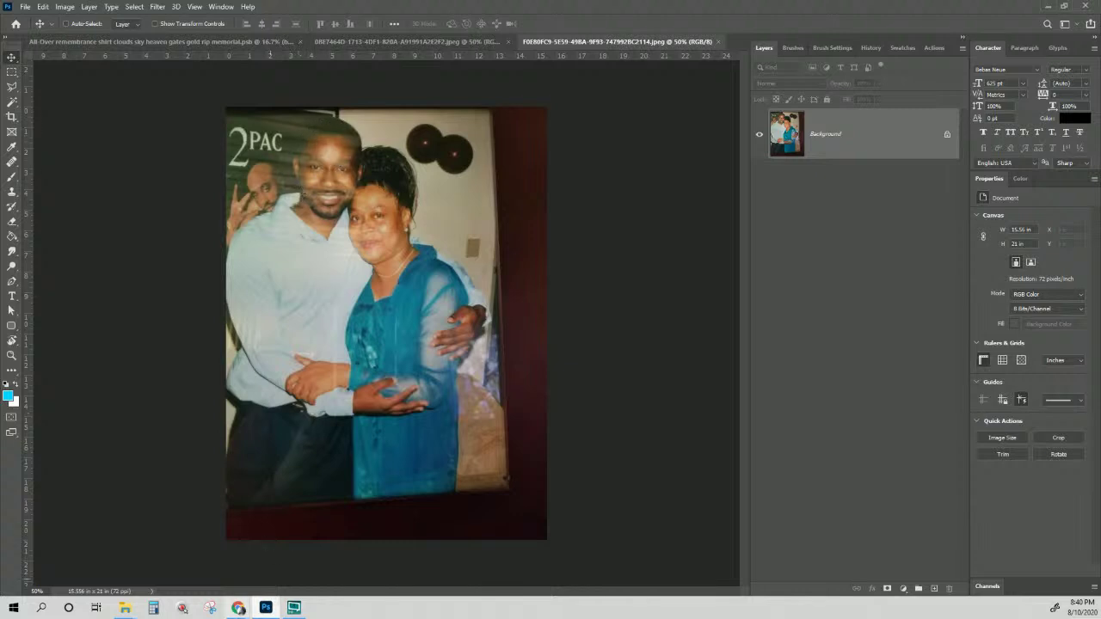
pyautogui.moveTo(241, 607)
pyautogui.click(276, 570)
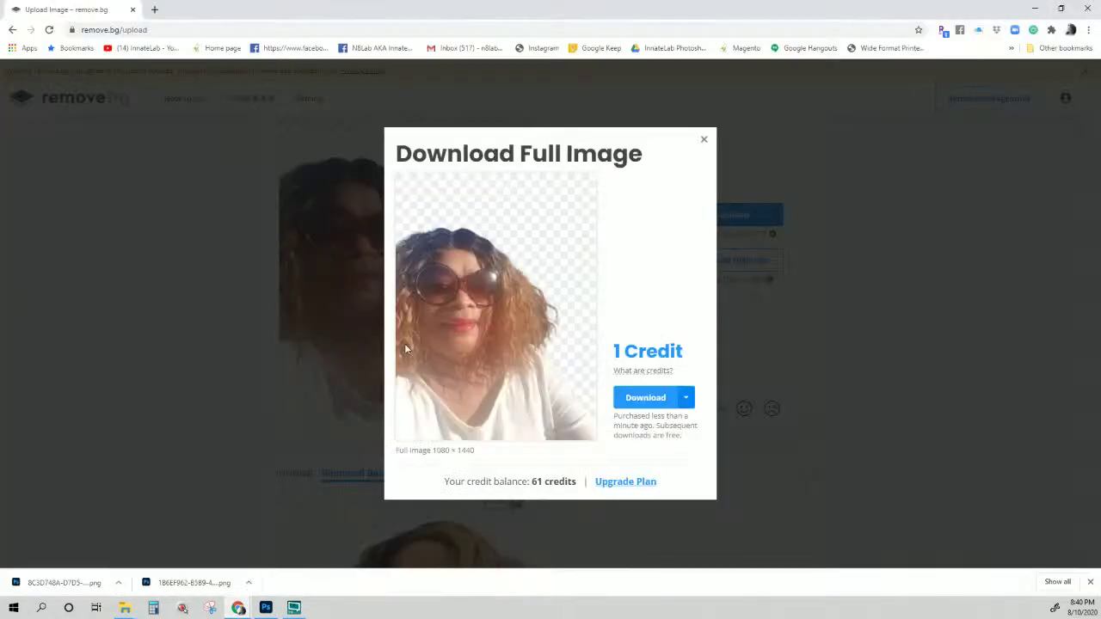
pyautogui.click(702, 139)
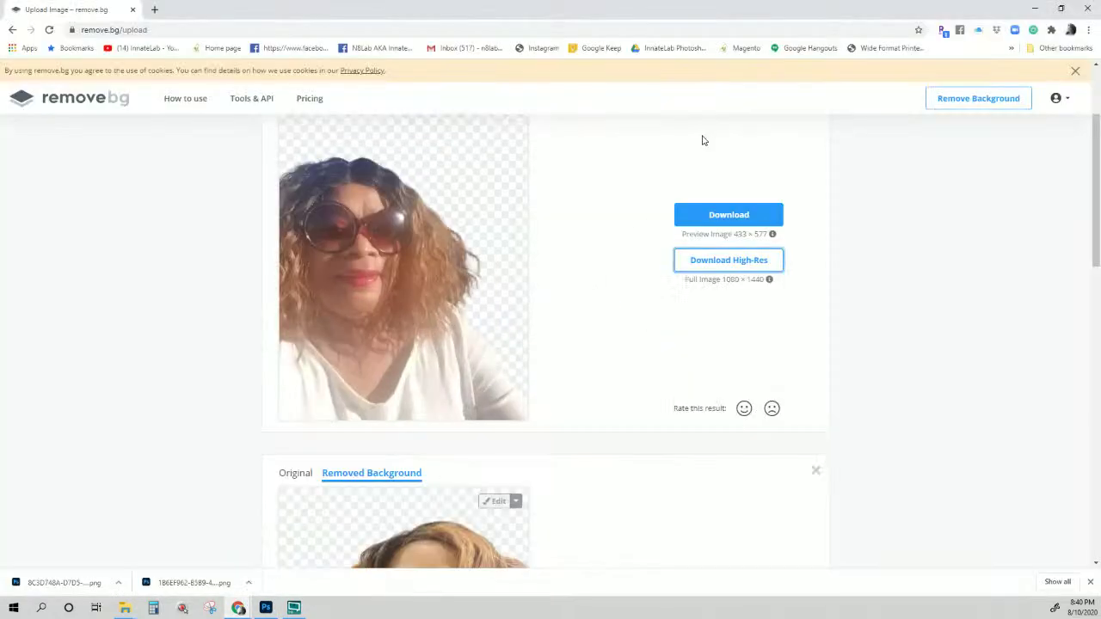
pyautogui.scroll(2, 541, 277)
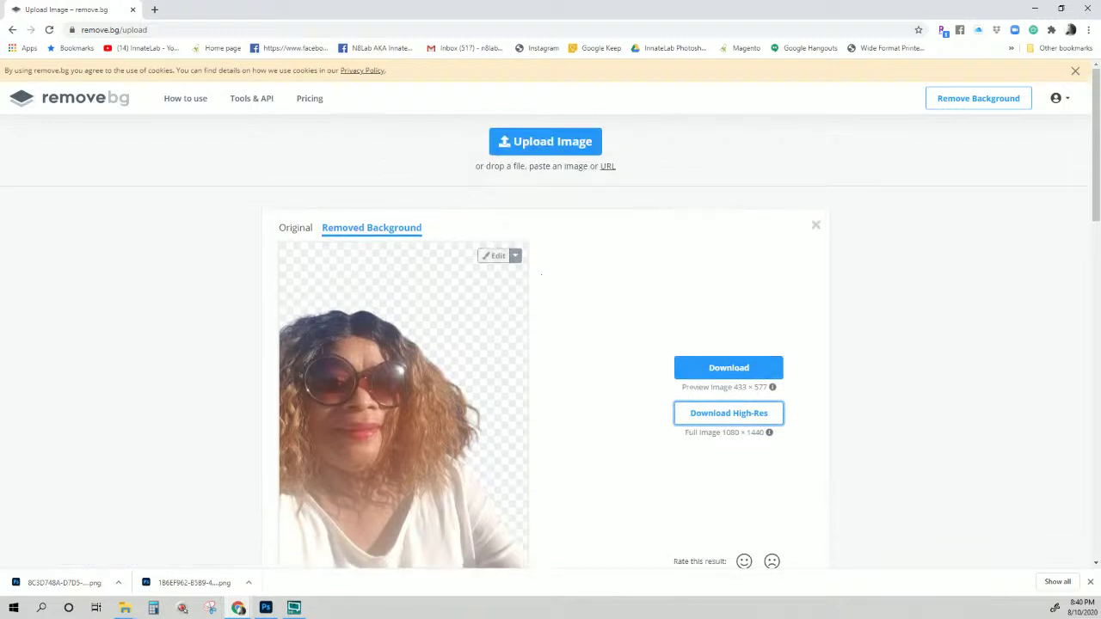
pyautogui.moveTo(541, 274); pyautogui.dragTo(447, 238)
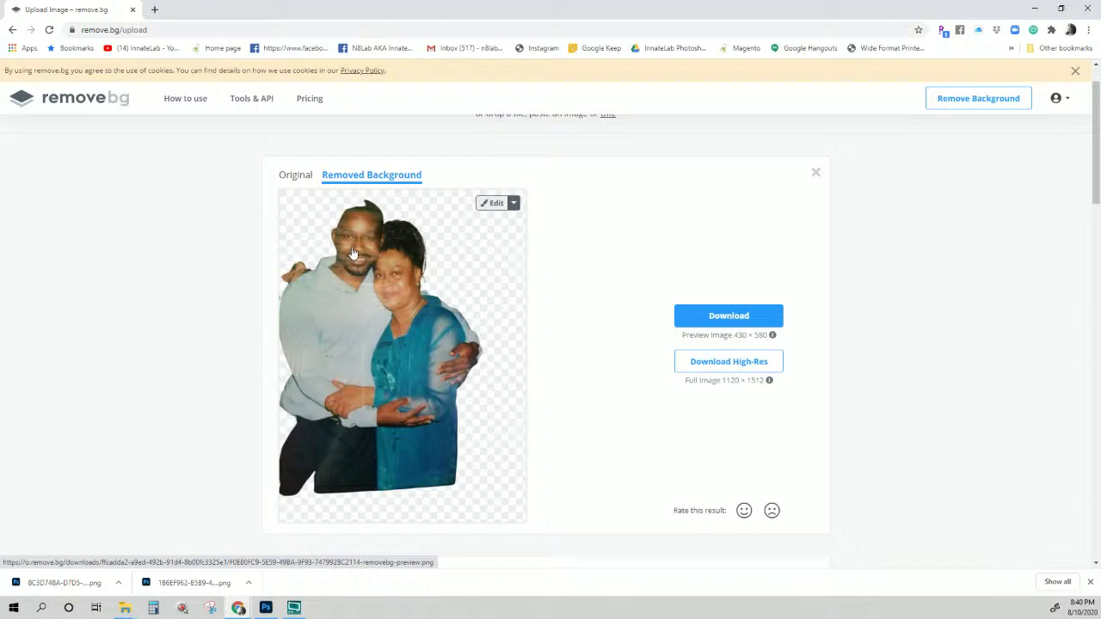
# - Open the full-size 1120 × 1512 cutout of the couple in the remove.bg editor
pyautogui.click(492, 203)
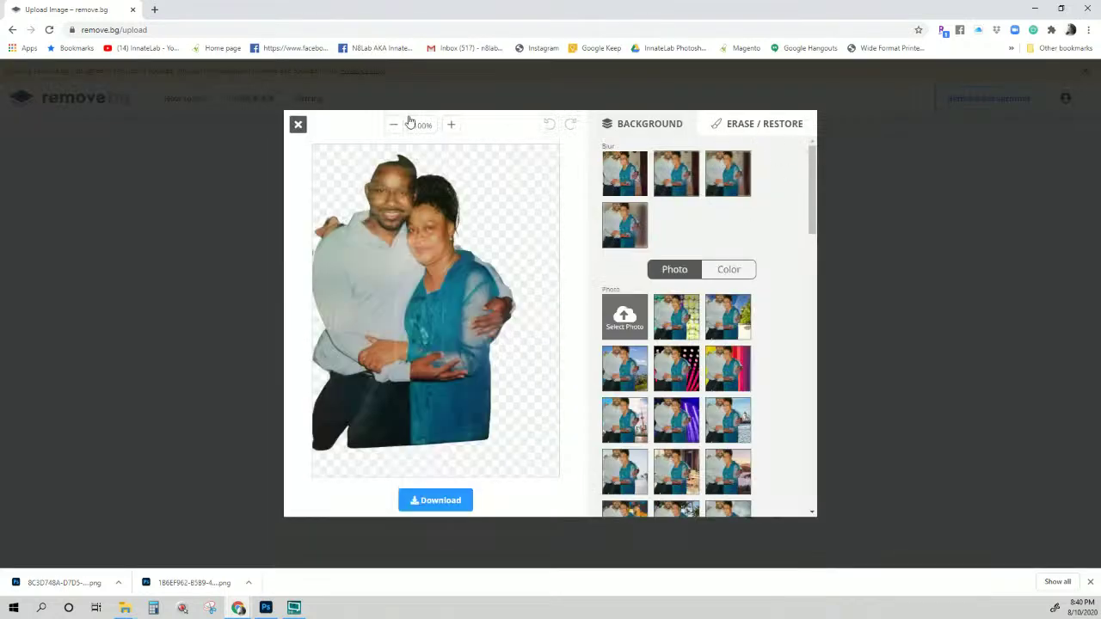
pyautogui.click(297, 125)
pyautogui.click(723, 366)
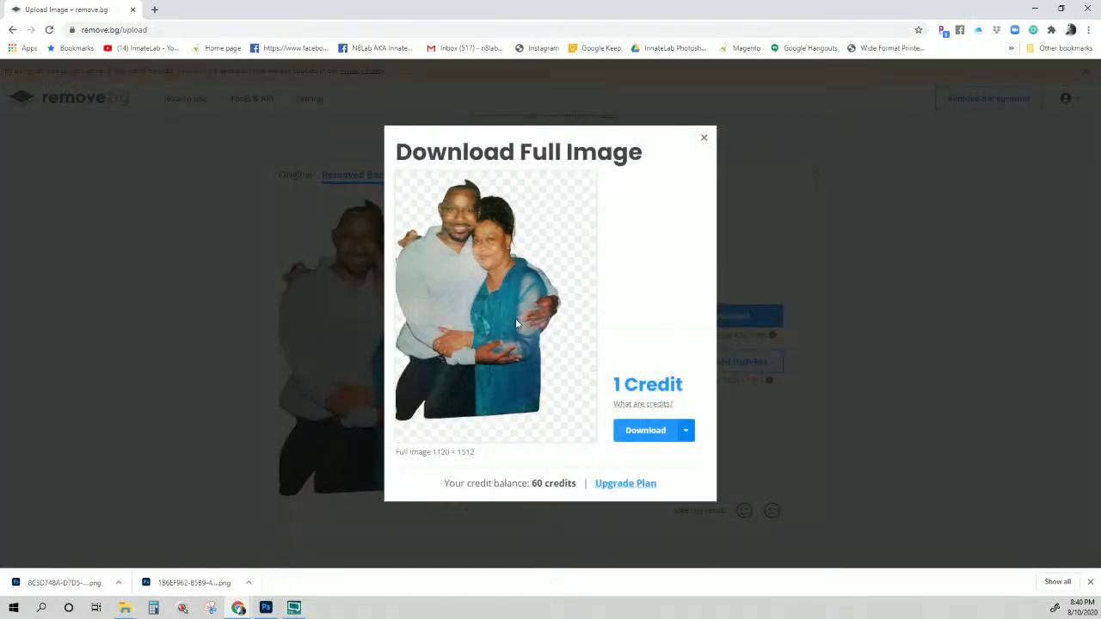
pyautogui.click(687, 432)
pyautogui.click(623, 459)
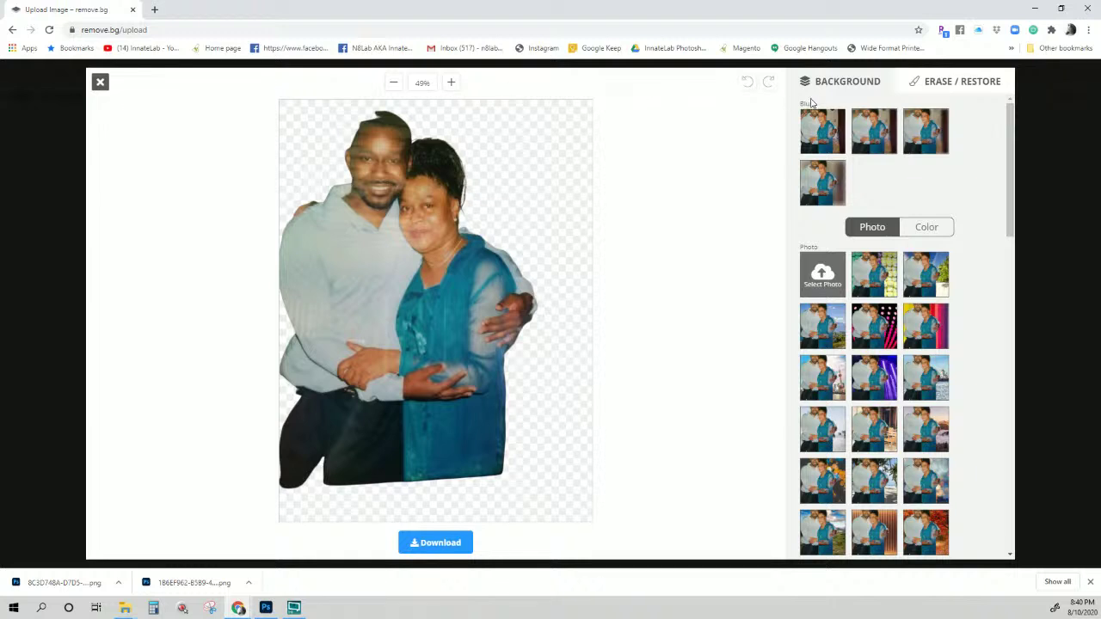
# - Paint back the missing parts of the man's head, shirt and trouser bottoms with the Restore brush
pyautogui.click(925, 86)
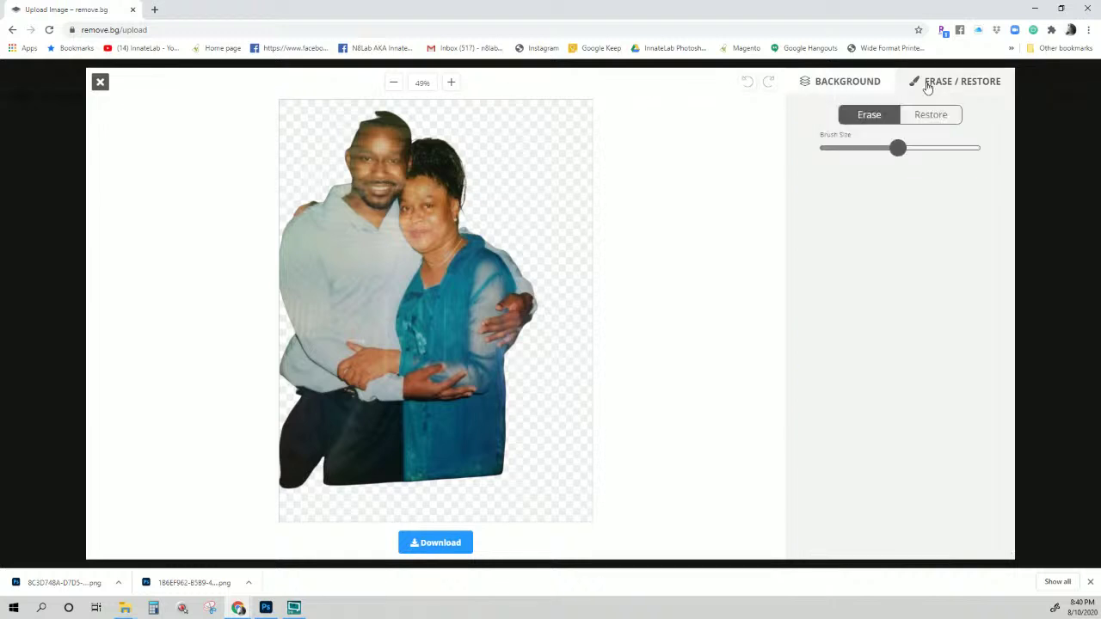
pyautogui.click(927, 121)
pyautogui.moveTo(377, 155)
pyautogui.mouseDown()
pyautogui.moveTo(356, 130)
pyautogui.moveTo(360, 176)
pyautogui.moveTo(347, 140)
pyautogui.moveTo(387, 108)
pyautogui.mouseUp()
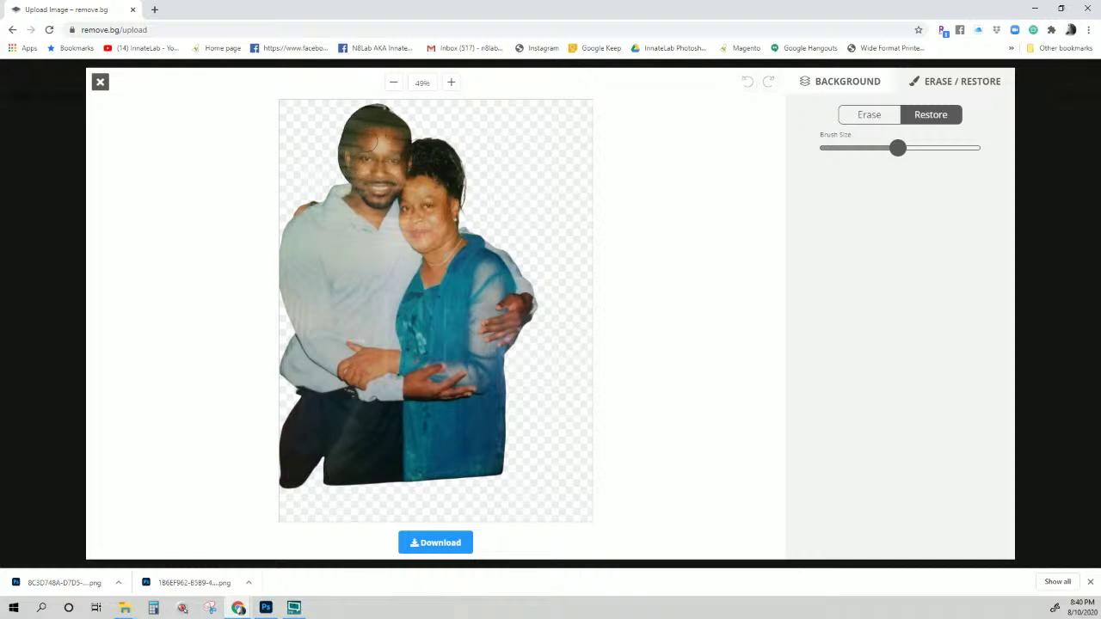
pyautogui.moveTo(358, 212)
pyautogui.mouseDown()
pyautogui.moveTo(333, 236)
pyautogui.moveTo(337, 323)
pyautogui.mouseUp()
pyautogui.moveTo(331, 490)
pyautogui.mouseDown()
pyautogui.moveTo(322, 460)
pyautogui.moveTo(404, 484)
pyautogui.mouseUp()
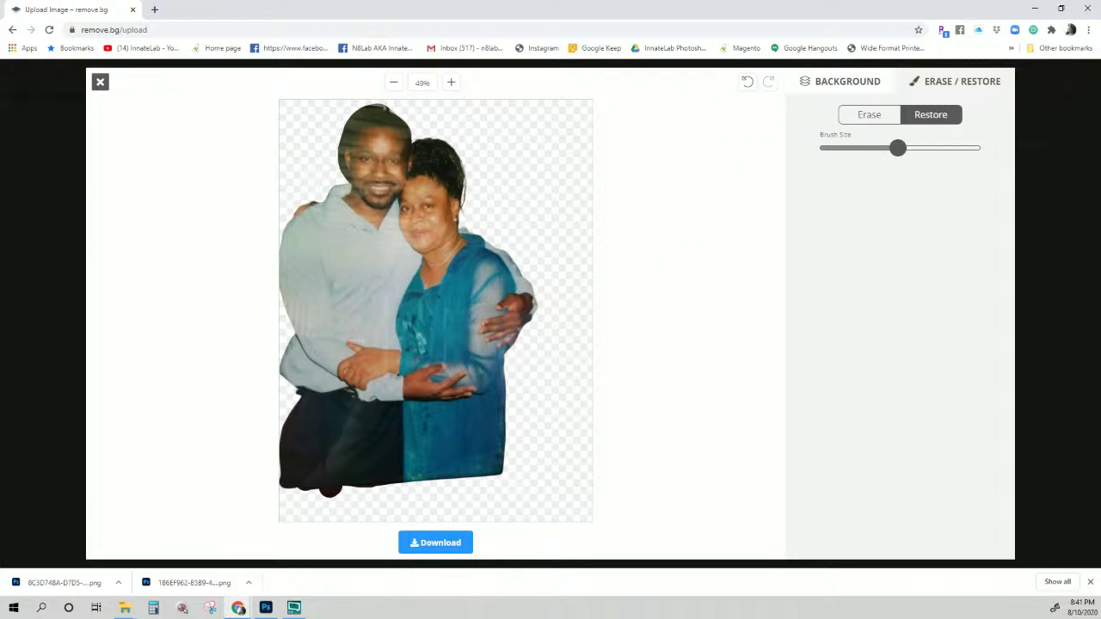
# - Download the retouched cutout of the couple and save it as a PNG in the delete and temp files folder
pyautogui.click(434, 542)
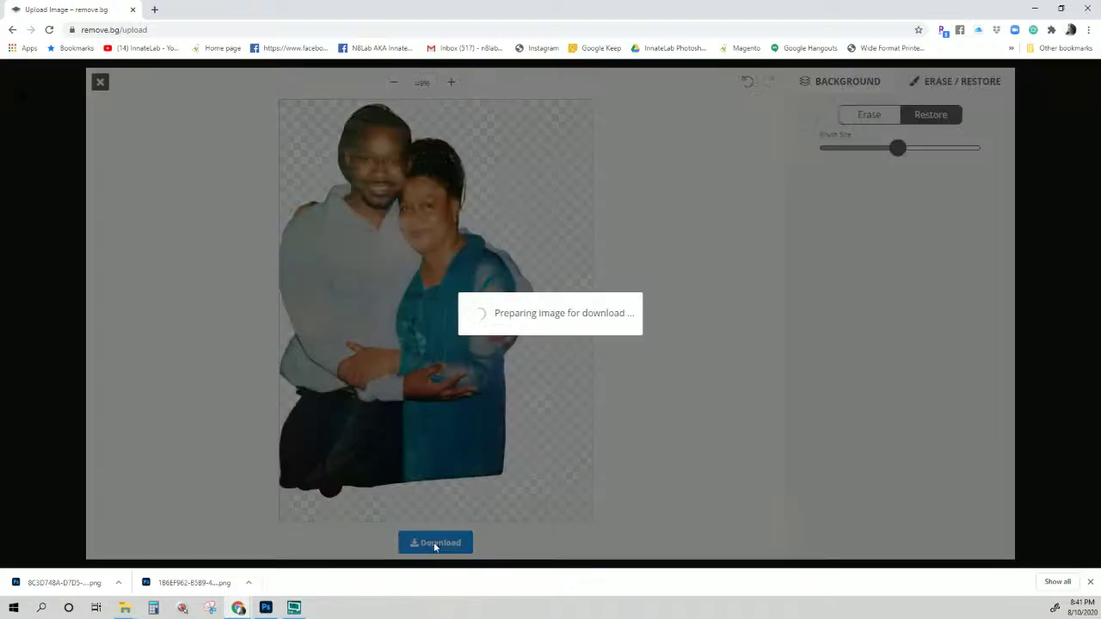
pyautogui.click(520, 318)
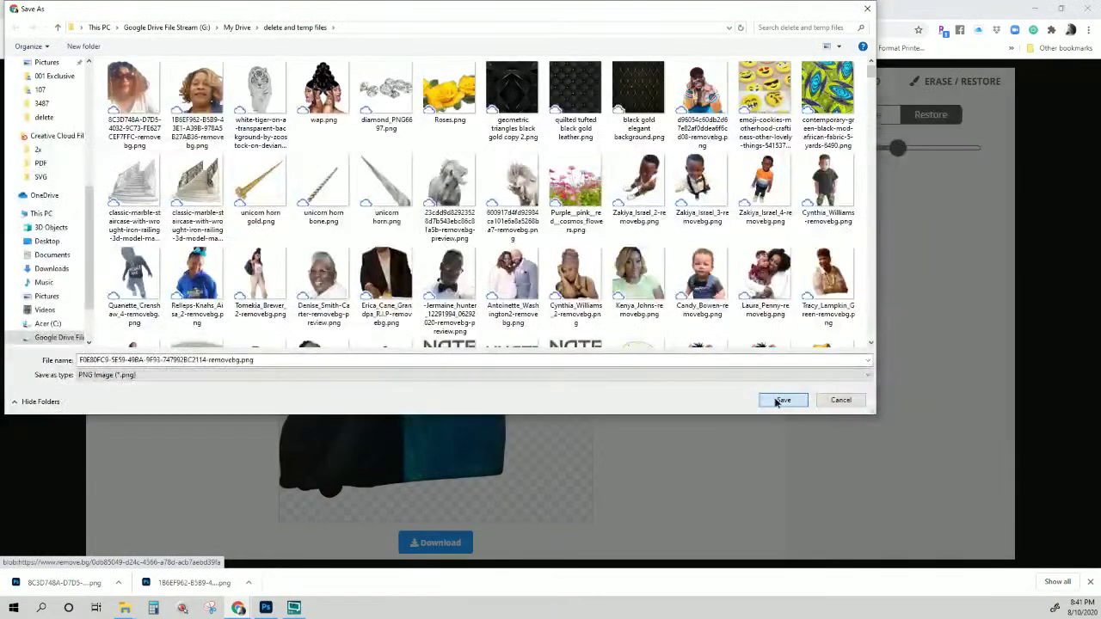
pyautogui.click(774, 401)
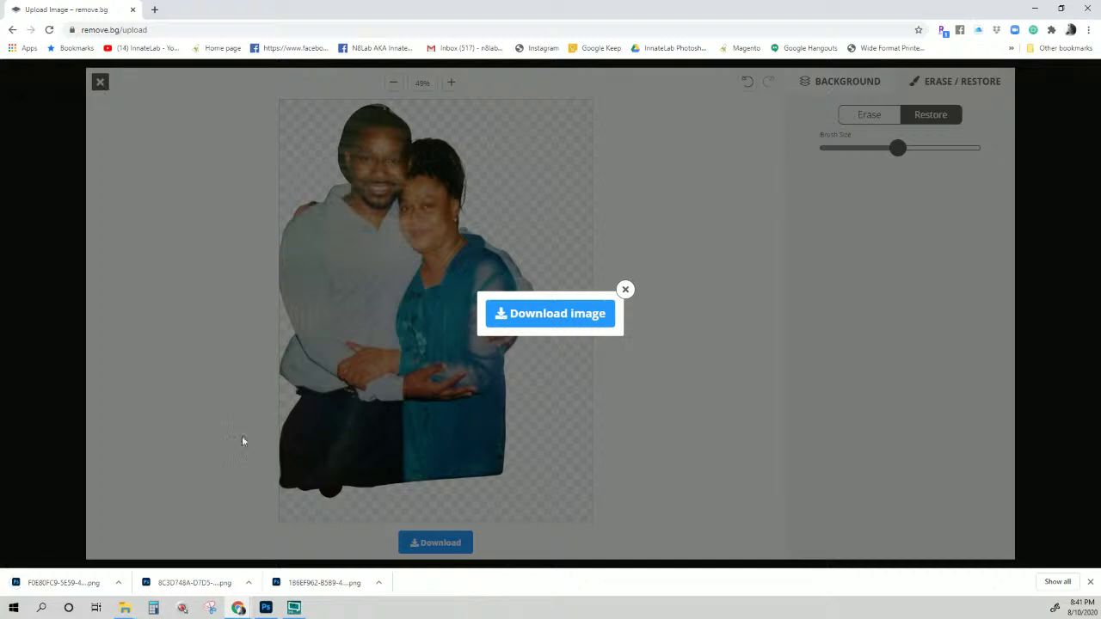
# - Brighten the woman-with-flowers photo in Photoshop with a clipped Levels adjustment layer, setting the input levels to 3, 1.80 and 225
pyautogui.click(269, 607)
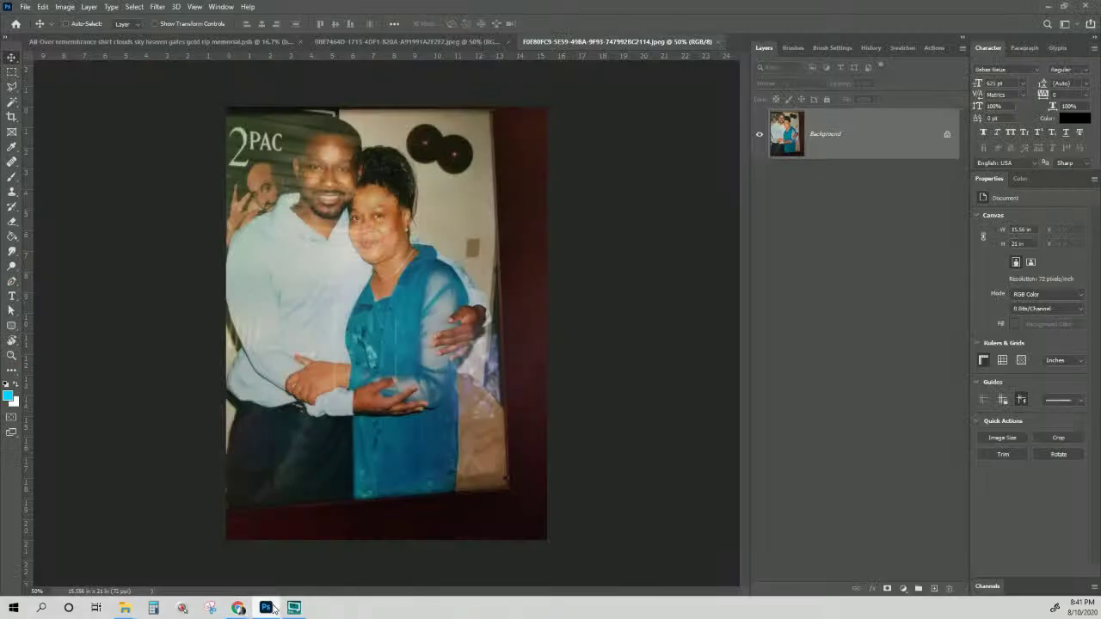
pyautogui.click(421, 42)
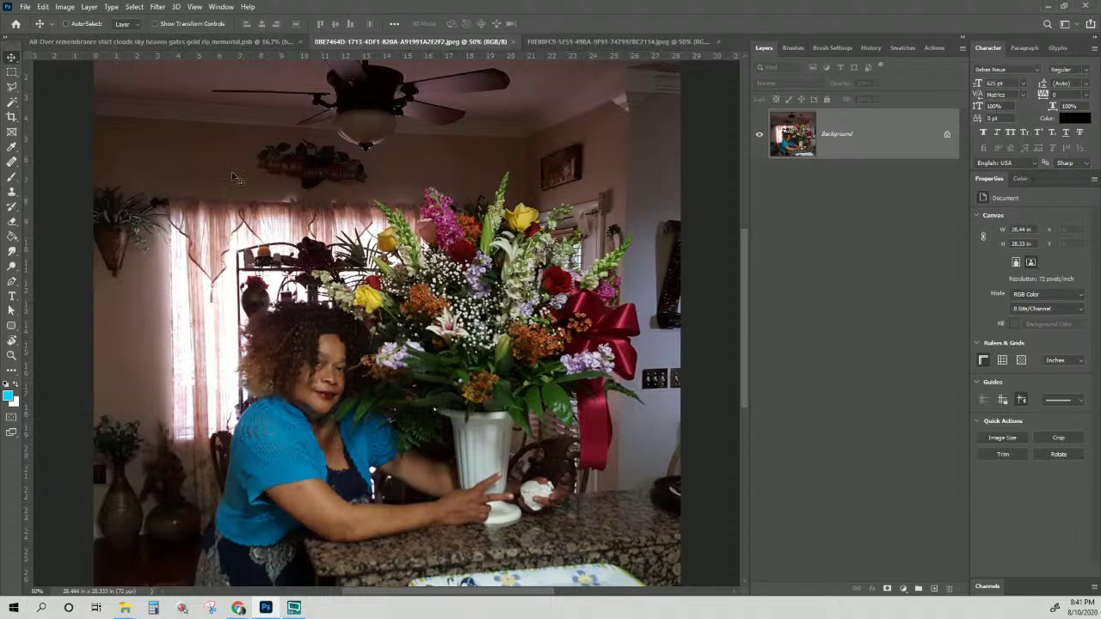
pyautogui.click(90, 7)
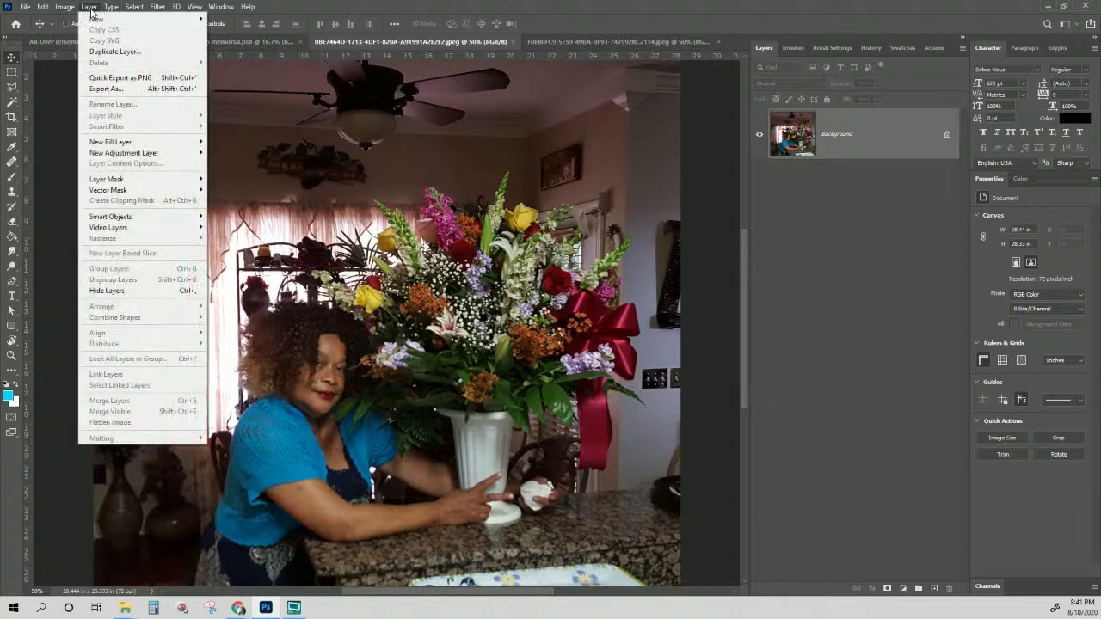
pyautogui.moveTo(149, 155)
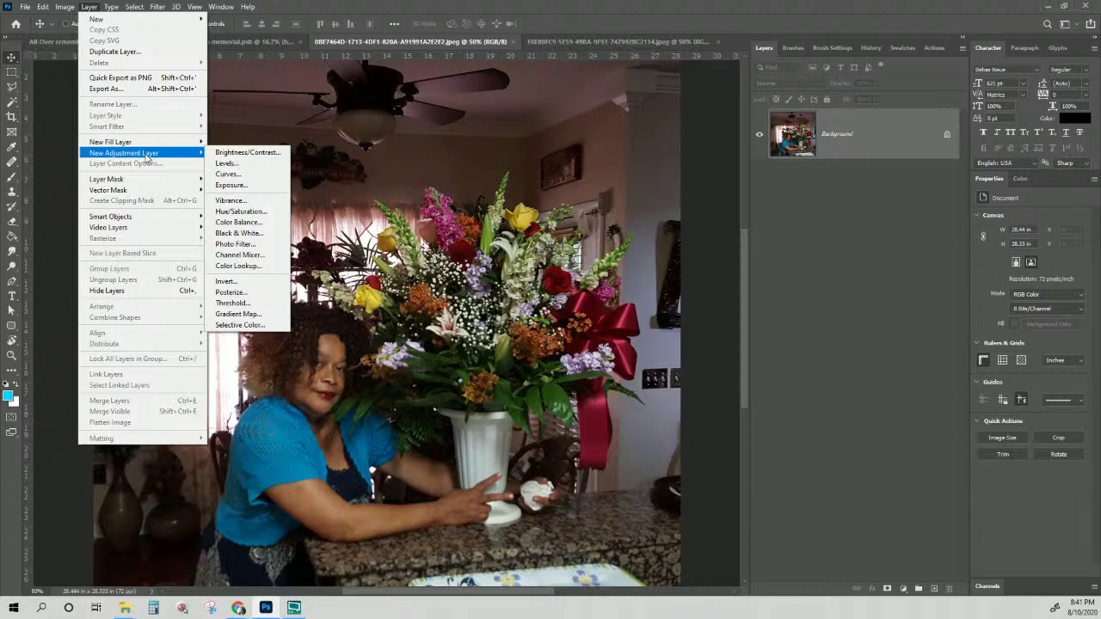
pyautogui.click(233, 166)
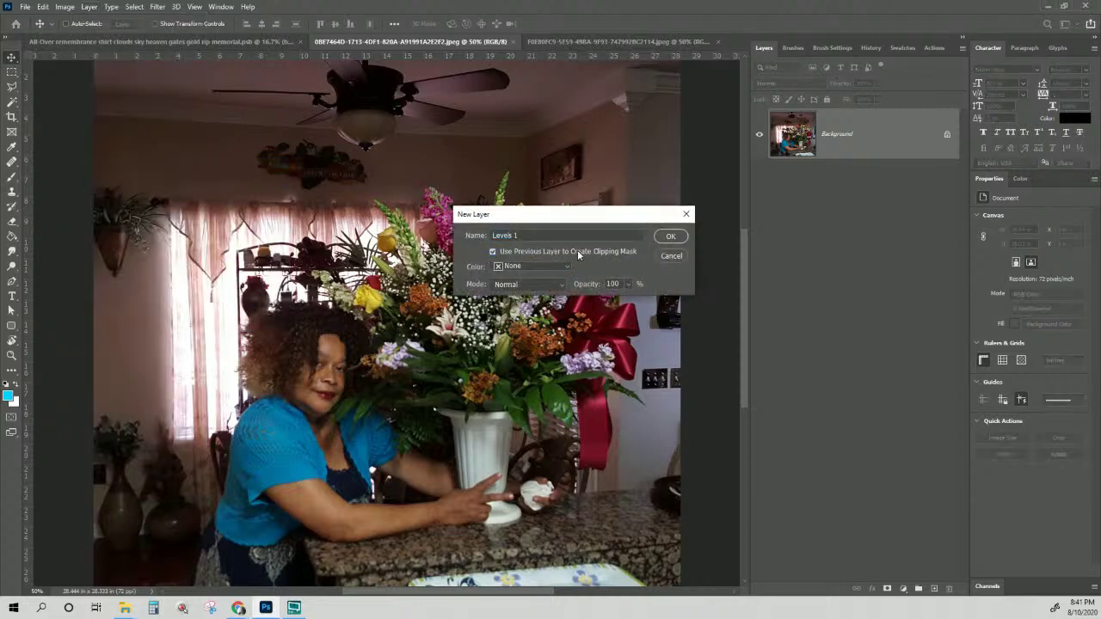
pyautogui.click(669, 235)
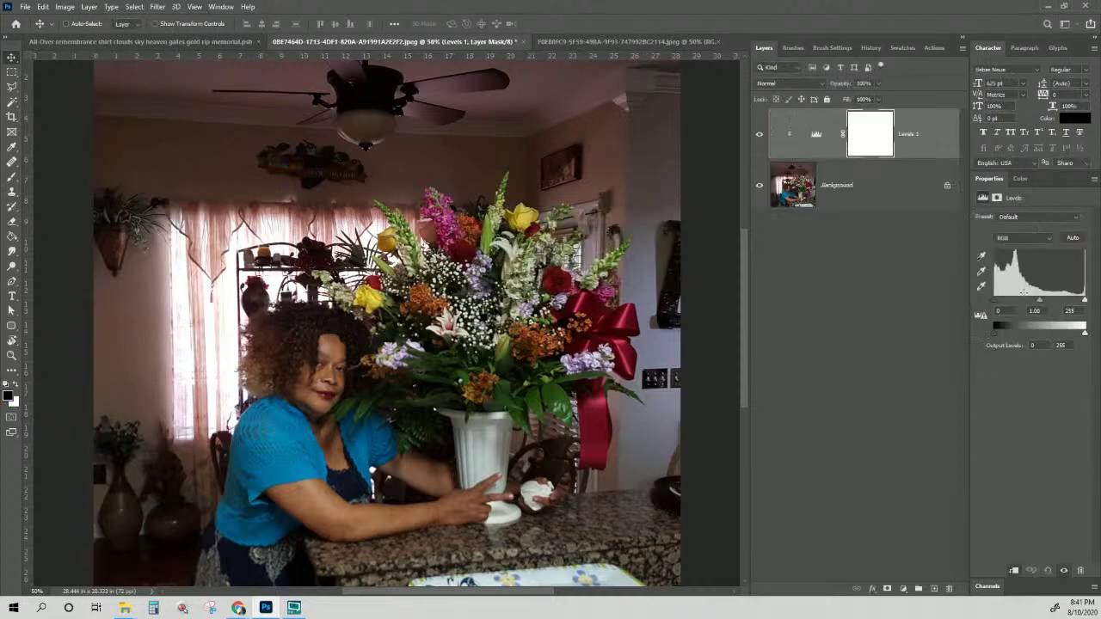
pyautogui.moveTo(1039, 300)
pyautogui.mouseDown()
pyautogui.moveTo(1058, 300)
pyautogui.moveTo(1024, 311)
pyautogui.mouseUp()
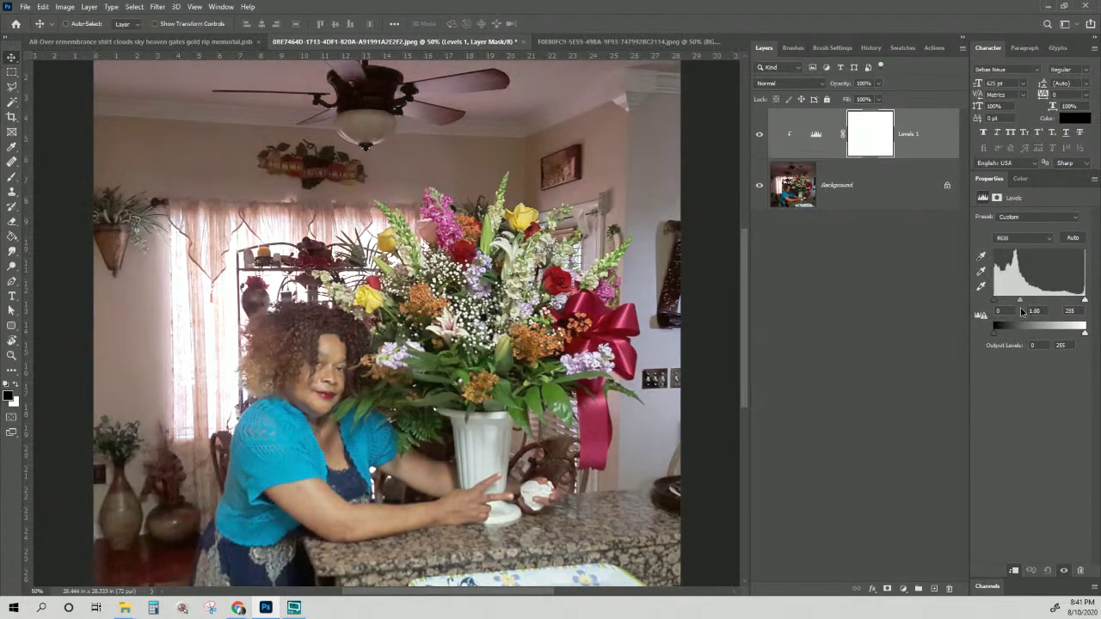
pyautogui.moveTo(1083, 301); pyautogui.dragTo(1072, 304)
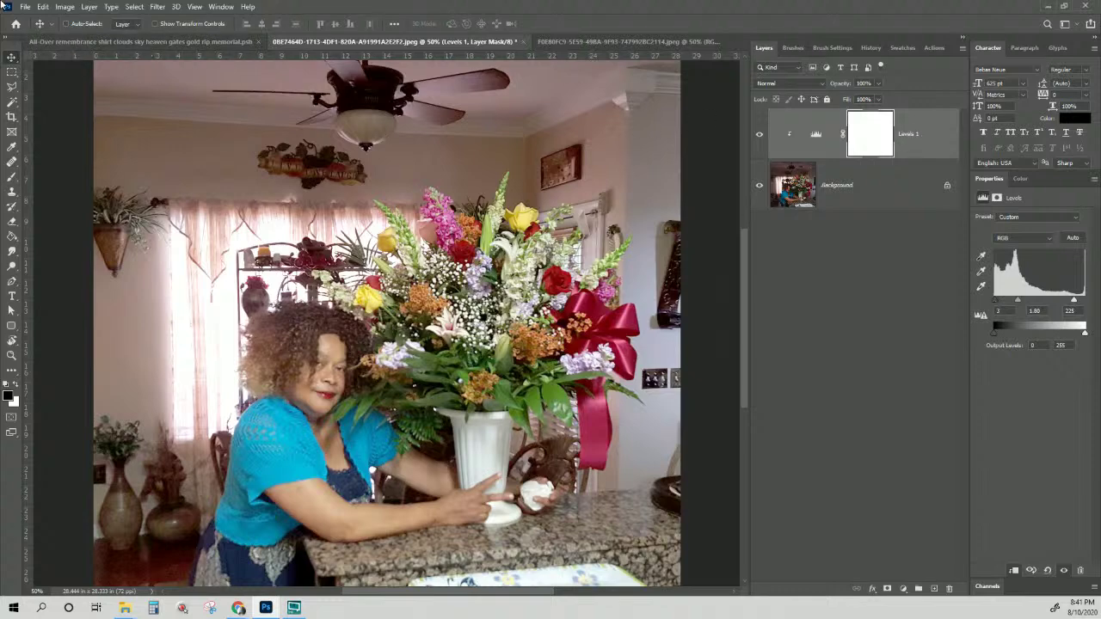
# - Save the brightened flower photo as a JPEG copy in the delete and temp files folder
pyautogui.click(24, 7)
pyautogui.click(60, 139)
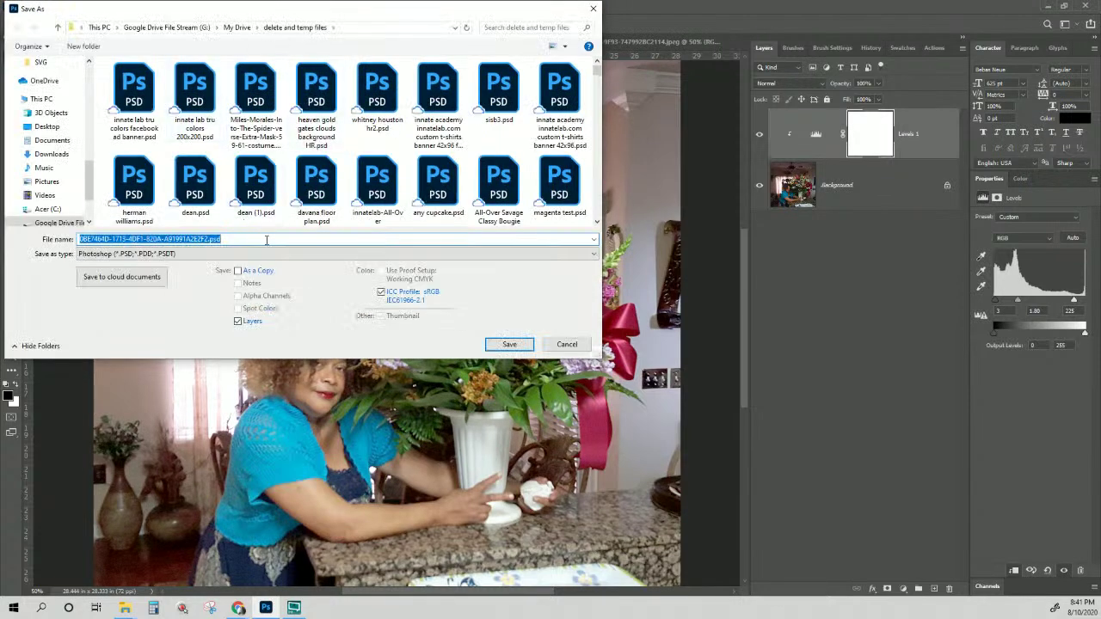
pyautogui.click(191, 254)
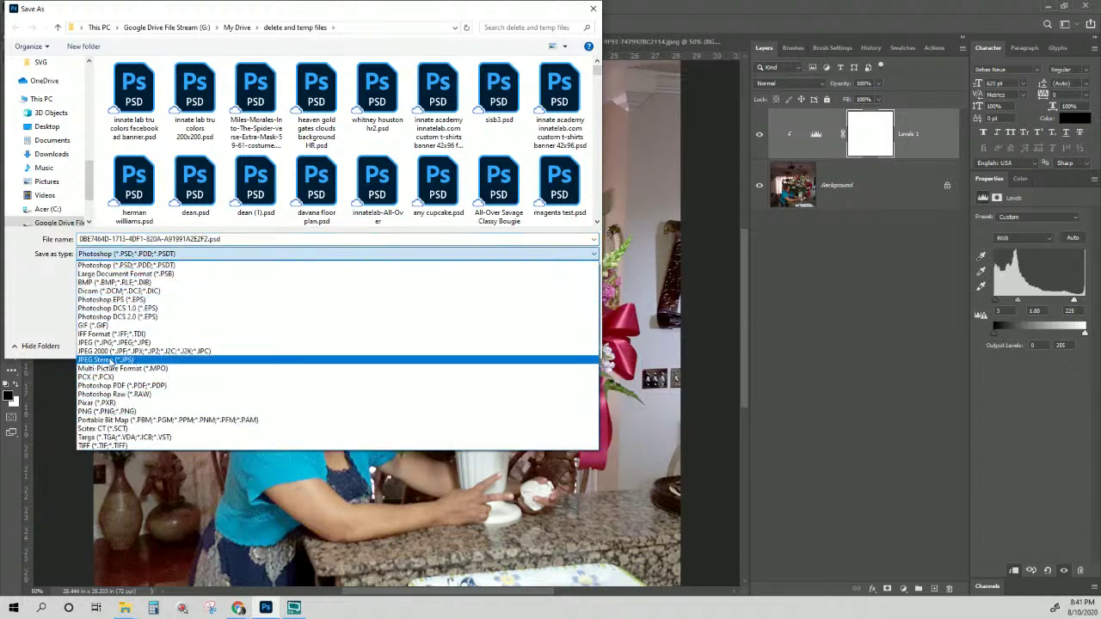
pyautogui.click(112, 342)
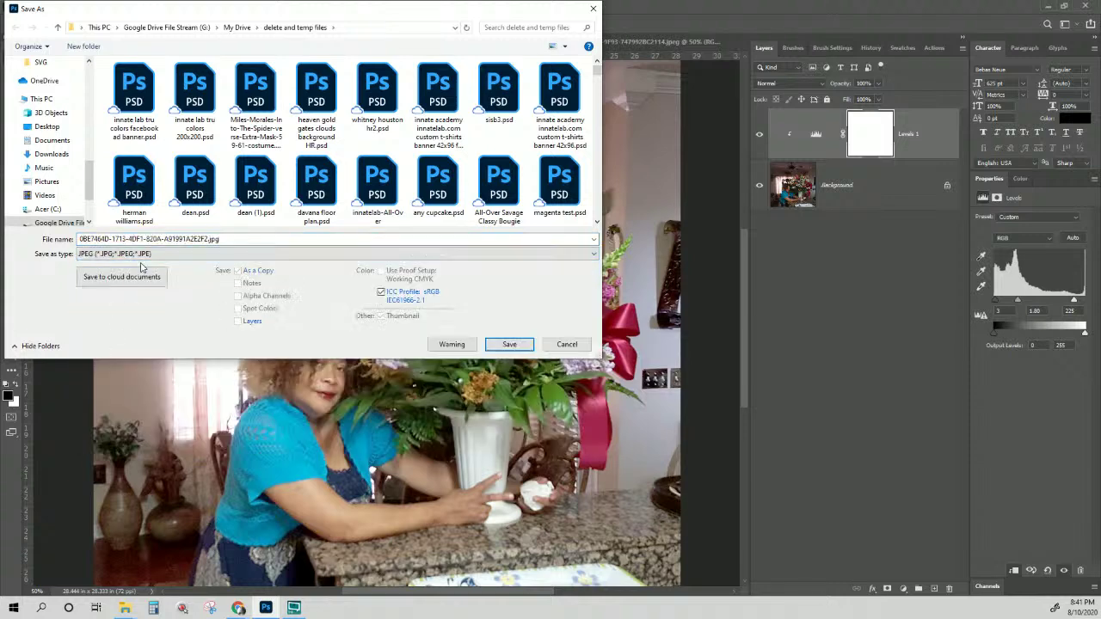
pyautogui.click(235, 237)
pyautogui.press('Return')
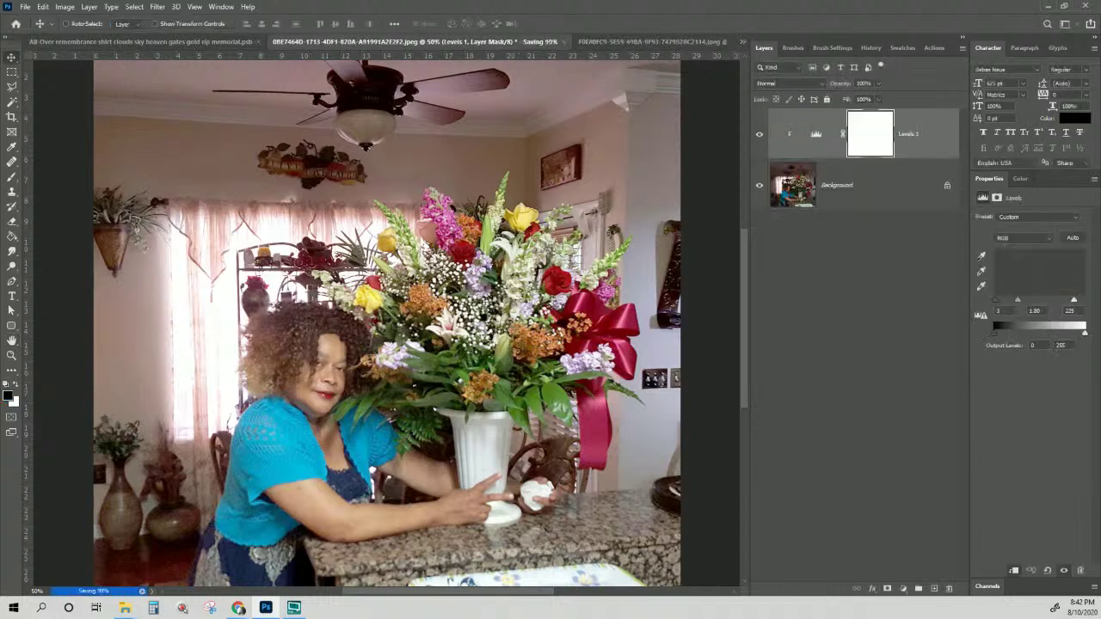
# - Close the couple's cutout editor in Chrome and try to remove the brightened flower photo's background with remove.bg
pyautogui.click(240, 609)
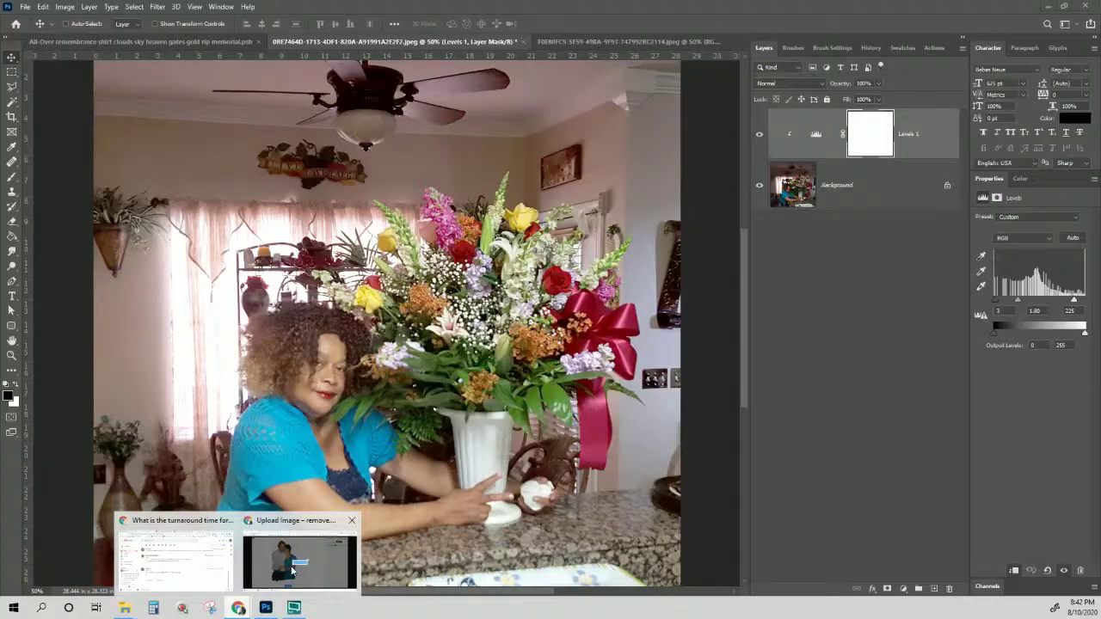
pyautogui.click(297, 555)
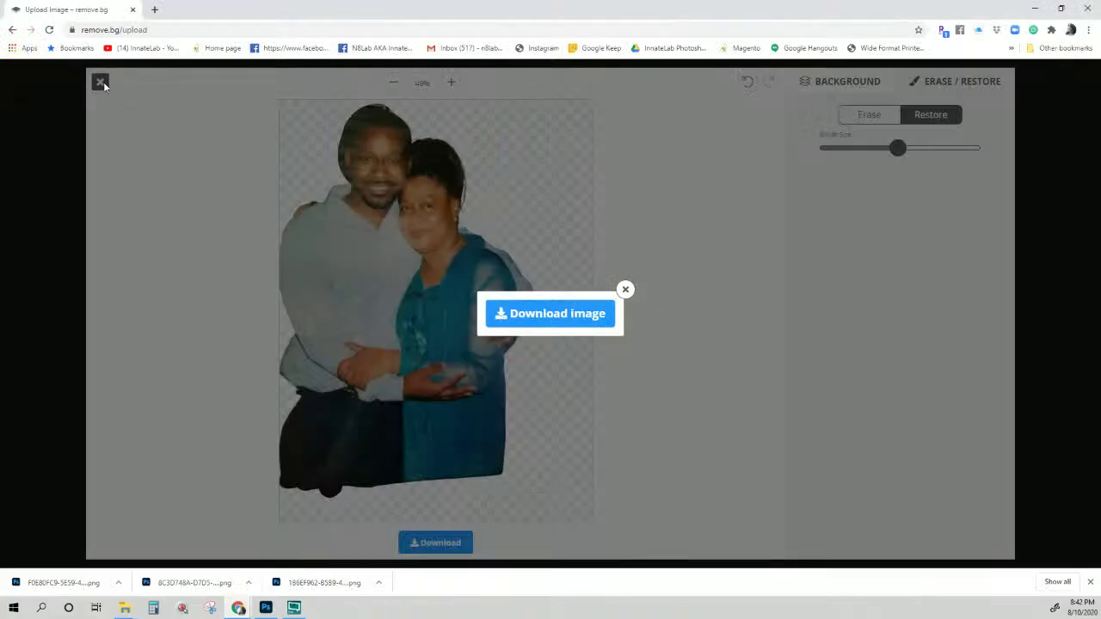
pyautogui.click(625, 290)
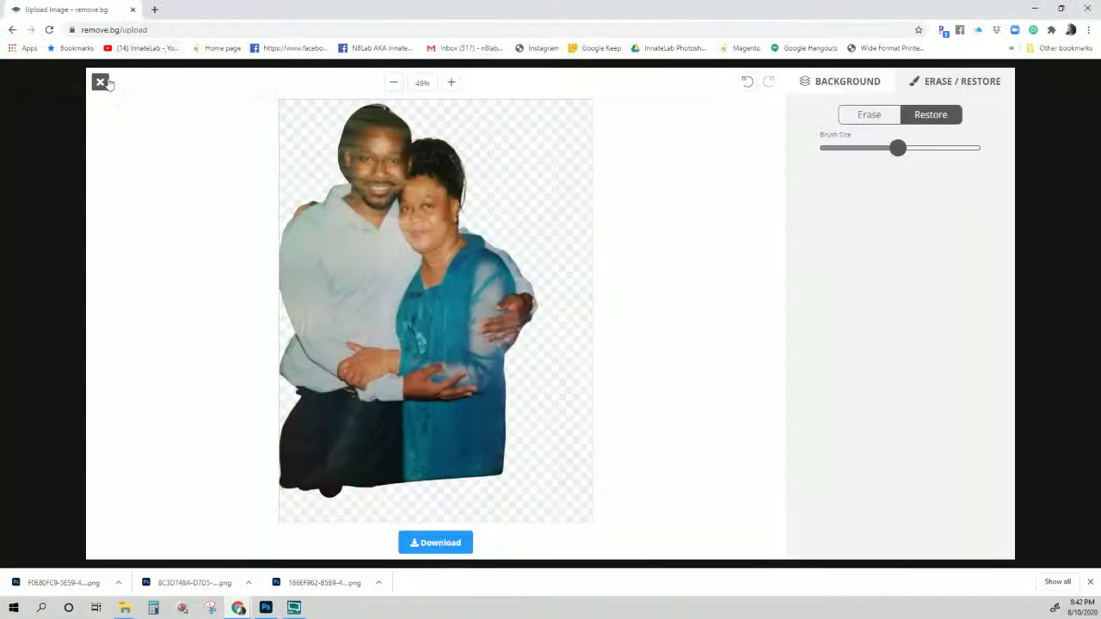
pyautogui.click(100, 82)
pyautogui.click(780, 251)
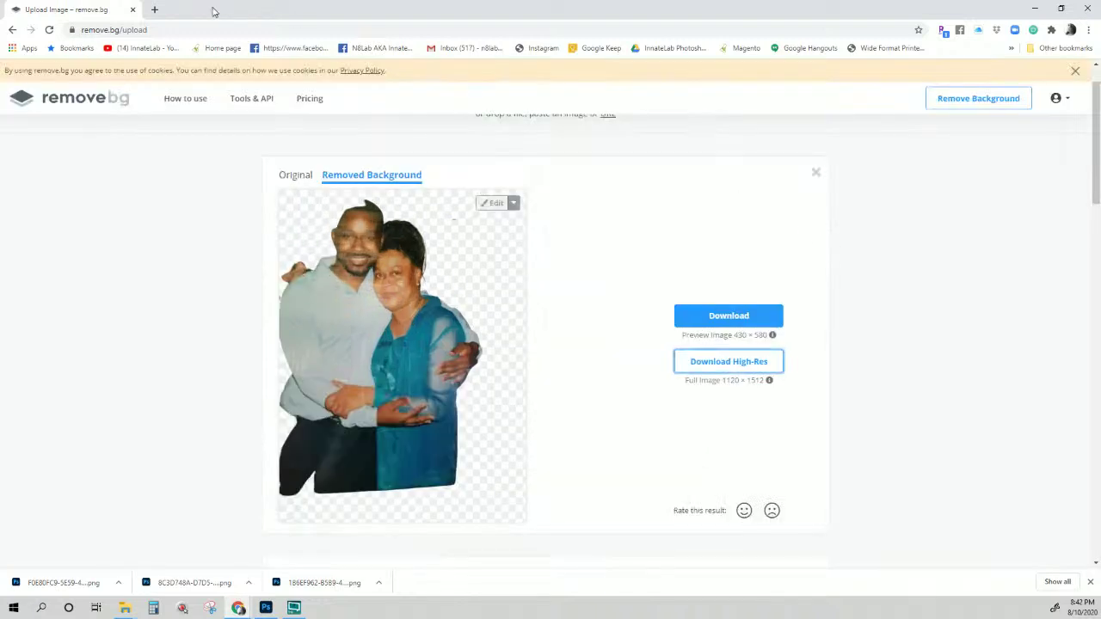
pyautogui.moveTo(60, 582); pyautogui.dragTo(412, 309)
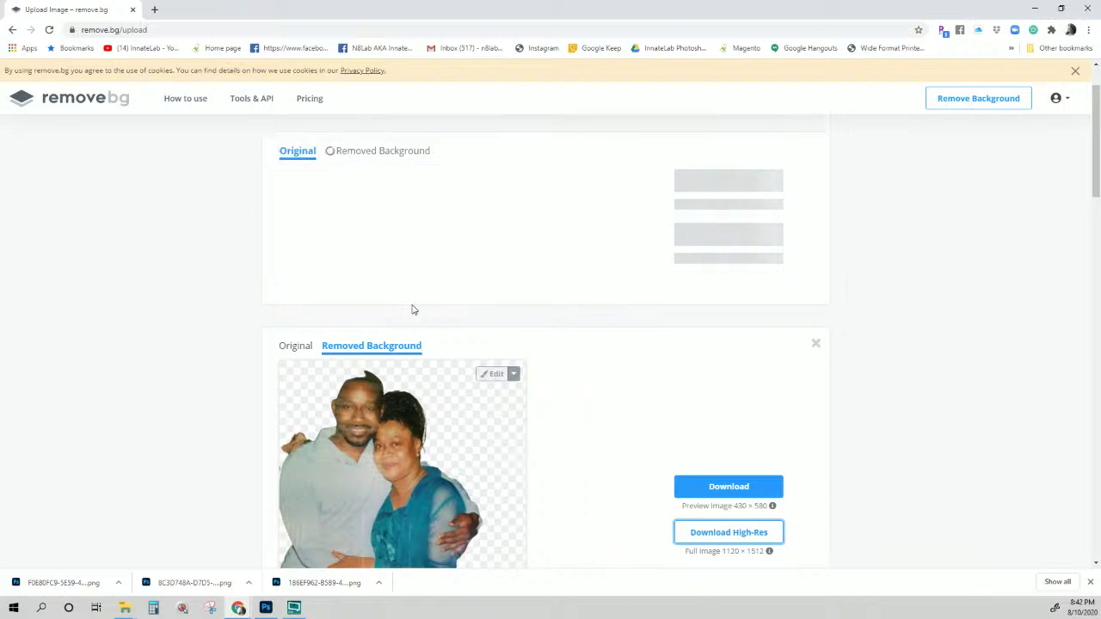
pyautogui.scroll(2, 413, 297)
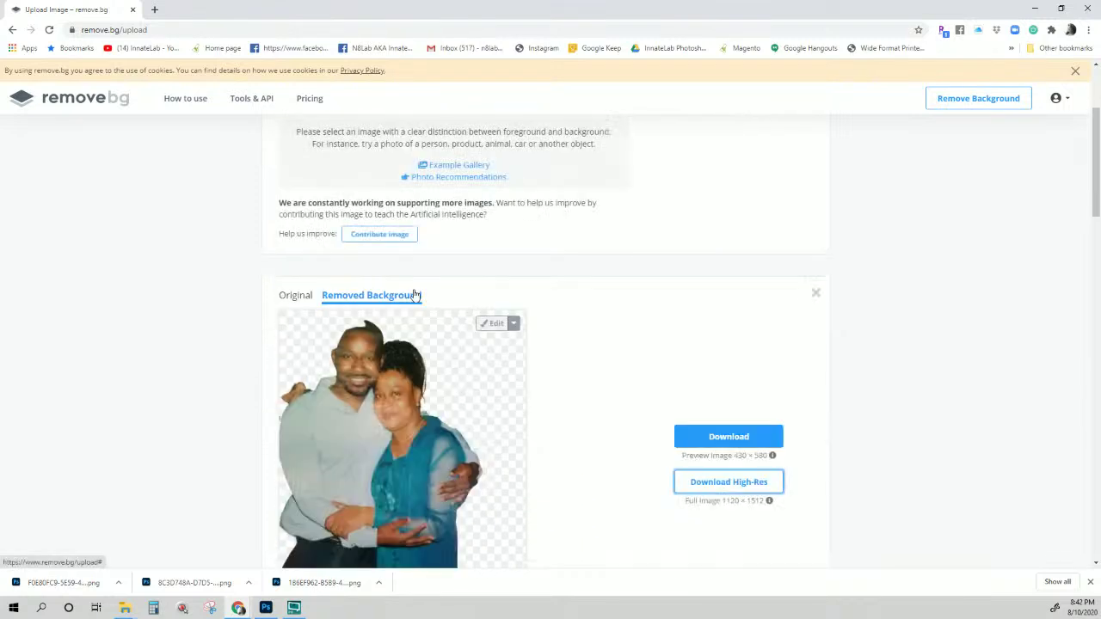
pyautogui.scroll(1, 414, 295)
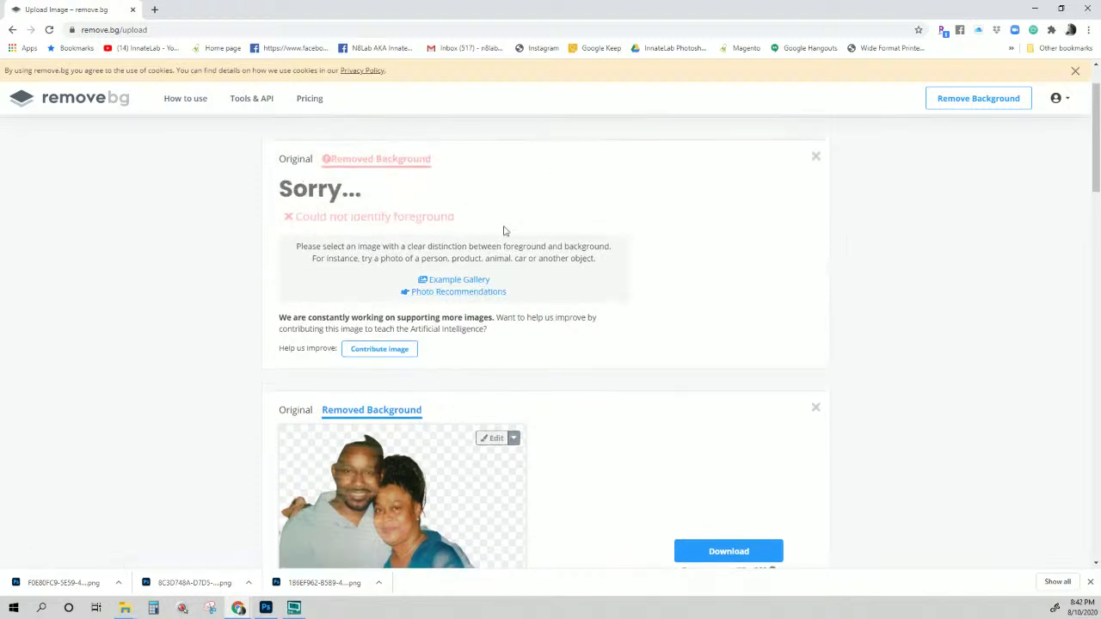
# - Return to Photoshop and start a Pen tool path at the woman's skirt, tracing up her back and around her hair
pyautogui.click(266, 608)
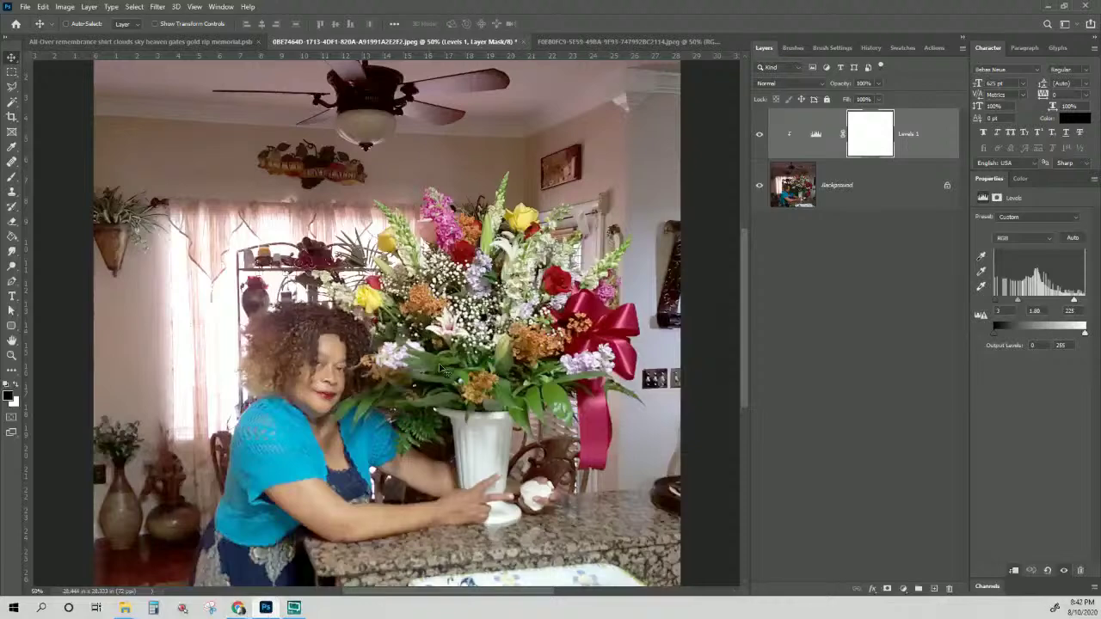
pyautogui.scroll(-2, 440, 366)
pyautogui.scroll(-2, 441, 362)
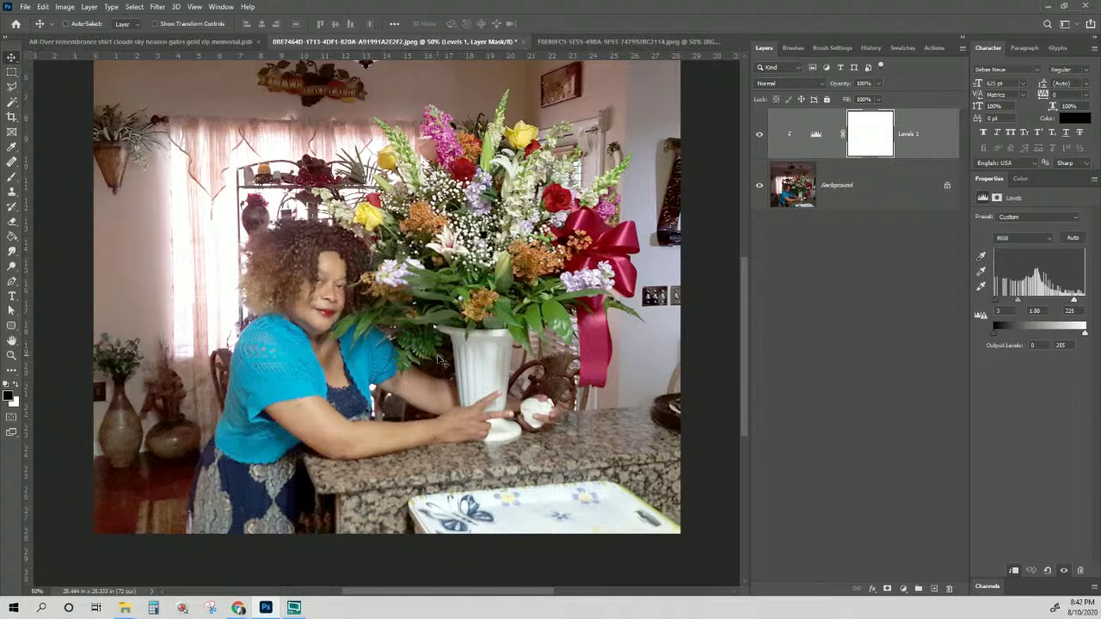
pyautogui.click(11, 283)
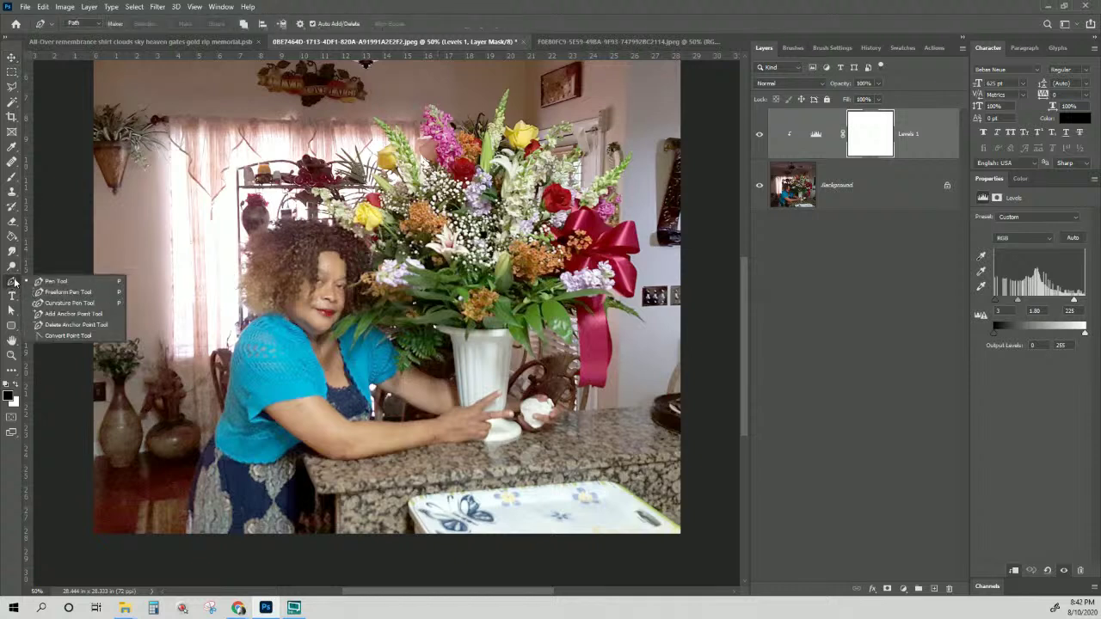
pyautogui.click(39, 281)
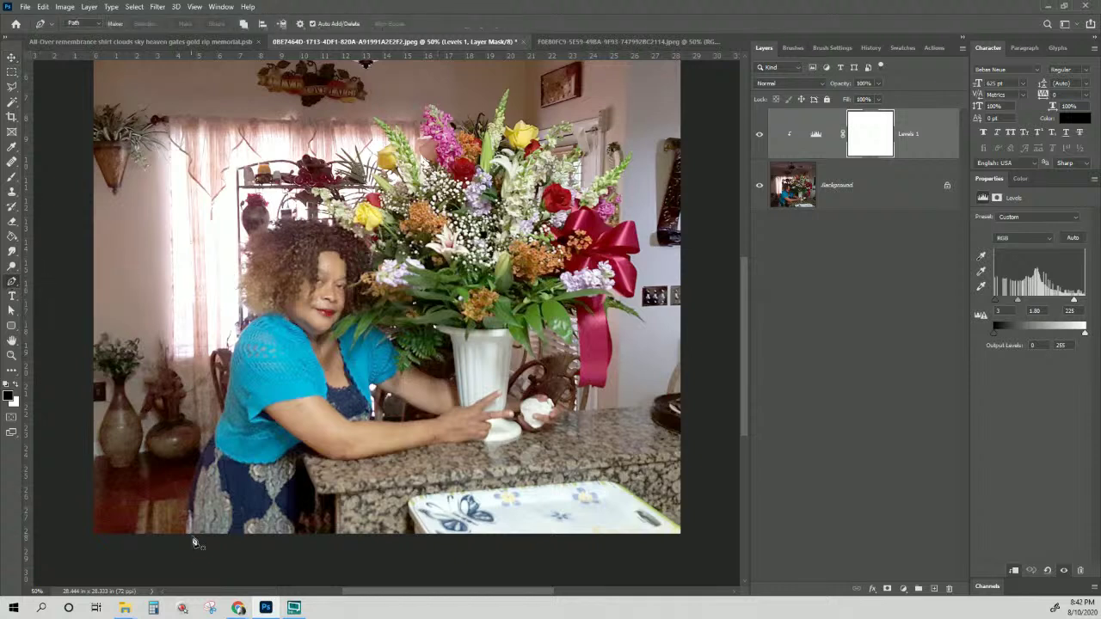
pyautogui.click(194, 503)
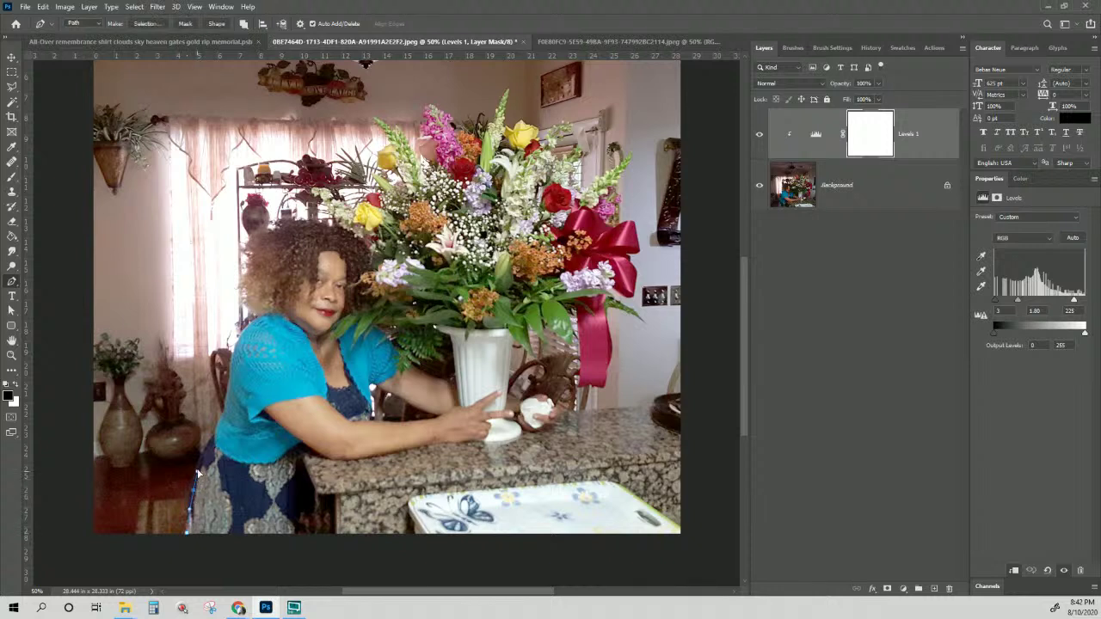
pyautogui.click(198, 464)
pyautogui.click(217, 435)
pyautogui.click(225, 419)
pyautogui.click(231, 307)
pyautogui.click(251, 217)
# - Continue the path loosely around the bouquet, vase and arms, and close it at the bottom of the skirt
pyautogui.moveTo(319, 153); pyautogui.dragTo(391, 95)
pyautogui.moveTo(469, 97); pyautogui.dragTo(471, 92)
pyautogui.moveTo(500, 87)
pyautogui.mouseDown()
pyautogui.moveTo(532, 89)
pyautogui.moveTo(539, 112)
pyautogui.moveTo(609, 118)
pyautogui.moveTo(649, 174)
pyautogui.moveTo(640, 196)
pyautogui.moveTo(661, 298)
pyautogui.moveTo(649, 372)
pyautogui.moveTo(617, 414)
pyautogui.mouseUp()
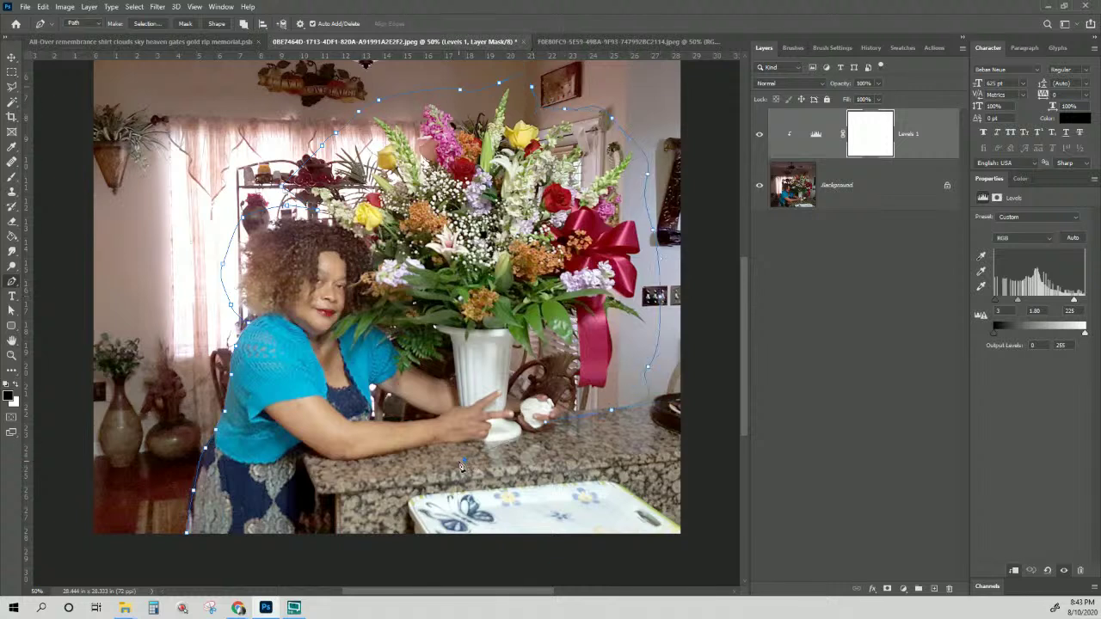
pyautogui.moveTo(419, 456)
pyautogui.mouseDown()
pyautogui.moveTo(347, 473)
pyautogui.moveTo(355, 463)
pyautogui.moveTo(308, 449)
pyautogui.mouseUp()
pyautogui.moveTo(304, 455)
pyautogui.mouseDown()
pyautogui.moveTo(317, 494)
pyautogui.moveTo(335, 502)
pyautogui.moveTo(335, 533)
pyautogui.moveTo(188, 533)
pyautogui.mouseUp()
# - Mask the flower photo's Background layer with the traced path as a vector mask
pyautogui.click(863, 203)
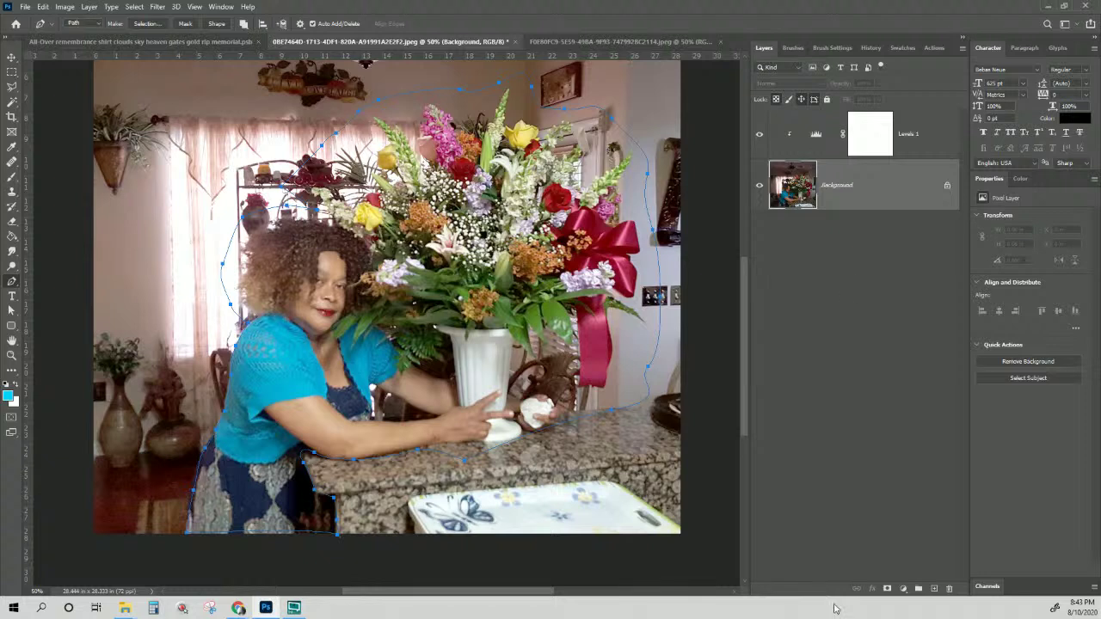
pyautogui.click(888, 590)
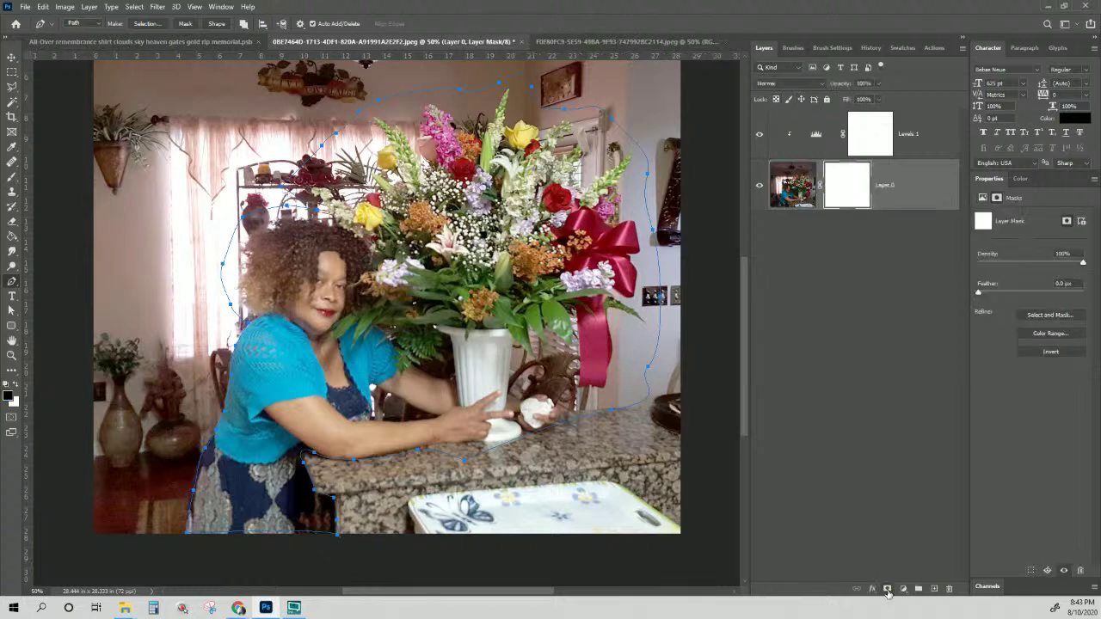
pyautogui.hotkey('ctrl', 'z')
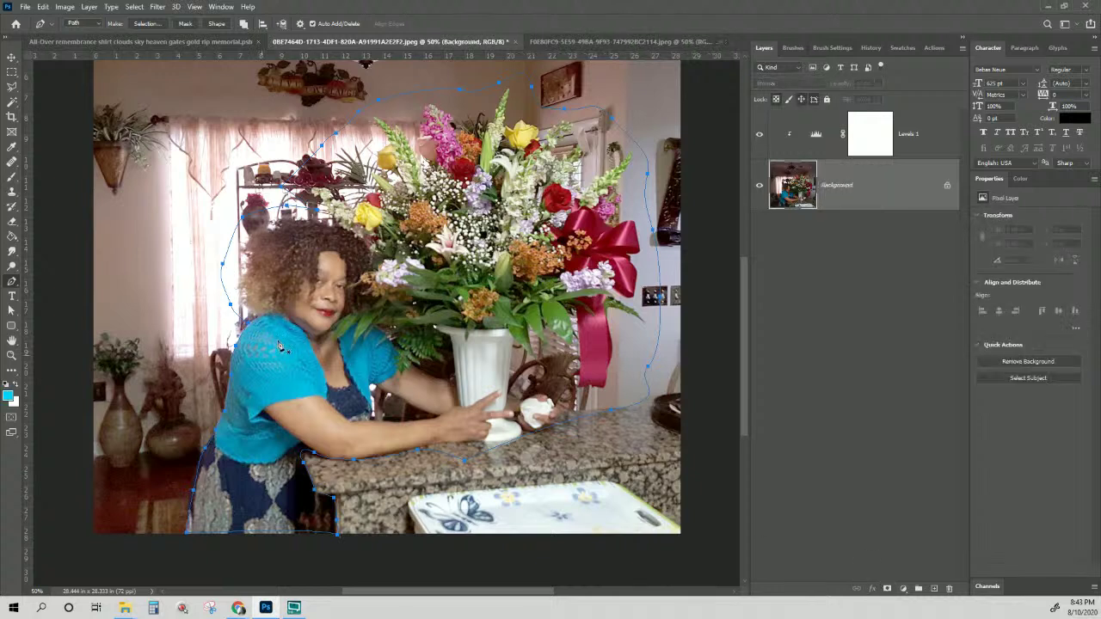
pyautogui.click(5, 383)
pyautogui.click(185, 24)
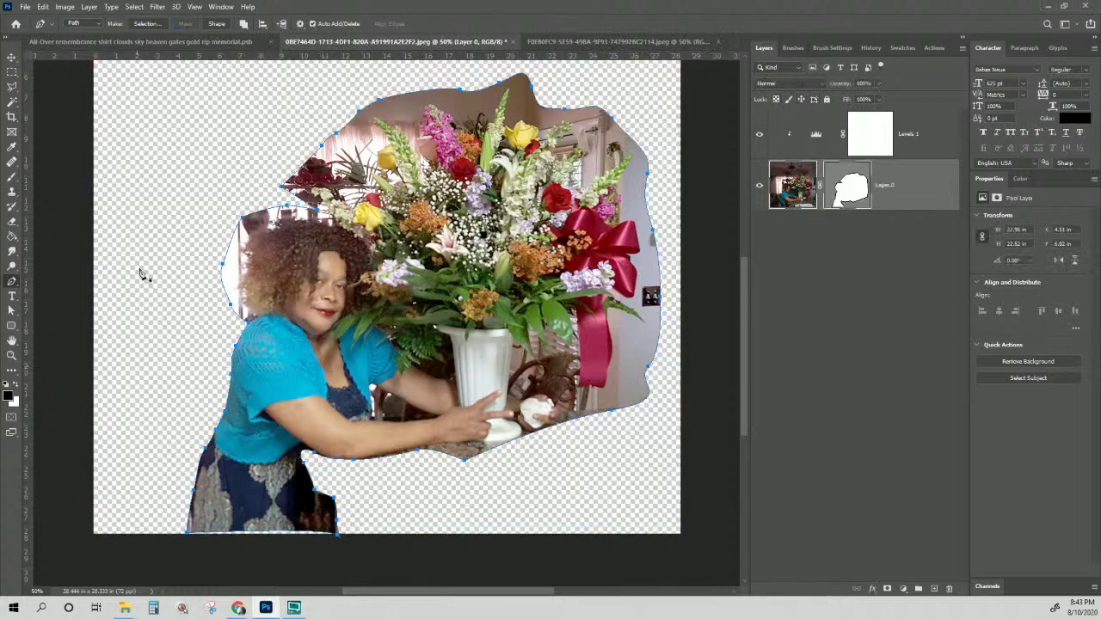
# - Rasterize the photo layer's vector mask into a regular layer mask
pyautogui.rightClick(856, 200)
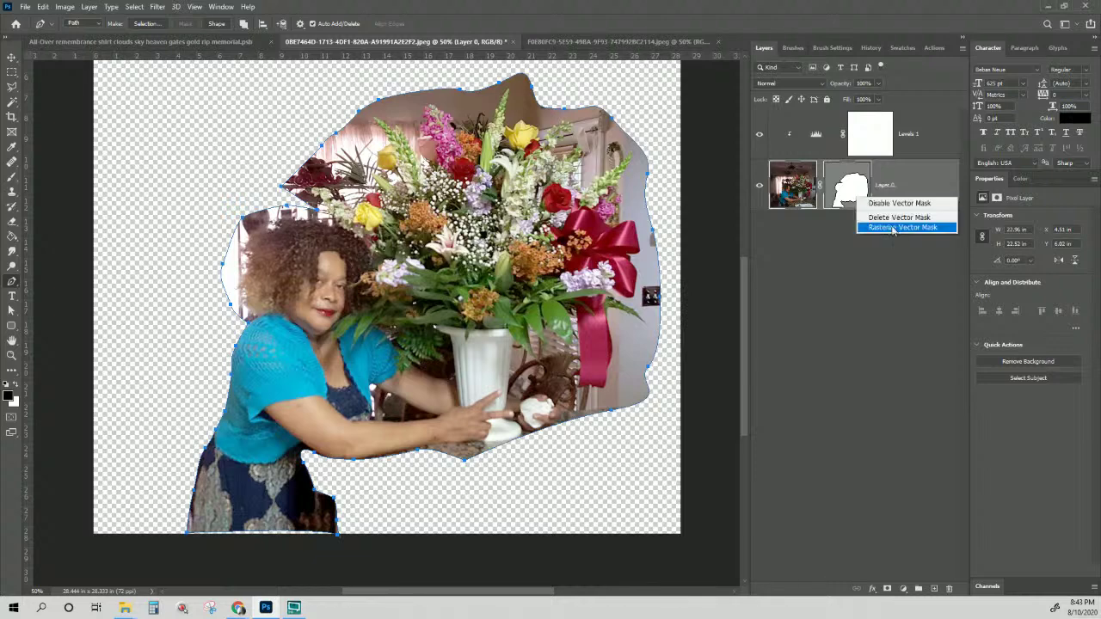
pyautogui.click(897, 226)
pyautogui.rightClick(868, 198)
pyautogui.click(859, 243)
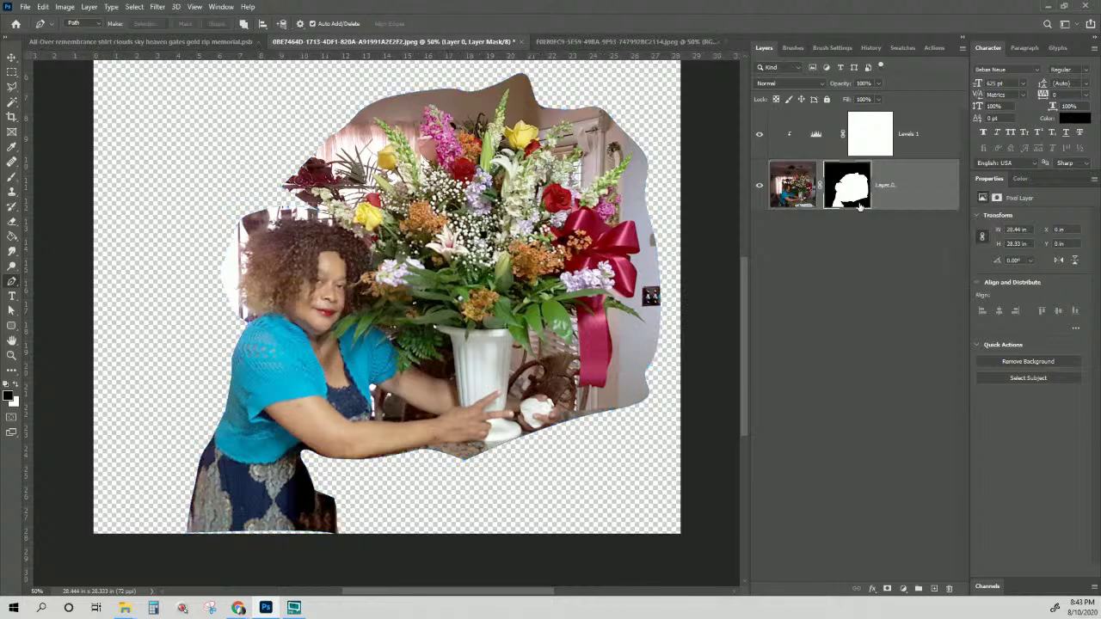
pyautogui.click(859, 243)
pyautogui.hotkey('ctrl', '+')
pyautogui.hotkey('ctrl', '+')
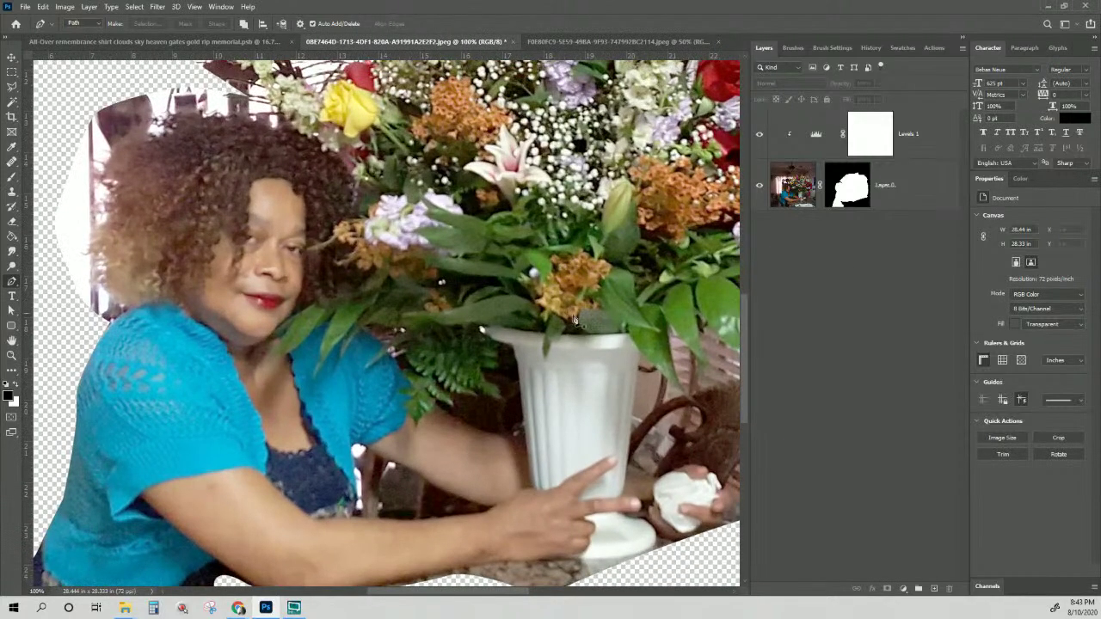
# - Try selecting the woman and vase automatically with Select Subject on the photo layer, and check what the selection covers
pyautogui.moveTo(370, 267); pyautogui.dragTo(505, 356)
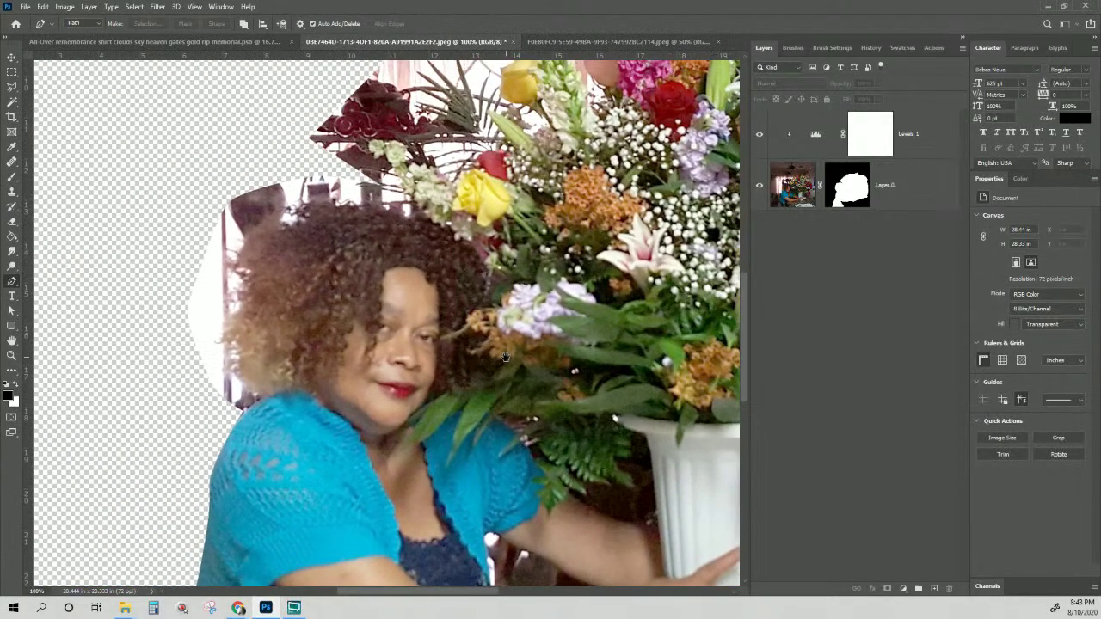
pyautogui.click(17, 101)
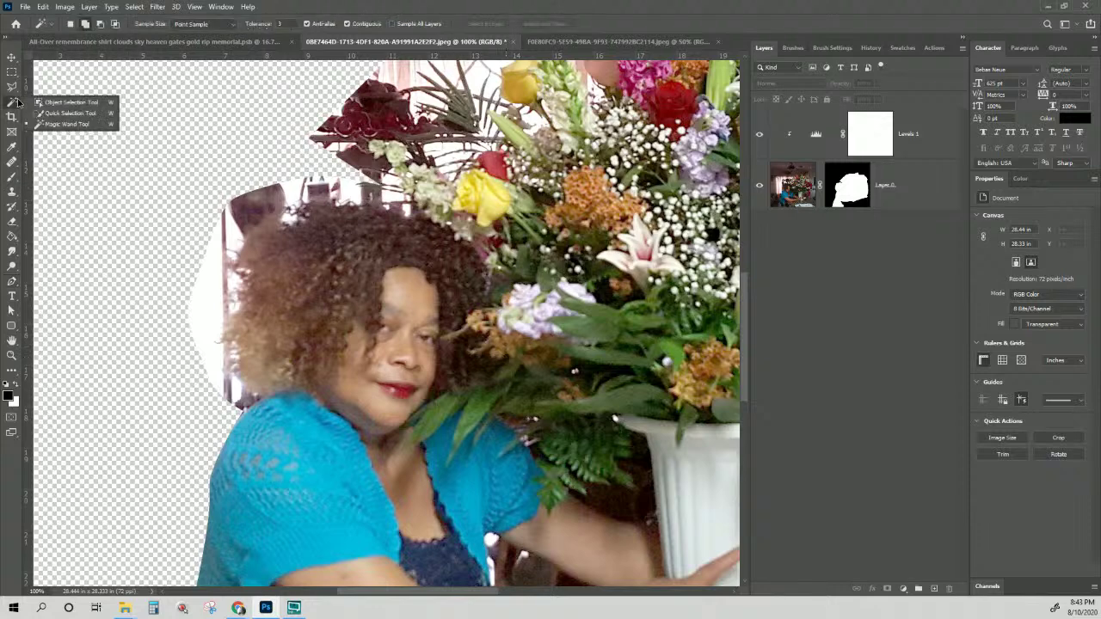
pyautogui.click(62, 114)
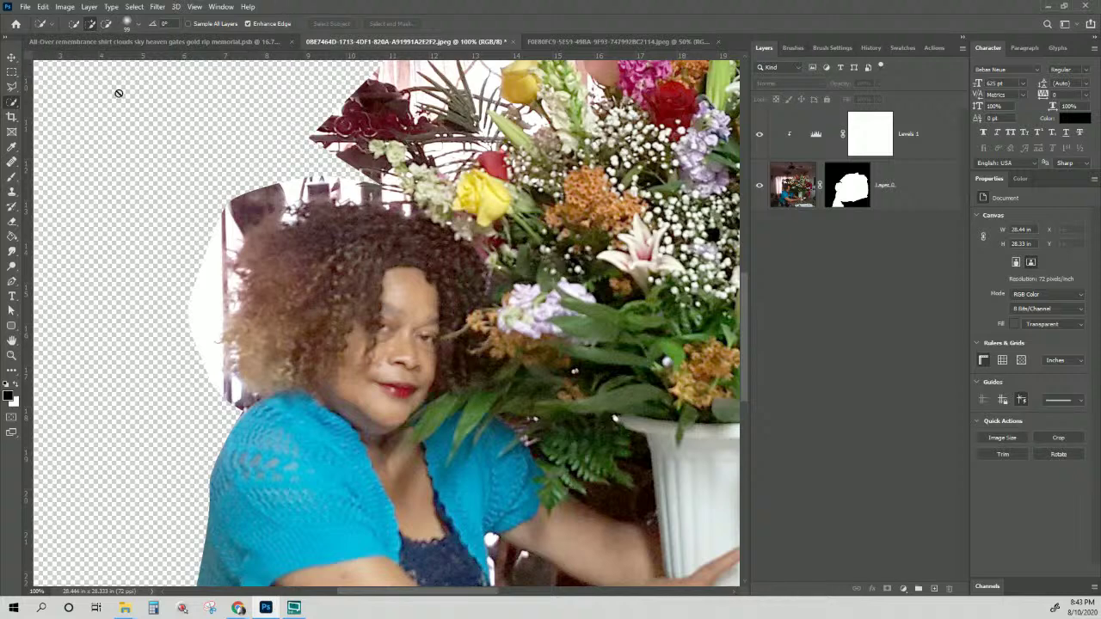
pyautogui.rightClick(12, 102)
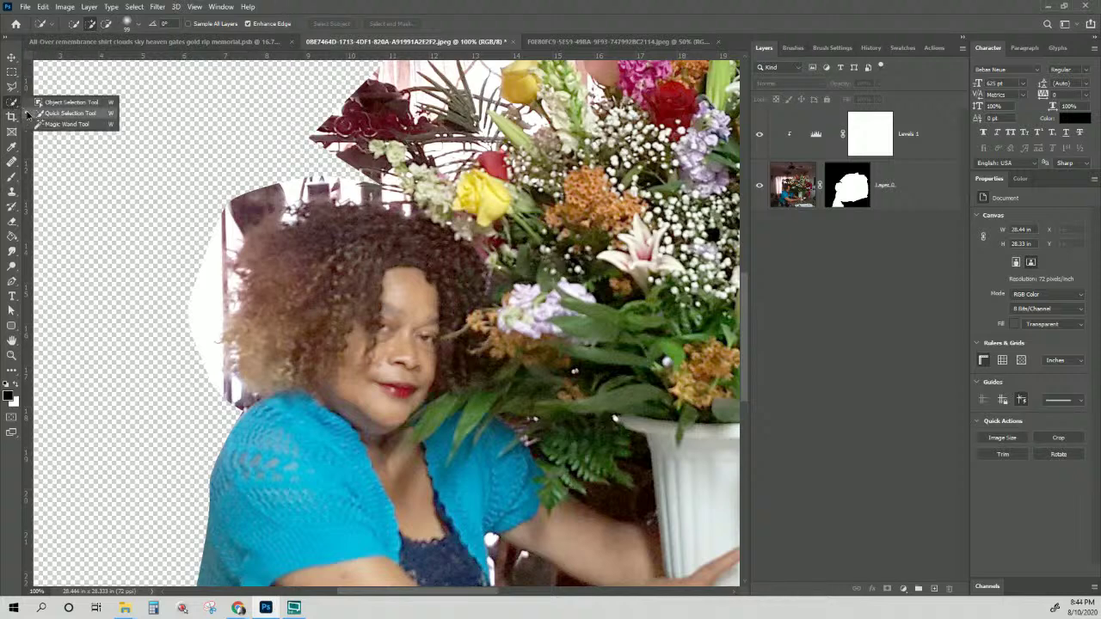
pyautogui.click(56, 124)
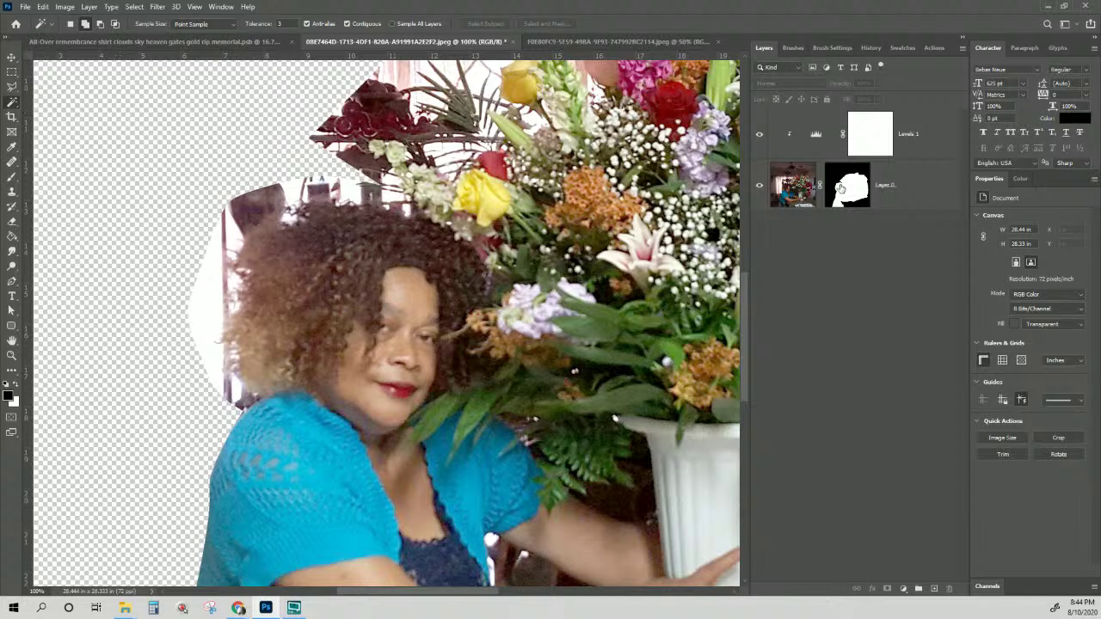
pyautogui.click(795, 193)
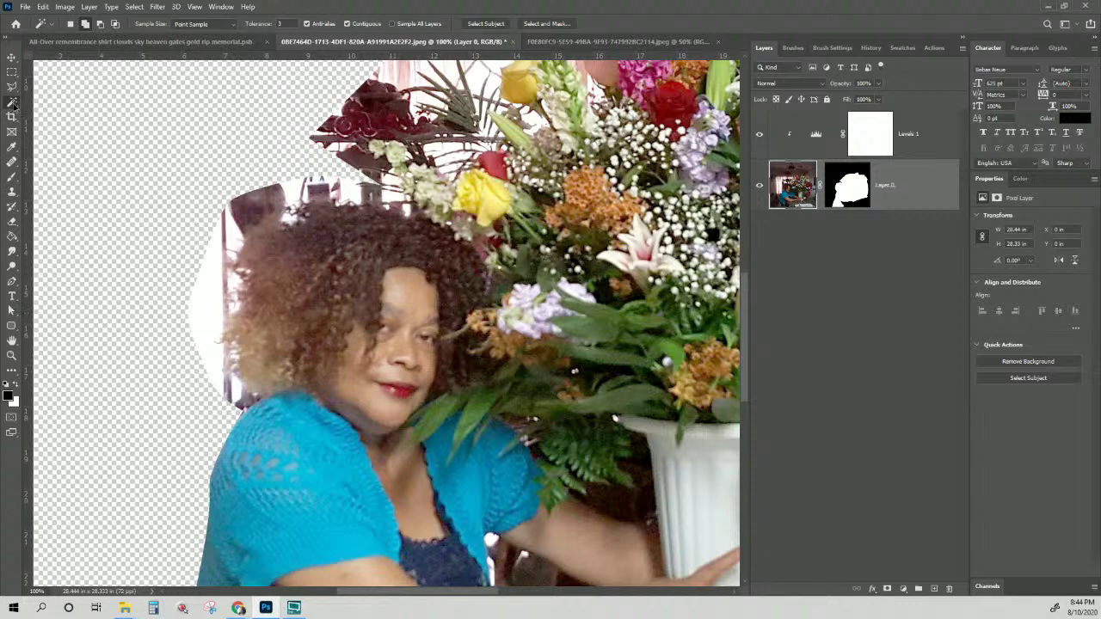
pyautogui.rightClick(13, 102)
pyautogui.click(41, 114)
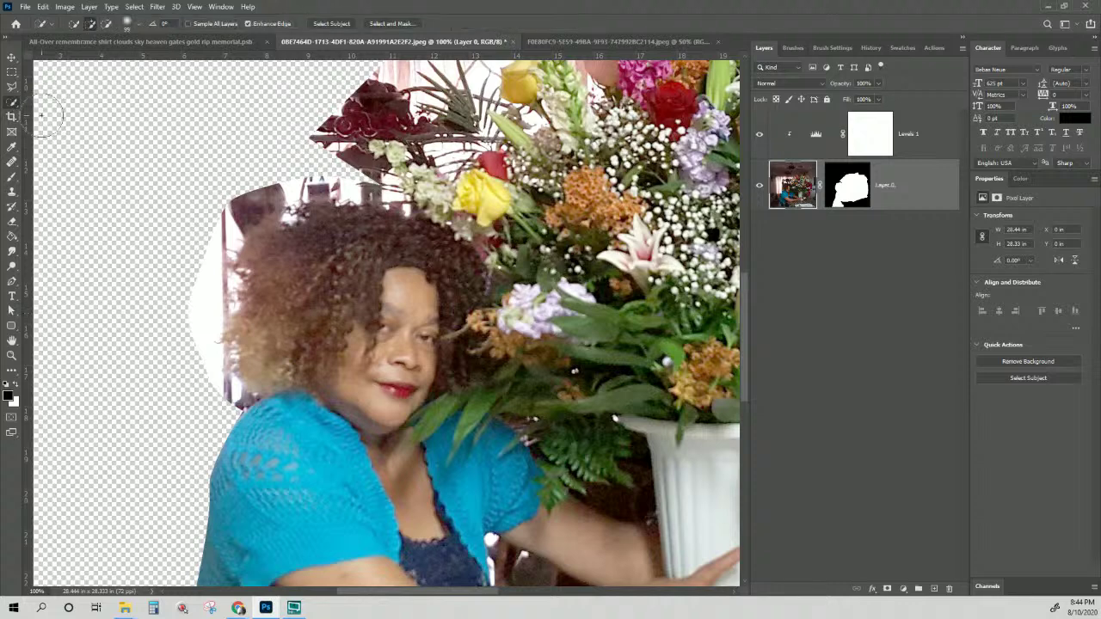
pyautogui.click(332, 23)
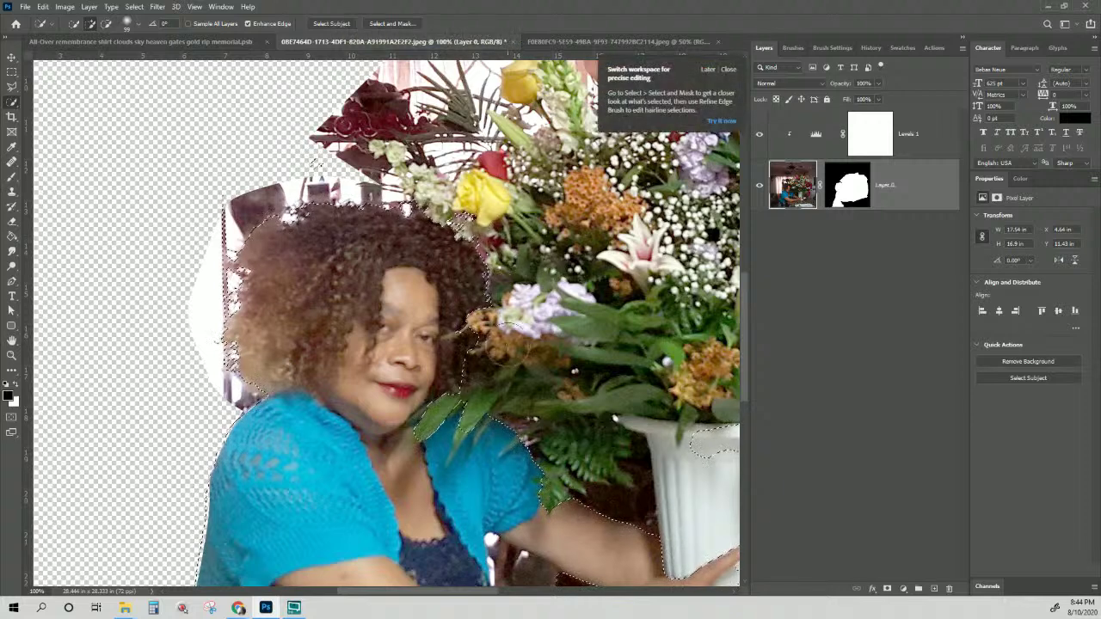
pyautogui.scroll(-3, 508, 404)
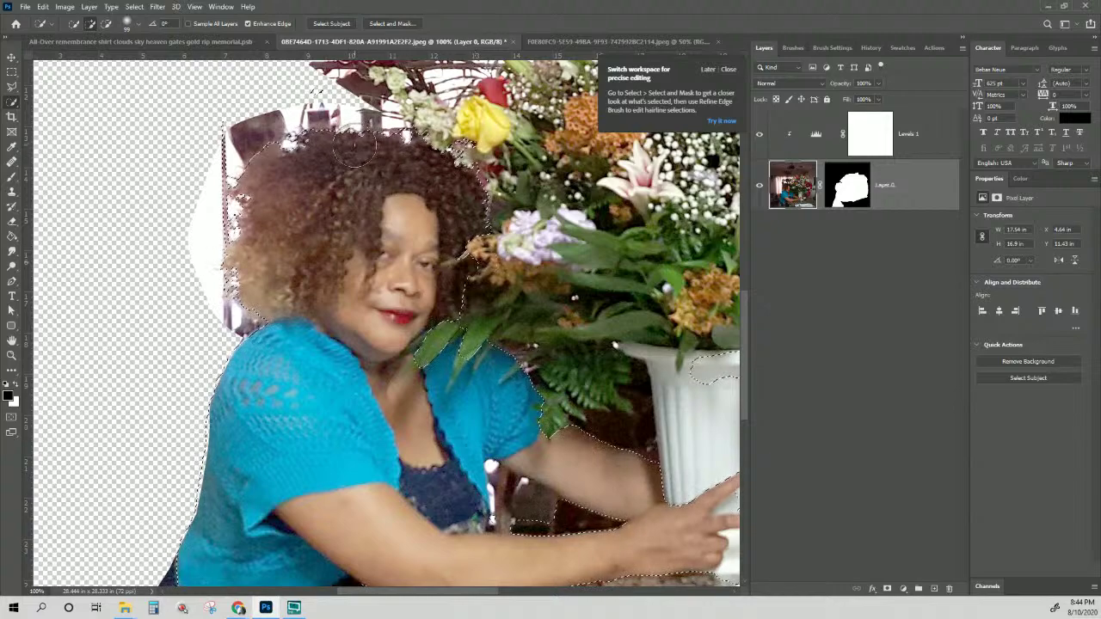
pyautogui.hotkey('ctrl', '-')
pyautogui.hotkey('ctrl', '-')
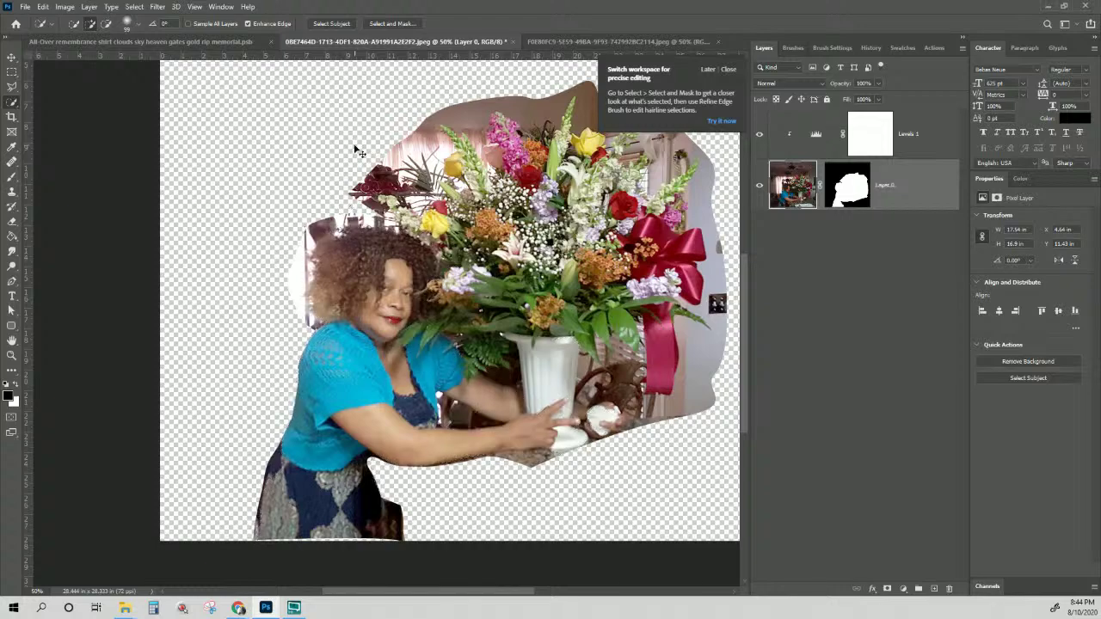
pyautogui.hotkey('ctrl', '+')
pyautogui.hotkey('ctrl', '+')
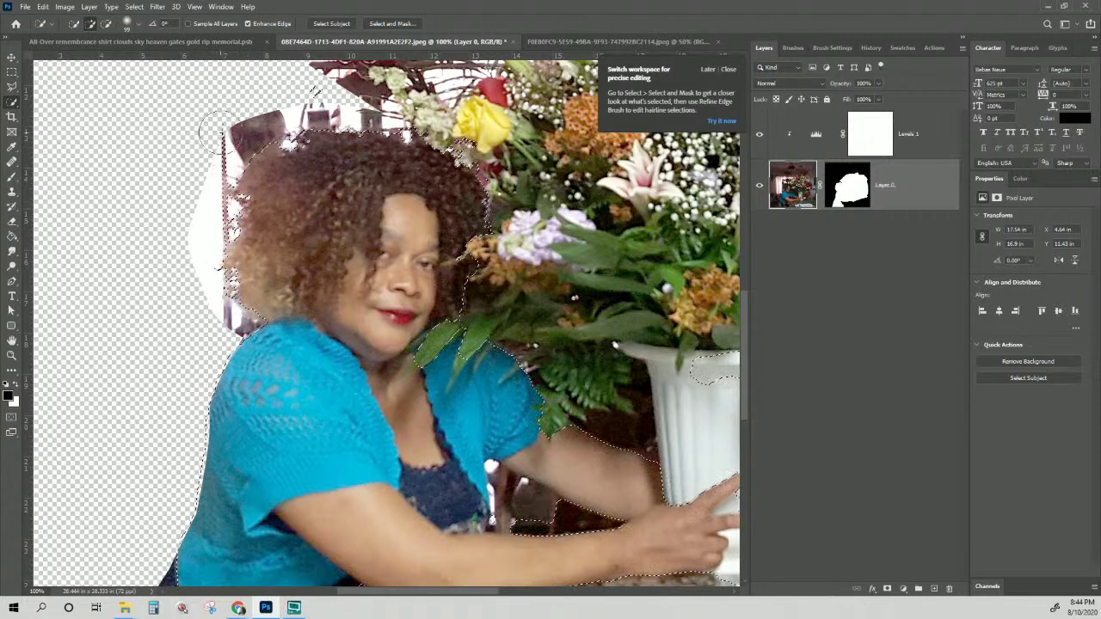
# - Drop the selection, target the photo layer's mask and set the Brush size to 11 px for painting in black
pyautogui.click(848, 186)
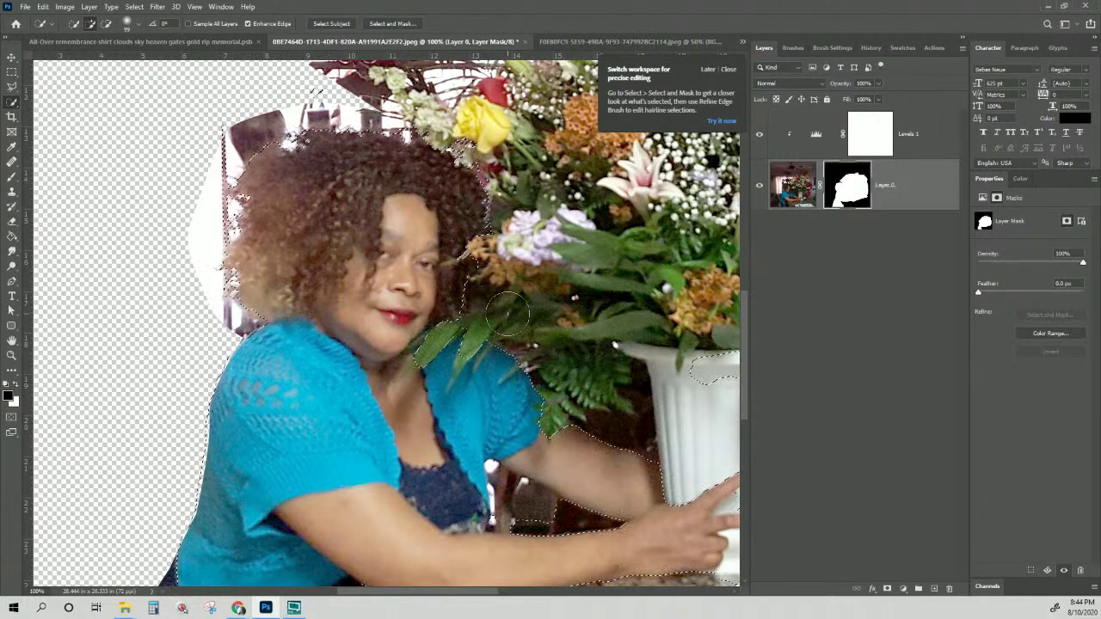
pyautogui.hotkey('ctrl', 'd')
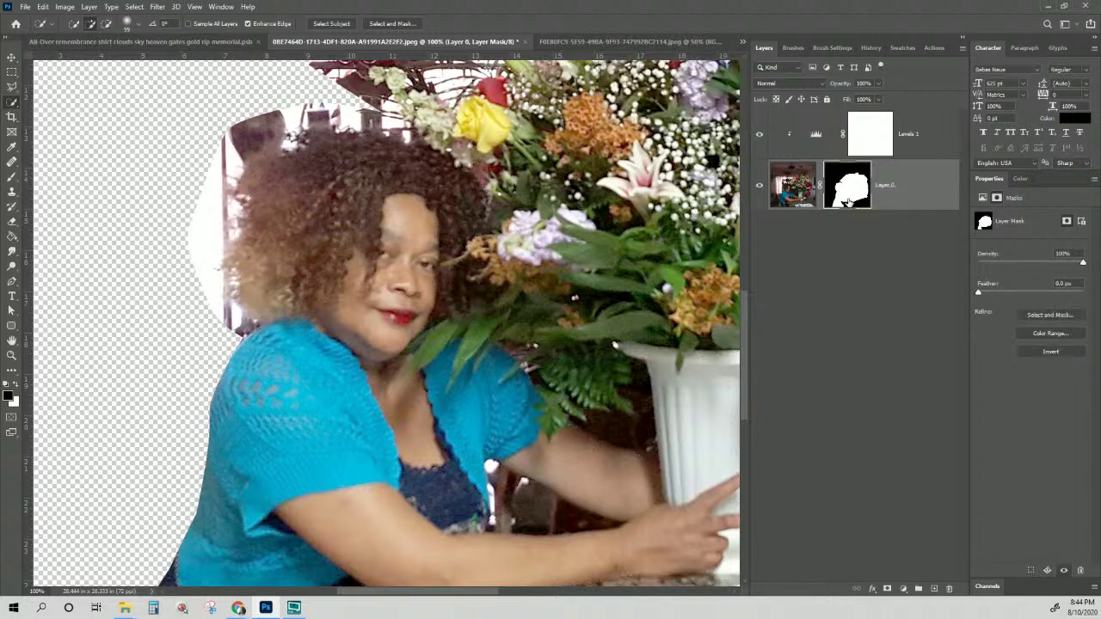
pyautogui.click(14, 177)
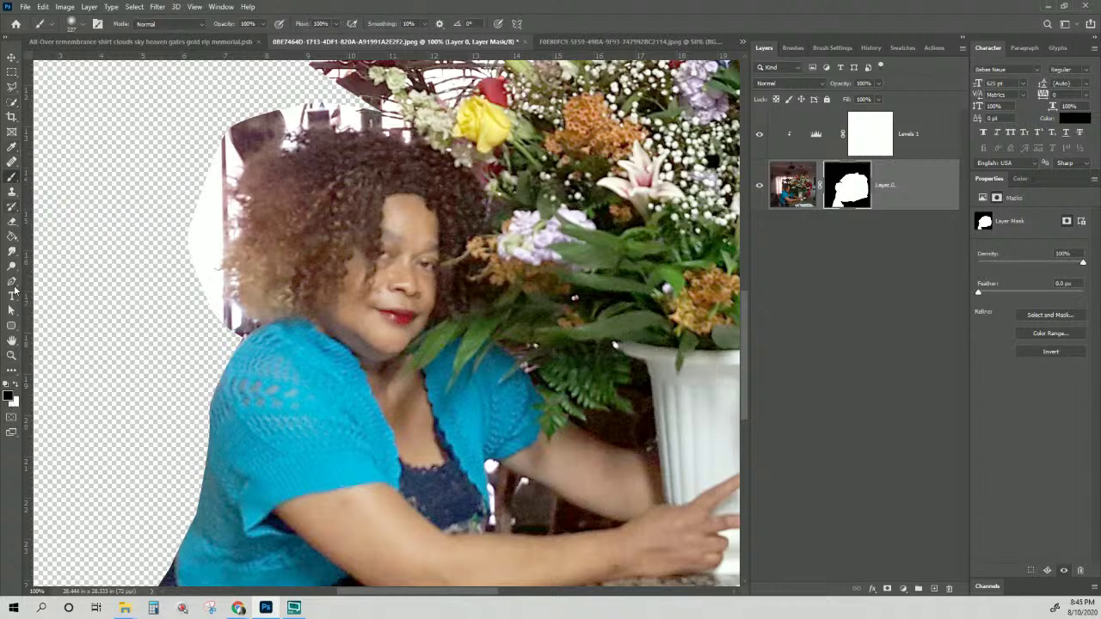
pyautogui.click(85, 24)
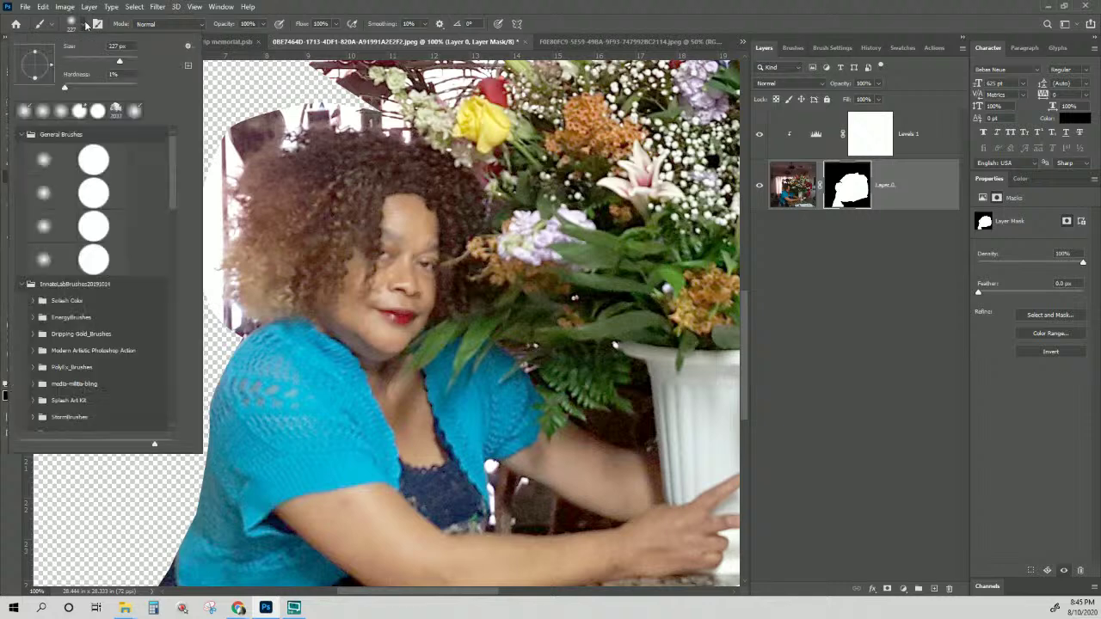
pyautogui.moveTo(82, 62); pyautogui.dragTo(74, 64)
pyautogui.moveTo(351, 276)
pyautogui.mouseDown()
pyautogui.moveTo(383, 326)
pyautogui.moveTo(490, 303)
pyautogui.moveTo(557, 306)
pyautogui.moveTo(370, 296)
pyautogui.mouseUp()
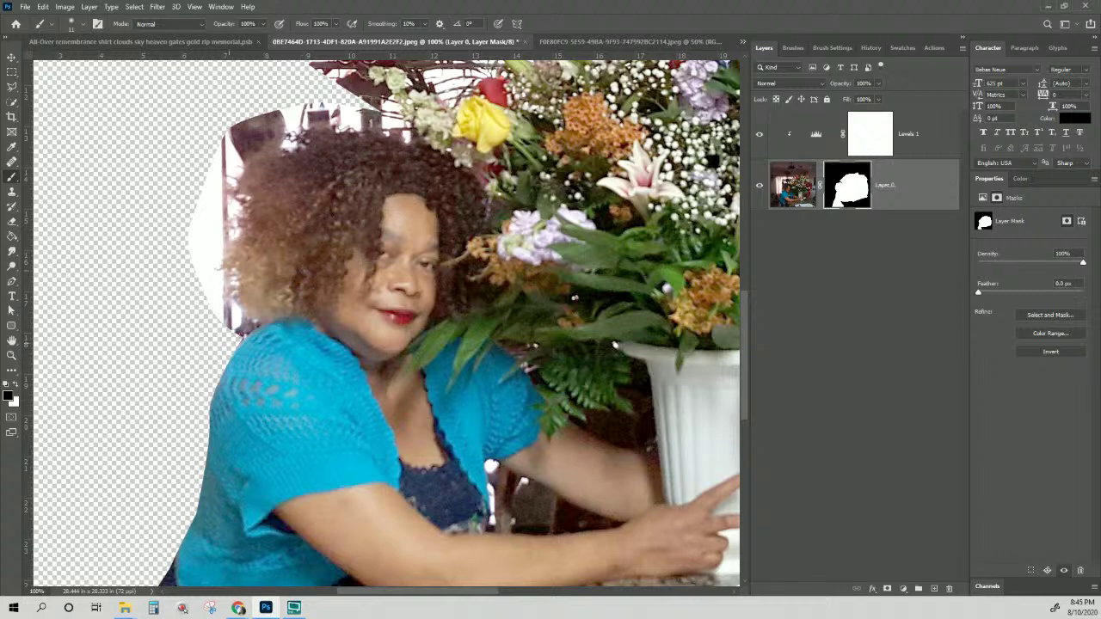
# - Paint black on the mask to hide the background from the woman's shoulder up along the outer side of her hair
pyautogui.moveTo(245, 334); pyautogui.dragTo(248, 331)
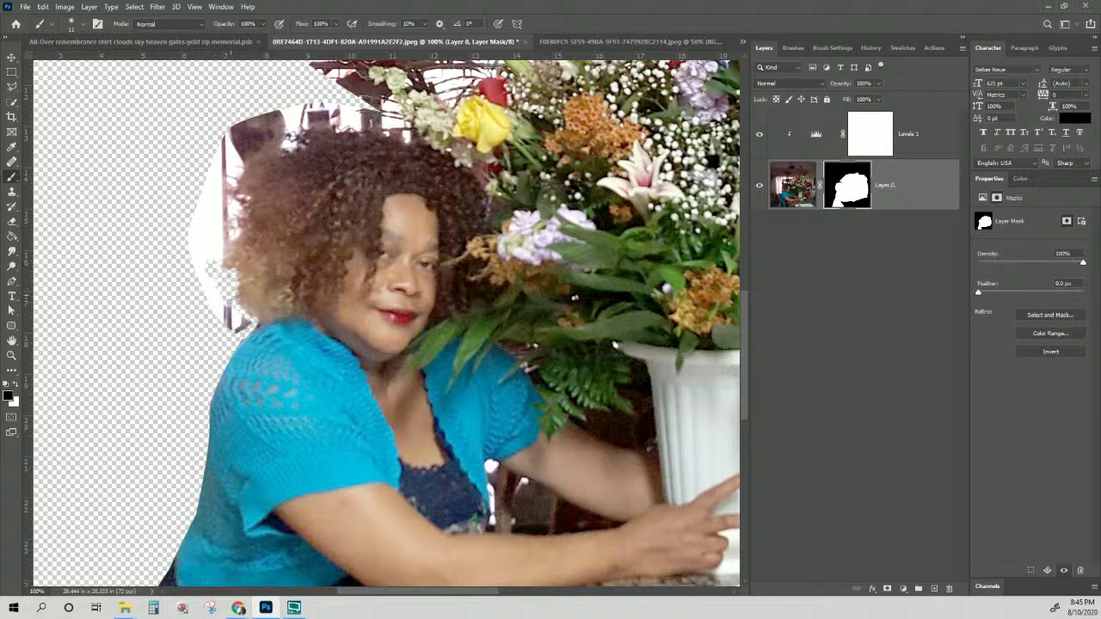
pyautogui.moveTo(229, 302); pyautogui.dragTo(241, 328)
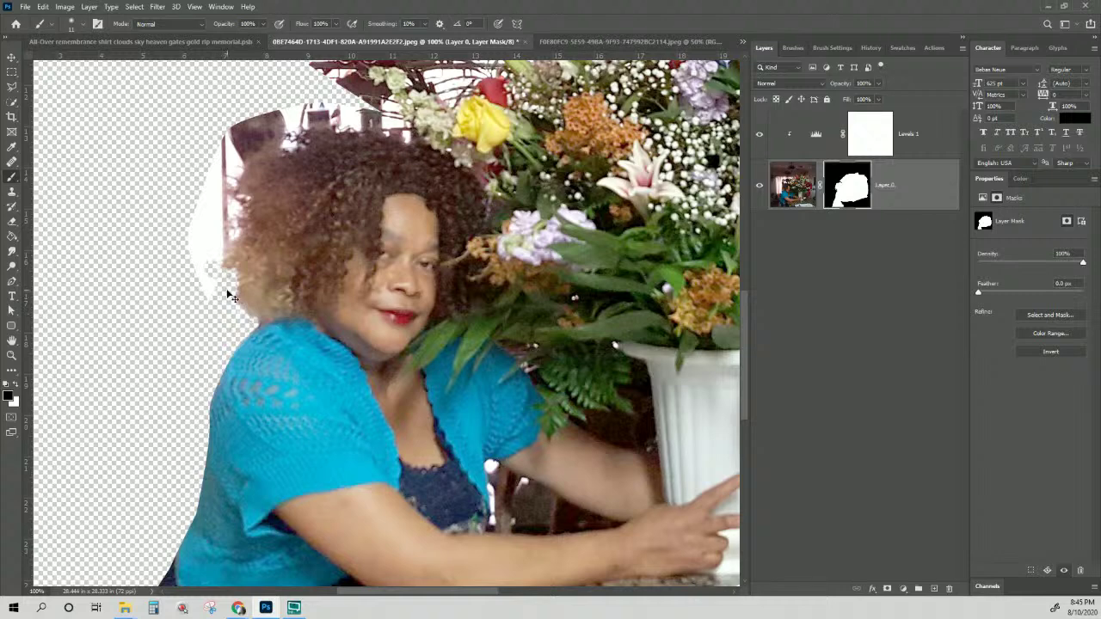
pyautogui.hotkey('ctrl', '+')
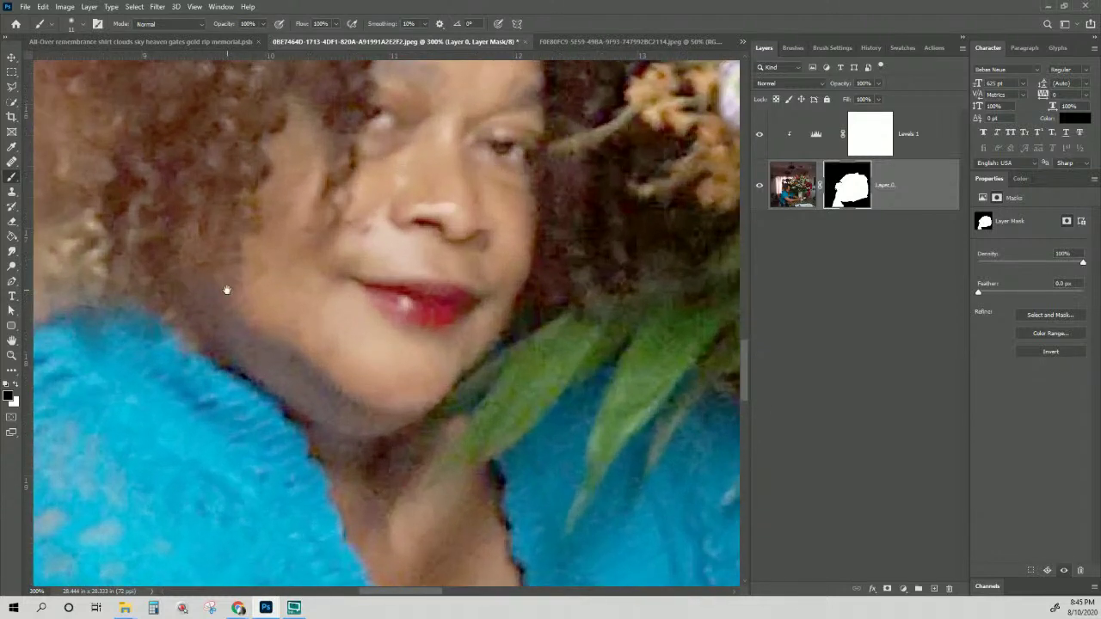
pyautogui.moveTo(226, 290)
pyautogui.mouseDown()
pyautogui.moveTo(412, 386)
pyautogui.moveTo(455, 327)
pyautogui.moveTo(479, 388)
pyautogui.moveTo(536, 432)
pyautogui.moveTo(541, 422)
pyautogui.mouseUp()
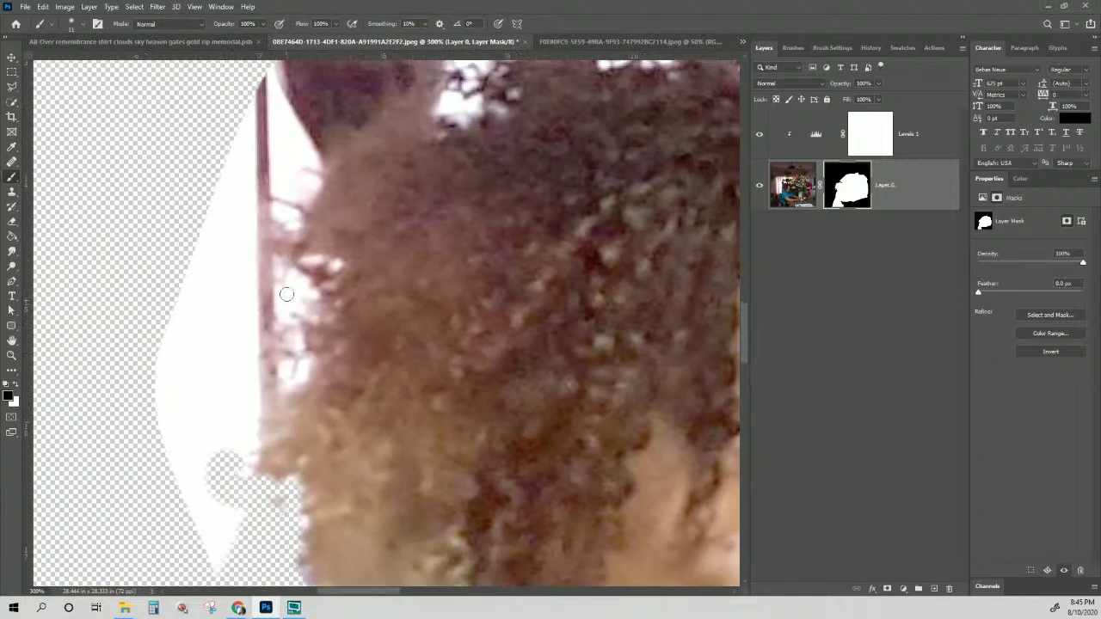
pyautogui.moveTo(248, 483)
pyautogui.mouseDown()
pyautogui.moveTo(251, 415)
pyautogui.moveTo(216, 463)
pyautogui.moveTo(211, 547)
pyautogui.moveTo(218, 540)
pyautogui.moveTo(228, 559)
pyautogui.moveTo(223, 478)
pyautogui.moveTo(264, 394)
pyautogui.moveTo(295, 385)
pyautogui.moveTo(303, 367)
pyautogui.moveTo(282, 377)
pyautogui.moveTo(287, 315)
pyautogui.moveTo(305, 313)
pyautogui.moveTo(309, 295)
pyautogui.moveTo(268, 256)
pyautogui.moveTo(277, 320)
pyautogui.moveTo(284, 307)
pyautogui.moveTo(268, 379)
pyautogui.moveTo(262, 288)
pyautogui.moveTo(255, 336)
pyautogui.moveTo(258, 265)
pyautogui.moveTo(252, 347)
pyautogui.moveTo(187, 518)
pyautogui.moveTo(261, 245)
pyautogui.moveTo(181, 490)
pyautogui.moveTo(192, 422)
pyautogui.moveTo(244, 266)
pyautogui.moveTo(210, 412)
pyautogui.moveTo(250, 251)
pyautogui.mouseUp()
pyautogui.moveTo(294, 86)
pyautogui.mouseDown()
pyautogui.moveTo(251, 74)
pyautogui.moveTo(277, 84)
pyautogui.moveTo(297, 120)
pyautogui.moveTo(318, 169)
pyautogui.moveTo(311, 200)
pyautogui.mouseUp()
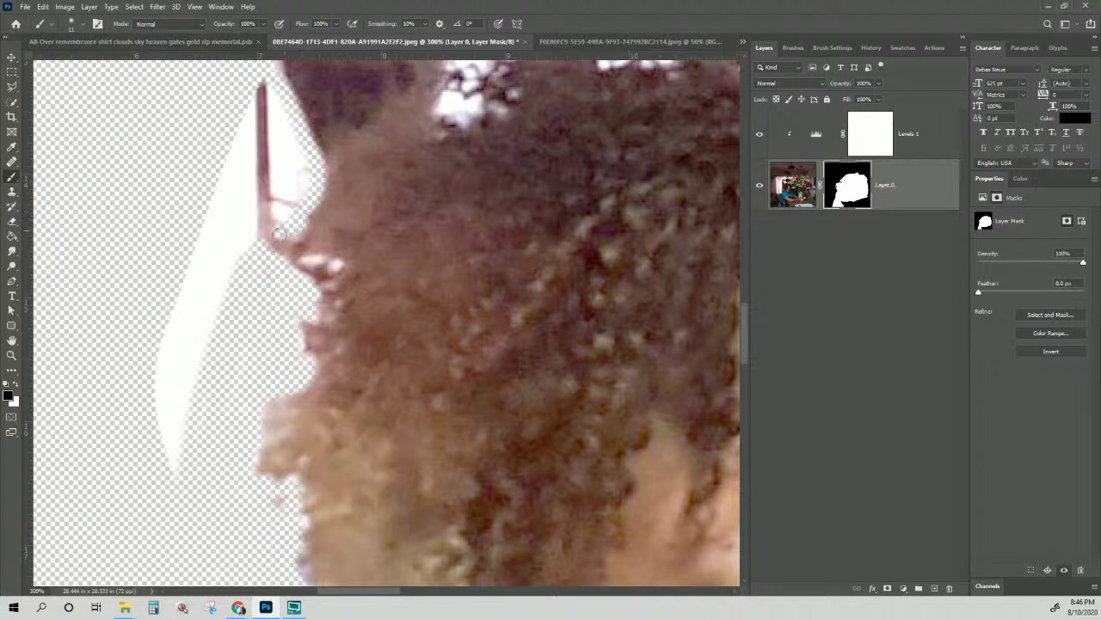
pyautogui.moveTo(280, 234)
pyautogui.mouseDown()
pyautogui.moveTo(292, 265)
pyautogui.moveTo(332, 267)
pyautogui.moveTo(309, 278)
pyautogui.moveTo(308, 303)
pyautogui.moveTo(258, 284)
pyautogui.moveTo(305, 172)
pyautogui.moveTo(257, 85)
pyautogui.moveTo(278, 104)
pyautogui.moveTo(262, 92)
pyautogui.moveTo(292, 183)
pyautogui.moveTo(265, 243)
pyautogui.moveTo(281, 121)
pyautogui.moveTo(259, 92)
pyautogui.moveTo(250, 228)
pyautogui.moveTo(259, 239)
pyautogui.moveTo(265, 165)
pyautogui.moveTo(259, 148)
pyautogui.moveTo(239, 155)
pyautogui.moveTo(242, 146)
pyautogui.moveTo(249, 230)
pyautogui.moveTo(244, 173)
pyautogui.moveTo(212, 256)
pyautogui.moveTo(237, 139)
pyautogui.moveTo(225, 344)
pyautogui.moveTo(203, 371)
pyautogui.moveTo(212, 193)
pyautogui.moveTo(193, 329)
pyautogui.moveTo(172, 378)
pyautogui.moveTo(190, 241)
pyautogui.moveTo(175, 276)
pyautogui.moveTo(162, 355)
pyautogui.moveTo(179, 489)
pyautogui.mouseUp()
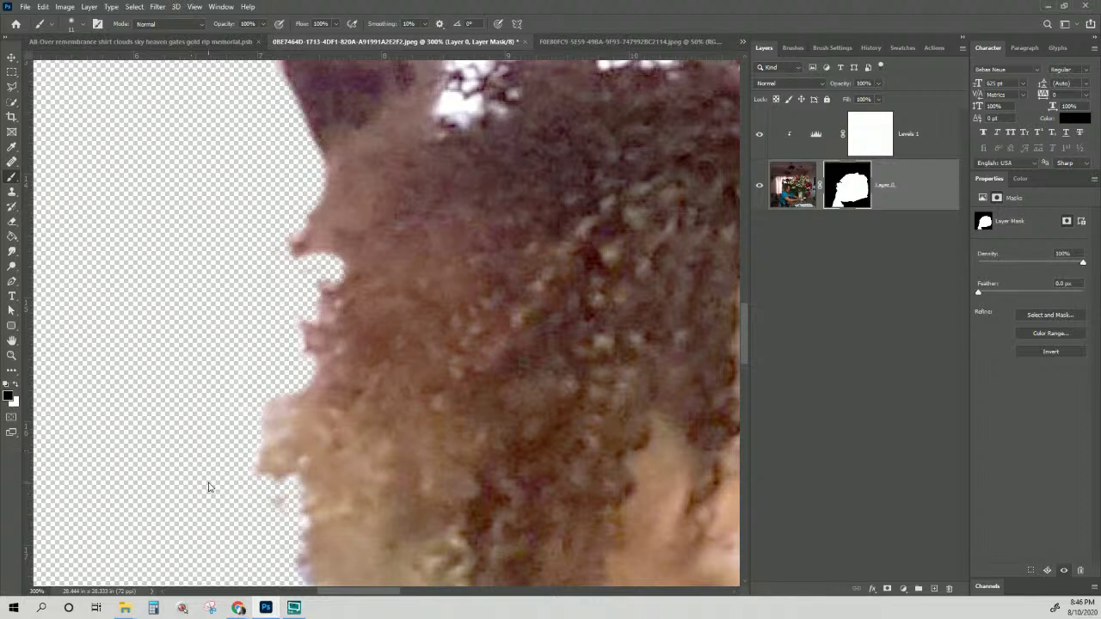
# - Mask out the background above the woman's hair, from its outer curve across the crown to the flowers
pyautogui.moveTo(504, 226); pyautogui.dragTo(469, 381)
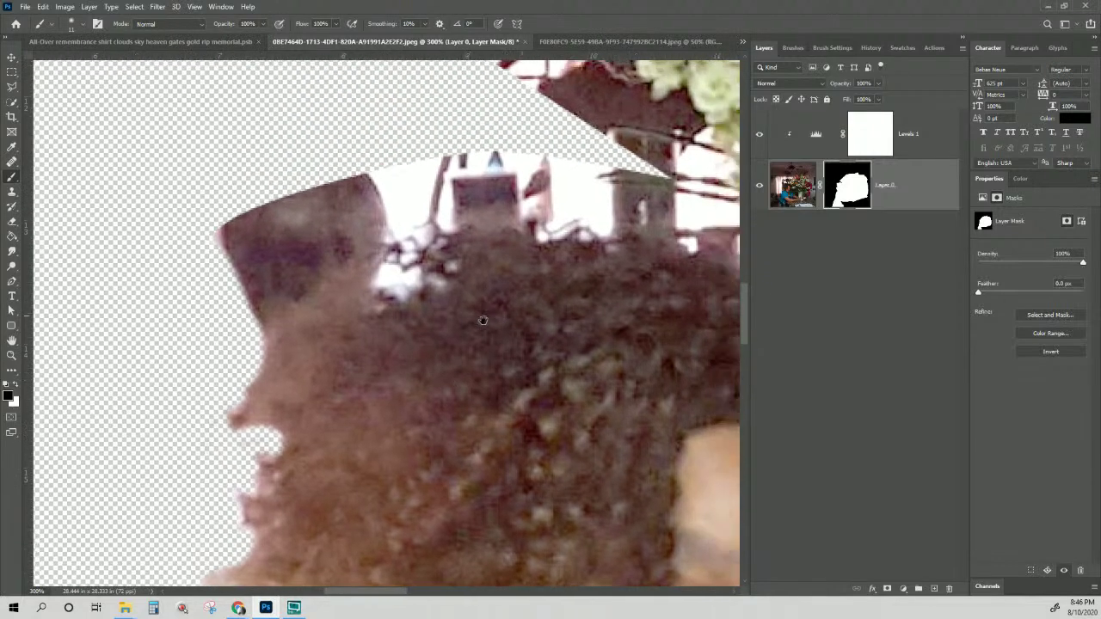
pyautogui.moveTo(481, 319)
pyautogui.mouseDown()
pyautogui.moveTo(420, 316)
pyautogui.moveTo(443, 307)
pyautogui.mouseUp()
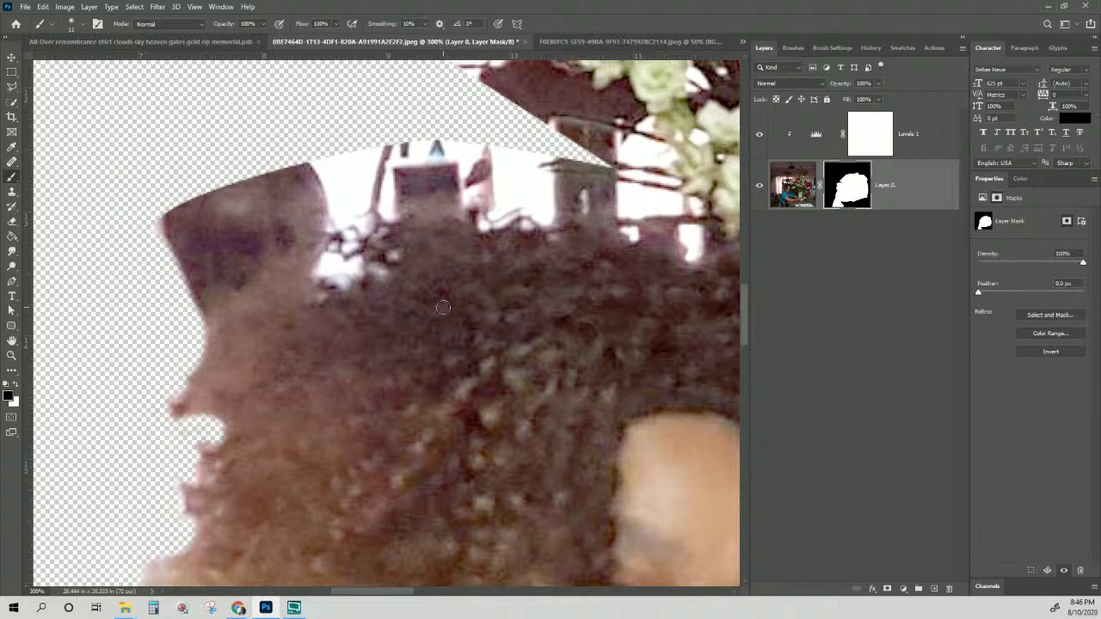
pyautogui.moveTo(187, 296)
pyautogui.mouseDown()
pyautogui.moveTo(217, 262)
pyautogui.moveTo(256, 251)
pyautogui.moveTo(284, 211)
pyautogui.moveTo(324, 211)
pyautogui.moveTo(337, 280)
pyautogui.moveTo(359, 288)
pyautogui.moveTo(383, 258)
pyautogui.moveTo(357, 249)
pyautogui.moveTo(383, 219)
pyautogui.moveTo(387, 163)
pyautogui.moveTo(339, 222)
pyautogui.moveTo(299, 222)
pyautogui.moveTo(282, 207)
pyautogui.moveTo(348, 159)
pyautogui.moveTo(228, 207)
pyautogui.moveTo(176, 210)
pyautogui.moveTo(198, 262)
pyautogui.moveTo(241, 237)
pyautogui.moveTo(225, 258)
pyautogui.moveTo(235, 204)
pyautogui.mouseUp()
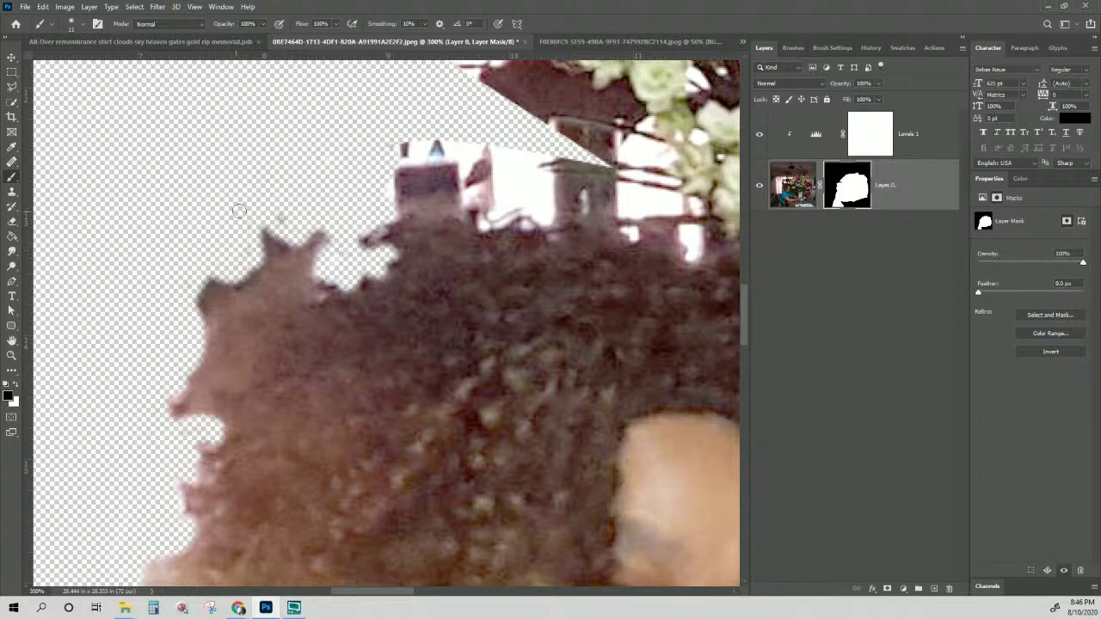
pyautogui.moveTo(371, 204)
pyautogui.mouseDown()
pyautogui.moveTo(403, 176)
pyautogui.moveTo(390, 189)
pyautogui.moveTo(409, 185)
pyautogui.moveTo(411, 135)
pyautogui.moveTo(416, 154)
pyautogui.moveTo(457, 166)
pyautogui.moveTo(479, 225)
pyautogui.moveTo(526, 206)
pyautogui.moveTo(497, 193)
pyautogui.moveTo(500, 172)
pyautogui.moveTo(464, 133)
pyautogui.moveTo(473, 147)
pyautogui.moveTo(507, 151)
pyautogui.mouseUp()
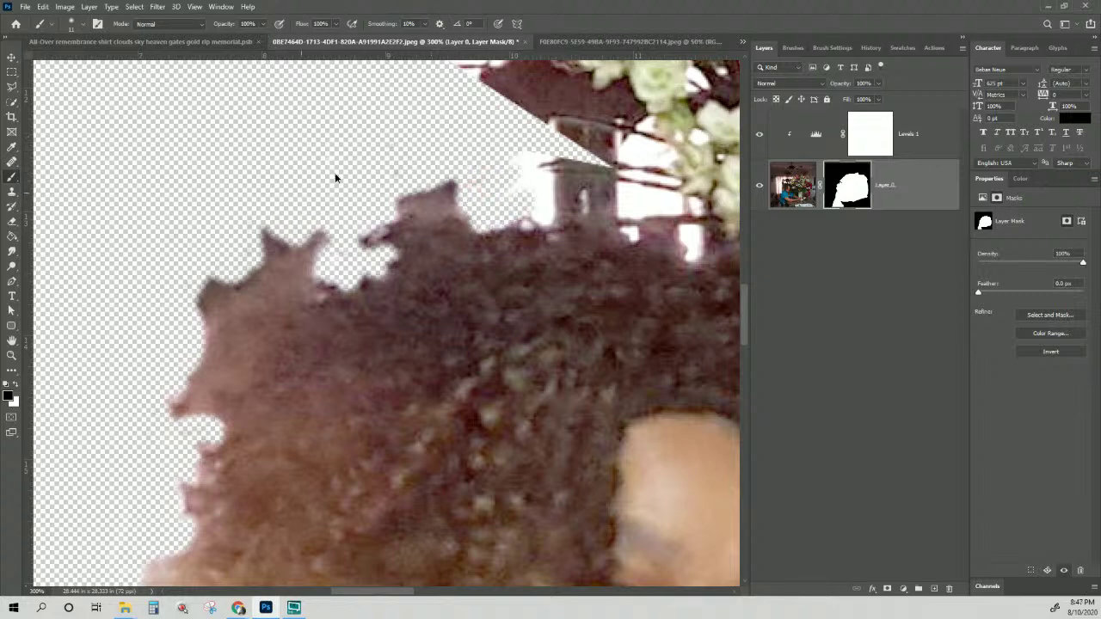
pyautogui.moveTo(529, 206)
pyautogui.mouseDown()
pyautogui.moveTo(582, 175)
pyautogui.moveTo(607, 181)
pyautogui.moveTo(621, 207)
pyautogui.mouseUp()
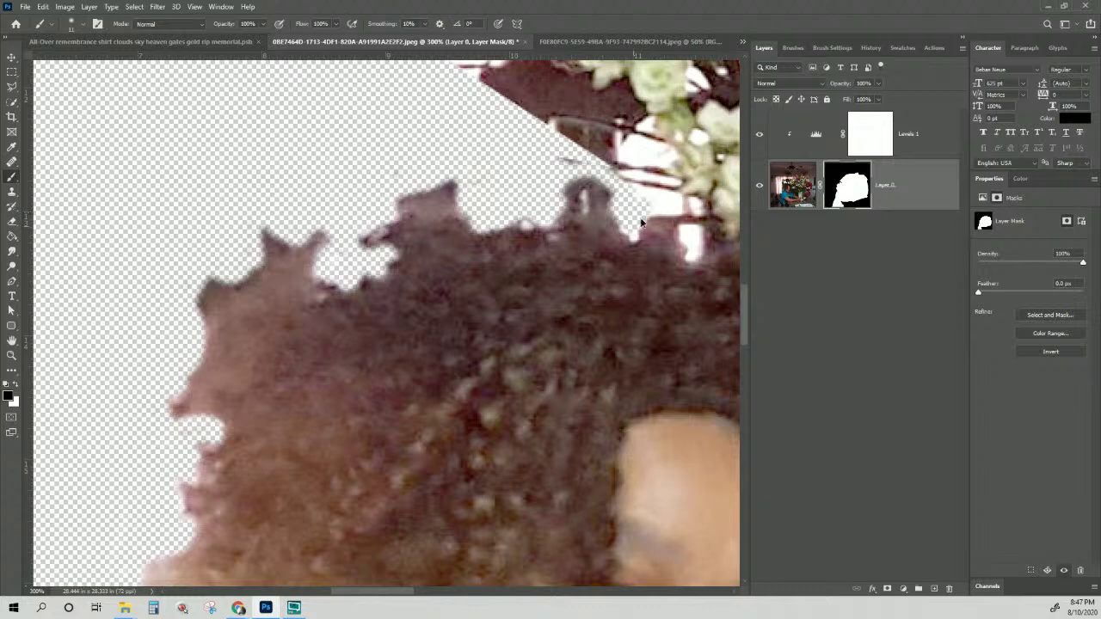
pyautogui.moveTo(632, 238)
pyautogui.mouseDown()
pyautogui.moveTo(655, 198)
pyautogui.moveTo(688, 231)
pyautogui.mouseUp()
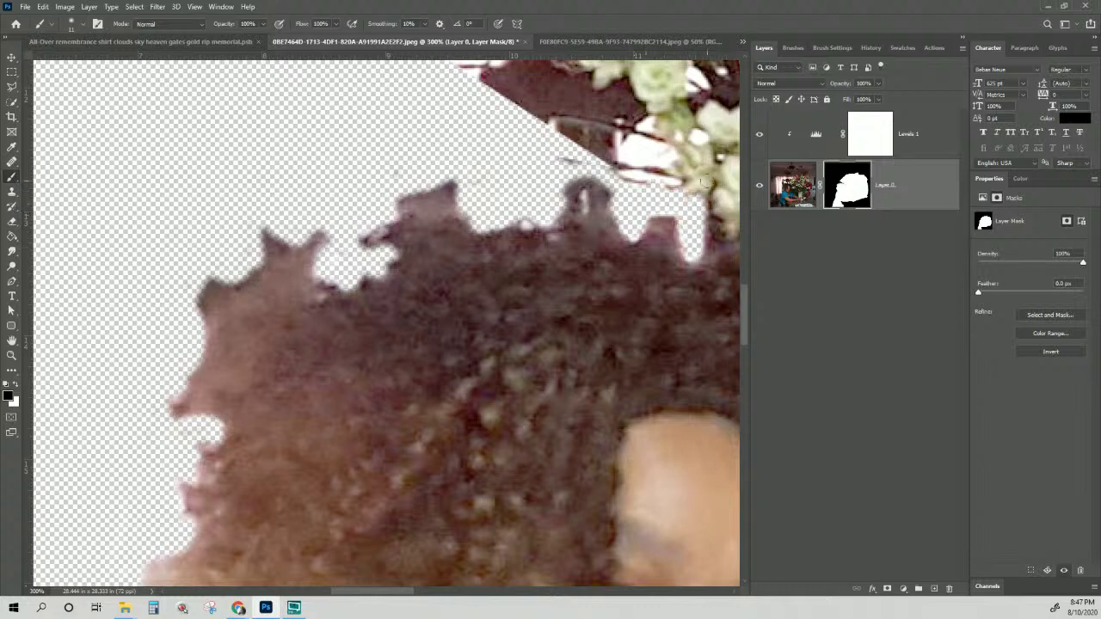
# - Trim the leftover background bits and jagged bumps around the crown and outer edge of the hair on the mask
pyautogui.moveTo(463, 294); pyautogui.dragTo(449, 213)
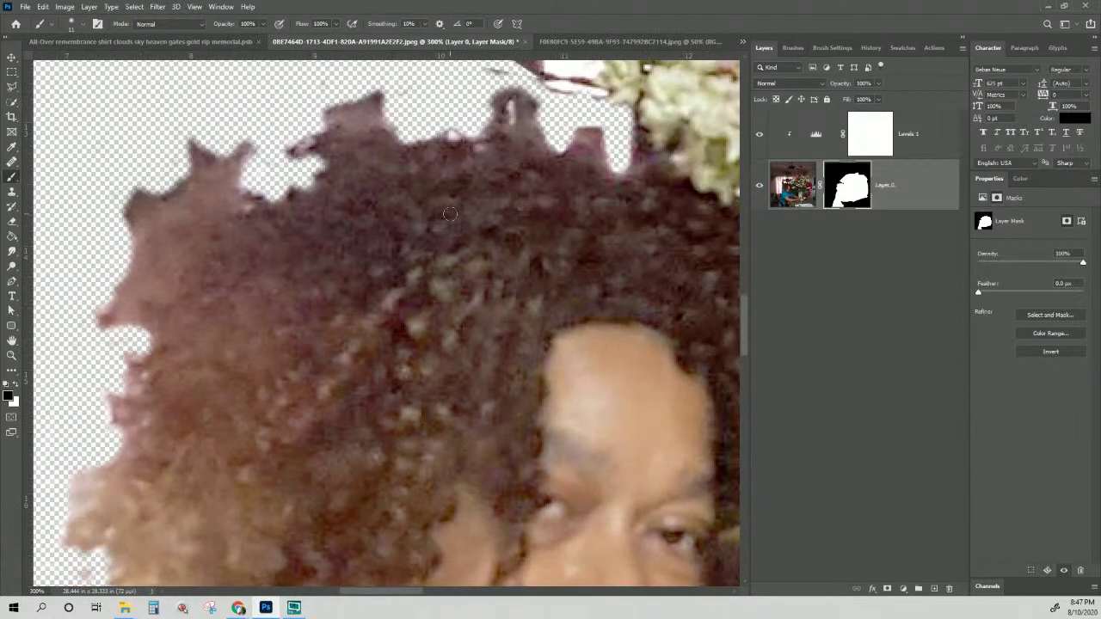
pyautogui.moveTo(382, 86)
pyautogui.mouseDown()
pyautogui.moveTo(342, 107)
pyautogui.moveTo(370, 103)
pyautogui.moveTo(344, 122)
pyautogui.moveTo(354, 114)
pyautogui.mouseUp()
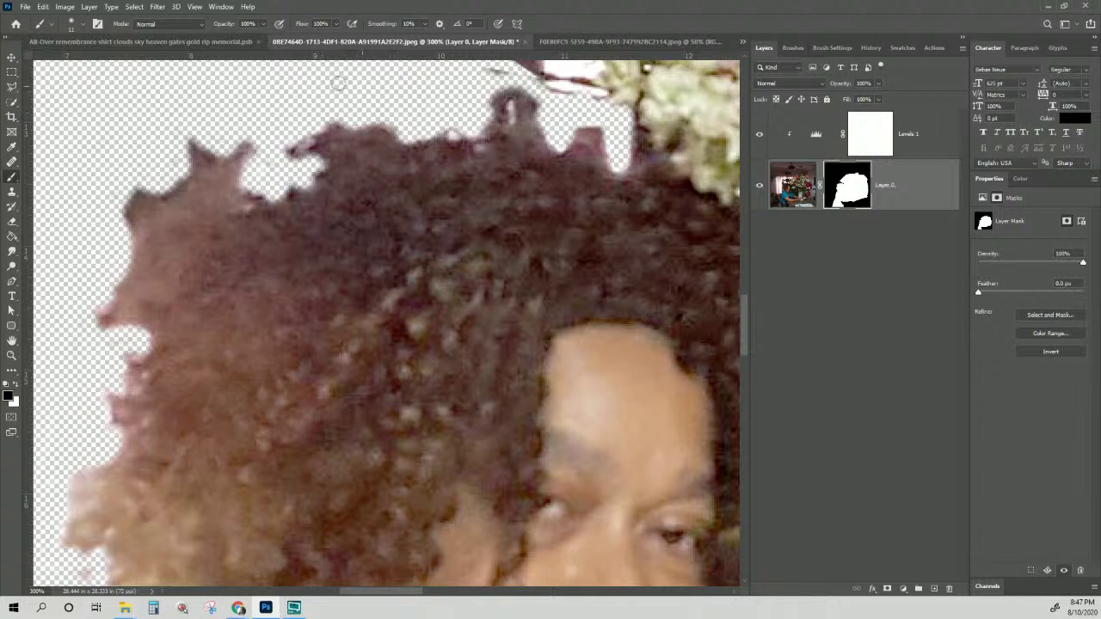
pyautogui.moveTo(249, 179)
pyautogui.mouseDown()
pyautogui.moveTo(223, 184)
pyautogui.moveTo(180, 224)
pyautogui.moveTo(168, 267)
pyautogui.moveTo(138, 278)
pyautogui.moveTo(110, 337)
pyautogui.moveTo(114, 311)
pyautogui.moveTo(90, 320)
pyautogui.moveTo(154, 257)
pyautogui.moveTo(170, 164)
pyautogui.moveTo(138, 209)
pyautogui.moveTo(137, 237)
pyautogui.moveTo(215, 170)
pyautogui.moveTo(225, 181)
pyautogui.moveTo(160, 204)
pyautogui.moveTo(159, 168)
pyautogui.mouseUp()
pyautogui.moveTo(132, 215); pyautogui.dragTo(204, 154)
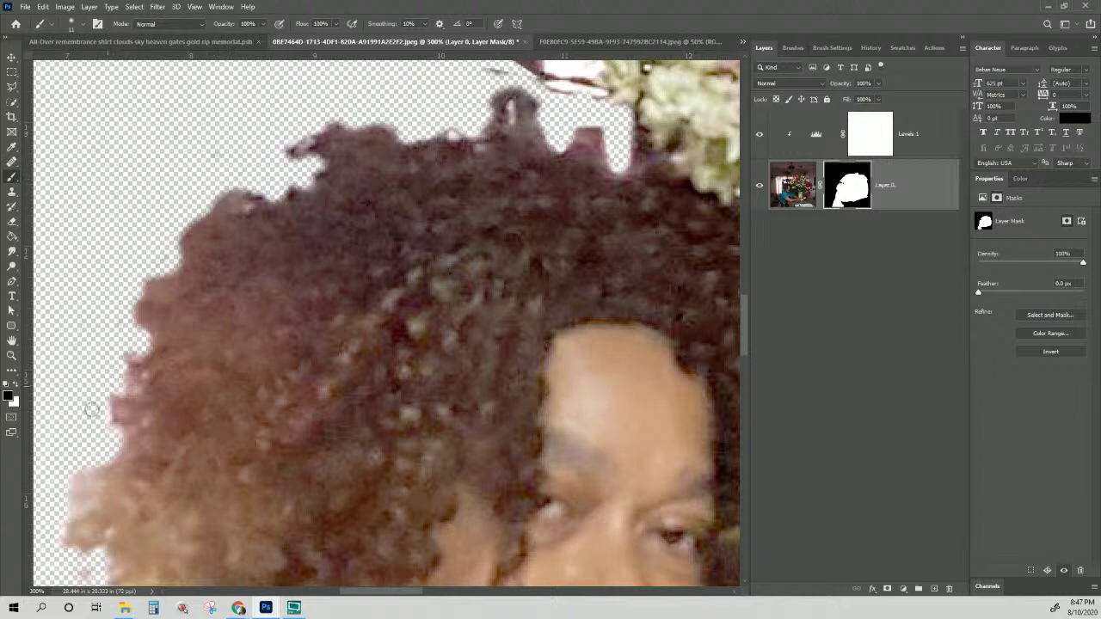
pyautogui.moveTo(62, 486)
pyautogui.mouseDown()
pyautogui.moveTo(60, 539)
pyautogui.moveTo(91, 563)
pyautogui.mouseUp()
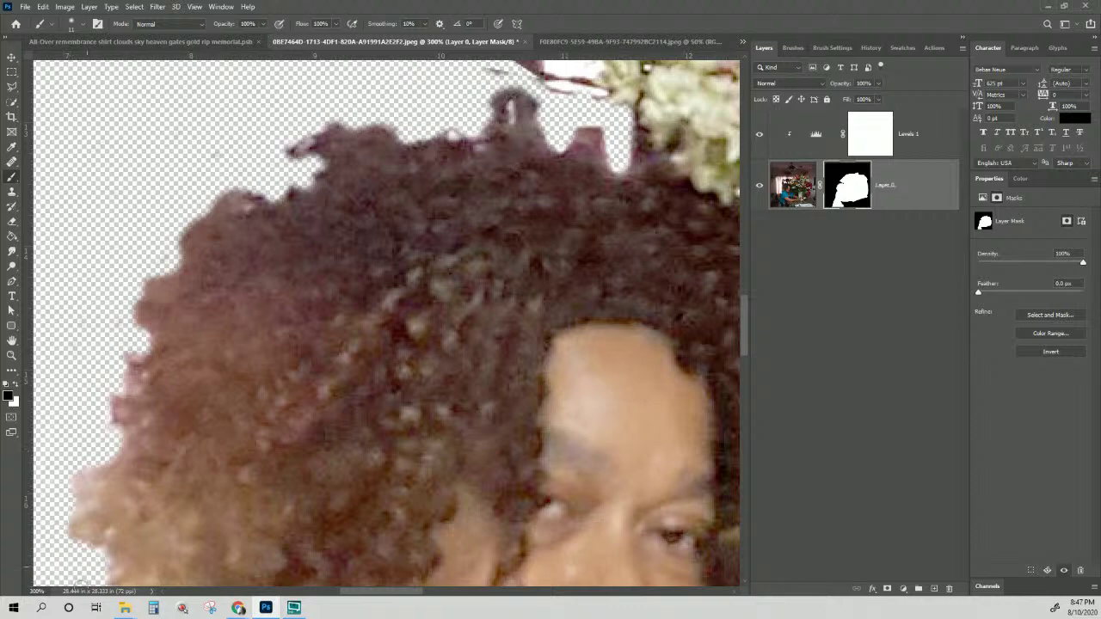
pyautogui.moveTo(173, 365); pyautogui.dragTo(456, 135)
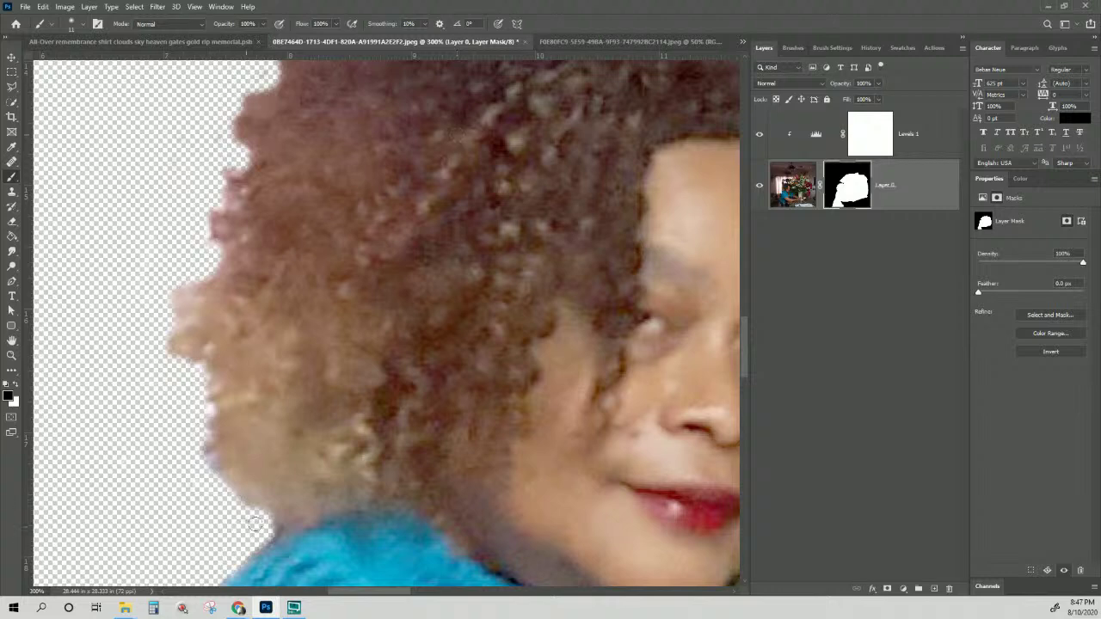
pyautogui.moveTo(350, 400)
pyautogui.mouseDown()
pyautogui.moveTo(353, 452)
pyautogui.moveTo(304, 334)
pyautogui.moveTo(313, 376)
pyautogui.mouseUp()
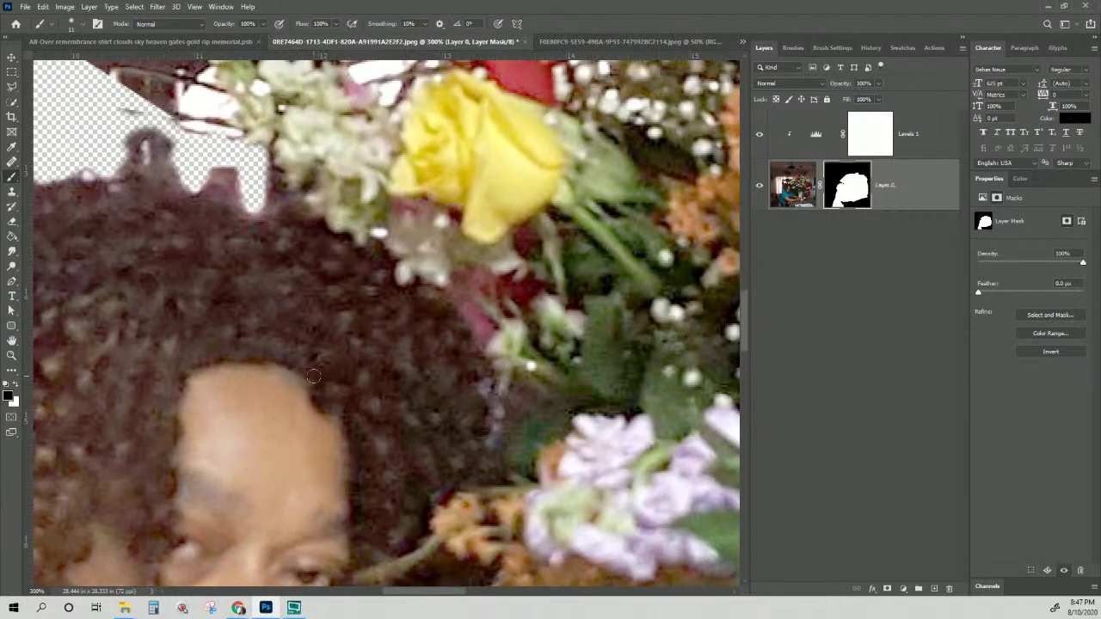
pyautogui.scroll(-3, 313, 376)
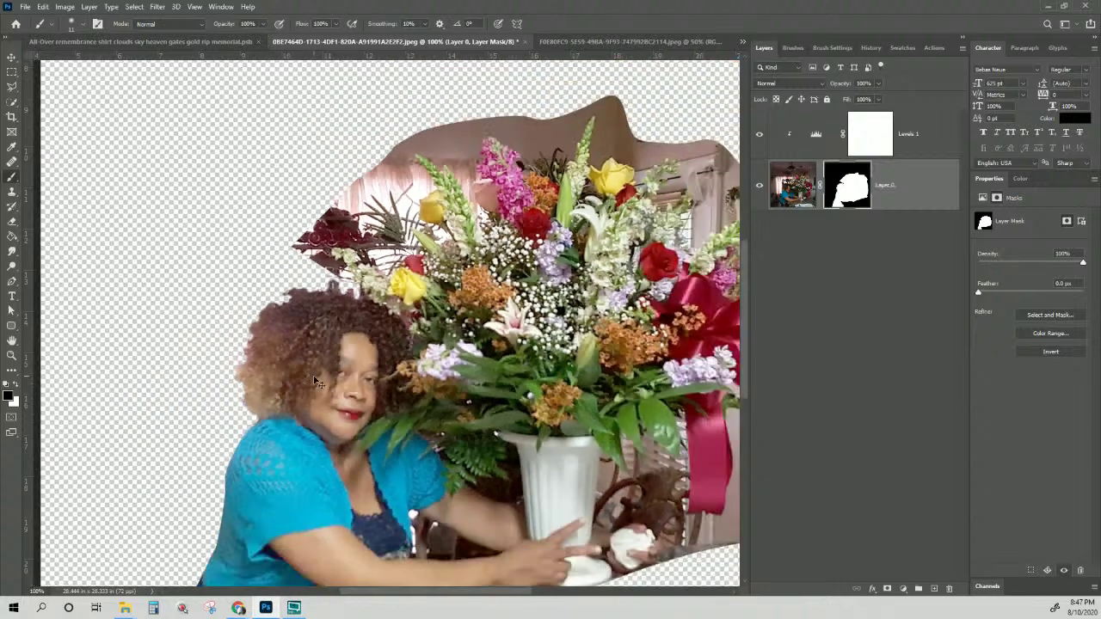
# - Switch to a much larger soft brush and fade the mask's outer edge around the bouquet, ribbon and vase base
pyautogui.scroll(-1, 315, 380)
pyautogui.scroll(-1, 315, 379)
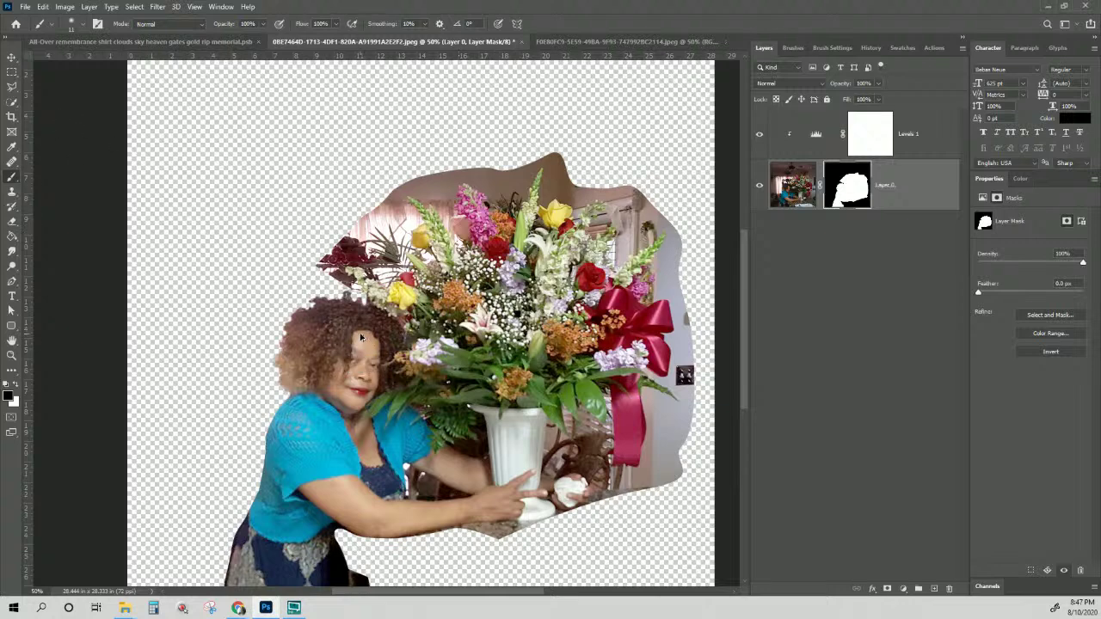
pyautogui.moveTo(374, 343); pyautogui.dragTo(441, 354)
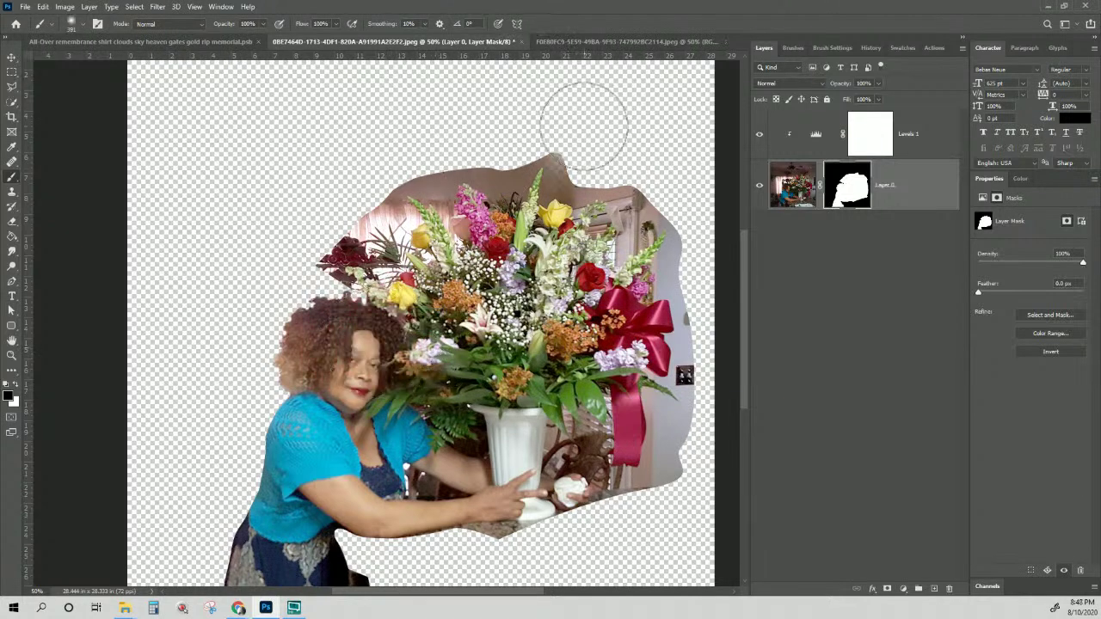
pyautogui.moveTo(583, 124)
pyautogui.mouseDown()
pyautogui.moveTo(523, 142)
pyautogui.moveTo(563, 140)
pyautogui.moveTo(544, 138)
pyautogui.moveTo(617, 165)
pyautogui.moveTo(644, 212)
pyautogui.moveTo(658, 189)
pyautogui.moveTo(688, 273)
pyautogui.moveTo(716, 279)
pyautogui.moveTo(712, 374)
pyautogui.moveTo(669, 501)
pyautogui.moveTo(660, 494)
pyautogui.moveTo(604, 539)
pyautogui.moveTo(539, 561)
pyautogui.moveTo(554, 564)
pyautogui.moveTo(483, 583)
pyautogui.mouseUp()
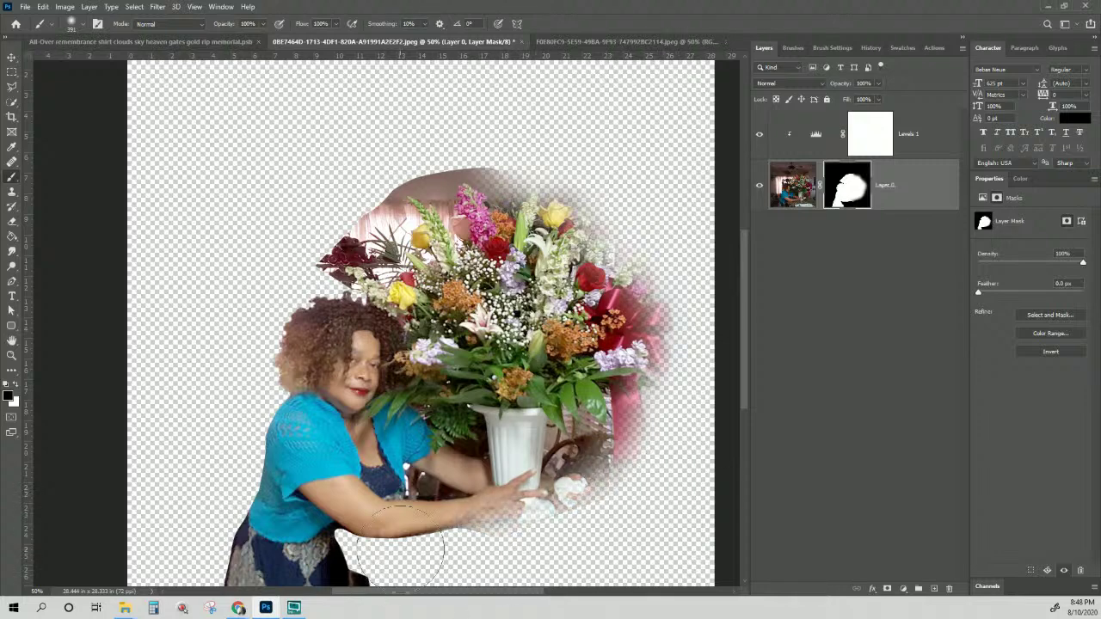
# - Softly mask out the woman's skirt and lower body, the area above the flowers, and the rough edges beside her sleeve and the vase
pyautogui.scroll(-2, 400, 546)
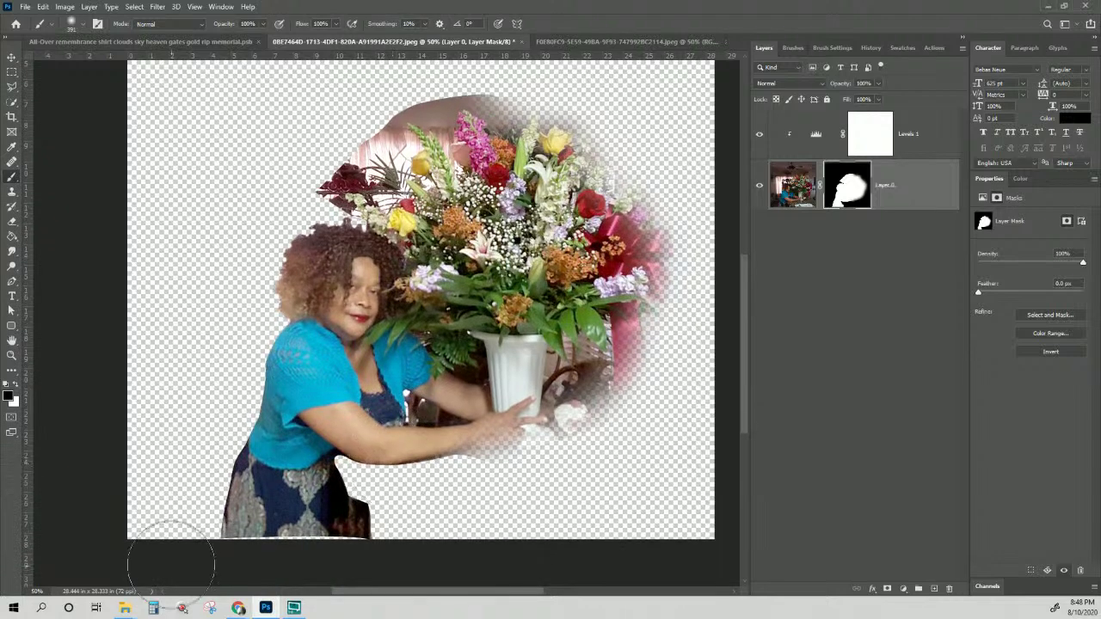
pyautogui.moveTo(171, 564)
pyautogui.mouseDown()
pyautogui.moveTo(205, 549)
pyautogui.moveTo(347, 567)
pyautogui.moveTo(391, 554)
pyautogui.moveTo(235, 514)
pyautogui.moveTo(230, 499)
pyautogui.moveTo(435, 498)
pyautogui.moveTo(533, 480)
pyautogui.moveTo(377, 516)
pyautogui.moveTo(222, 463)
pyautogui.moveTo(328, 486)
pyautogui.moveTo(504, 481)
pyautogui.mouseUp()
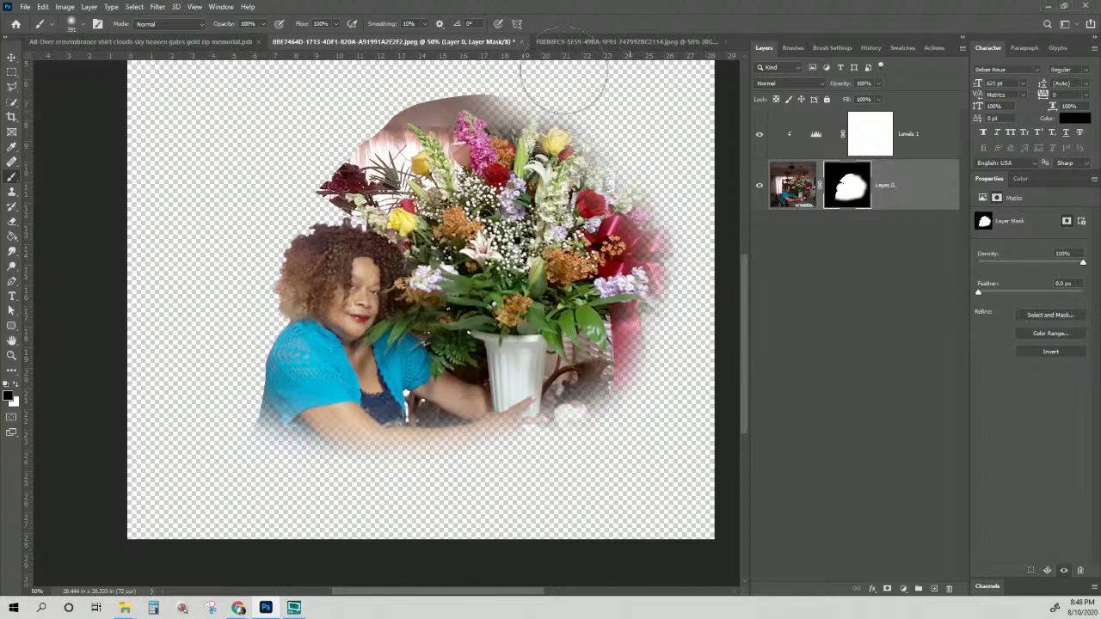
pyautogui.moveTo(563, 76)
pyautogui.mouseDown()
pyautogui.moveTo(449, 86)
pyautogui.moveTo(333, 168)
pyautogui.moveTo(518, 96)
pyautogui.moveTo(462, 103)
pyautogui.moveTo(498, 93)
pyautogui.moveTo(580, 94)
pyautogui.moveTo(633, 146)
pyautogui.moveTo(569, 105)
pyautogui.moveTo(459, 129)
pyautogui.moveTo(549, 120)
pyautogui.moveTo(513, 117)
pyautogui.moveTo(419, 153)
pyautogui.moveTo(574, 125)
pyautogui.moveTo(654, 170)
pyautogui.moveTo(687, 272)
pyautogui.moveTo(683, 357)
pyautogui.moveTo(677, 344)
pyautogui.moveTo(645, 361)
pyautogui.moveTo(607, 432)
pyautogui.moveTo(626, 383)
pyautogui.moveTo(591, 431)
pyautogui.moveTo(584, 423)
pyautogui.moveTo(600, 405)
pyautogui.moveTo(570, 462)
pyautogui.mouseUp()
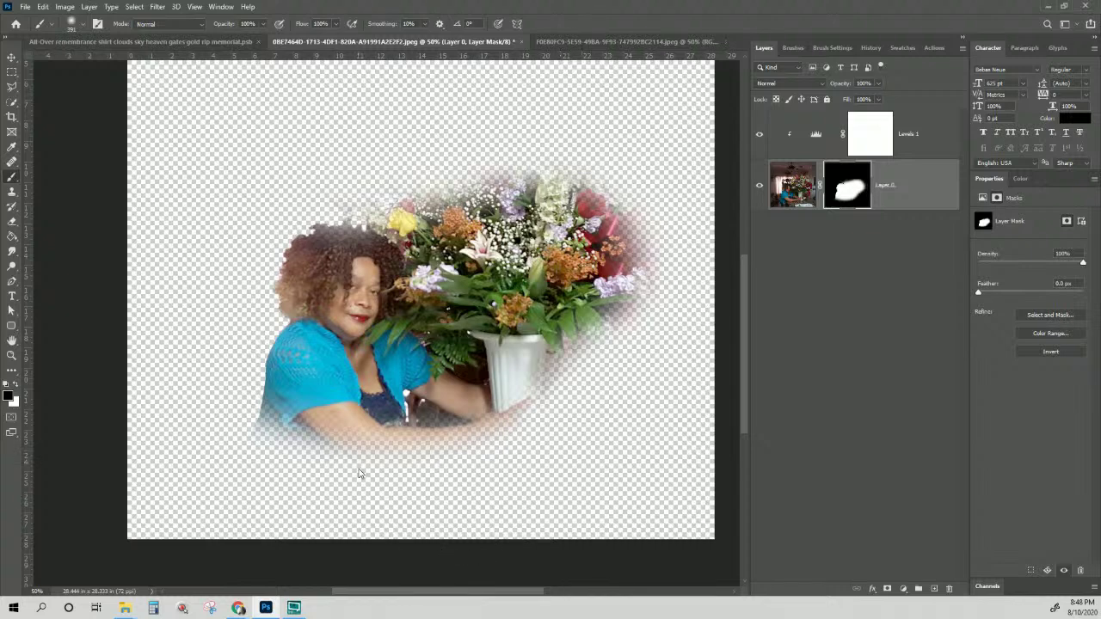
pyautogui.moveTo(217, 389); pyautogui.dragTo(239, 441)
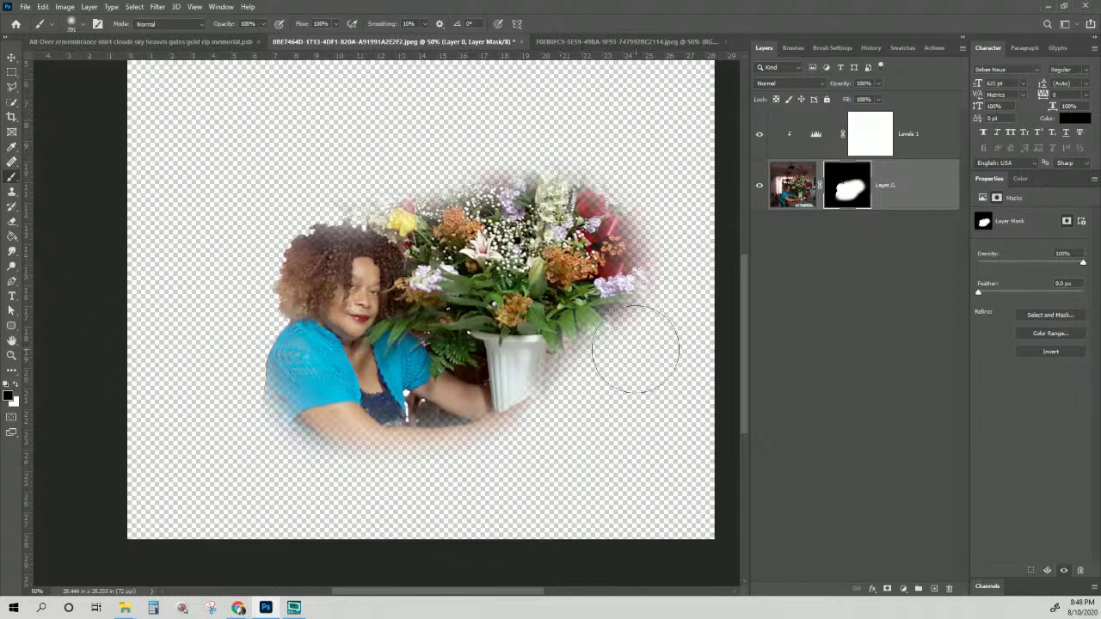
# - Compare the masked photo with and without its clipped Levels adjustment, and reselect the photo layer
pyautogui.click(882, 182)
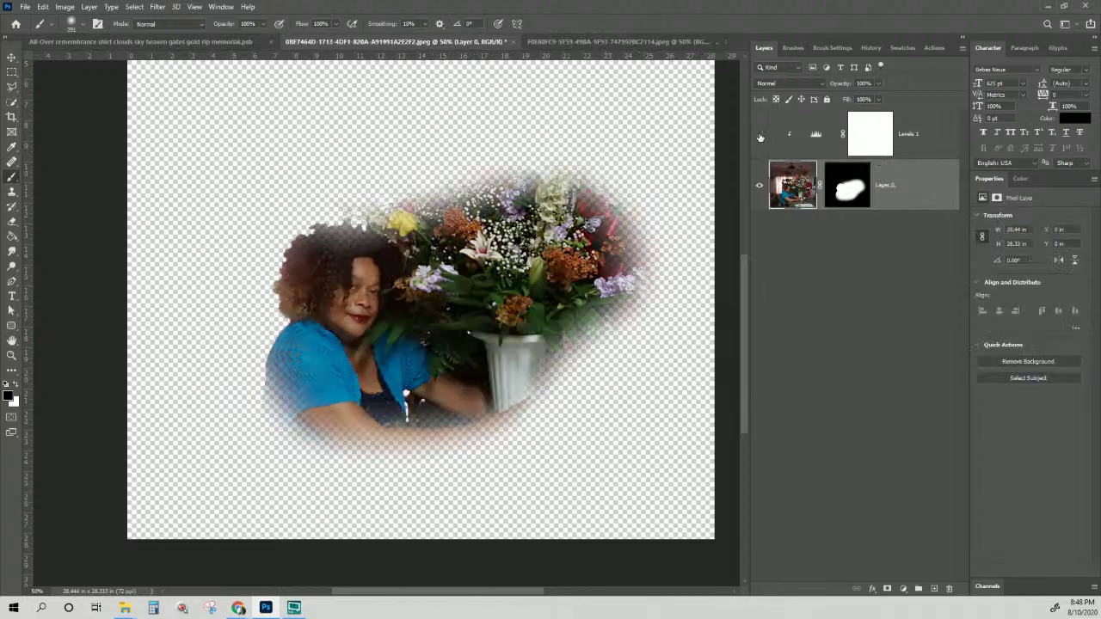
pyautogui.click(760, 133)
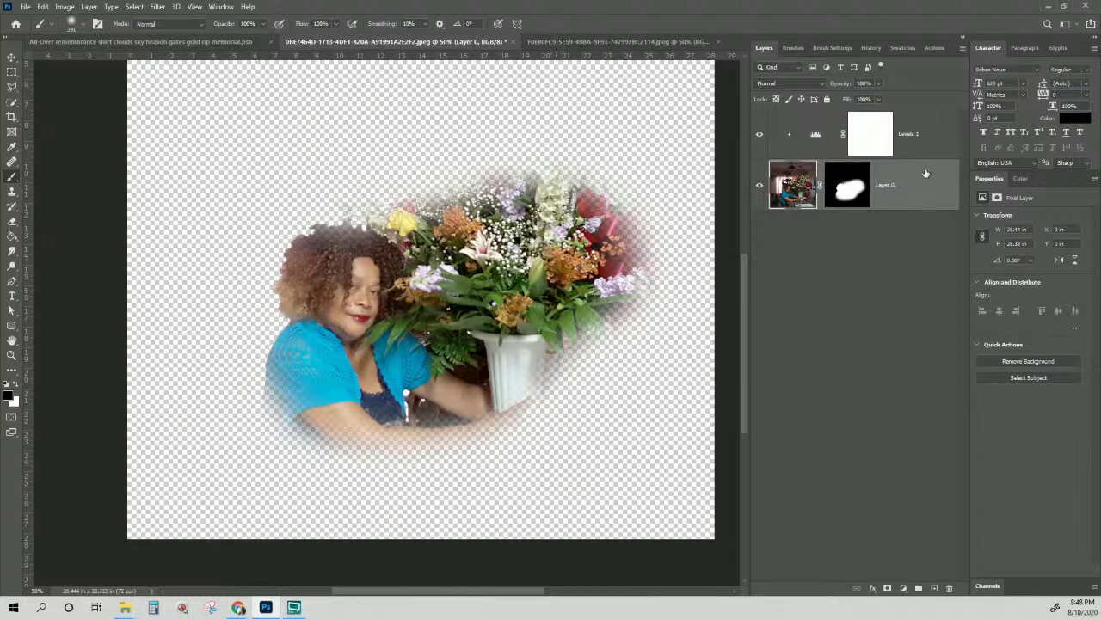
pyautogui.click(916, 129)
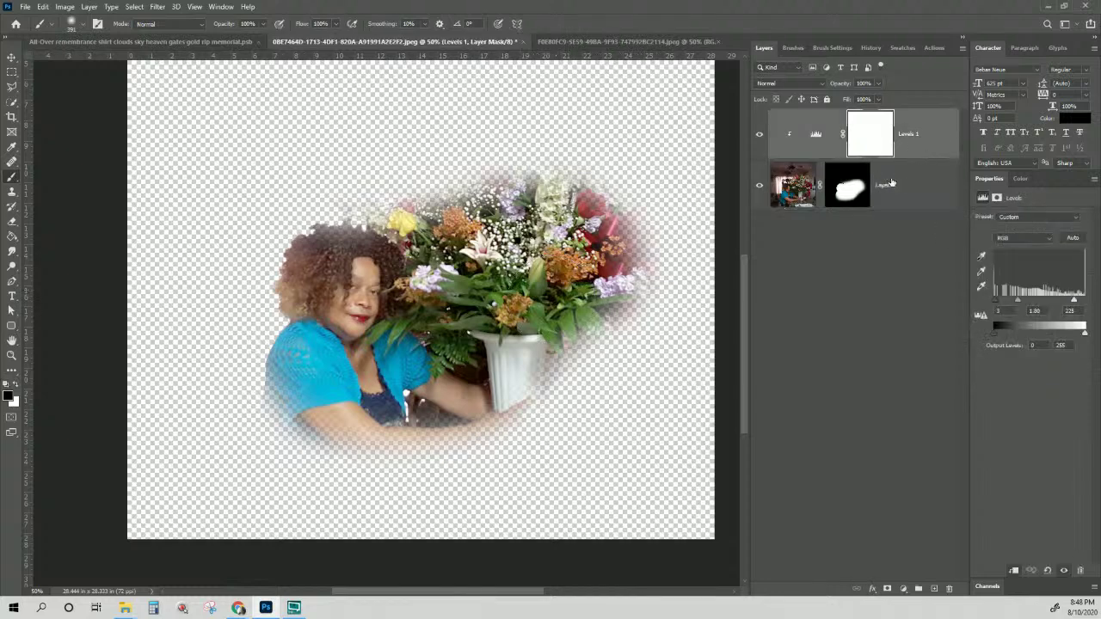
pyautogui.click(903, 187)
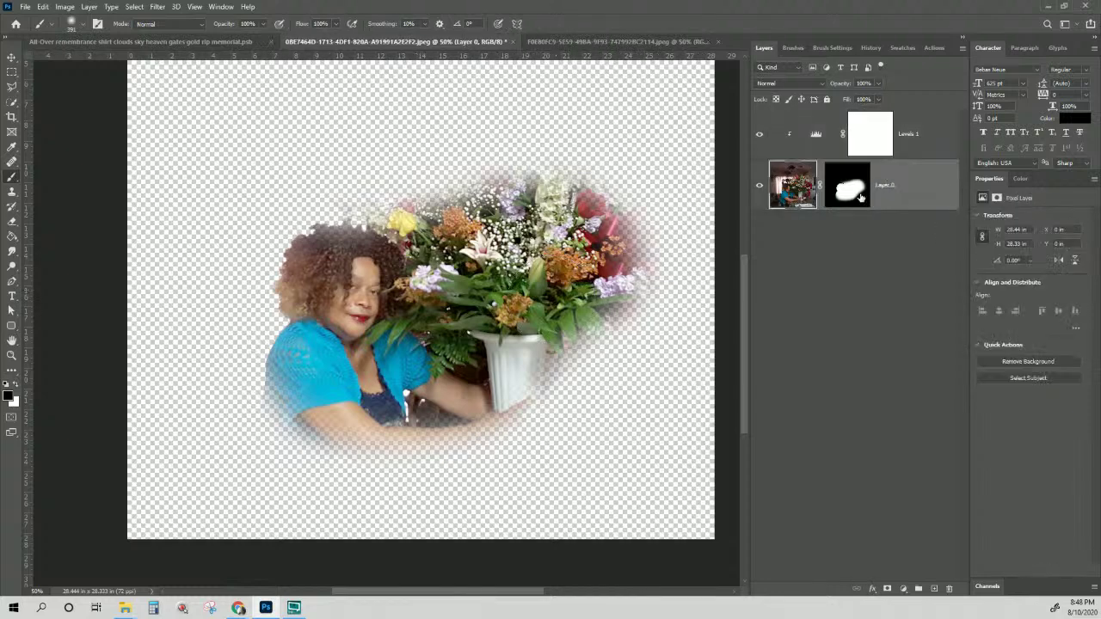
# - Copy the masked photo layer into the all-over memorial shirt document with the Move tool
pyautogui.click(12, 57)
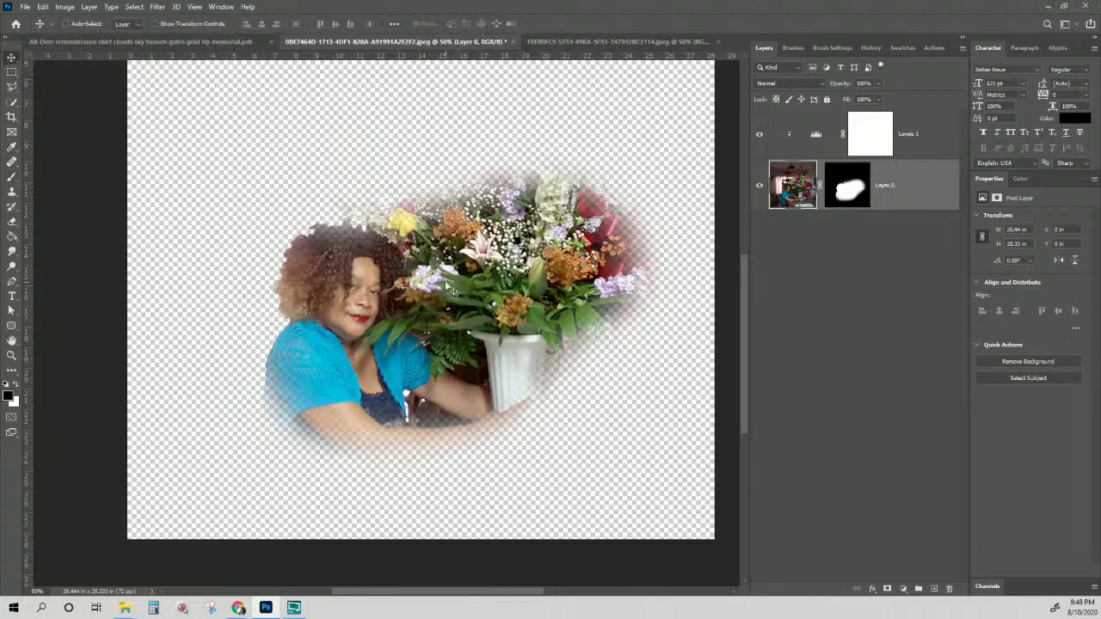
pyautogui.moveTo(446, 286); pyautogui.dragTo(237, 45)
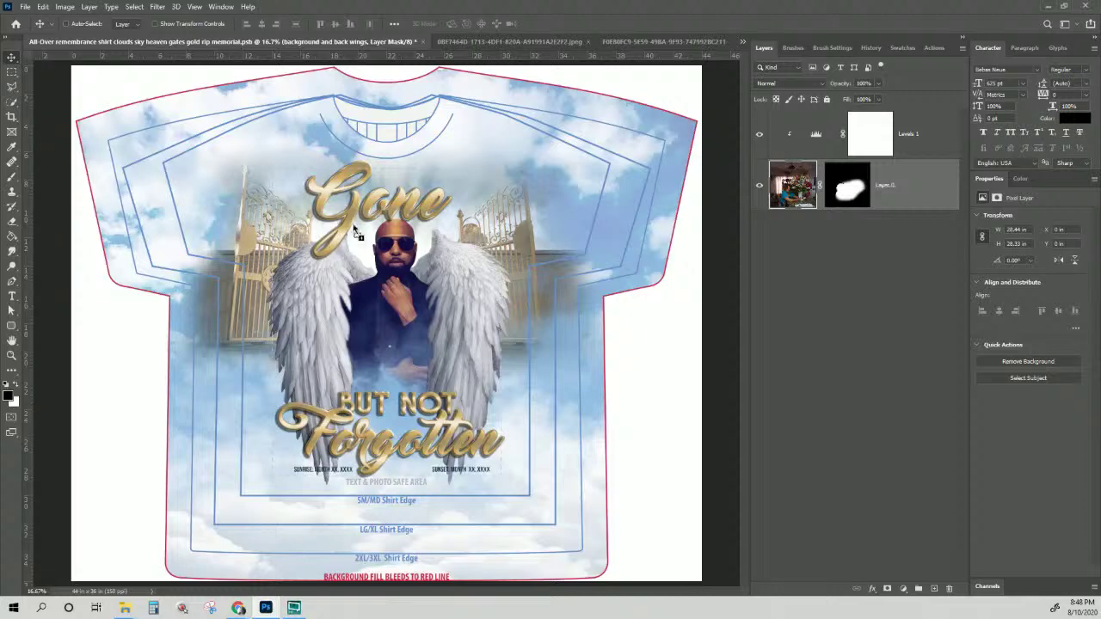
pyautogui.moveTo(346, 232); pyautogui.dragTo(347, 234)
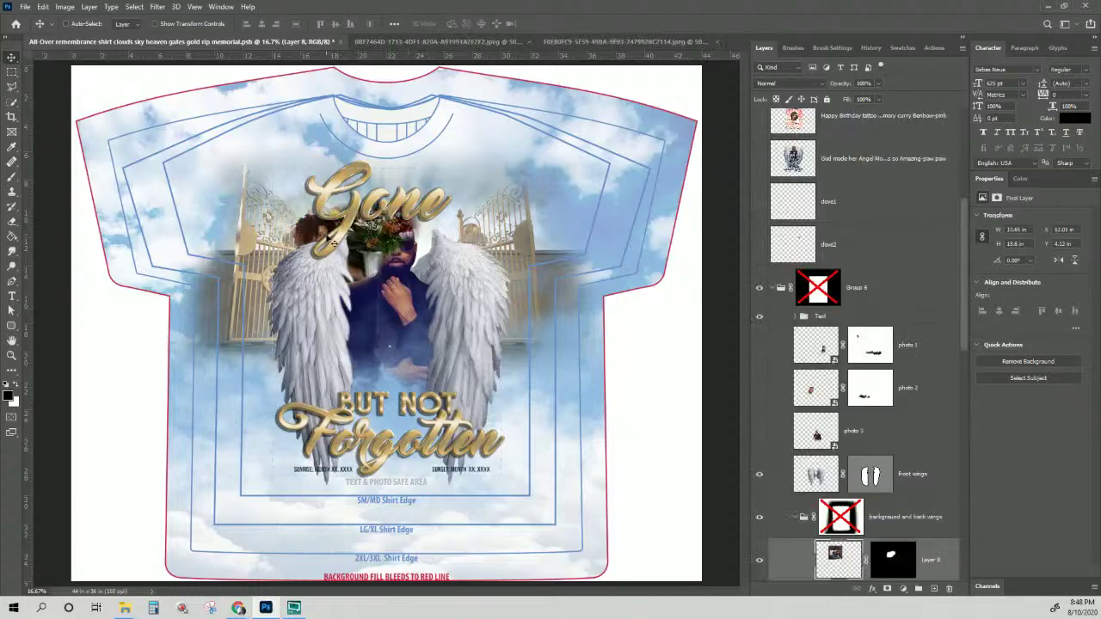
# - Move the copied photo layer out of the background and back wings group to just above Group 6
pyautogui.scroll(-3, 913, 529)
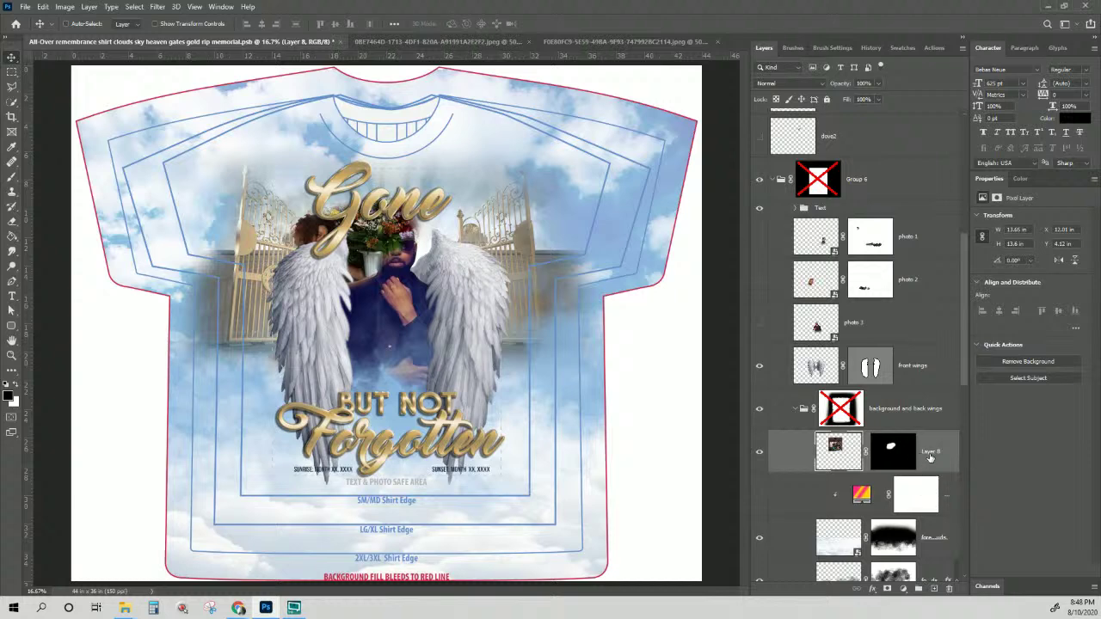
pyautogui.moveTo(929, 458); pyautogui.dragTo(943, 226)
pyautogui.click(776, 291)
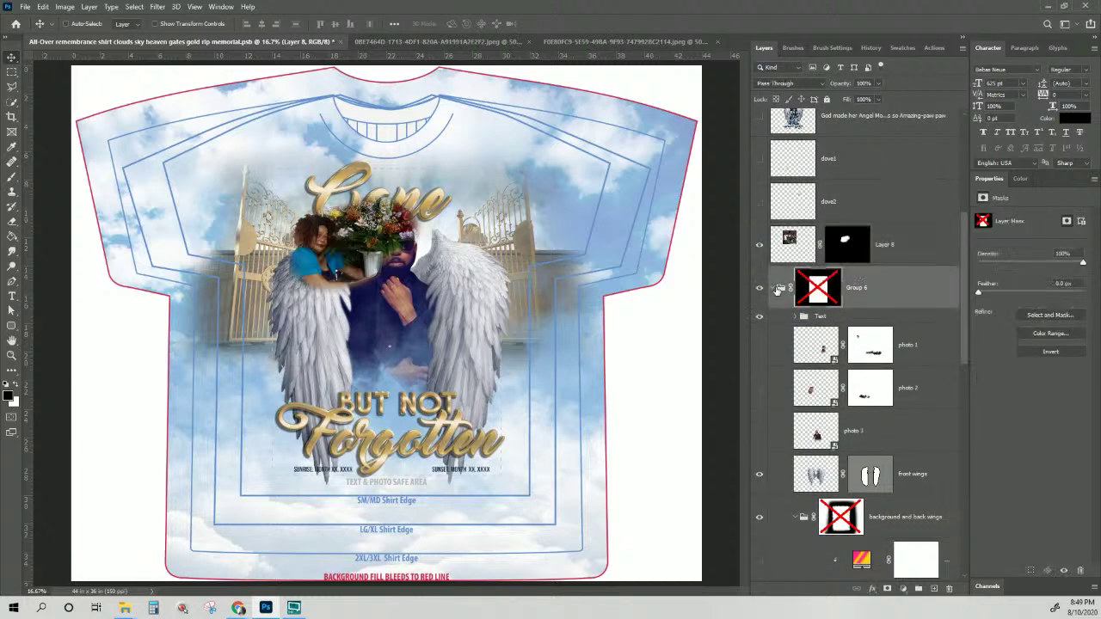
pyautogui.click(774, 291)
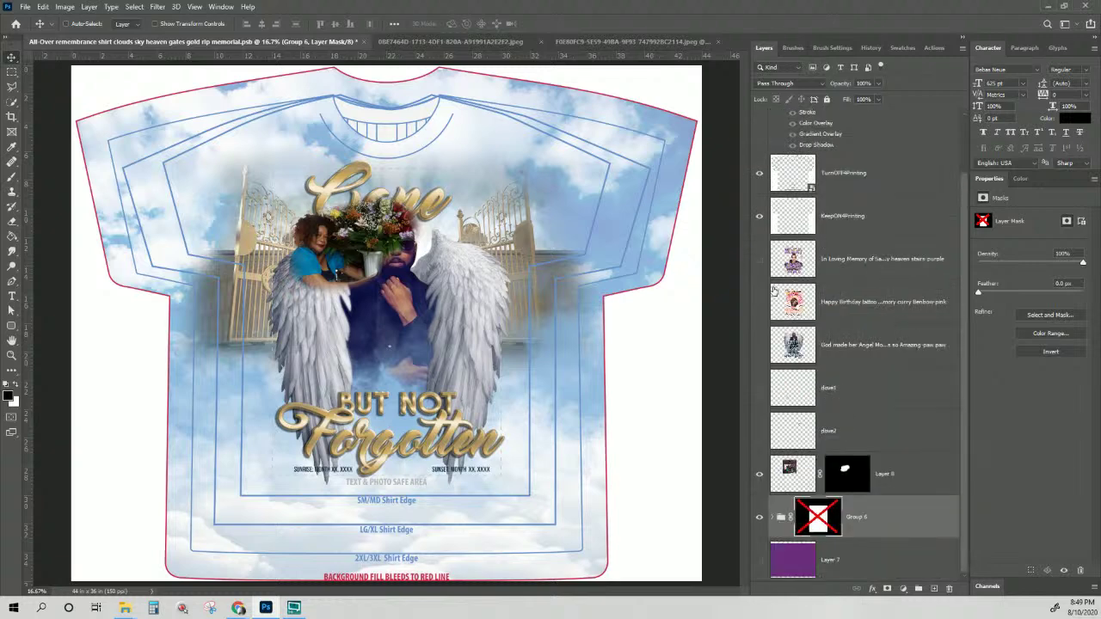
pyautogui.click(779, 520)
pyautogui.click(777, 517)
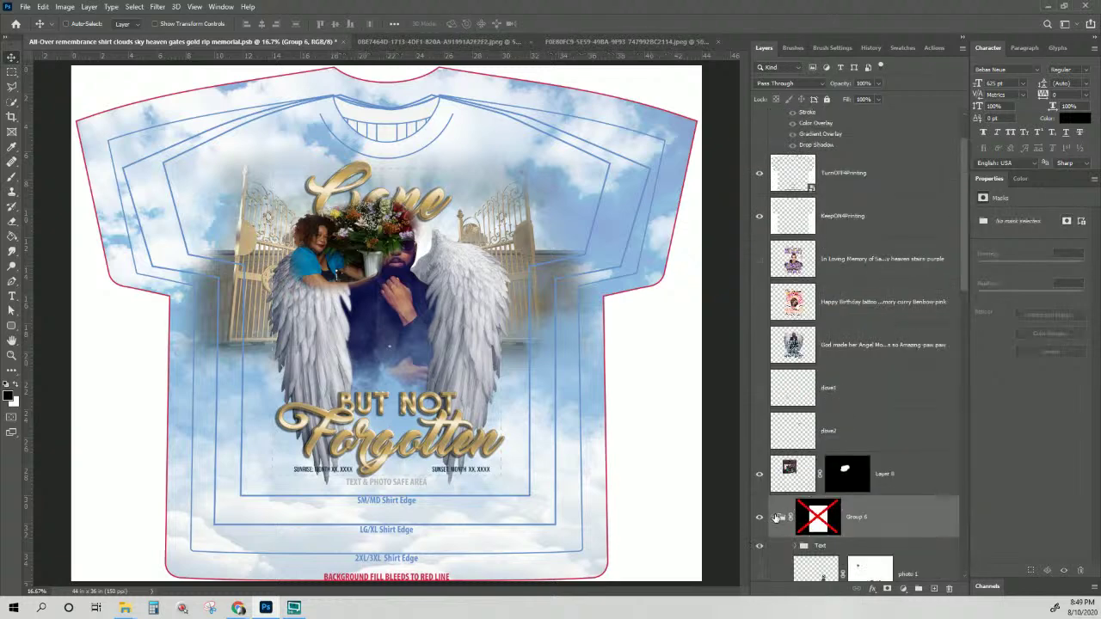
# - Stack the copied photo layer between photo 3 and front wings in Group 6, and reposition the photo above the left gate
pyautogui.scroll(-5, 782, 512)
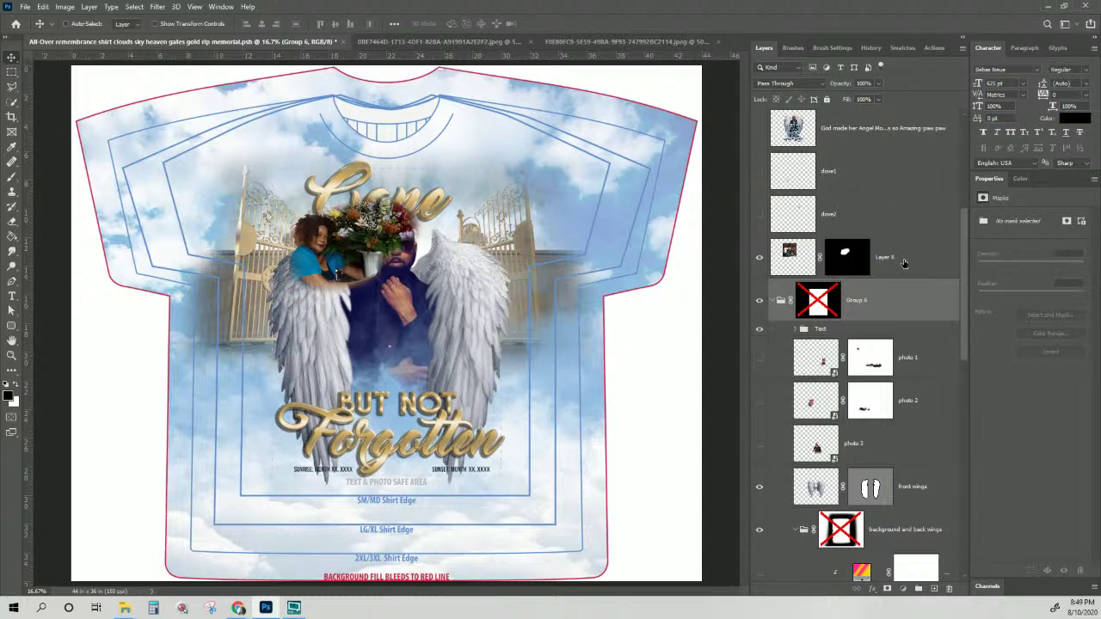
pyautogui.moveTo(903, 261); pyautogui.dragTo(881, 453)
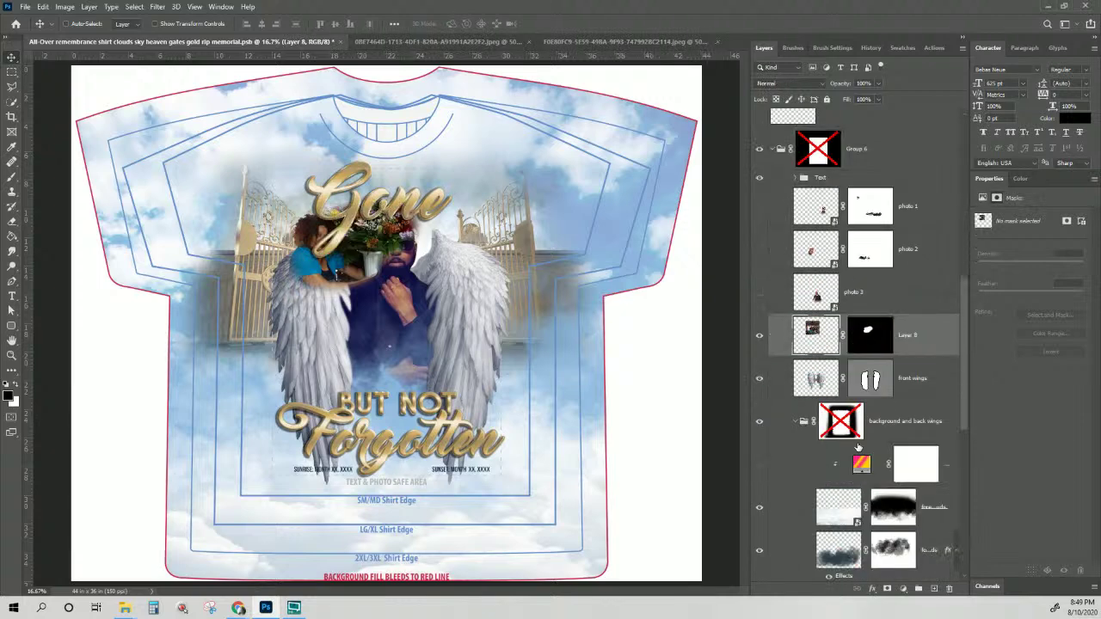
pyautogui.scroll(-5, 855, 444)
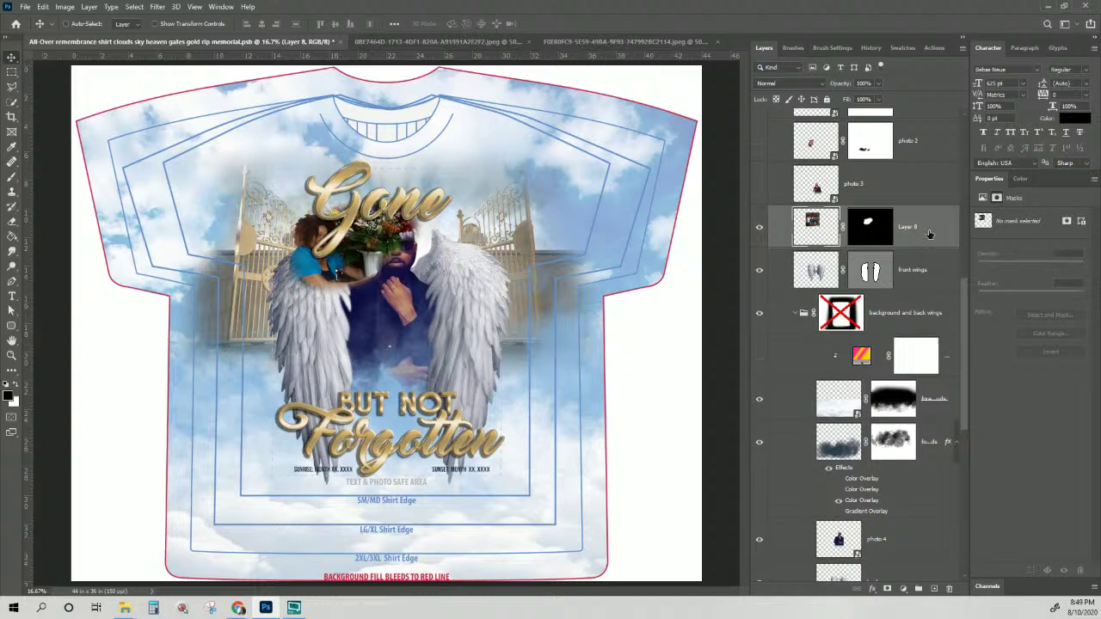
pyautogui.click(928, 230)
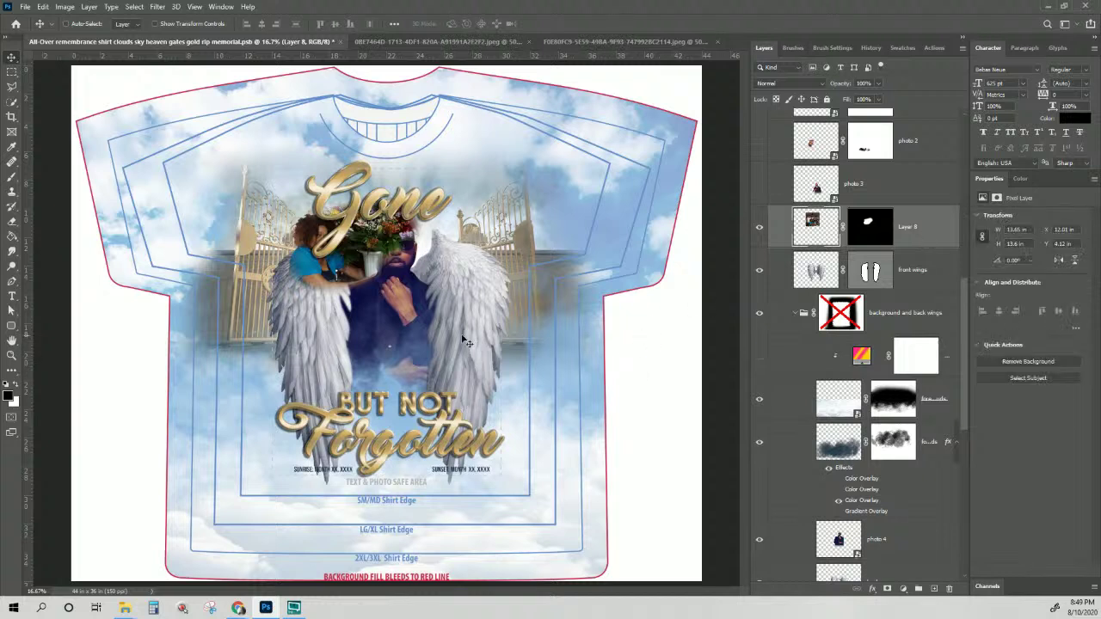
pyautogui.moveTo(358, 290); pyautogui.dragTo(296, 225)
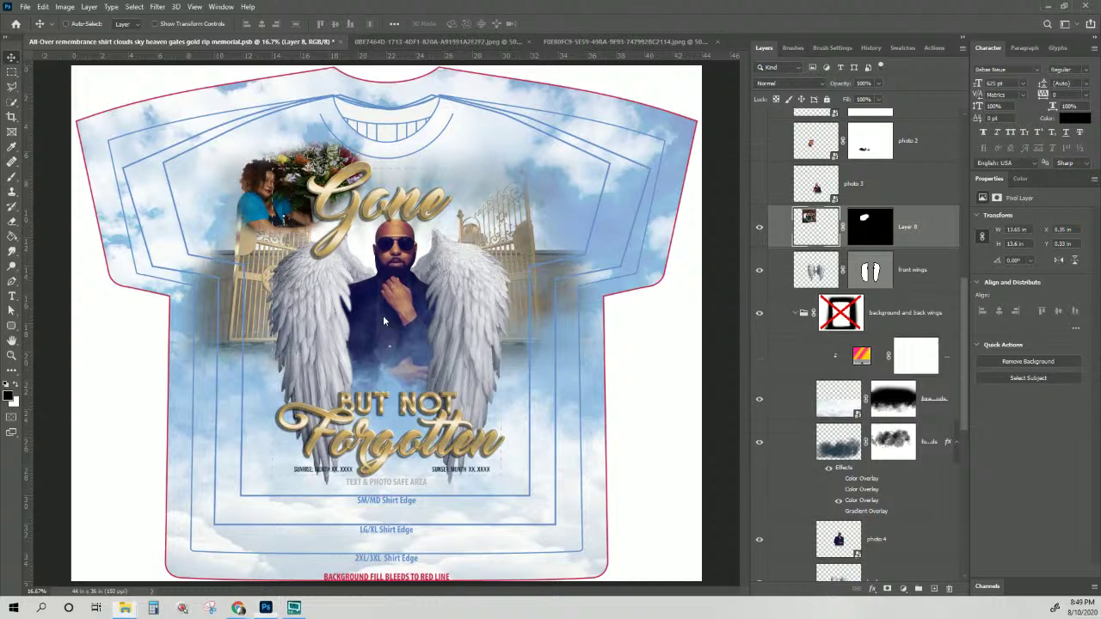
# - Place the removebg cutout of the woman in the denim jacket, scale it to about 85% and center it over the wings
pyautogui.hotkey('ctrl', 't')
pyautogui.moveTo(395, 316)
pyautogui.mouseDown()
pyautogui.moveTo(399, 347)
pyautogui.moveTo(382, 302)
pyautogui.mouseUp()
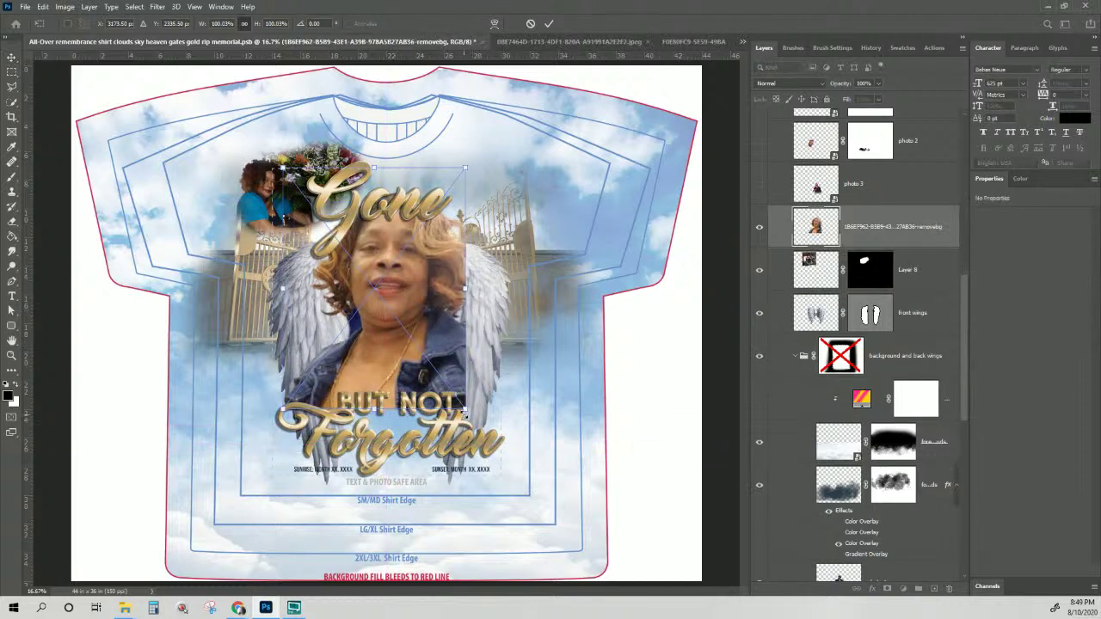
pyautogui.moveTo(465, 412); pyautogui.dragTo(438, 374)
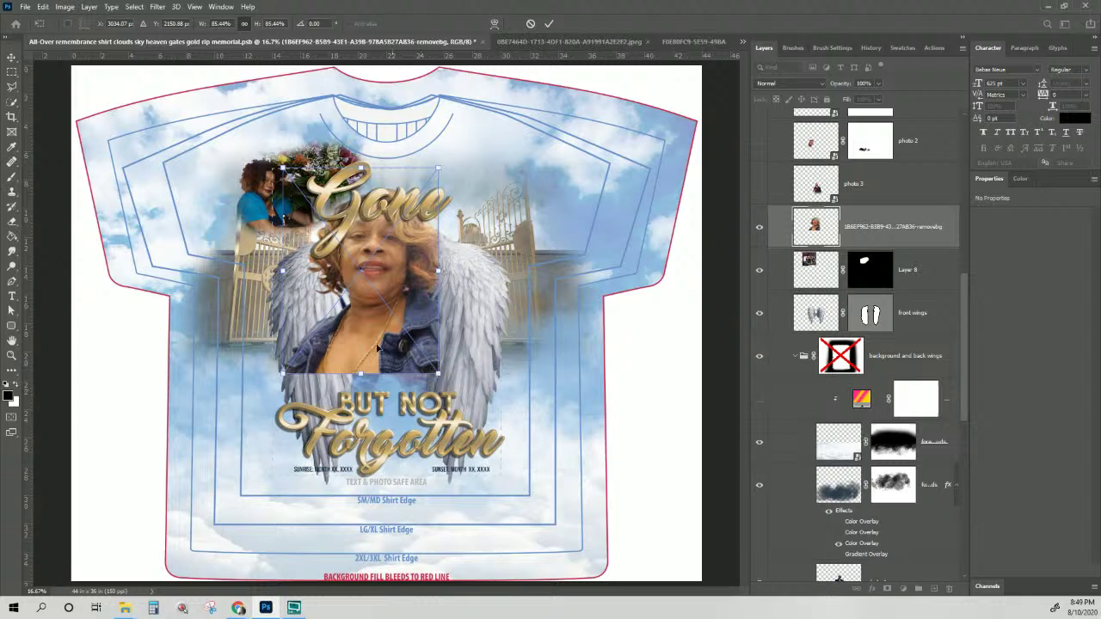
pyautogui.moveTo(377, 347); pyautogui.dragTo(388, 367)
pyautogui.press('Return')
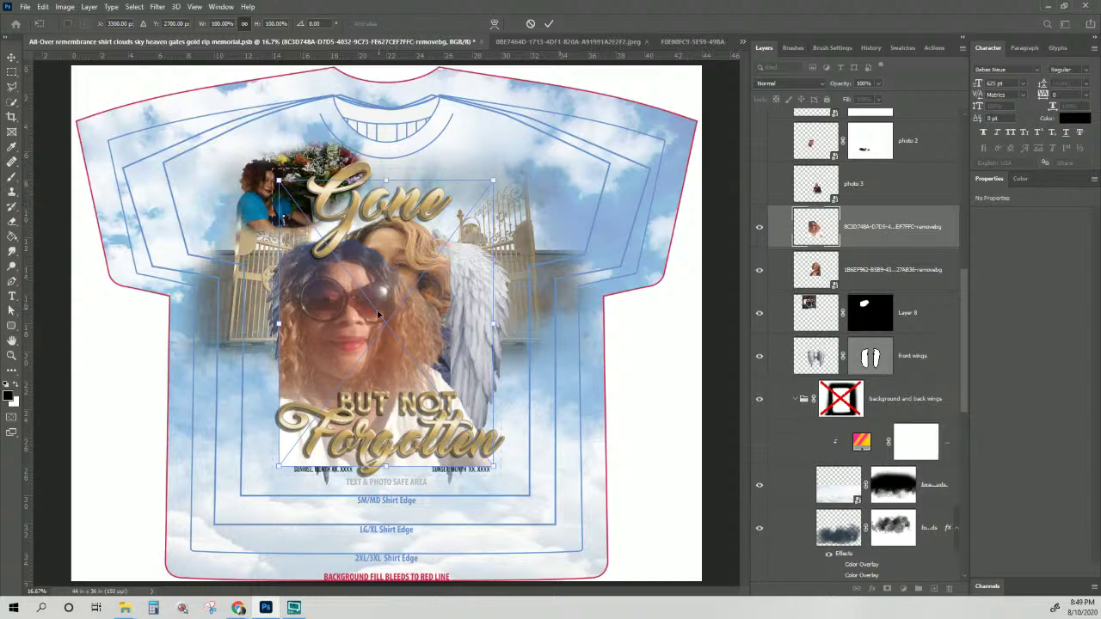
# - Scale the placed cutout of the woman in sunglasses to about 70% and position it at the upper right of the design
pyautogui.moveTo(378, 314); pyautogui.dragTo(557, 200)
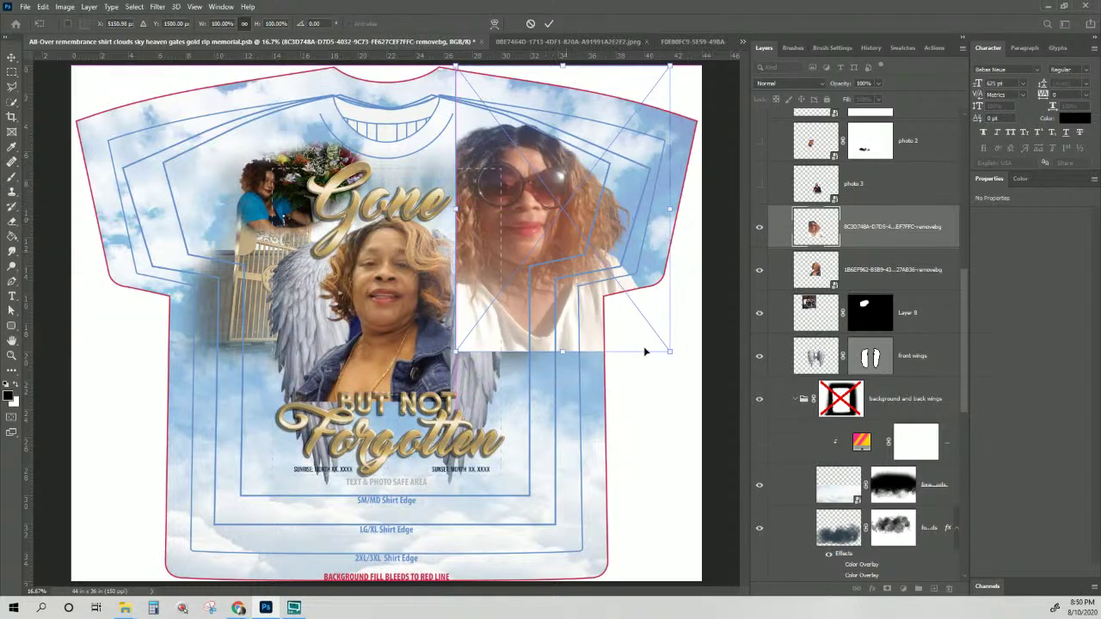
pyautogui.moveTo(668, 352); pyautogui.dragTo(519, 276)
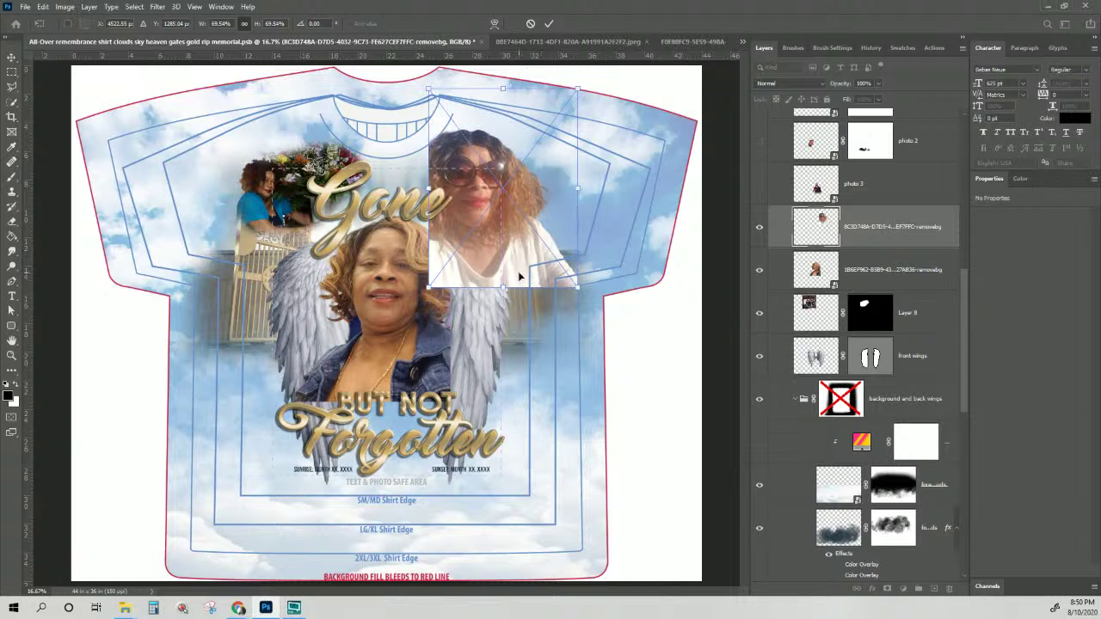
pyautogui.press('Return')
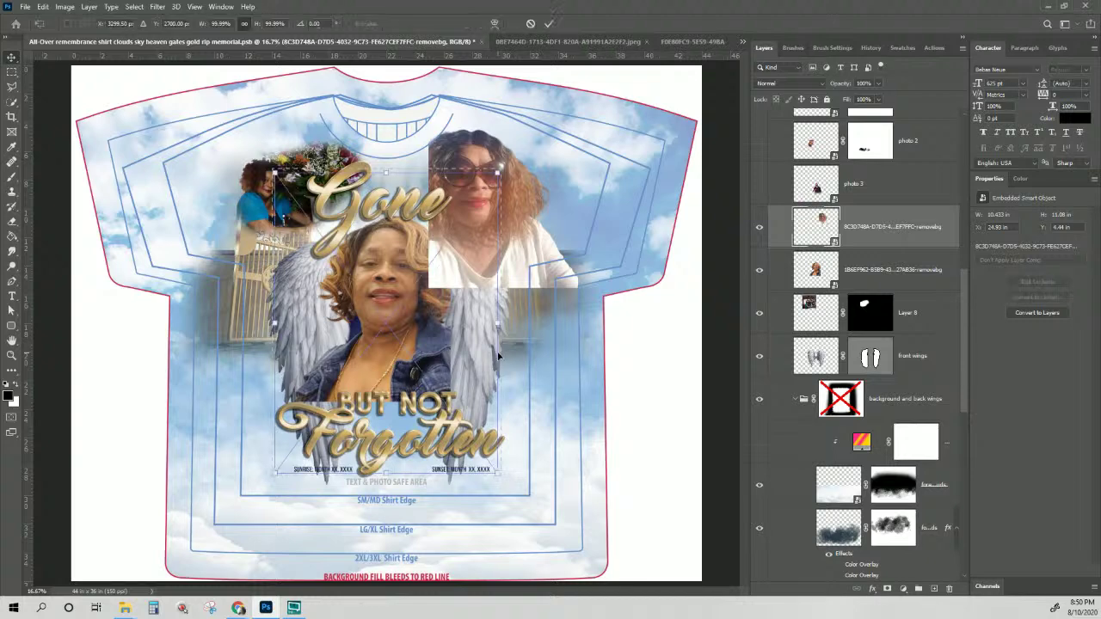
# - Place the removebg cutout of the couple over the center of the shirt design at nearly full size
pyautogui.moveTo(381, 278); pyautogui.dragTo(437, 324)
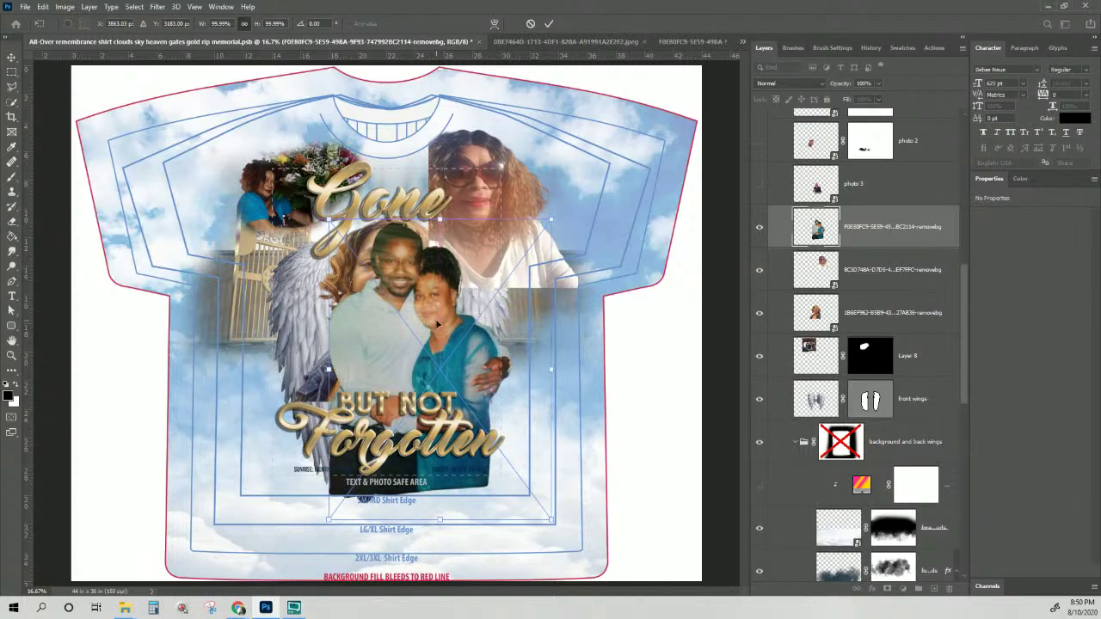
pyautogui.hotkey('ctrl', '+')
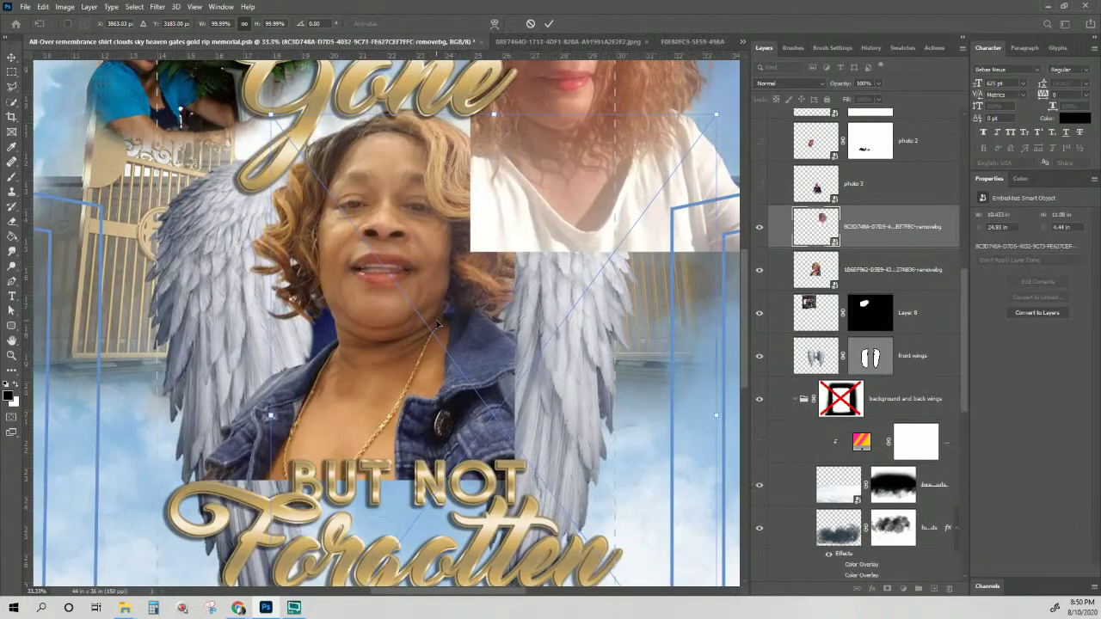
pyautogui.press('Return')
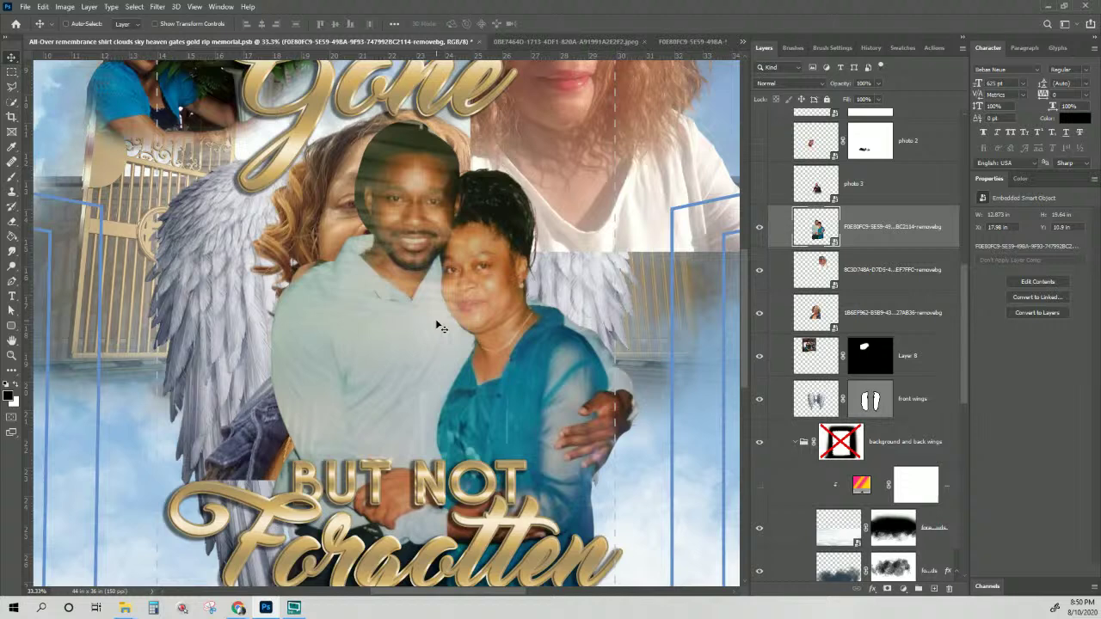
# - Draw a pen path around the excess dark area beside and above the man's hair and convert it to a selection with 2-pixel feather
pyautogui.hotkey('ctrl', '+')
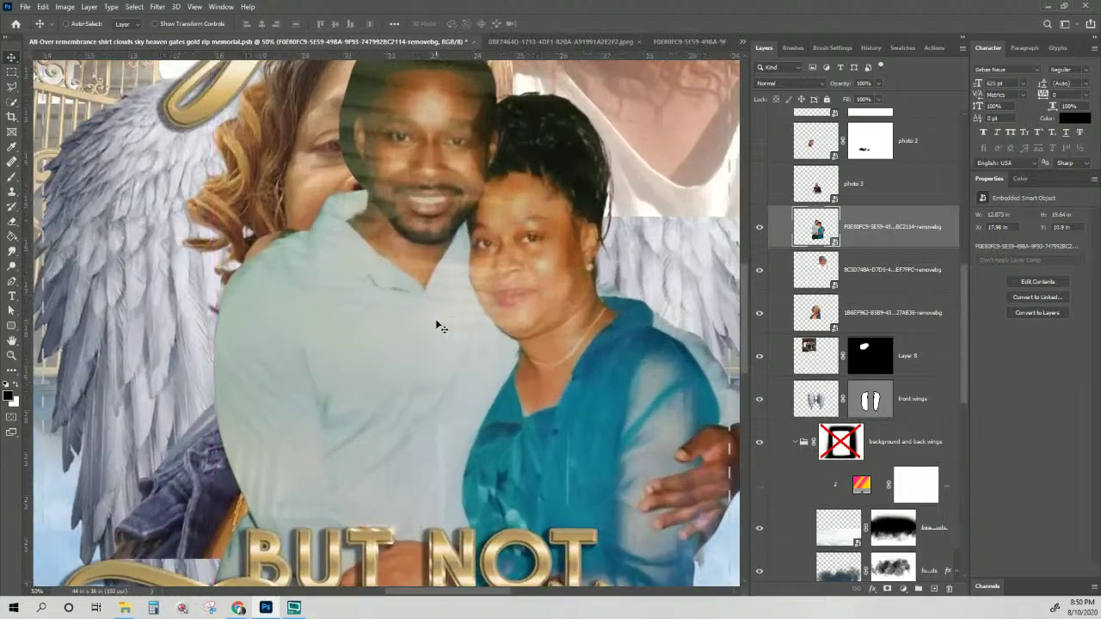
pyautogui.scroll(5, 440, 327)
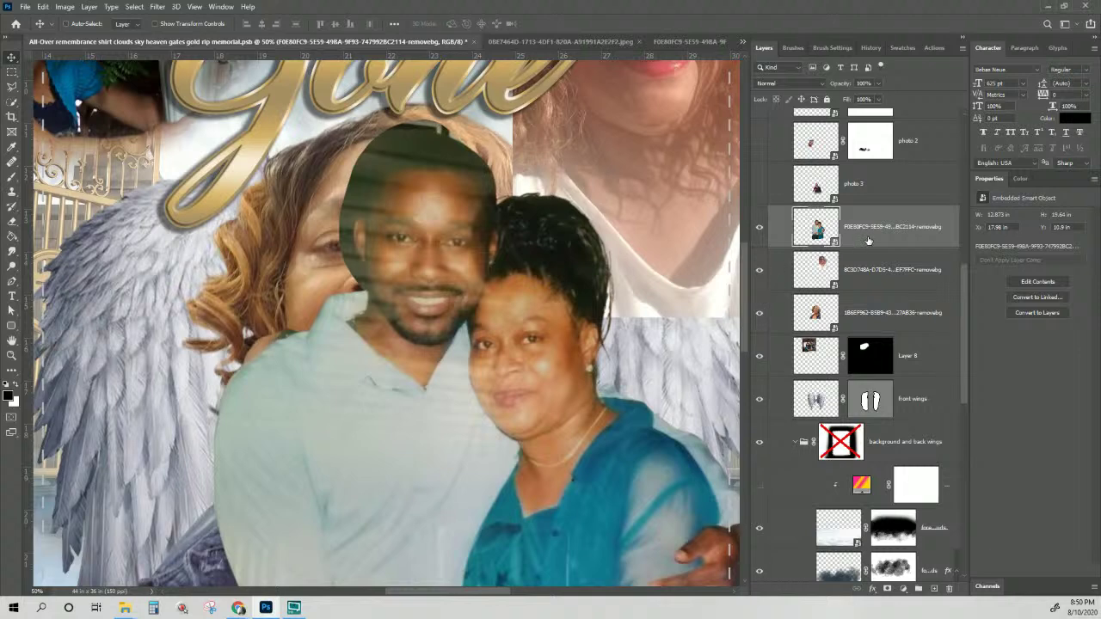
pyautogui.click(12, 282)
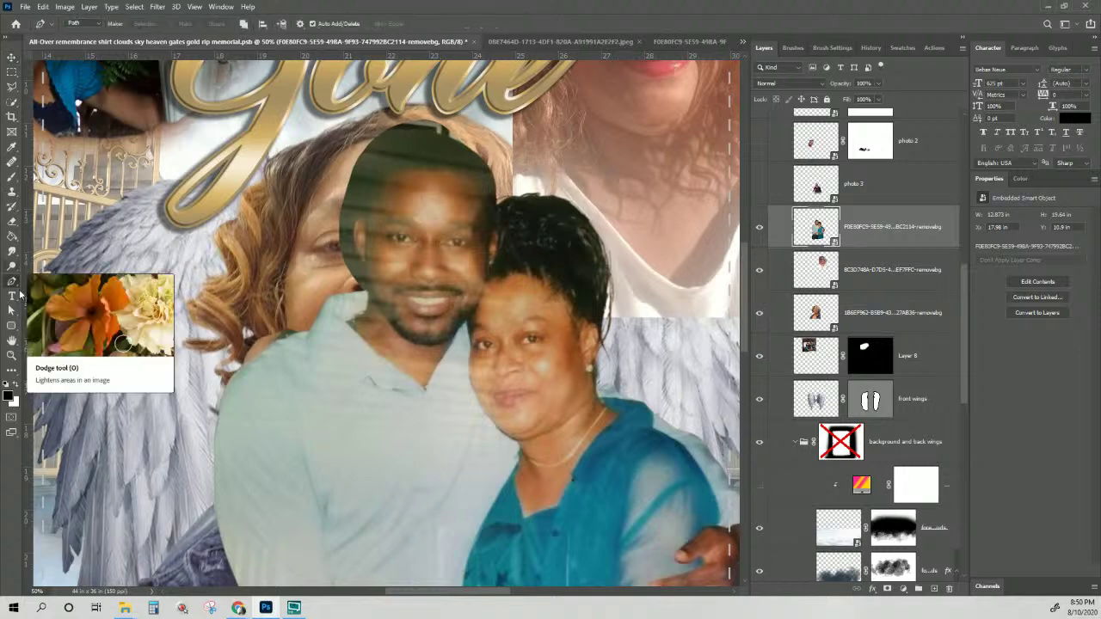
pyautogui.click(338, 295)
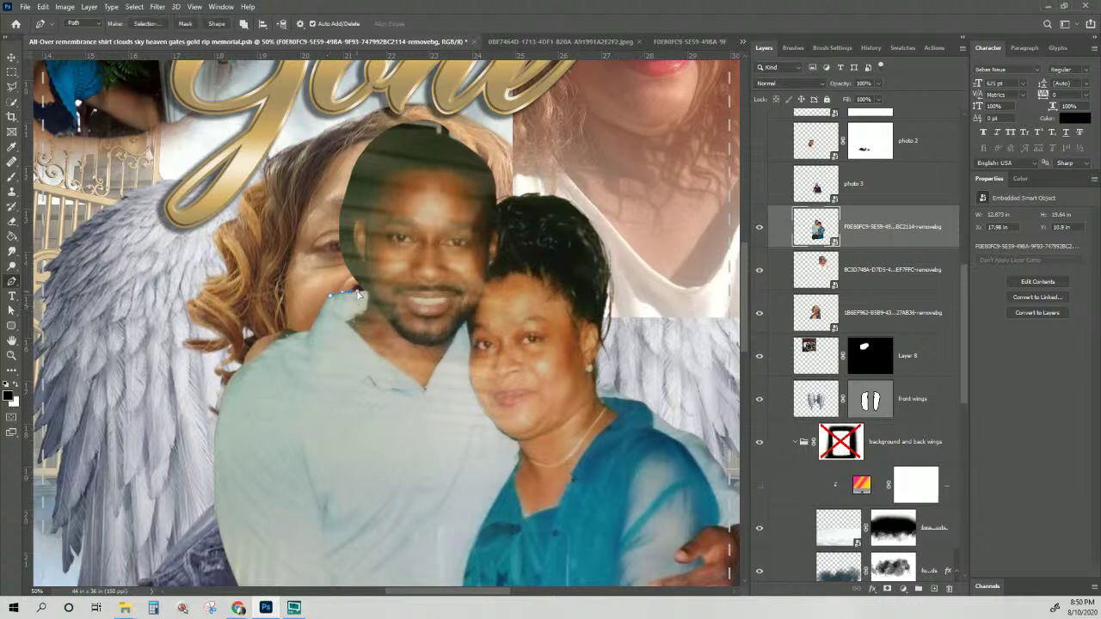
pyautogui.click(367, 293)
pyautogui.click(375, 155)
pyautogui.click(436, 133)
pyautogui.moveTo(464, 135); pyautogui.dragTo(486, 131)
pyautogui.moveTo(303, 176); pyautogui.dragTo(297, 243)
pyautogui.click(299, 283)
pyautogui.click(331, 294)
pyautogui.click(147, 23)
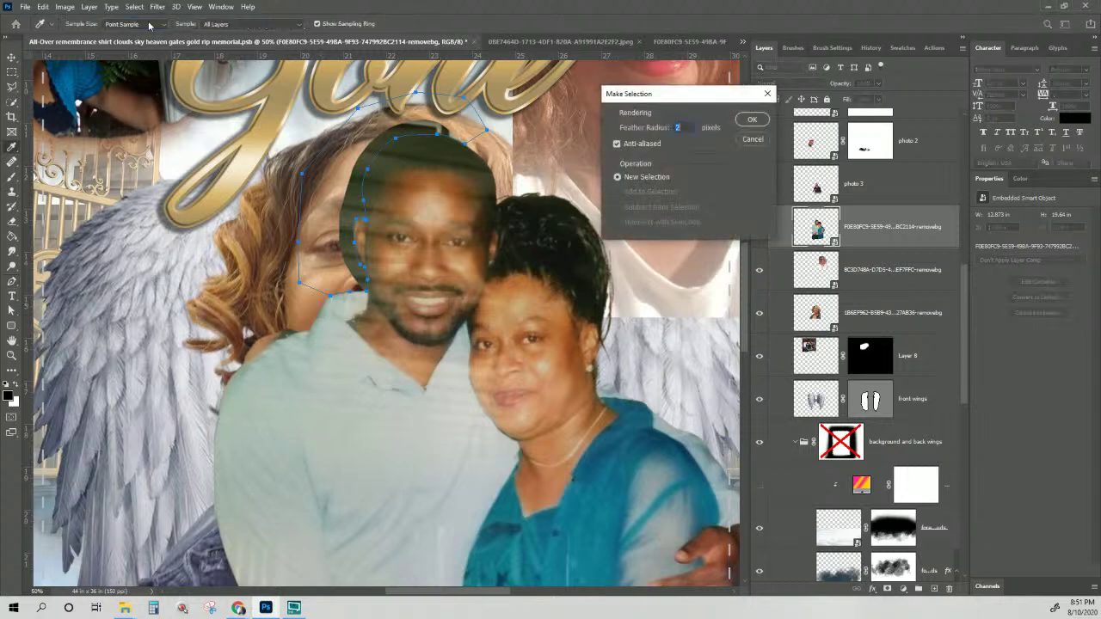
pyautogui.click(748, 121)
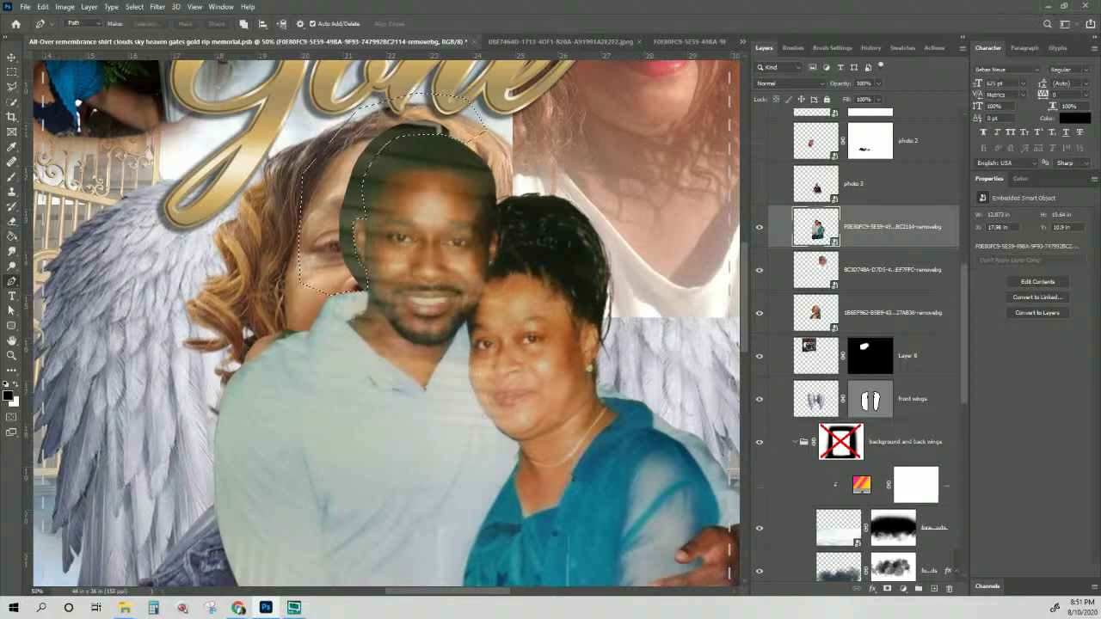
# - Add a layer mask to the couple cutout that hides the selected area beside the man's head
pyautogui.click(902, 589)
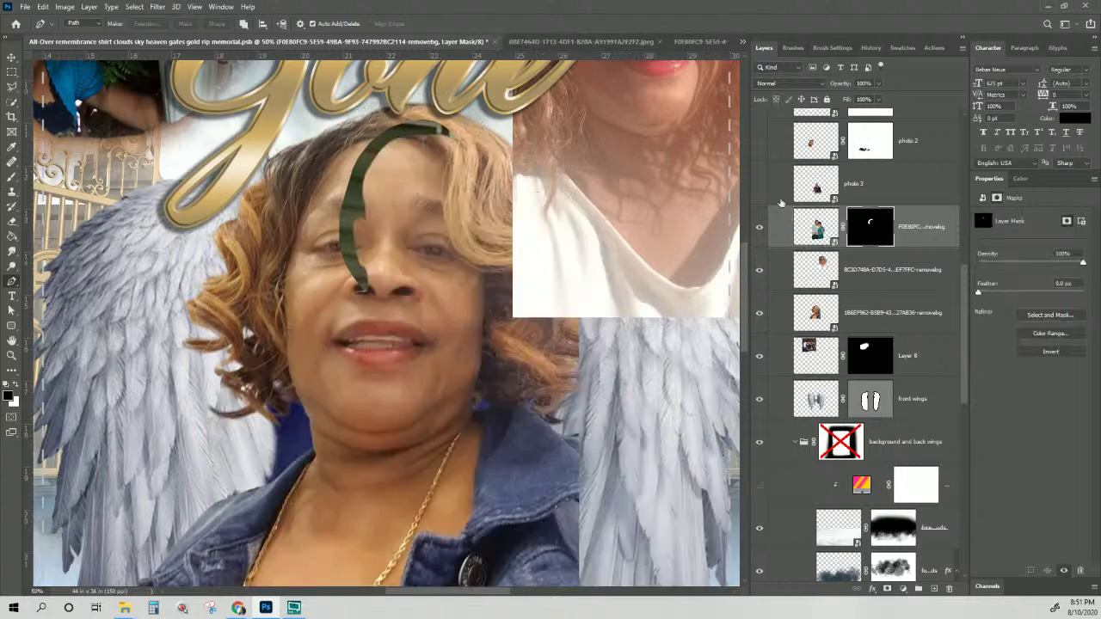
pyautogui.hotkey('ctrl', 'z')
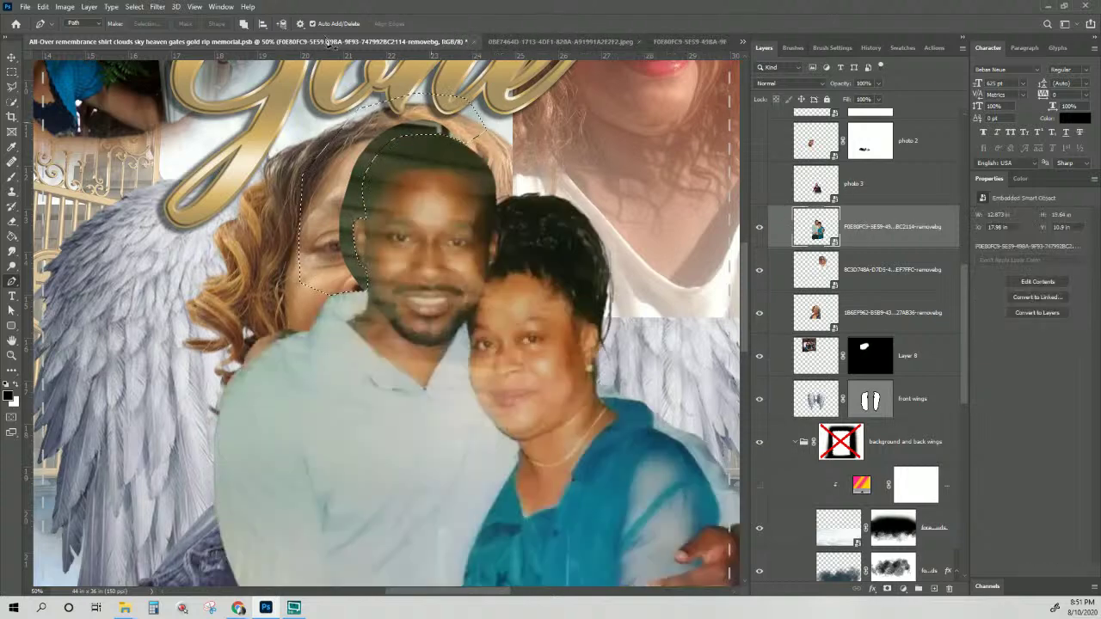
pyautogui.click(65, 7)
pyautogui.moveTo(82, 8)
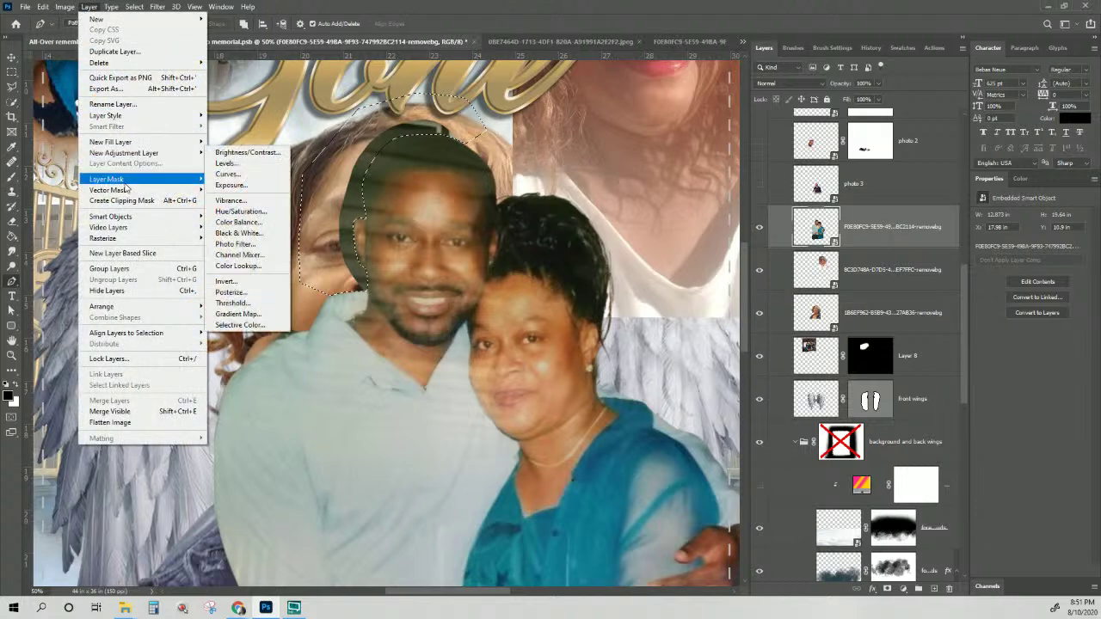
pyautogui.moveTo(123, 182)
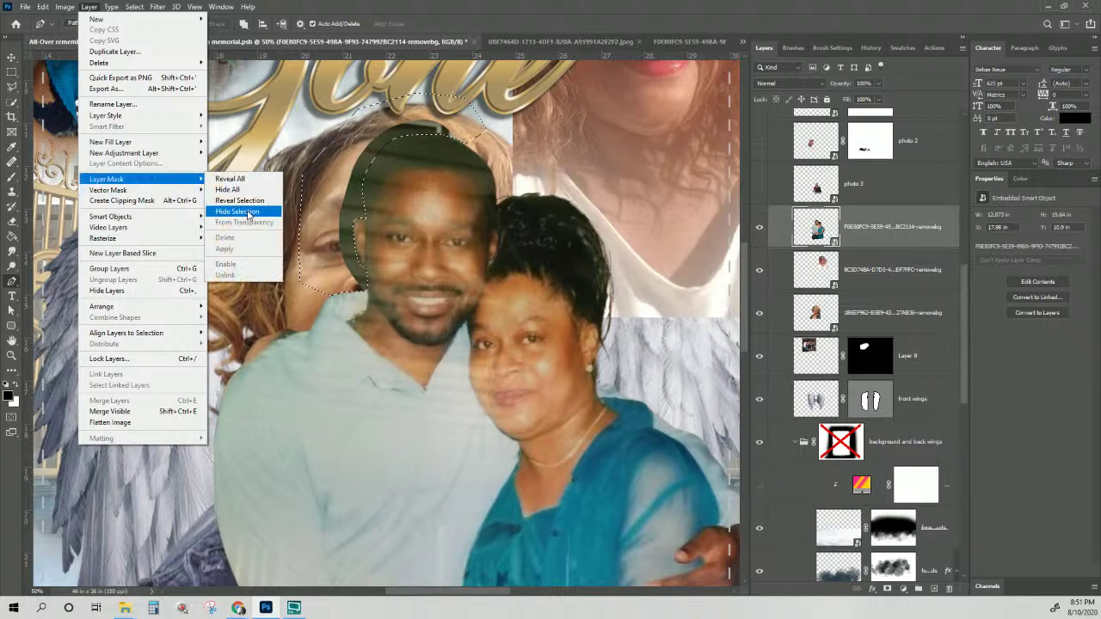
pyautogui.click(250, 212)
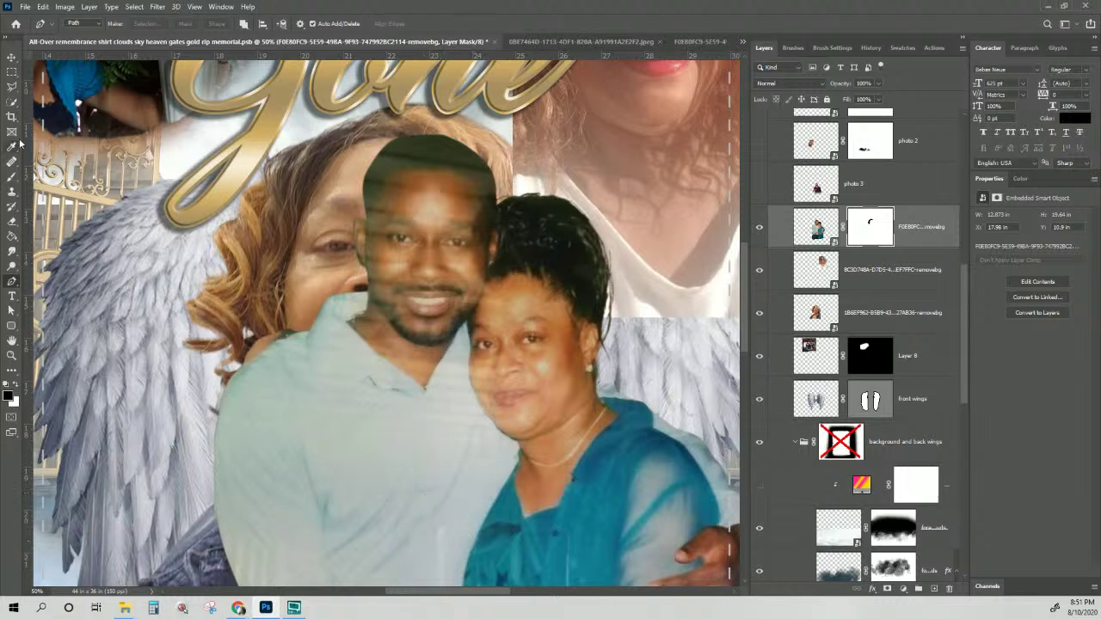
pyautogui.click(13, 175)
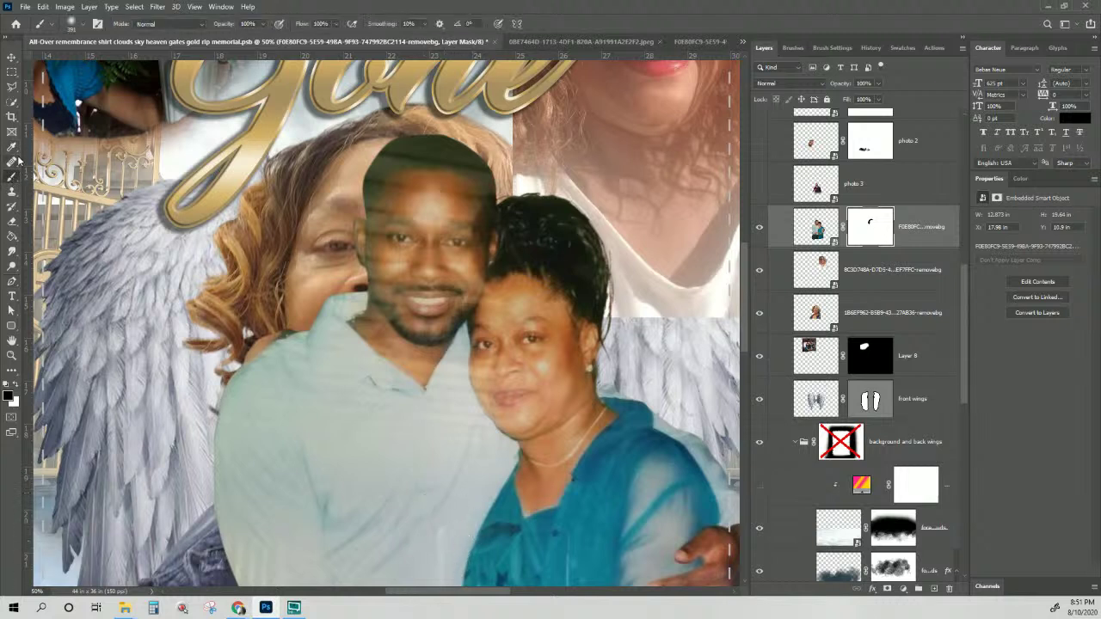
pyautogui.keyDown('ctrl'); pyautogui.keyDown('alt'); pyautogui.rightClick(454, 198); pyautogui.keyUp('alt'); pyautogui.keyUp('ctrl')
pyautogui.moveTo(436, 203); pyautogui.dragTo(409, 193)
# - Target the couple cutout's image with the Blur tool and rasterize its smart object for direct retouching
pyautogui.click(12, 254)
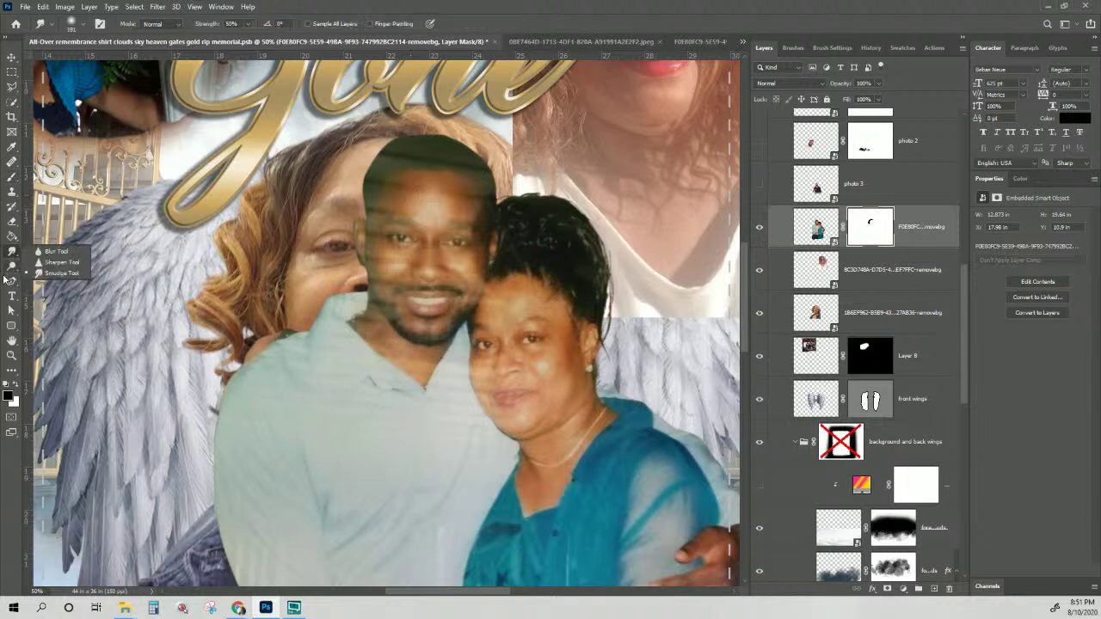
pyautogui.click(36, 254)
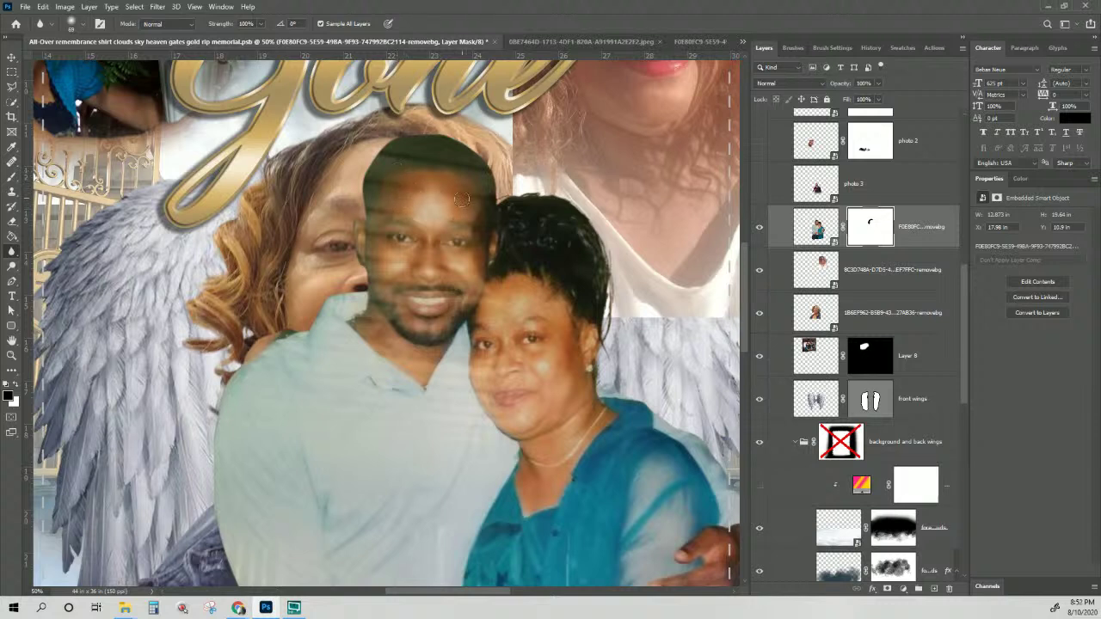
pyautogui.click(815, 226)
pyautogui.click(477, 187)
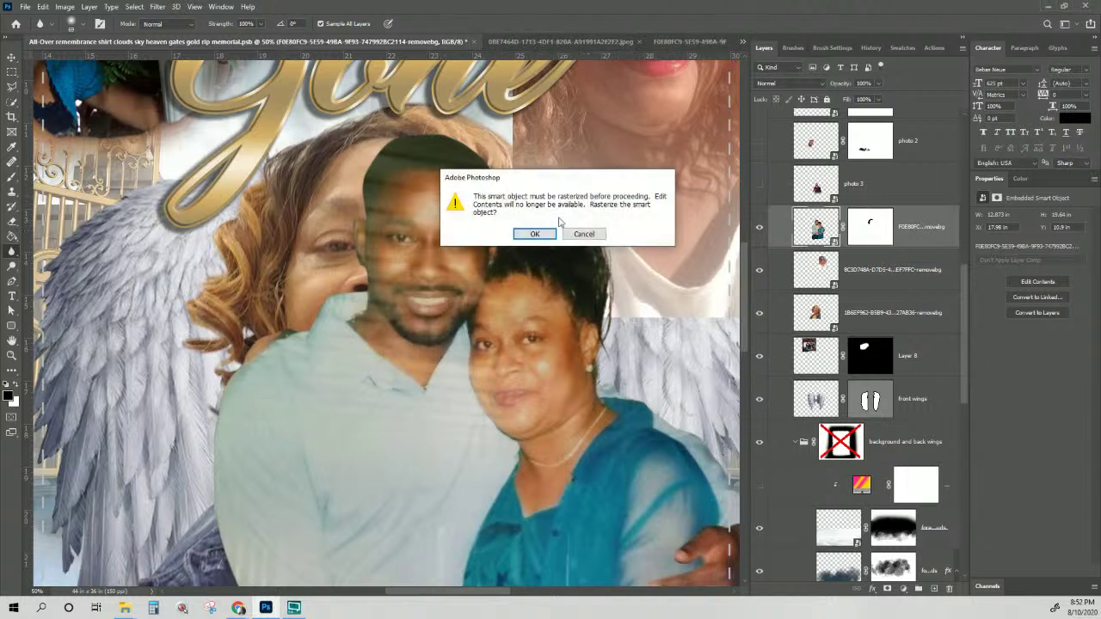
pyautogui.click(534, 234)
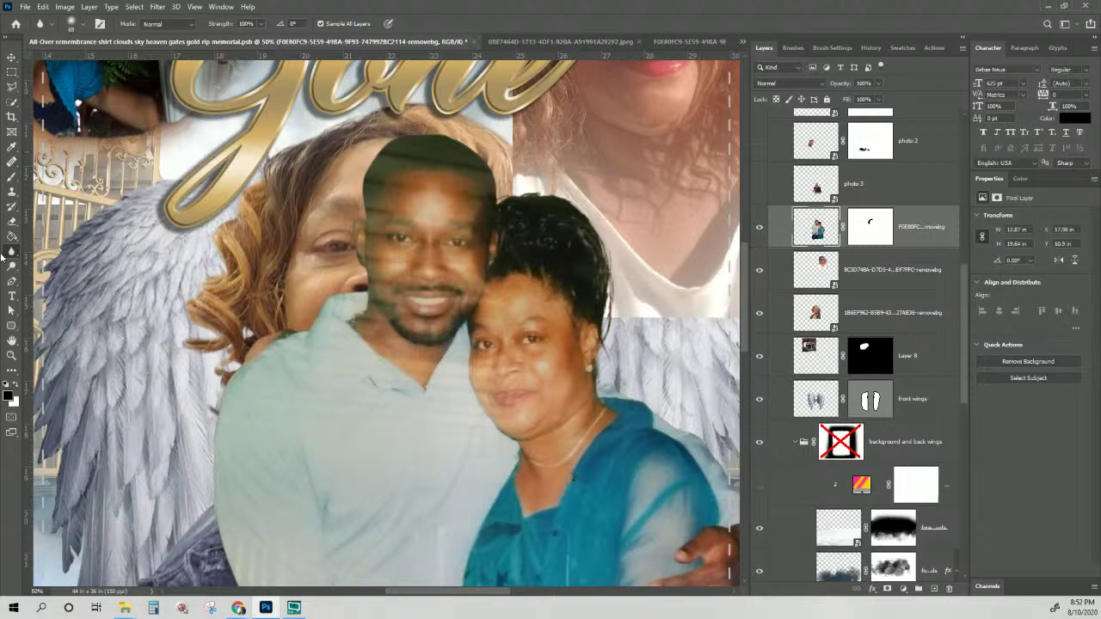
# - Try to smooth the light streaks on the man's forehead and face with the Smudge tool at 50% strength
pyautogui.moveTo(6, 255); pyautogui.dragTo(48, 252)
pyautogui.rightClick(13, 254)
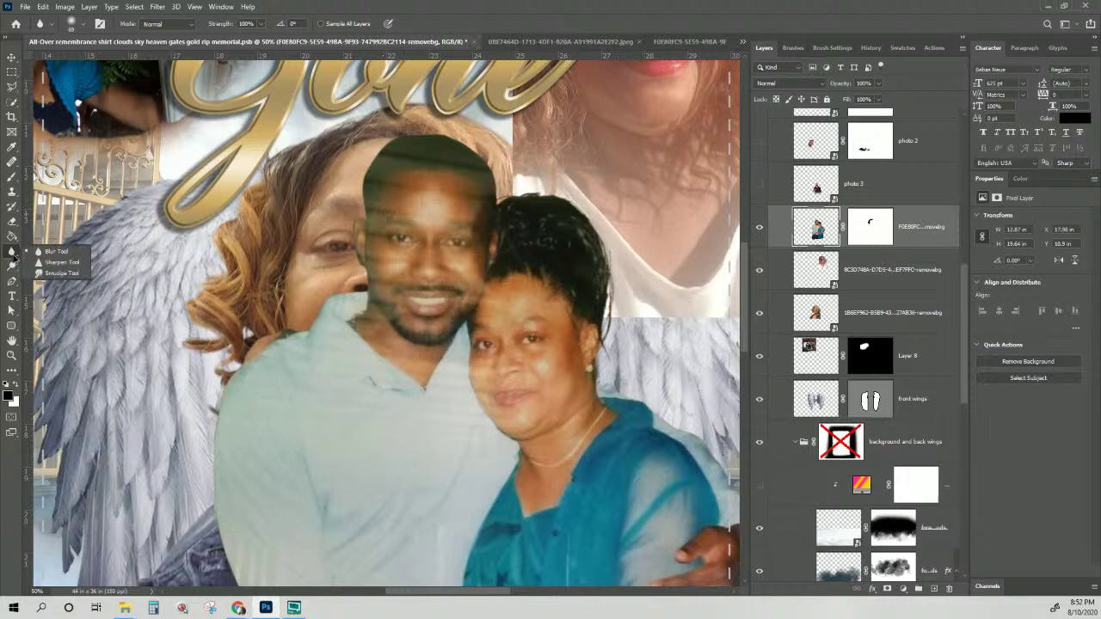
pyautogui.click(59, 272)
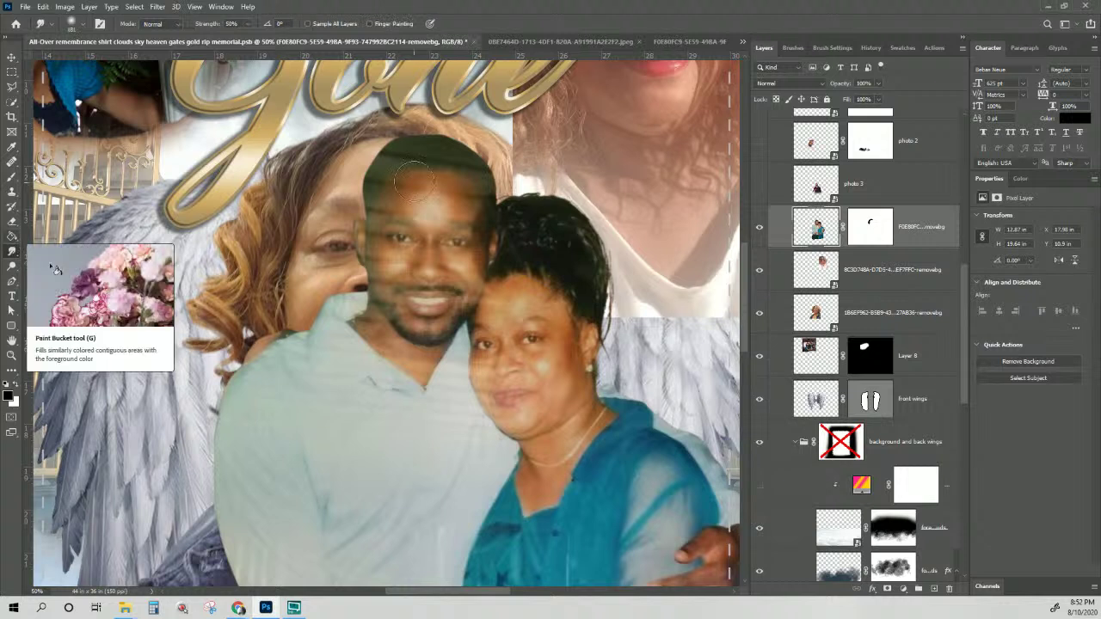
pyautogui.moveTo(406, 187); pyautogui.dragTo(410, 251)
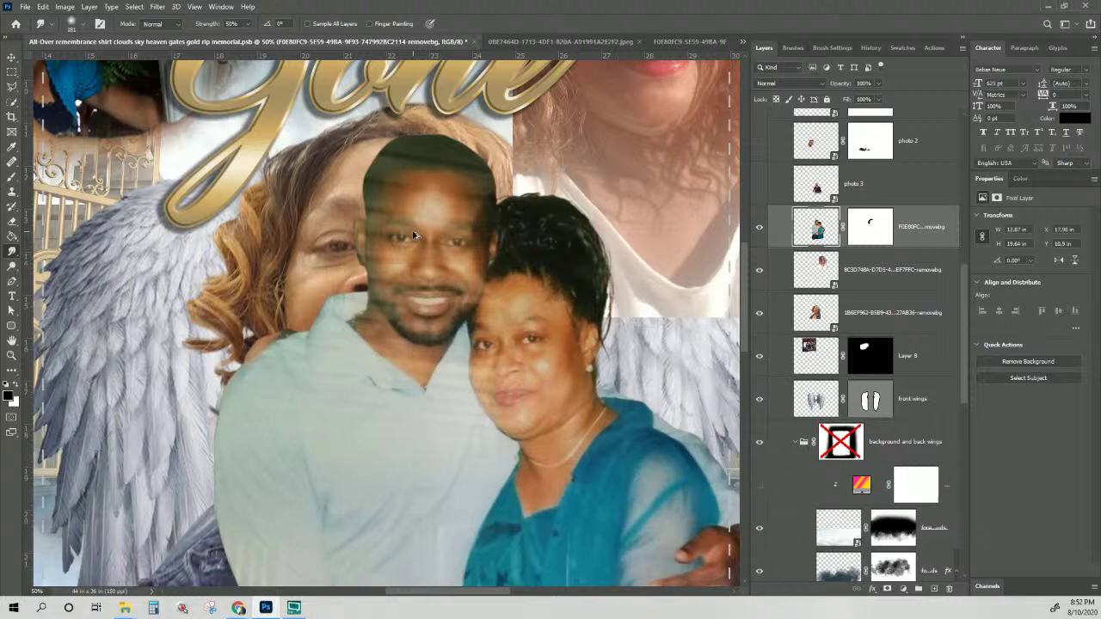
pyautogui.keyDown('alt'); pyautogui.rightClick(405, 192); pyautogui.keyUp('alt')
# - Add a blank retouching layer above the couple cutout and set the Clone Stamp to sample Current & Below
pyautogui.click(11, 195)
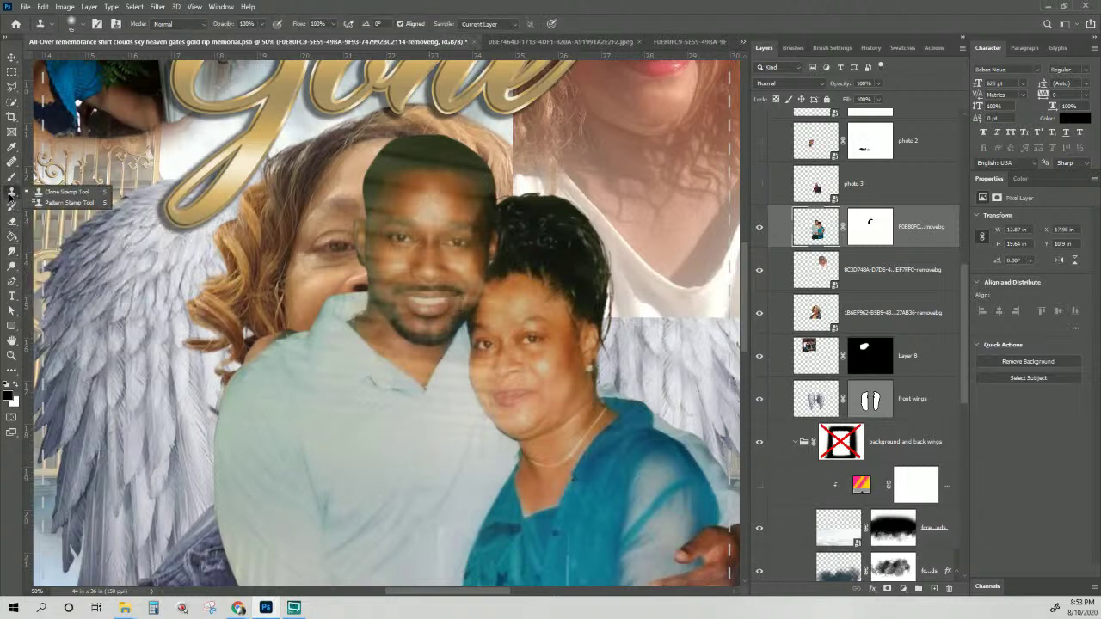
pyautogui.click(57, 192)
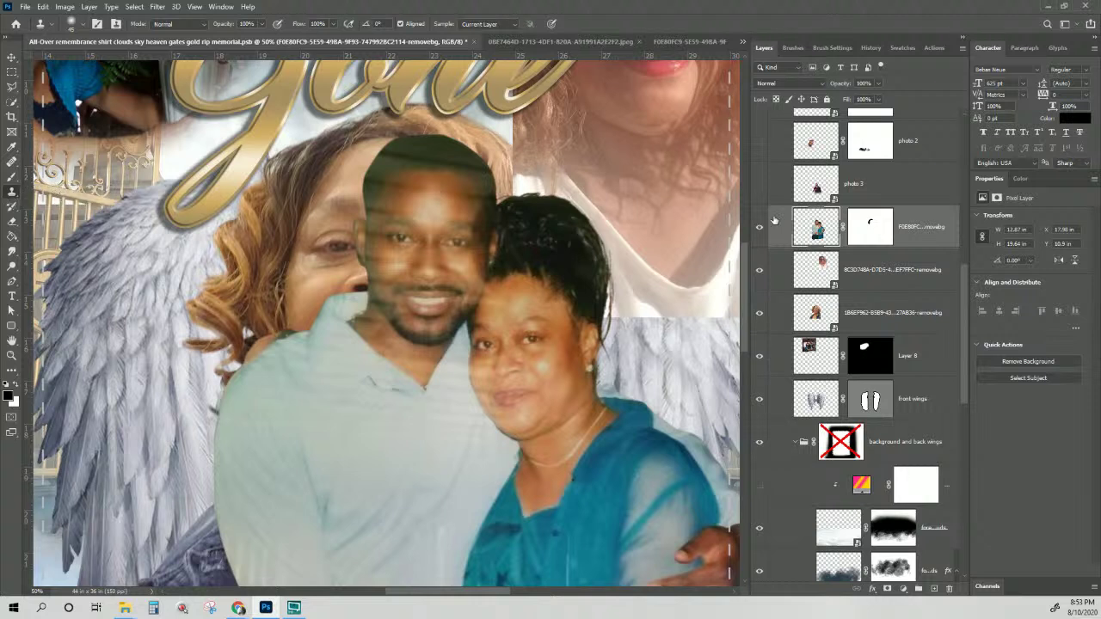
pyautogui.click(934, 589)
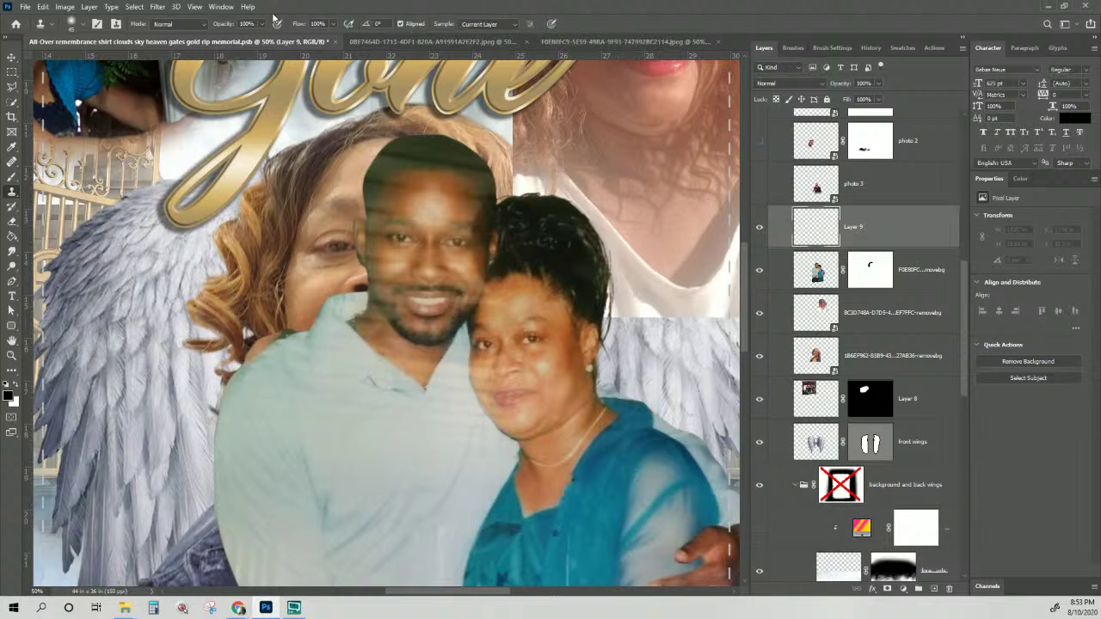
pyautogui.click(467, 25)
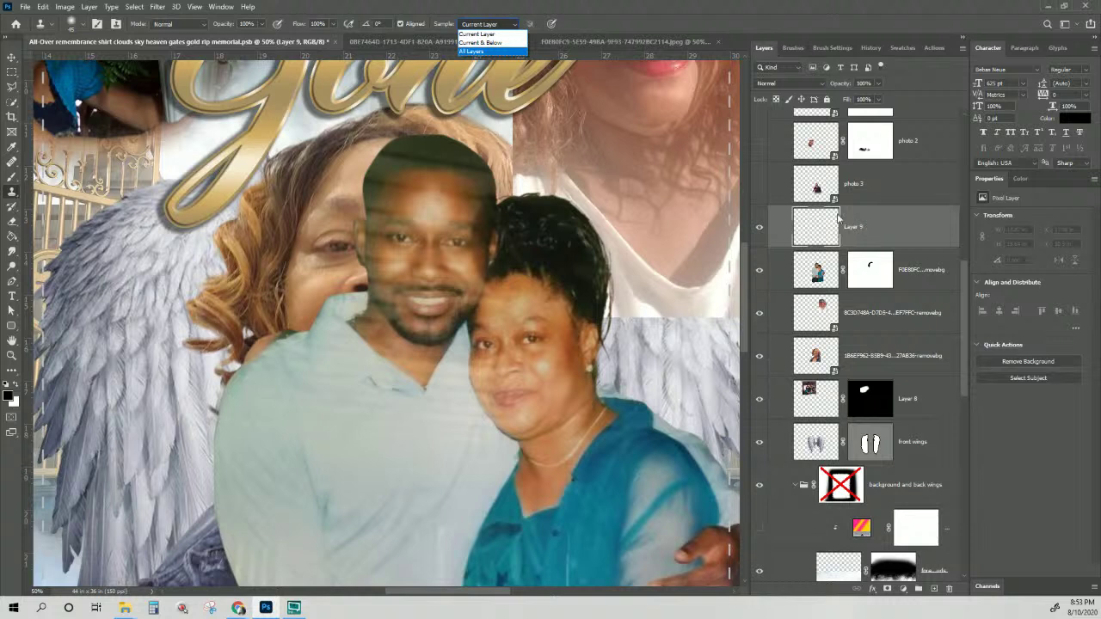
pyautogui.click(475, 42)
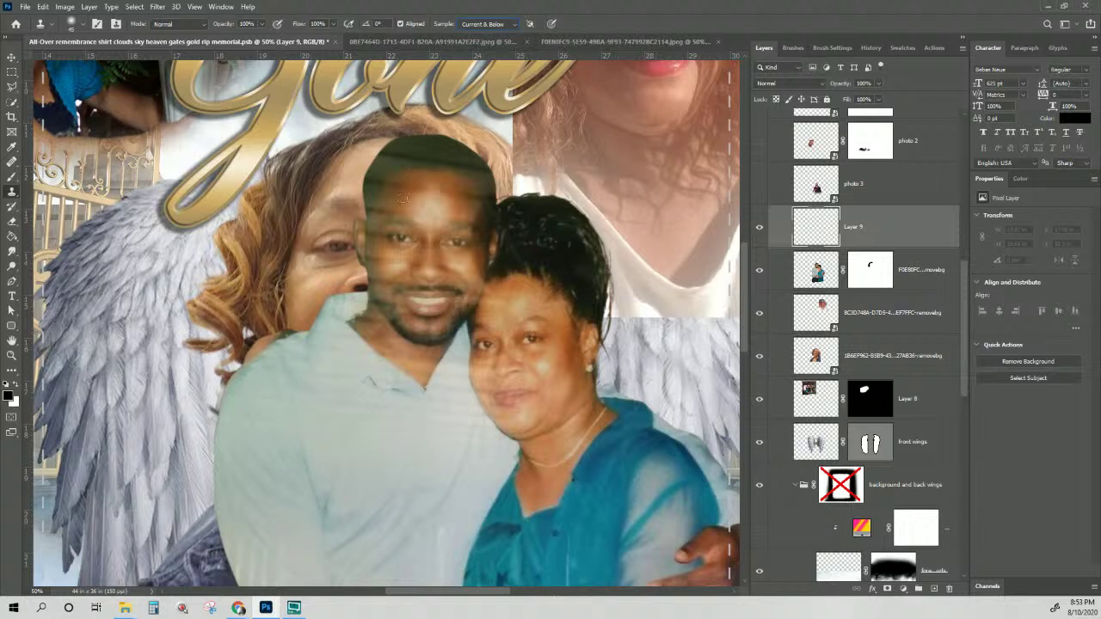
# - Try to clone sampled skin over the streaks on the man's forehead
pyautogui.press('alt')
pyautogui.keyDown('alt'); pyautogui.click(395, 199); pyautogui.keyUp('alt')
pyautogui.click(398, 196)
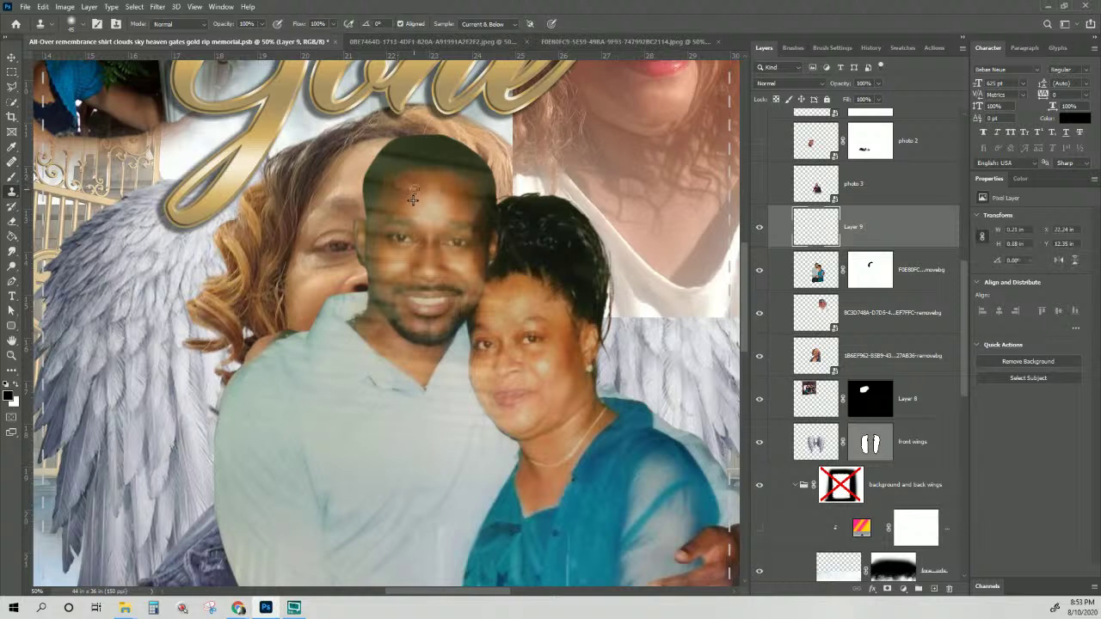
pyautogui.moveTo(413, 200); pyautogui.dragTo(376, 222)
# - Lower the Clone Stamp opacity to 52% and add two more blank layers above the retouching layer
pyautogui.click(262, 29)
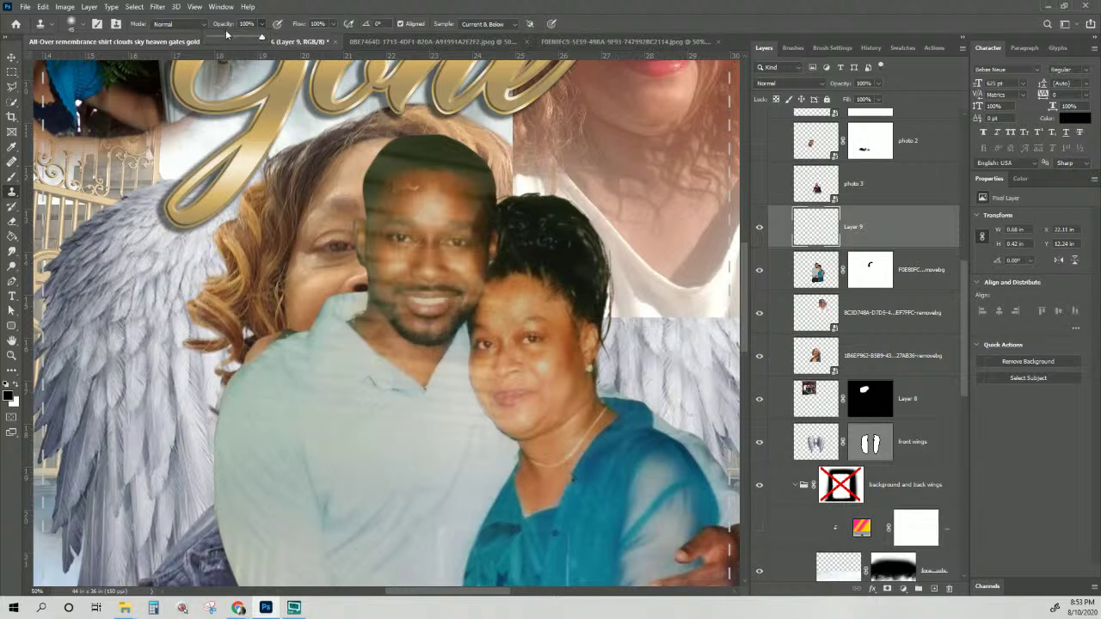
pyautogui.moveTo(260, 36); pyautogui.dragTo(237, 37)
pyautogui.click(858, 233)
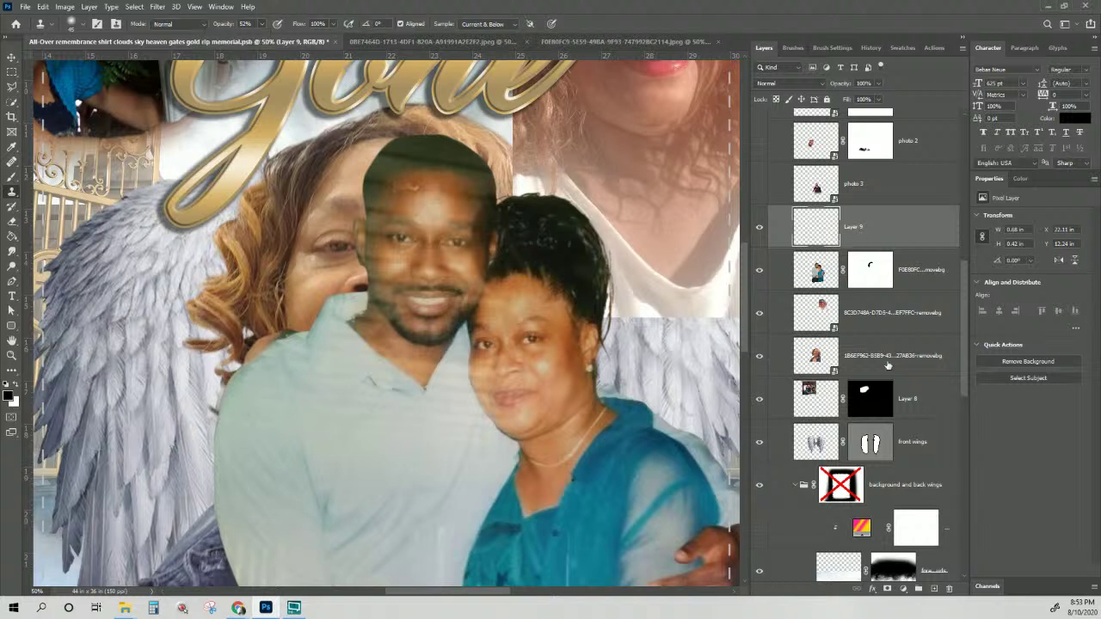
pyautogui.click(934, 590)
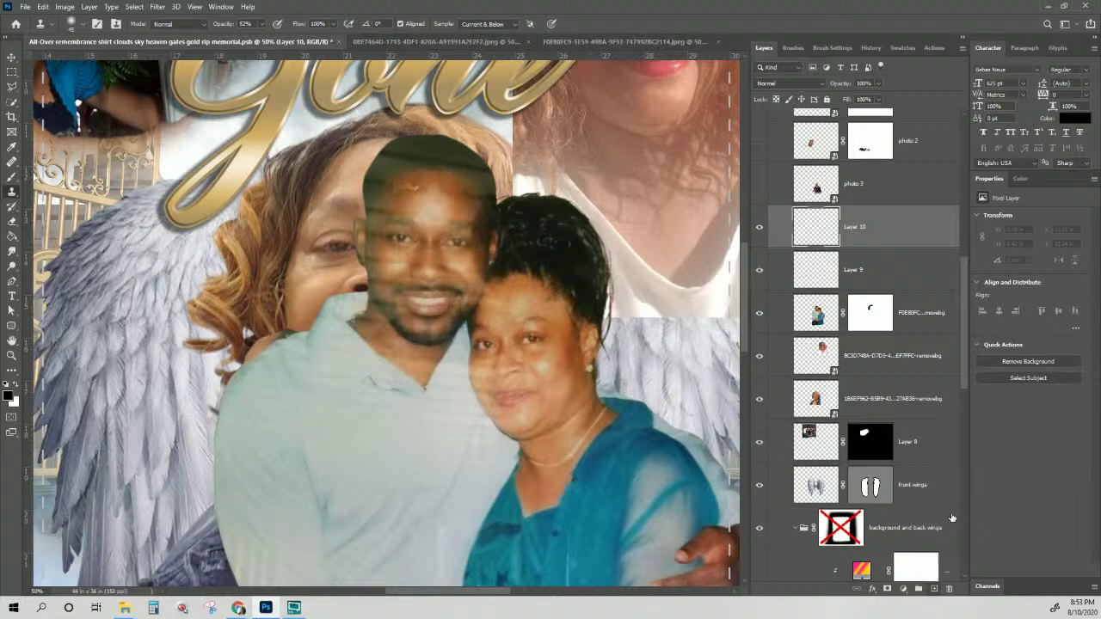
pyautogui.click(933, 590)
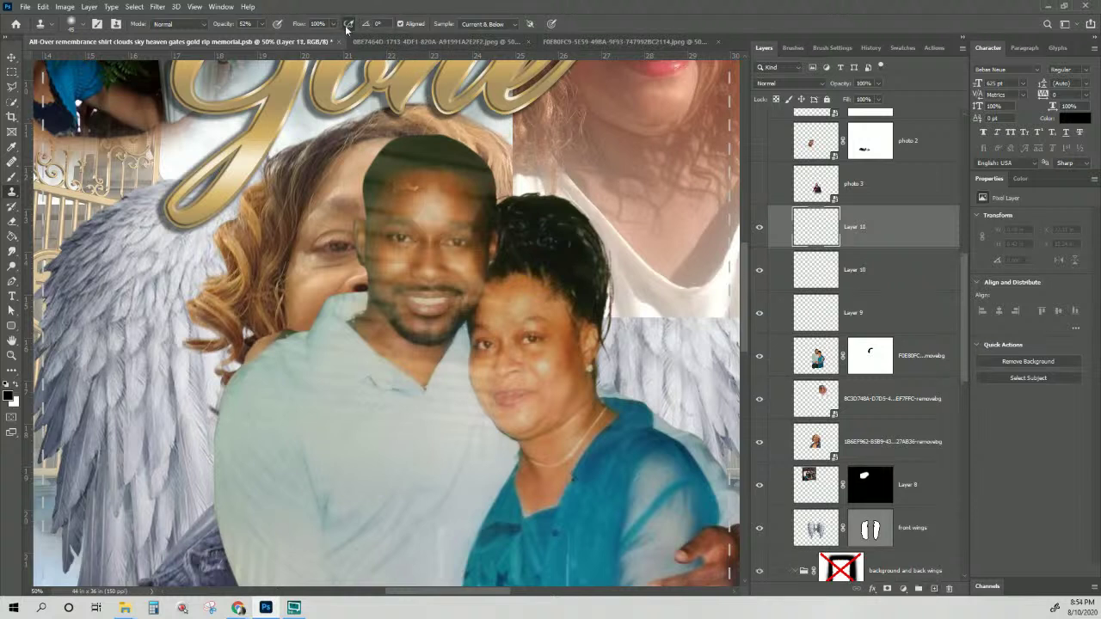
# - Set the Clone Stamp opacity to 100% and try a clone stroke across the edge of the man's hair
pyautogui.click(262, 25)
pyautogui.moveTo(287, 40); pyautogui.dragTo(299, 39)
pyautogui.moveTo(327, 125); pyautogui.dragTo(378, 167)
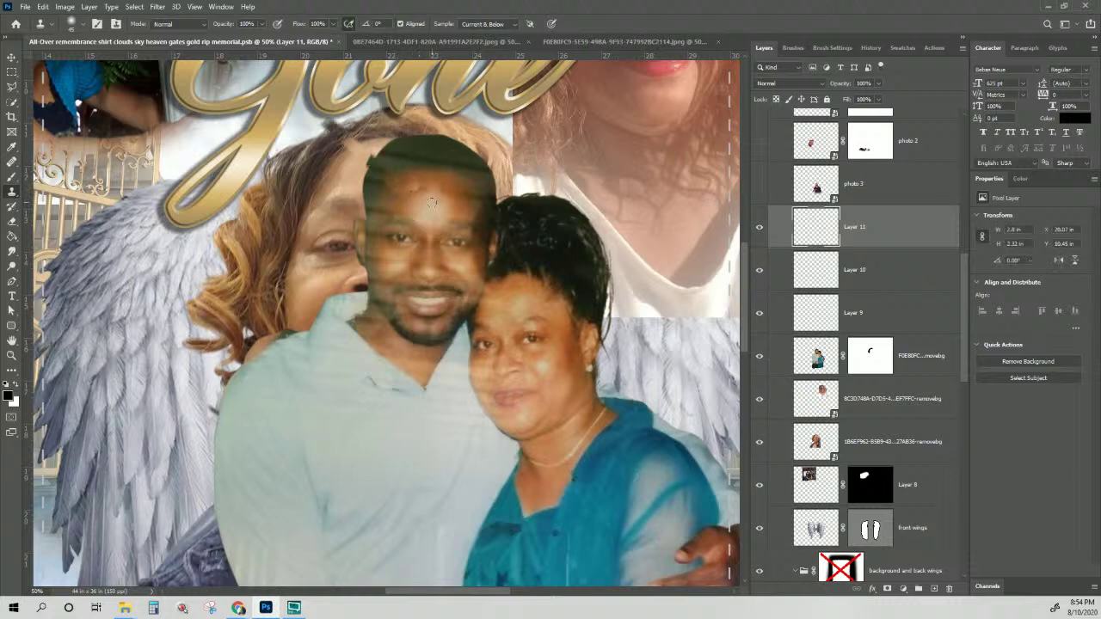
# - Undo the clone strokes and the two extra blank layers, keeping only the first retouching layer
pyautogui.hotkey('ctrl', 'z')
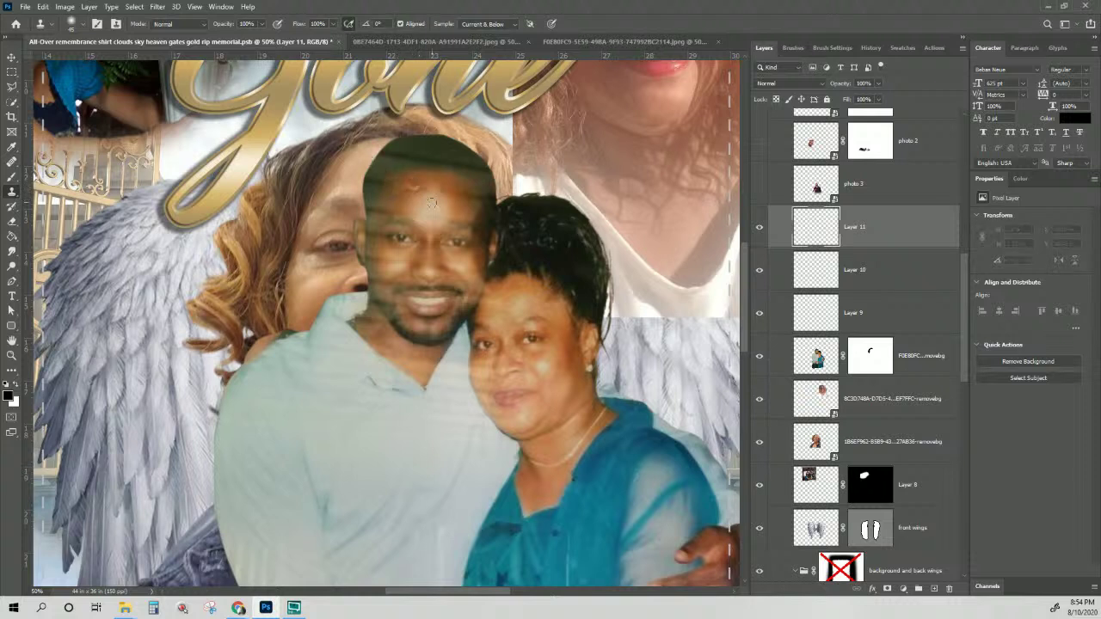
pyautogui.hotkey('ctrl', 'z')
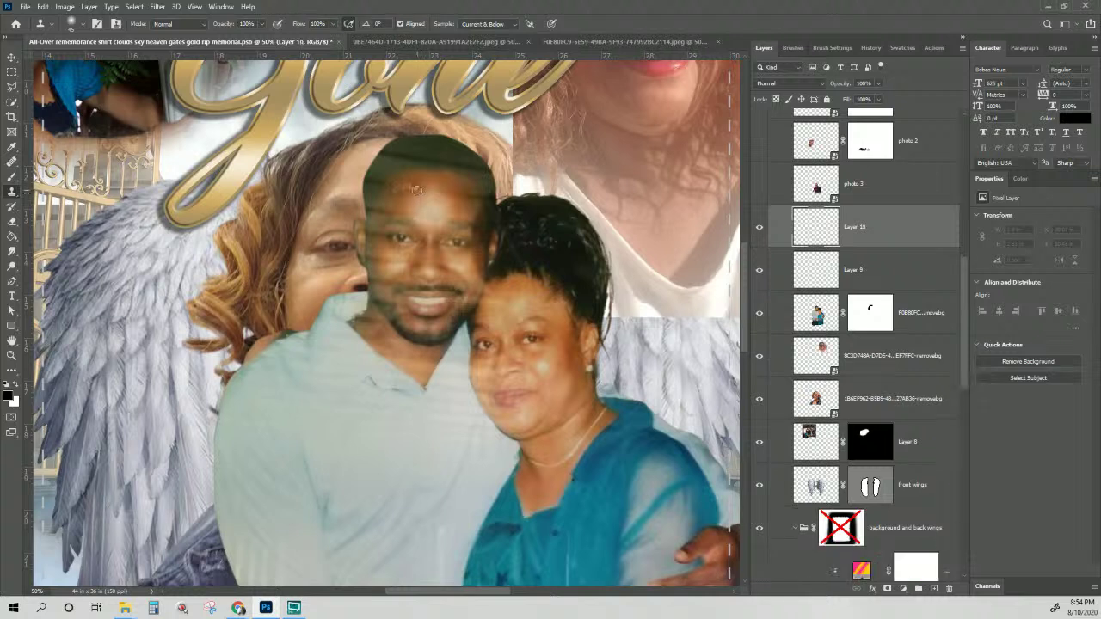
pyautogui.hotkey('ctrl', 'z')
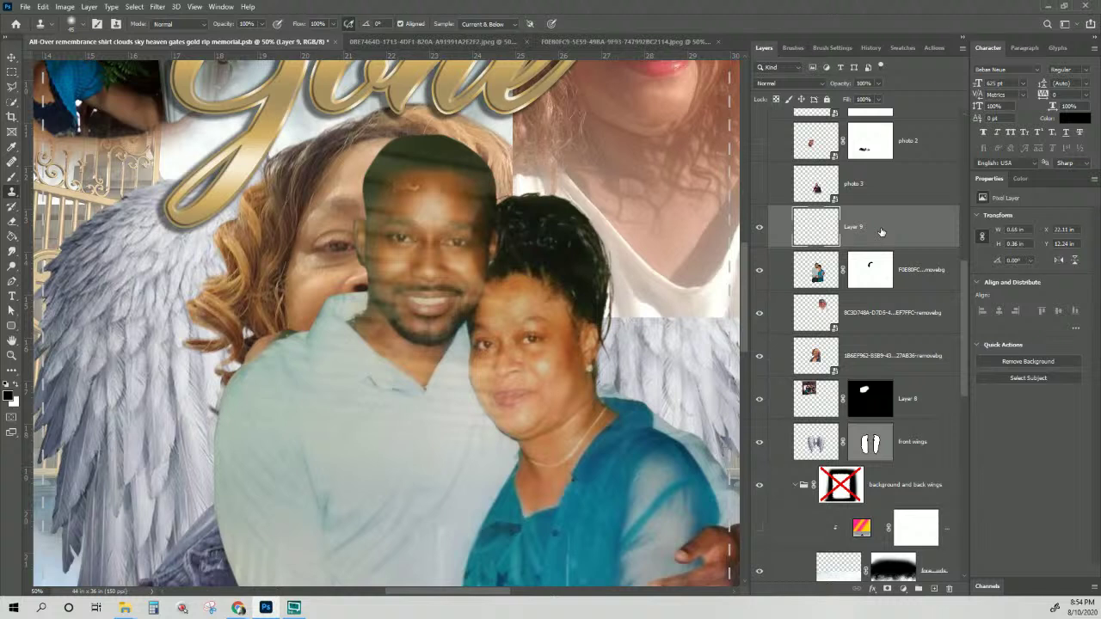
pyautogui.hotkey('ctrl', 'z')
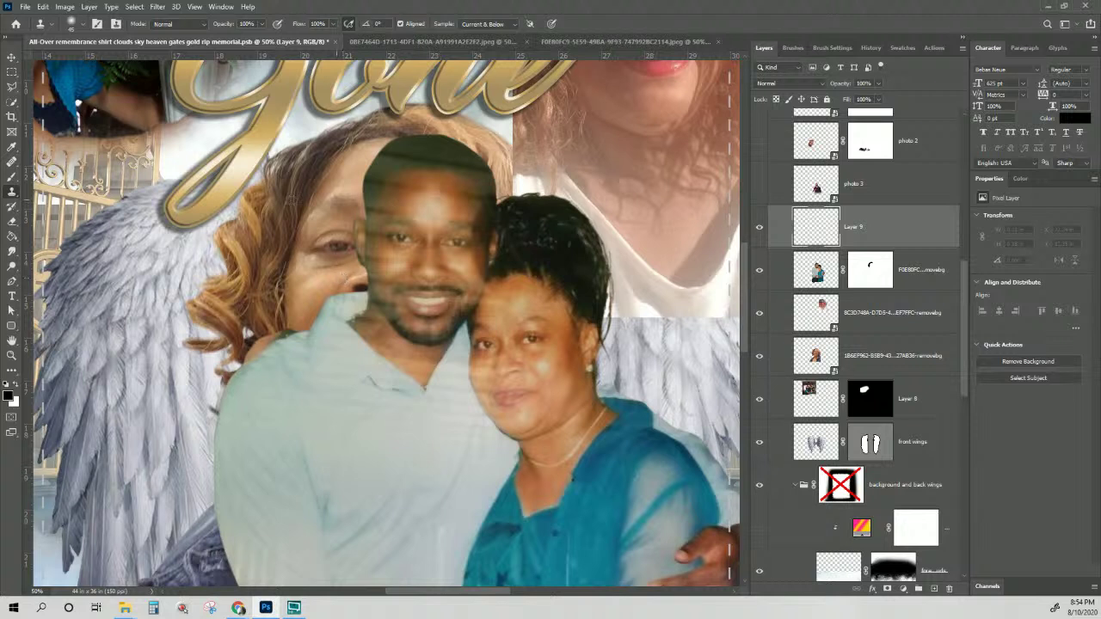
# - Duplicate the blank retouching layer twice and heal the streaks across the man's forehead with a small, soft Healing Brush
pyautogui.click(12, 161)
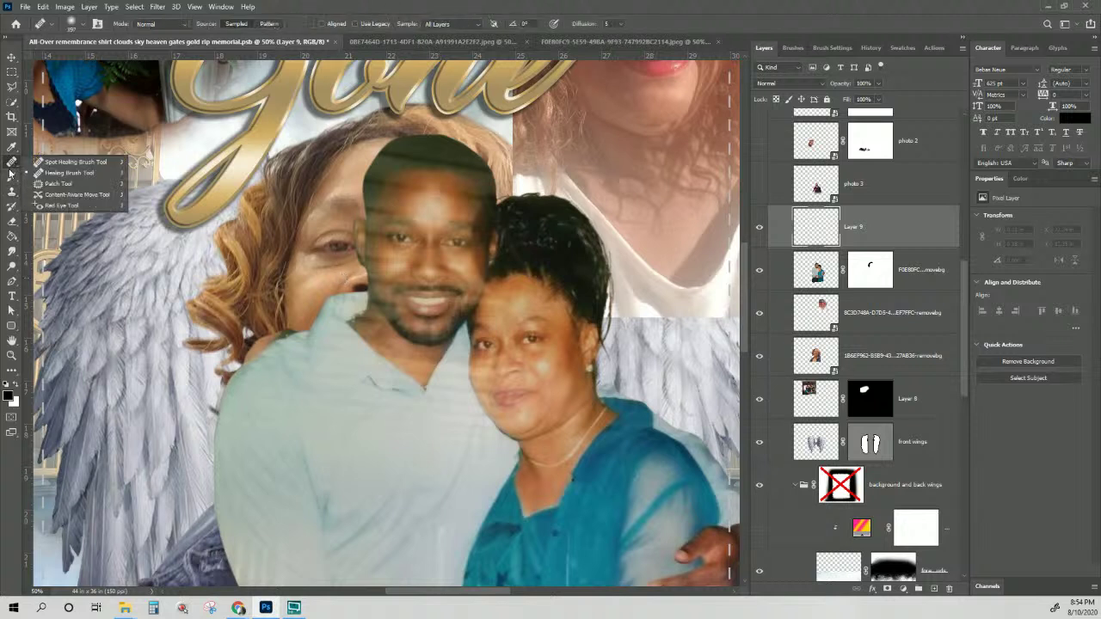
pyautogui.click(65, 173)
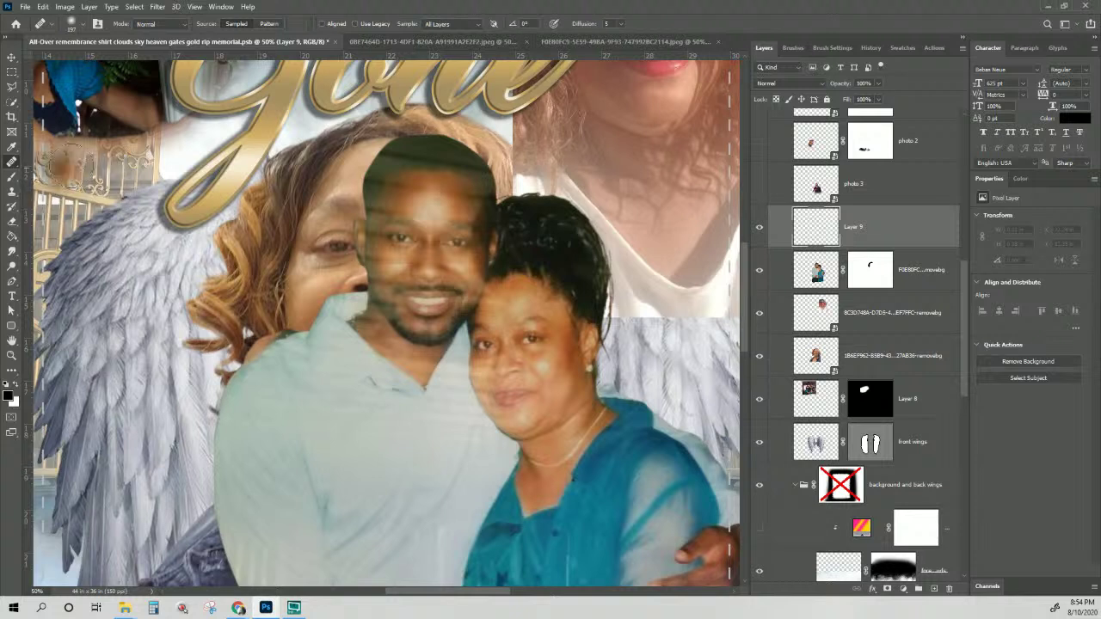
pyautogui.moveTo(403, 190); pyautogui.dragTo(423, 191)
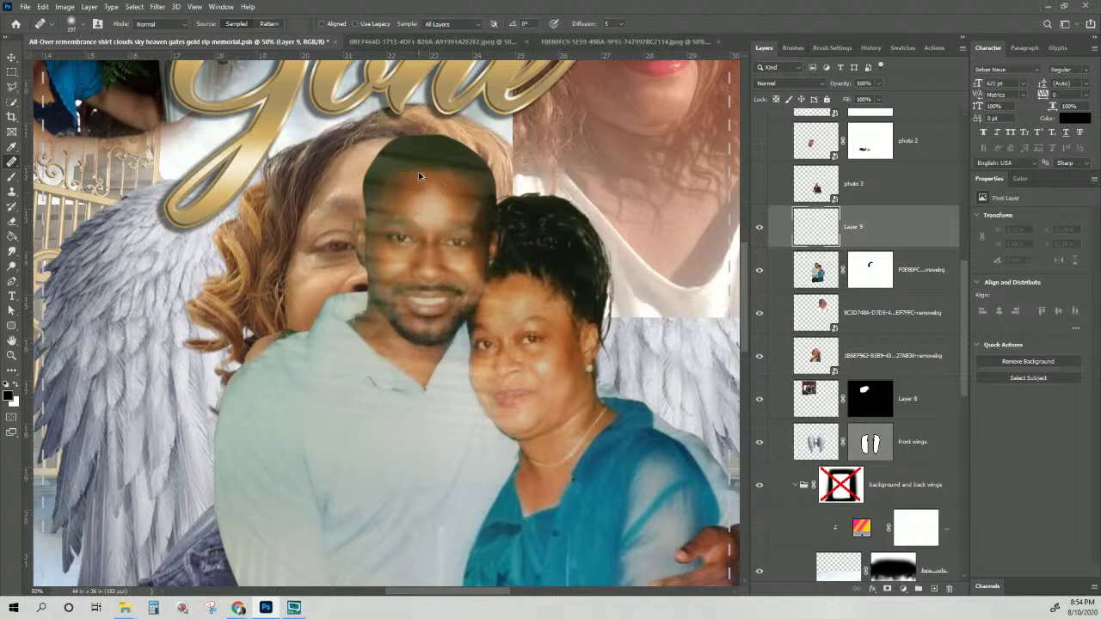
pyautogui.moveTo(425, 196)
pyautogui.mouseDown()
pyautogui.moveTo(409, 199)
pyautogui.moveTo(433, 205)
pyautogui.mouseUp()
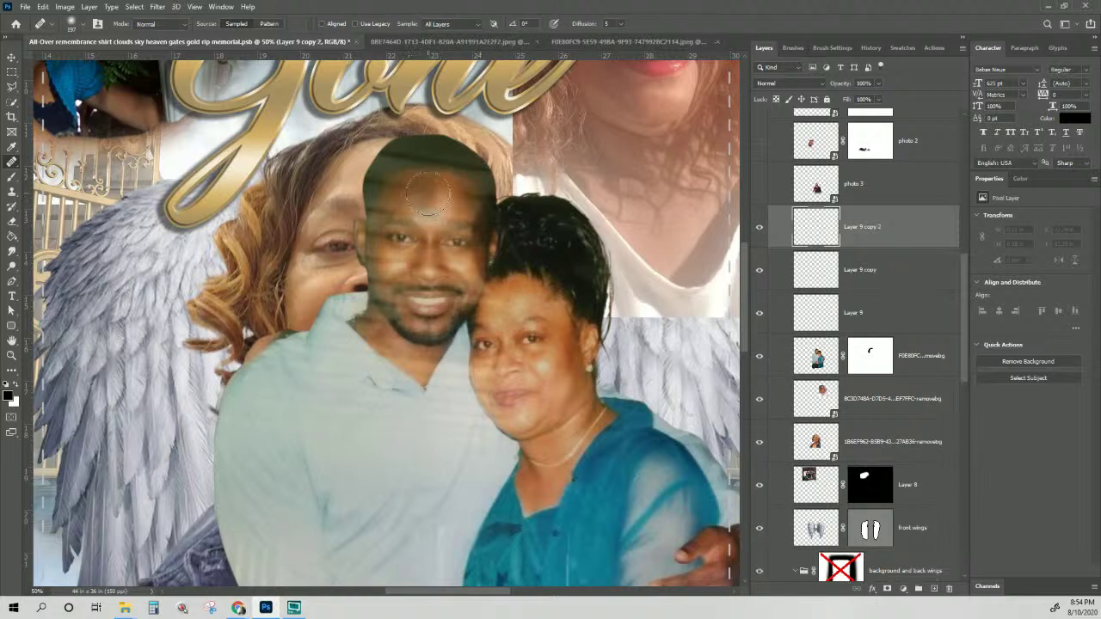
pyautogui.keyDown('alt'); pyautogui.rightClick(427, 194); pyautogui.keyUp('alt')
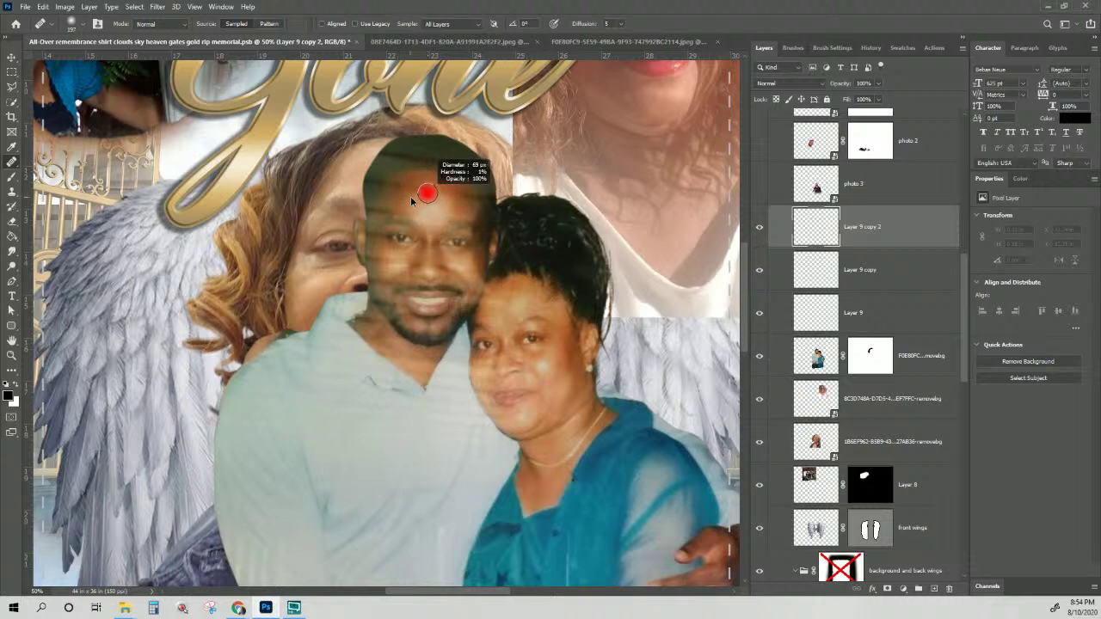
pyautogui.moveTo(397, 191)
pyautogui.mouseDown()
pyautogui.moveTo(434, 217)
pyautogui.moveTo(417, 229)
pyautogui.moveTo(386, 212)
pyautogui.moveTo(376, 221)
pyautogui.moveTo(389, 208)
pyautogui.moveTo(423, 217)
pyautogui.moveTo(377, 211)
pyautogui.moveTo(430, 219)
pyautogui.moveTo(380, 213)
pyautogui.moveTo(440, 187)
pyautogui.moveTo(465, 205)
pyautogui.mouseUp()
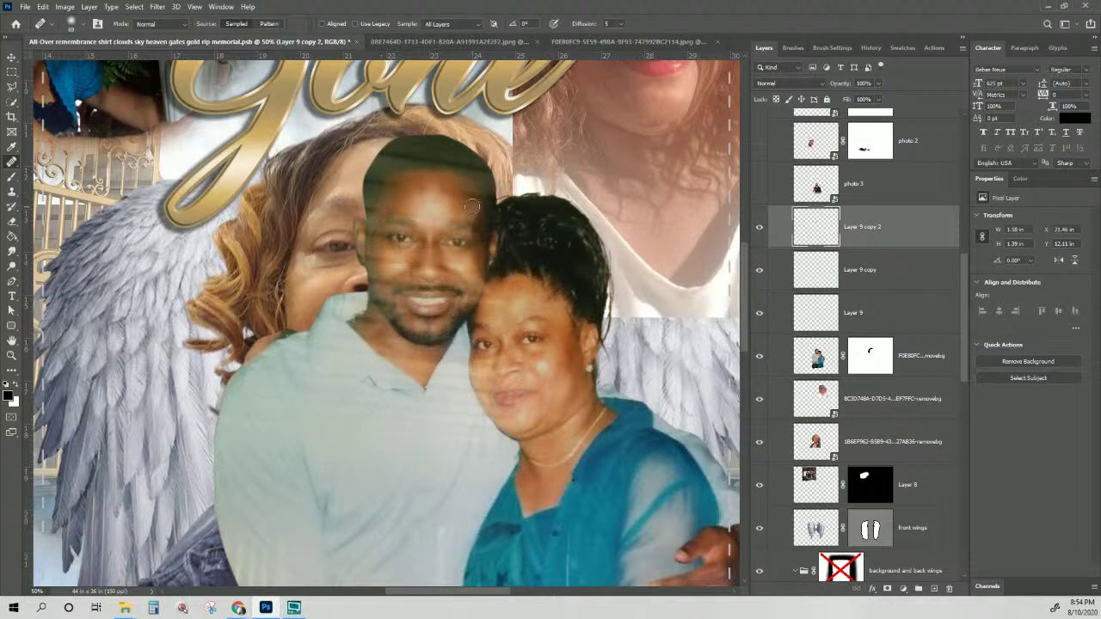
# - Heal the streaks at both of the man's temples, down the side of his face and along his hairline
pyautogui.moveTo(472, 206)
pyautogui.mouseDown()
pyautogui.moveTo(455, 208)
pyautogui.moveTo(461, 187)
pyautogui.moveTo(475, 215)
pyautogui.mouseUp()
pyautogui.moveTo(376, 211)
pyautogui.mouseDown()
pyautogui.moveTo(391, 278)
pyautogui.moveTo(372, 247)
pyautogui.mouseUp()
pyautogui.keyDown('alt'); pyautogui.click(409, 204); pyautogui.keyUp('alt')
pyautogui.moveTo(385, 268); pyautogui.dragTo(379, 289)
pyautogui.moveTo(397, 153)
pyautogui.mouseDown()
pyautogui.moveTo(373, 214)
pyautogui.moveTo(400, 149)
pyautogui.moveTo(384, 164)
pyautogui.moveTo(407, 150)
pyautogui.moveTo(393, 156)
pyautogui.moveTo(479, 171)
pyautogui.moveTo(444, 161)
pyautogui.moveTo(376, 177)
pyautogui.moveTo(365, 248)
pyautogui.moveTo(407, 162)
pyautogui.mouseUp()
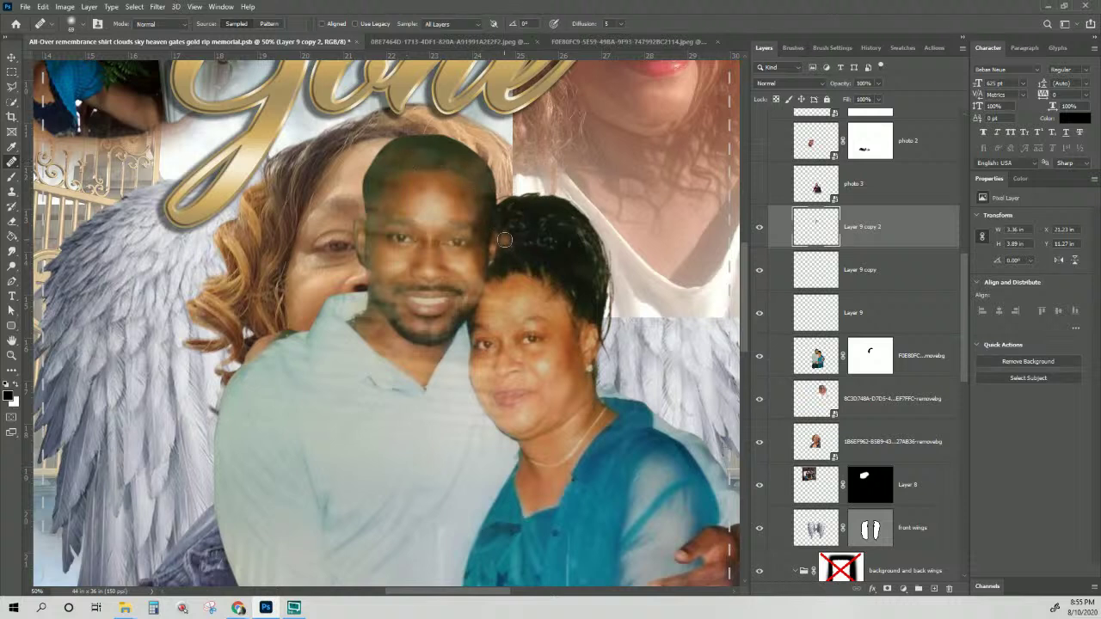
# - Undo the last healing stroke, resample forehead skin, and heal the streaks along the man's left-hand cheek, jaw and temple
pyautogui.hotkey('ctrl', 'z')
pyautogui.keyDown('alt'); pyautogui.click(408, 197); pyautogui.keyUp('alt')
pyautogui.moveTo(383, 315)
pyautogui.mouseDown()
pyautogui.moveTo(392, 363)
pyautogui.moveTo(368, 333)
pyautogui.moveTo(370, 316)
pyautogui.moveTo(380, 344)
pyautogui.moveTo(373, 317)
pyautogui.moveTo(364, 325)
pyautogui.moveTo(377, 300)
pyautogui.moveTo(361, 321)
pyautogui.mouseUp()
pyautogui.click(392, 259)
pyautogui.moveTo(375, 276); pyautogui.dragTo(383, 294)
pyautogui.moveTo(374, 238); pyautogui.dragTo(375, 212)
# - Paint over the streaks in the man's hair and hairline with the Brush, using a dark colour sampled from his hair
pyautogui.click(13, 175)
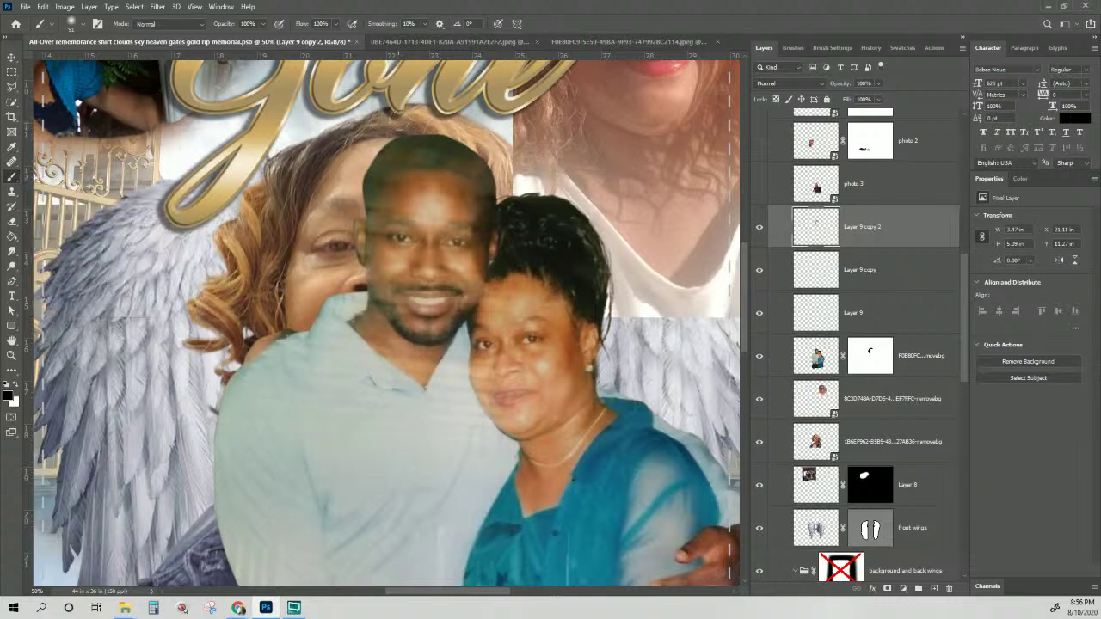
pyautogui.press('alt')
pyautogui.press('alt')
pyautogui.keyDown('alt'); pyautogui.click(437, 140); pyautogui.keyUp('alt')
pyautogui.moveTo(423, 139)
pyautogui.mouseDown()
pyautogui.moveTo(394, 160)
pyautogui.moveTo(433, 151)
pyautogui.moveTo(486, 172)
pyautogui.moveTo(449, 158)
pyautogui.moveTo(482, 170)
pyautogui.moveTo(468, 166)
pyautogui.moveTo(483, 172)
pyautogui.moveTo(488, 221)
pyautogui.moveTo(432, 151)
pyautogui.moveTo(384, 159)
pyautogui.moveTo(387, 192)
pyautogui.mouseUp()
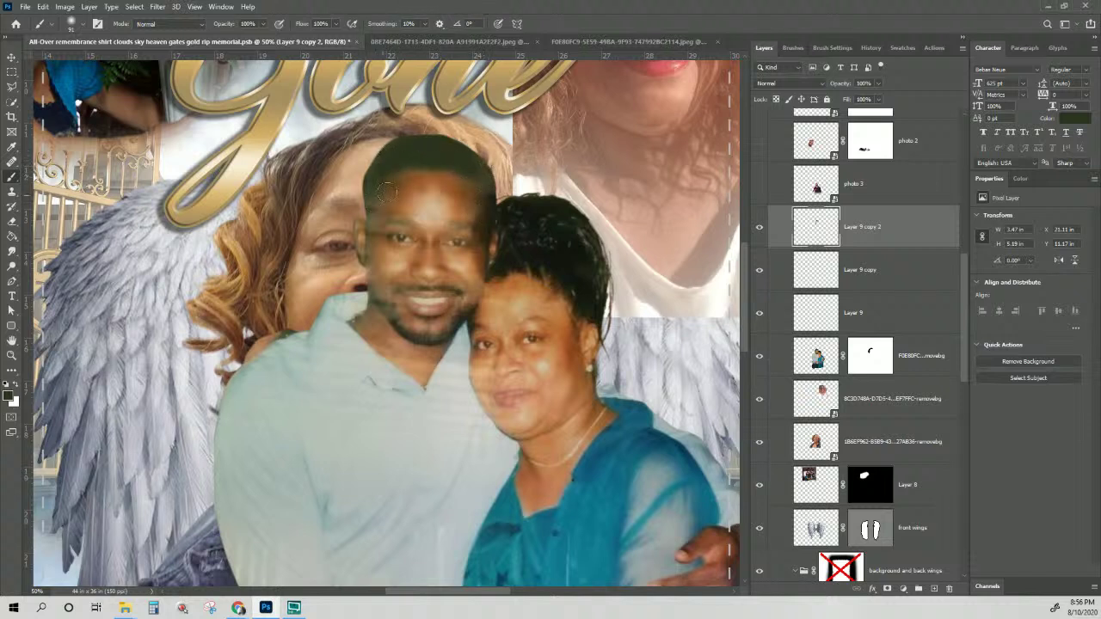
# - Set the retouching layer's opacity to 88% and paint down the right-hand edge of the man's hair with a smaller brush
pyautogui.click(877, 83)
pyautogui.moveTo(879, 98)
pyautogui.mouseDown()
pyautogui.moveTo(860, 103)
pyautogui.moveTo(873, 105)
pyautogui.mouseUp()
pyautogui.keyDown('alt'); pyautogui.rightClick(489, 183); pyautogui.keyUp('alt')
pyautogui.moveTo(484, 181); pyautogui.dragTo(503, 230)
# - Sample skin tones from the man's face and paint over the streaks beside his right-hand eye and cheek
pyautogui.keyDown('alt'); pyautogui.click(394, 194); pyautogui.keyUp('alt')
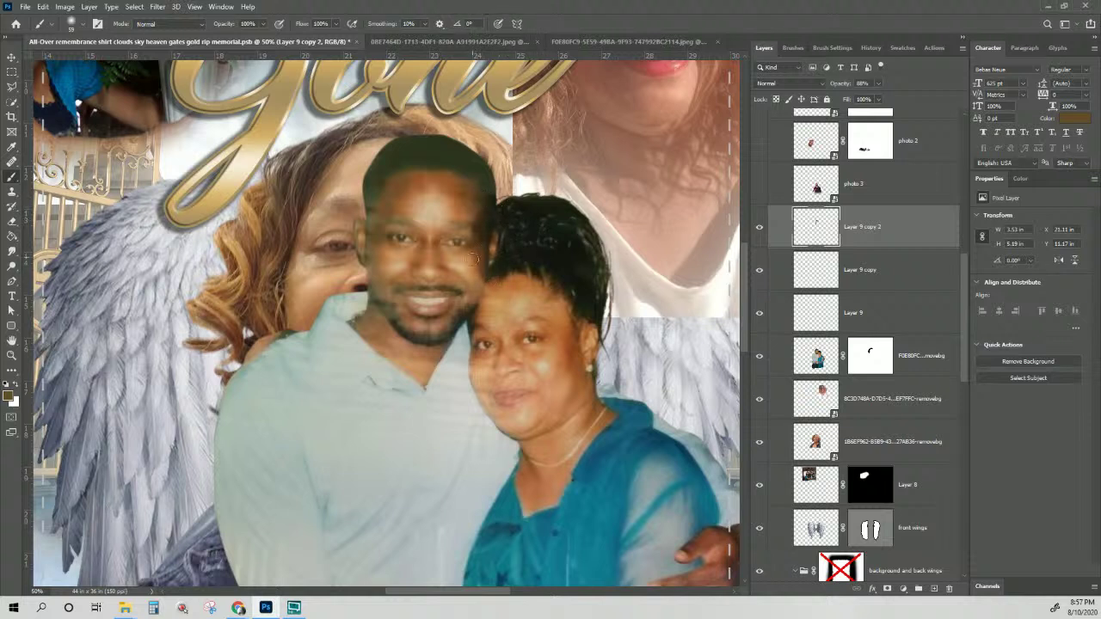
pyautogui.keyDown('alt'); pyautogui.click(469, 306); pyautogui.keyUp('alt')
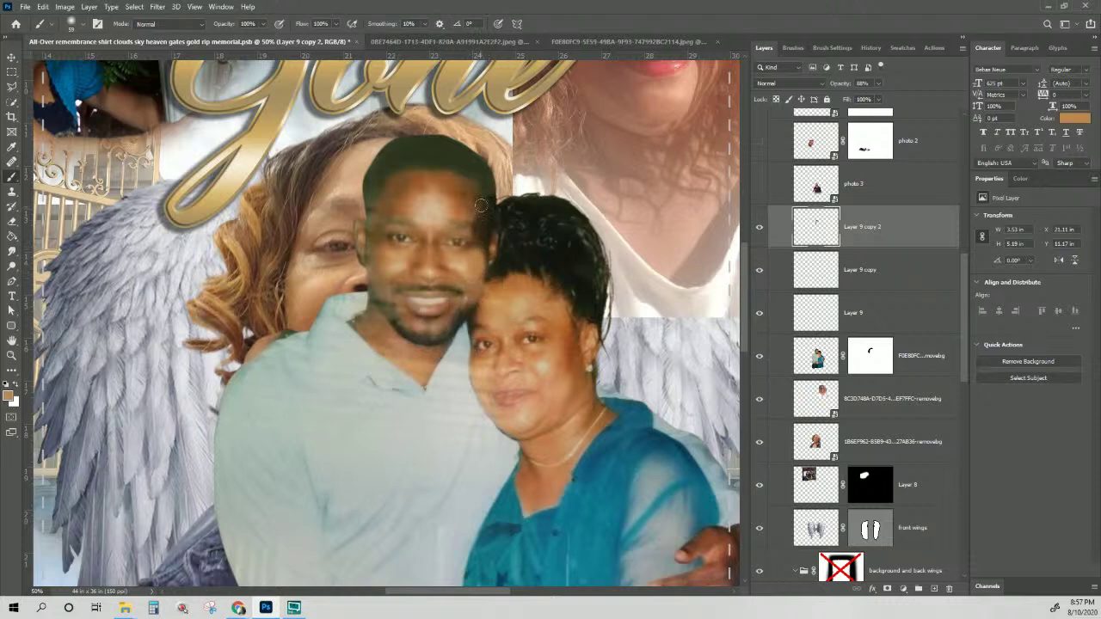
pyautogui.keyDown('alt'); pyautogui.click(475, 239); pyautogui.keyUp('alt')
pyautogui.moveTo(483, 240); pyautogui.dragTo(481, 257)
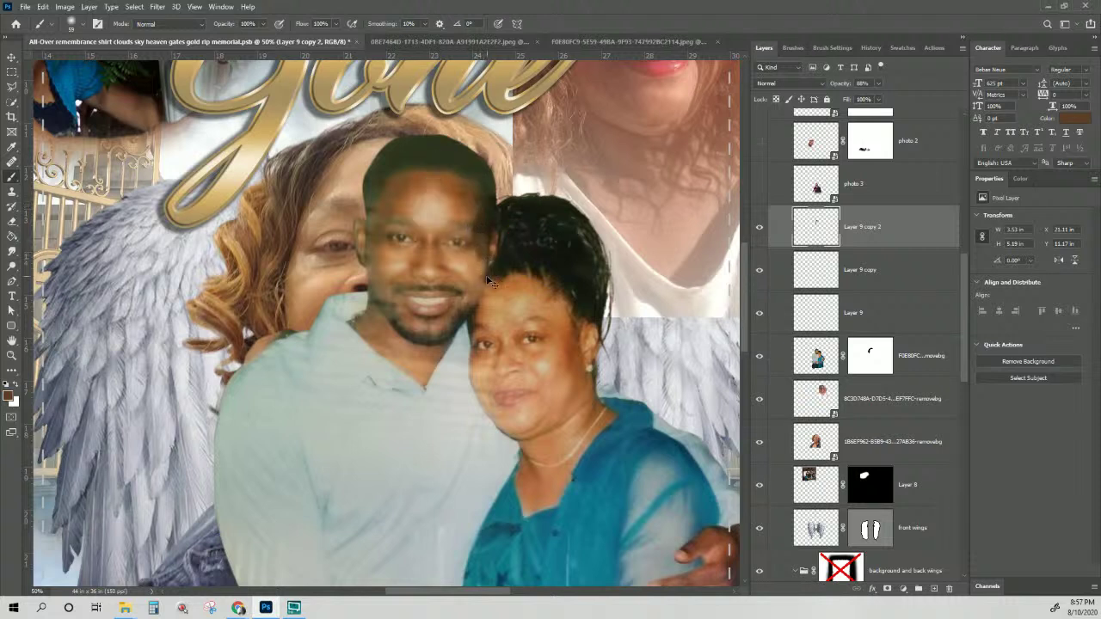
# - Compare the last brush stroke by undoing and redoing it, and lower the retouching layer's opacity to 62%
pyautogui.hotkey('ctrl', 'z')
pyautogui.hotkey('ctrl', 'shift', 'z')
pyautogui.click(877, 82)
pyautogui.moveTo(878, 96); pyautogui.dragTo(865, 104)
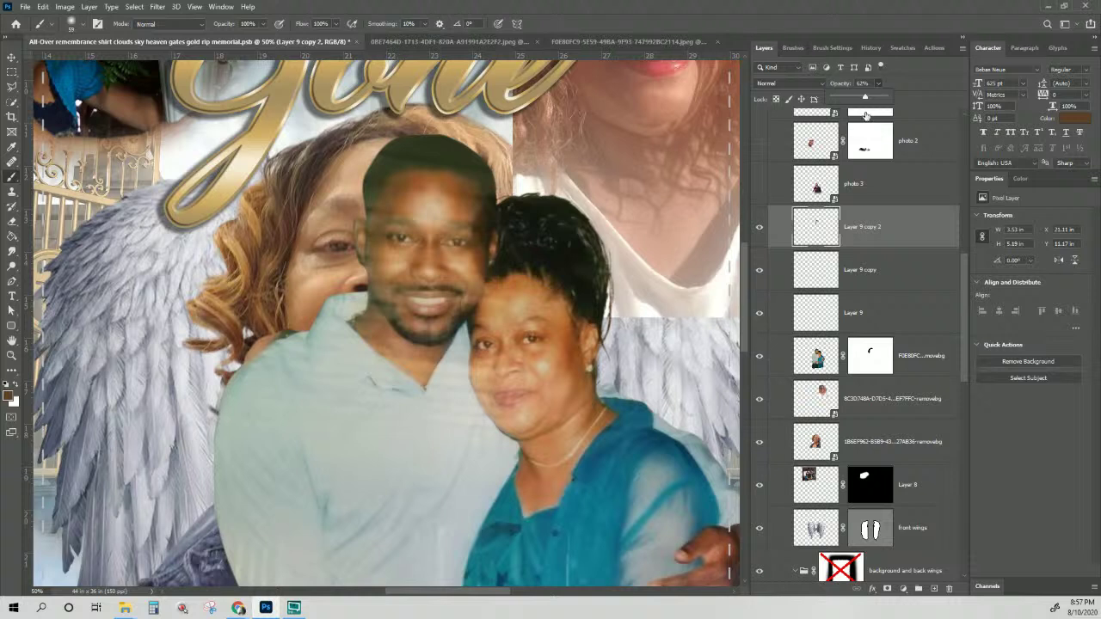
# - Compare the man's face with and without the top retouching layer, both up close and in the full shirt view
pyautogui.click(758, 228)
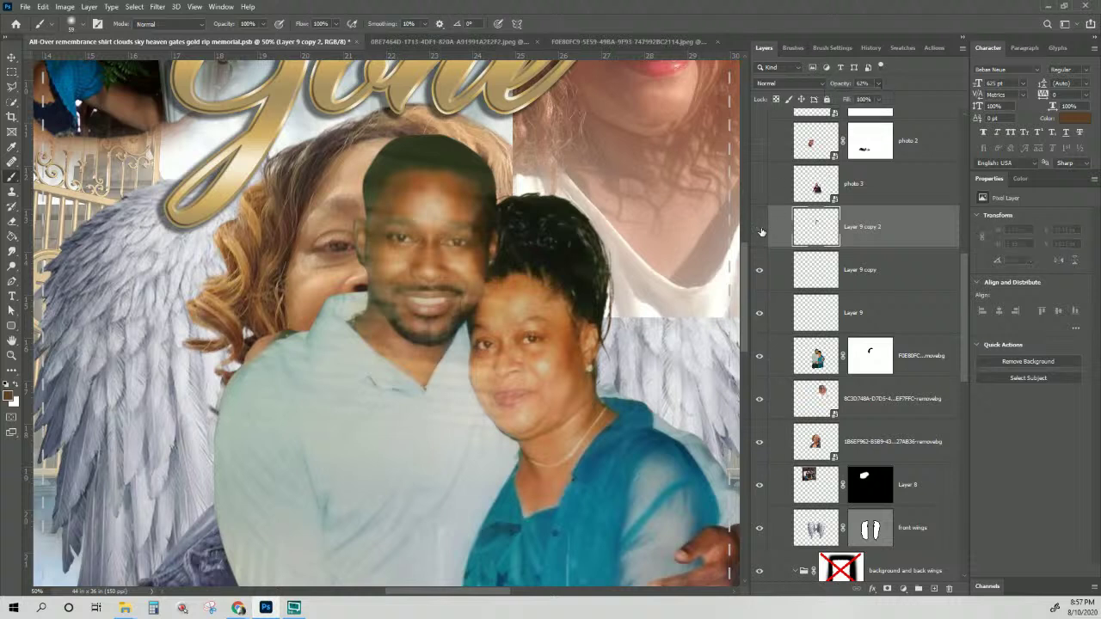
pyautogui.click(760, 229)
pyautogui.click(760, 230)
pyautogui.click(760, 231)
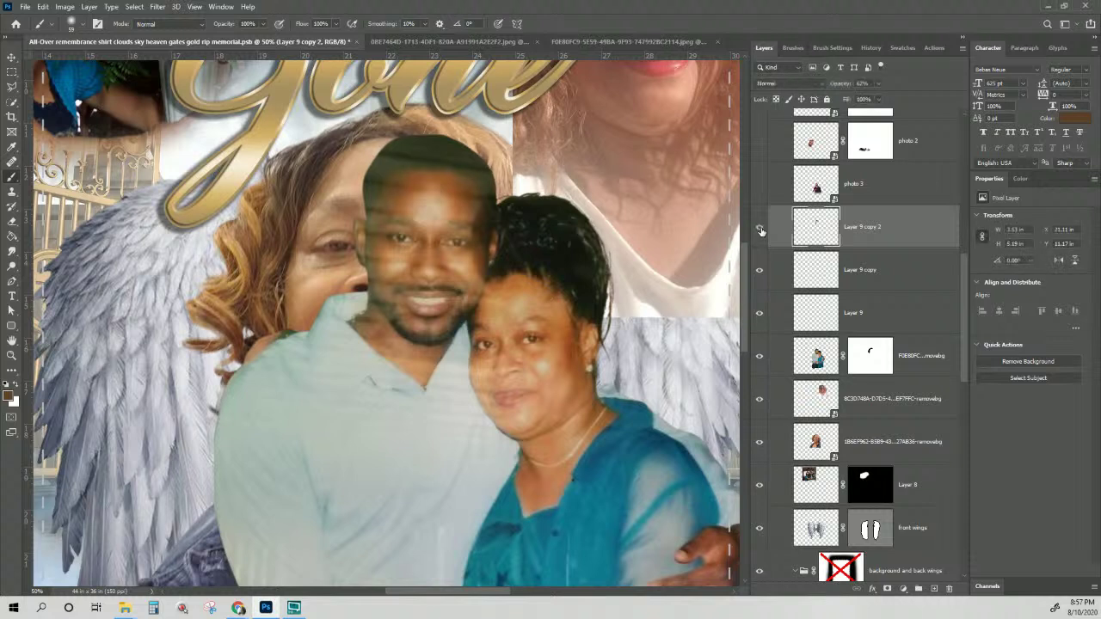
pyautogui.click(760, 229)
pyautogui.hotkey('ctrl', '-')
pyautogui.hotkey('ctrl', '-')
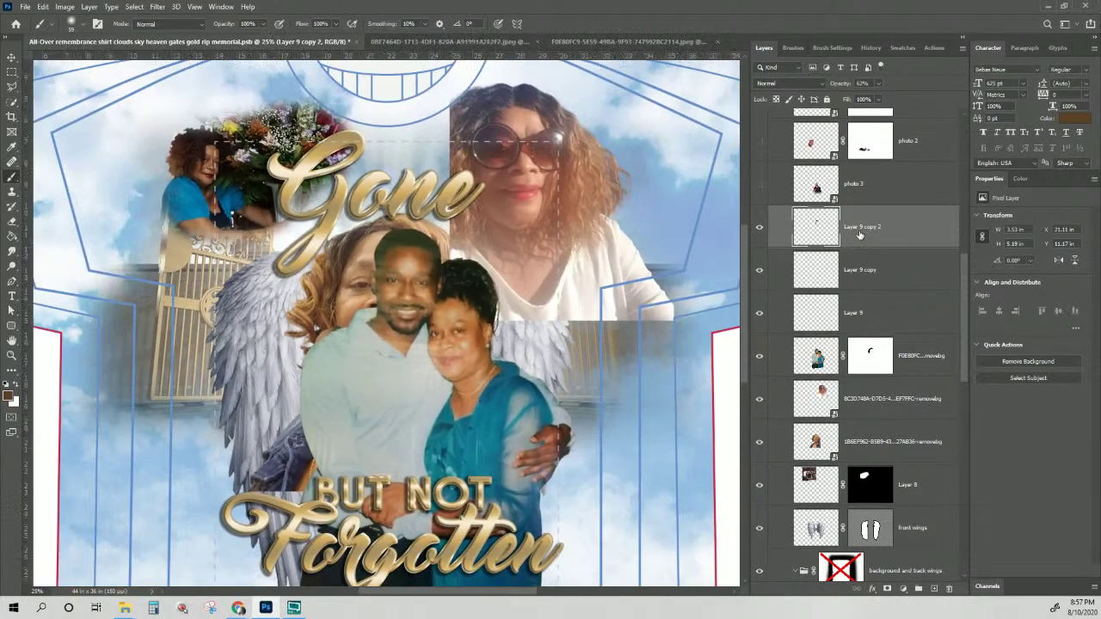
pyautogui.hotkey('ctrl', '-')
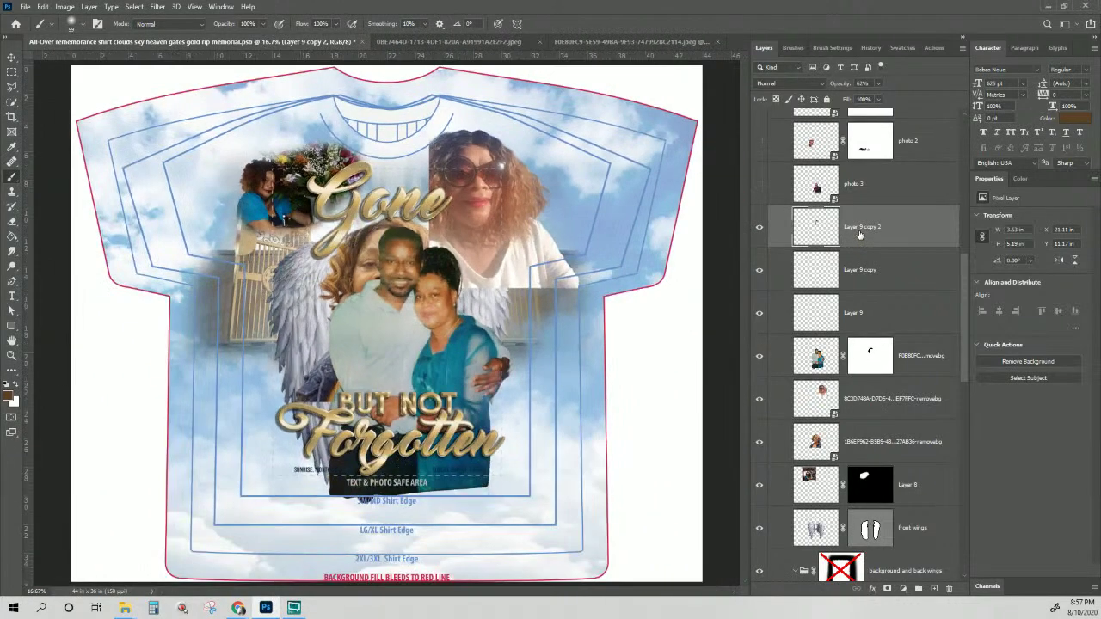
pyautogui.click(761, 231)
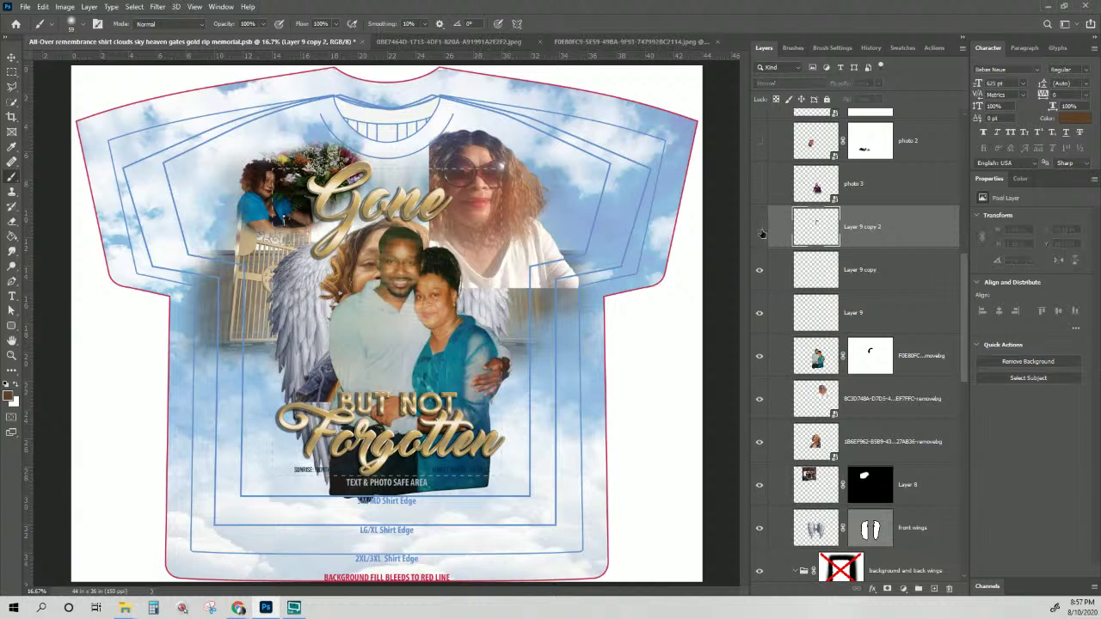
pyautogui.click(760, 230)
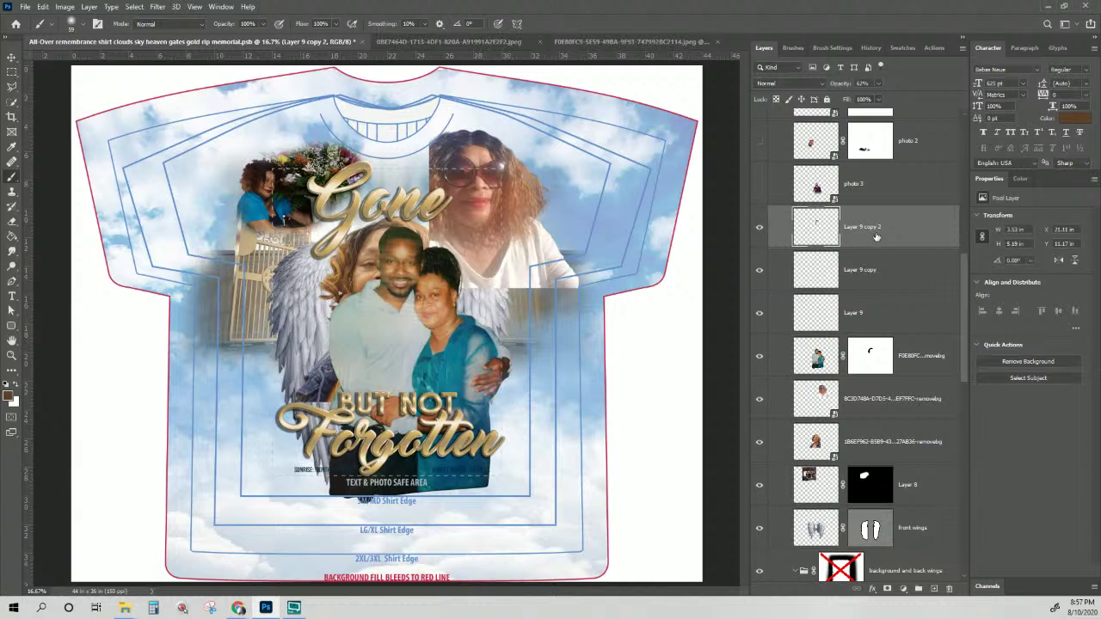
# - Raise the top retouching layer's opacity to 83% and check the couple within the whole design
pyautogui.moveTo(884, 100); pyautogui.dragTo(892, 100)
pyautogui.click(861, 226)
pyautogui.hotkey('ctrl', '+')
pyautogui.hotkey('ctrl', '+')
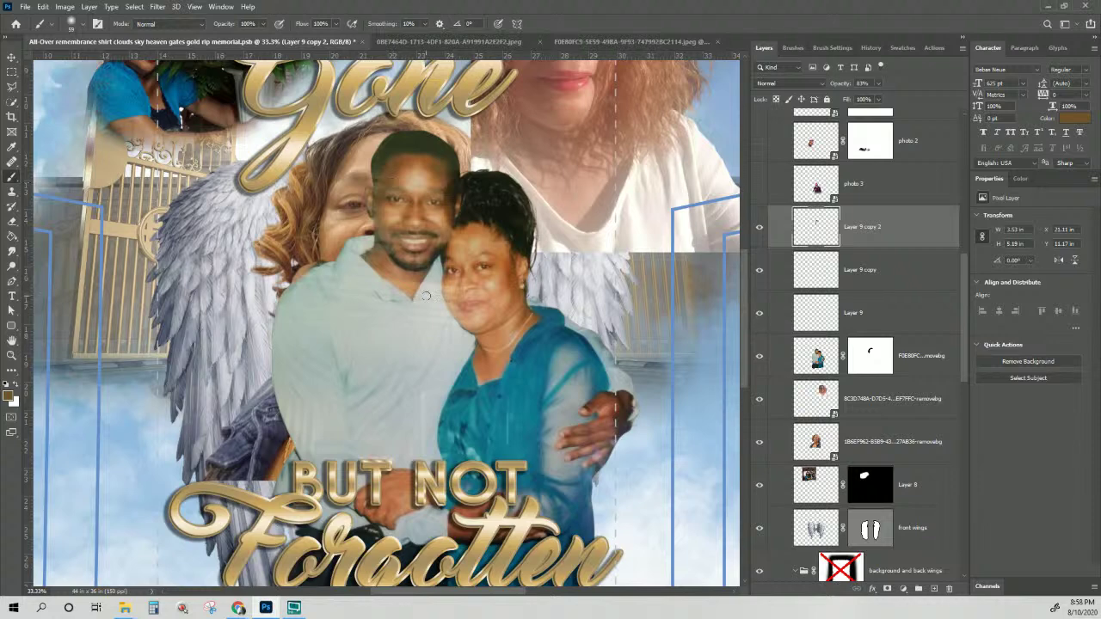
pyautogui.scroll(-2, 424, 294)
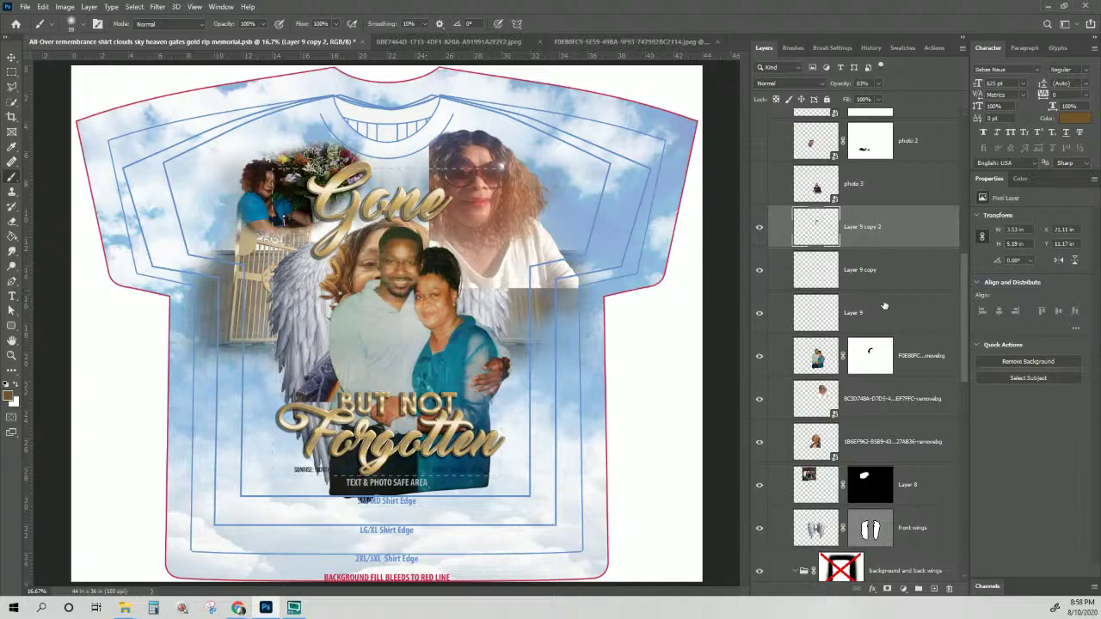
# - Merge the three retouching layers with the masked couple cutout into a single layer
pyautogui.keyDown('shift'); pyautogui.click(911, 359); pyautogui.keyUp('shift')
pyautogui.rightClick(912, 360)
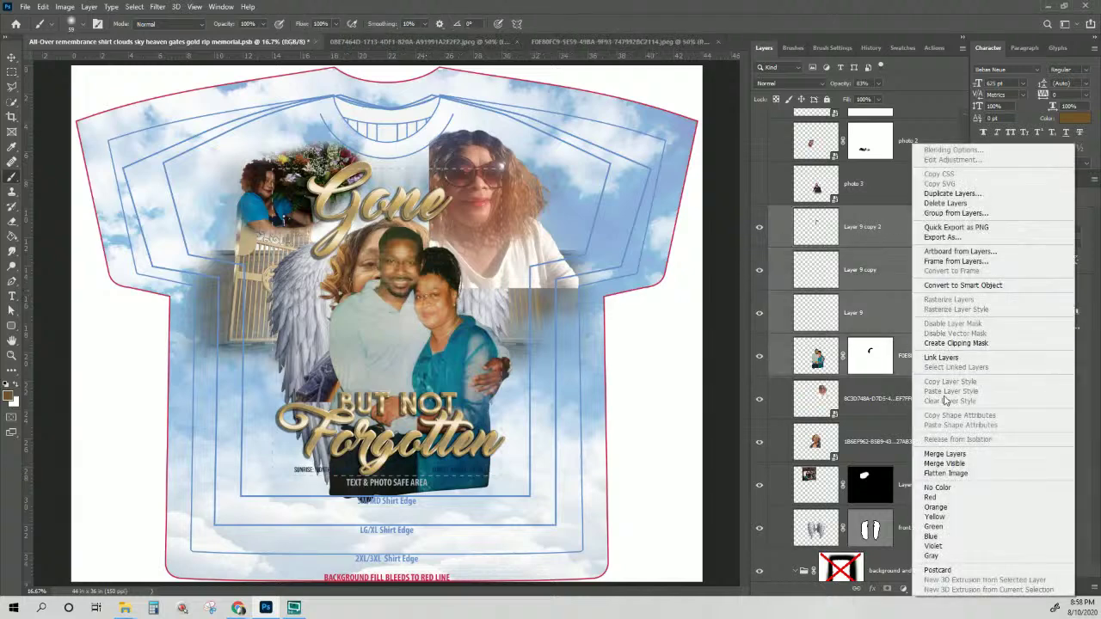
pyautogui.click(946, 453)
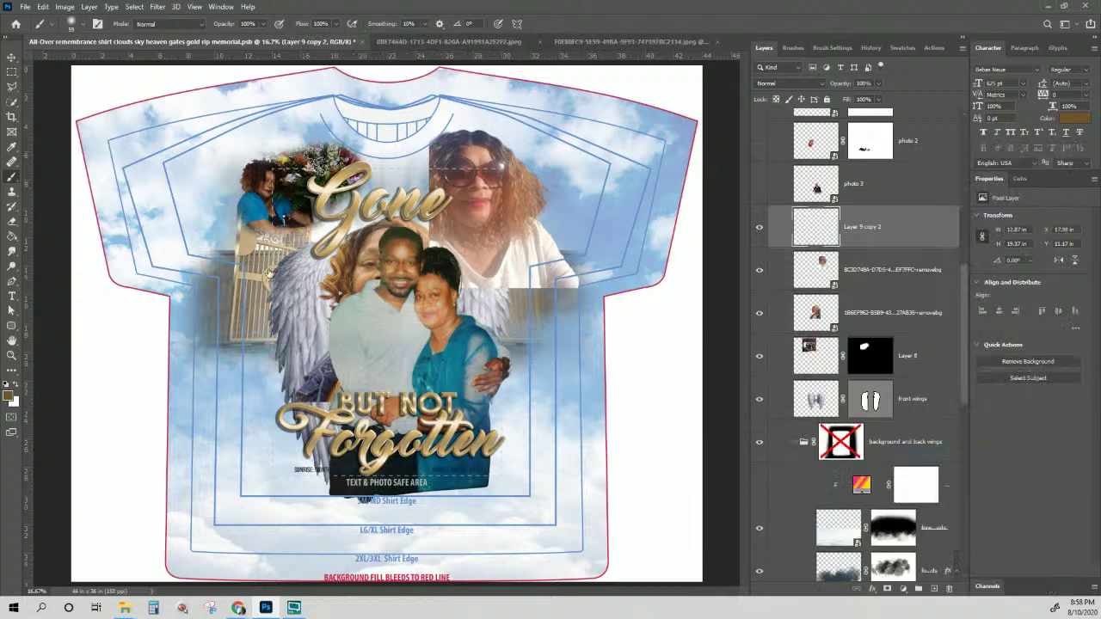
# - Move the couple cutout to the left of the central portrait and the flower photo on Layer 8 onto the right-hand sleeve
pyautogui.click(11, 57)
pyautogui.moveTo(457, 385); pyautogui.dragTo(310, 378)
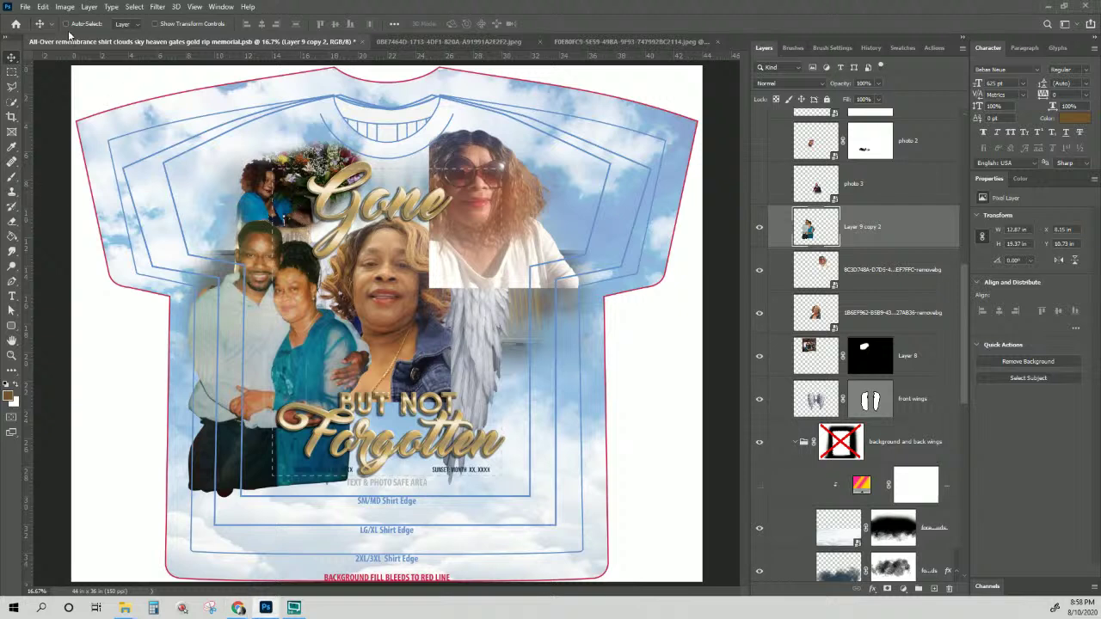
pyautogui.rightClick(297, 160)
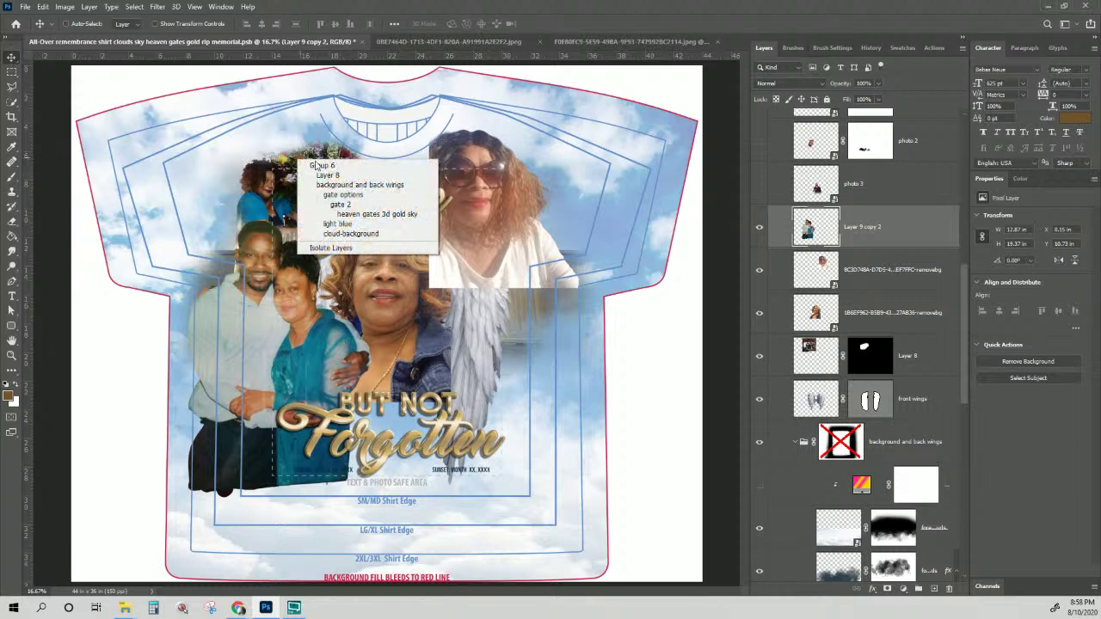
pyautogui.rightClick(259, 172)
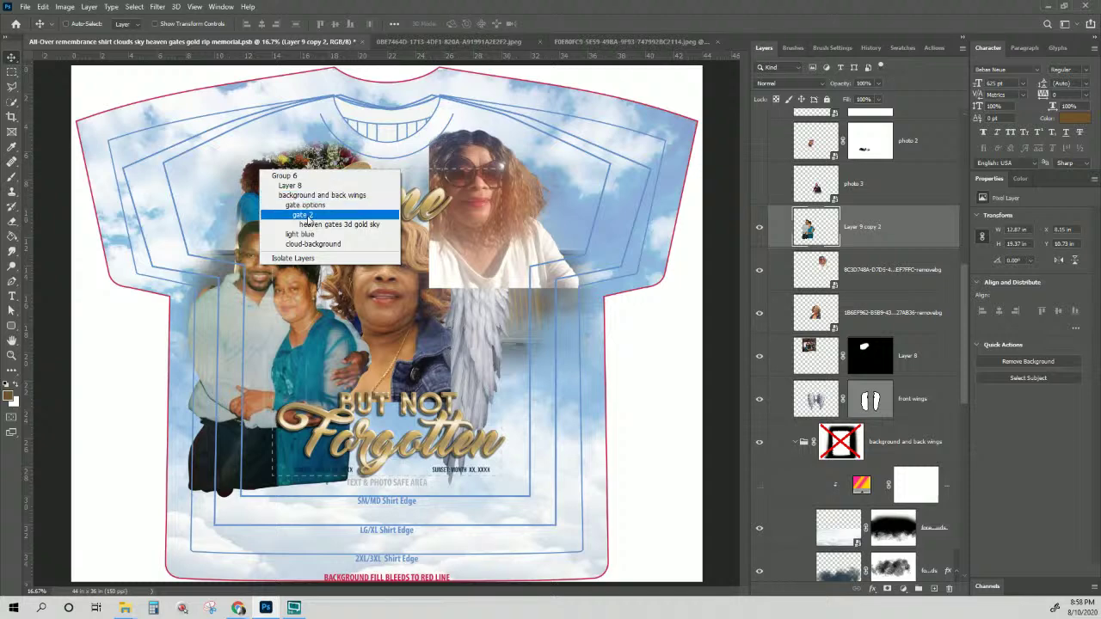
pyautogui.click(290, 184)
pyautogui.moveTo(289, 184); pyautogui.dragTo(572, 207)
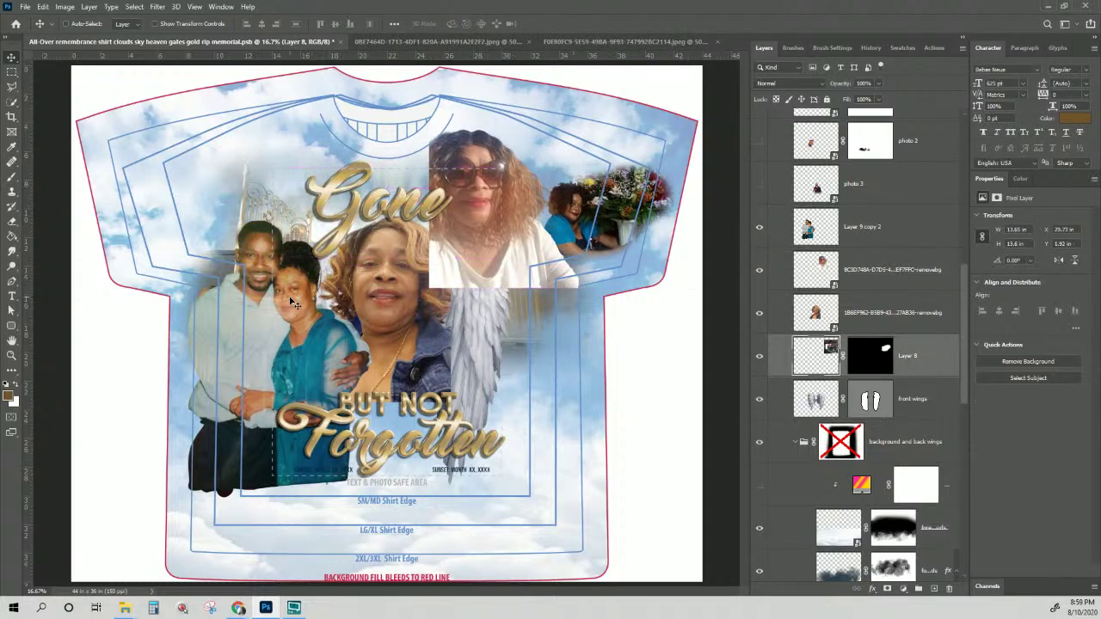
# - Place the couple layer beneath the front wings and move the couple up behind the word "Gone"
pyautogui.rightClick(292, 298)
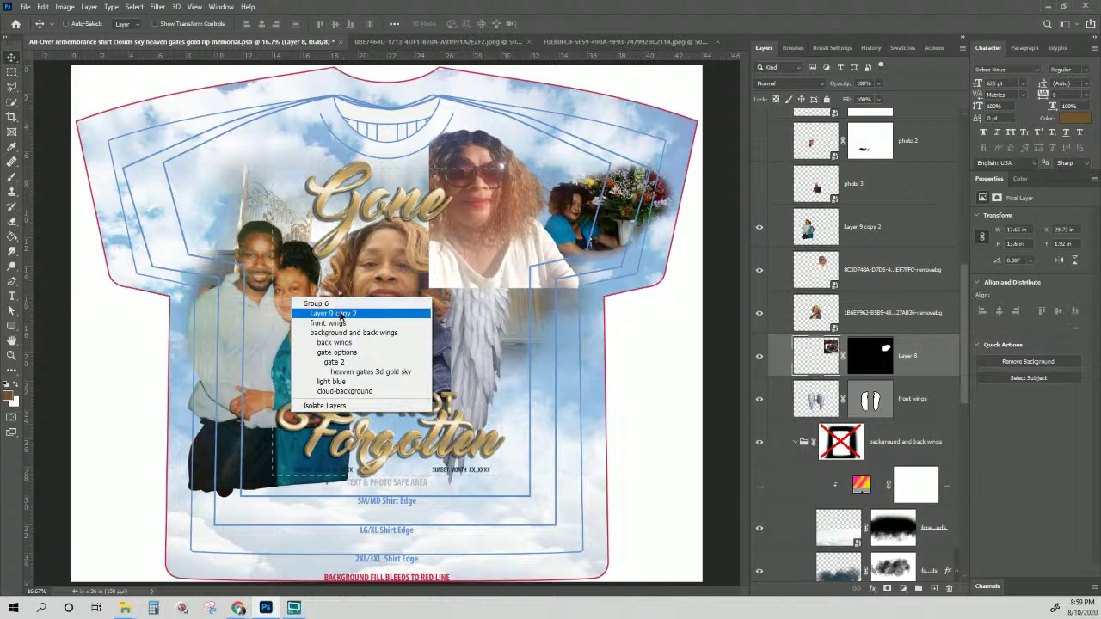
pyautogui.click(341, 317)
pyautogui.moveTo(901, 229); pyautogui.dragTo(896, 416)
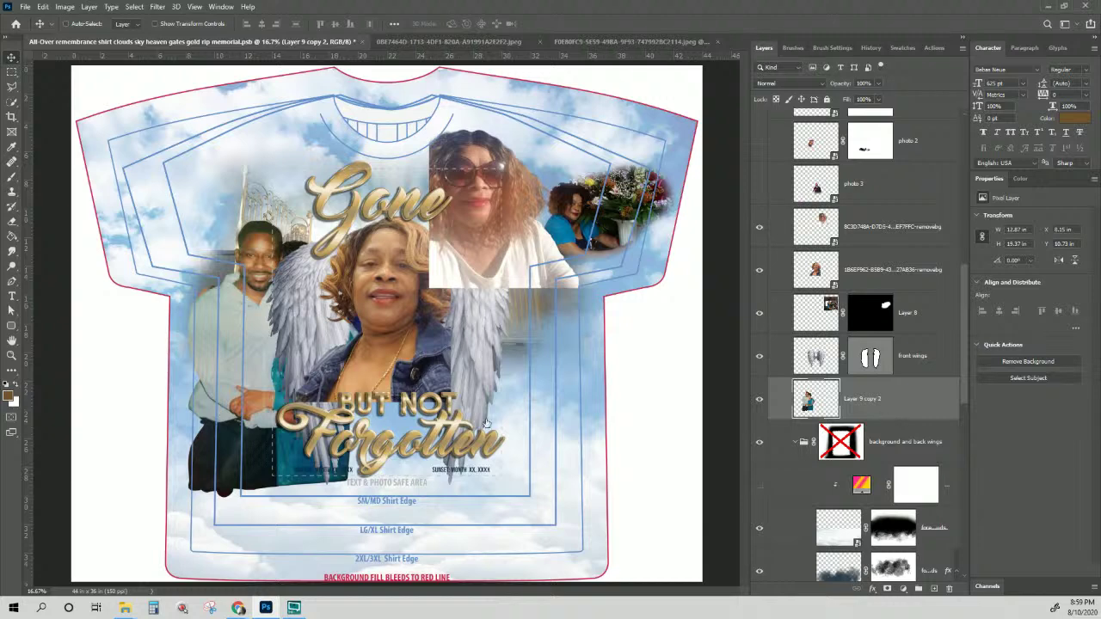
pyautogui.moveTo(271, 311); pyautogui.dragTo(294, 244)
pyautogui.scroll(-5, 851, 389)
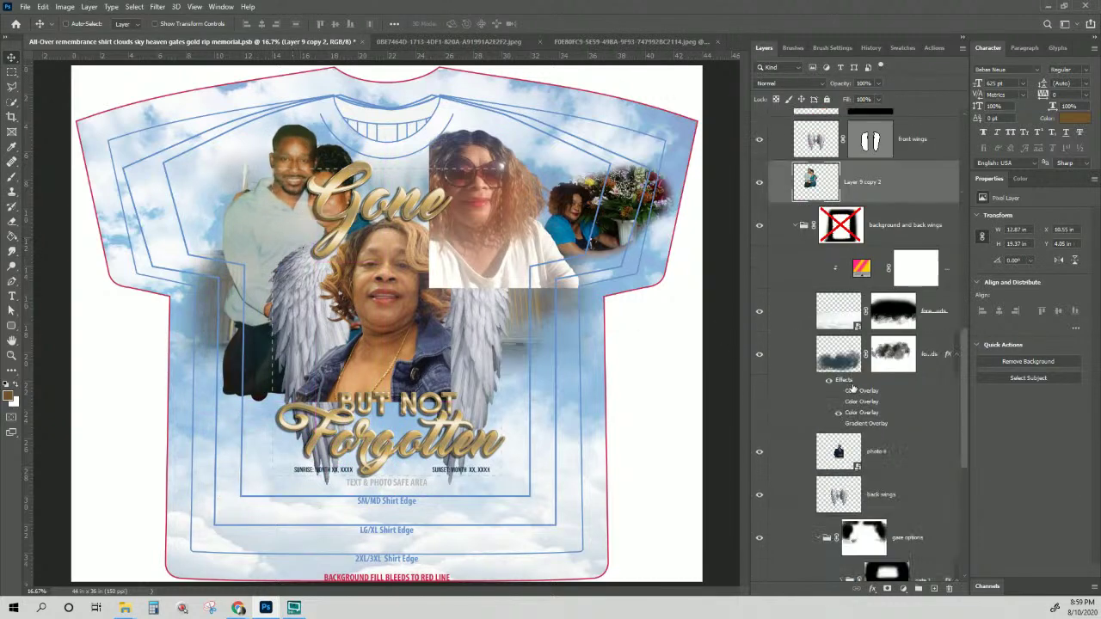
pyautogui.scroll(-5, 854, 388)
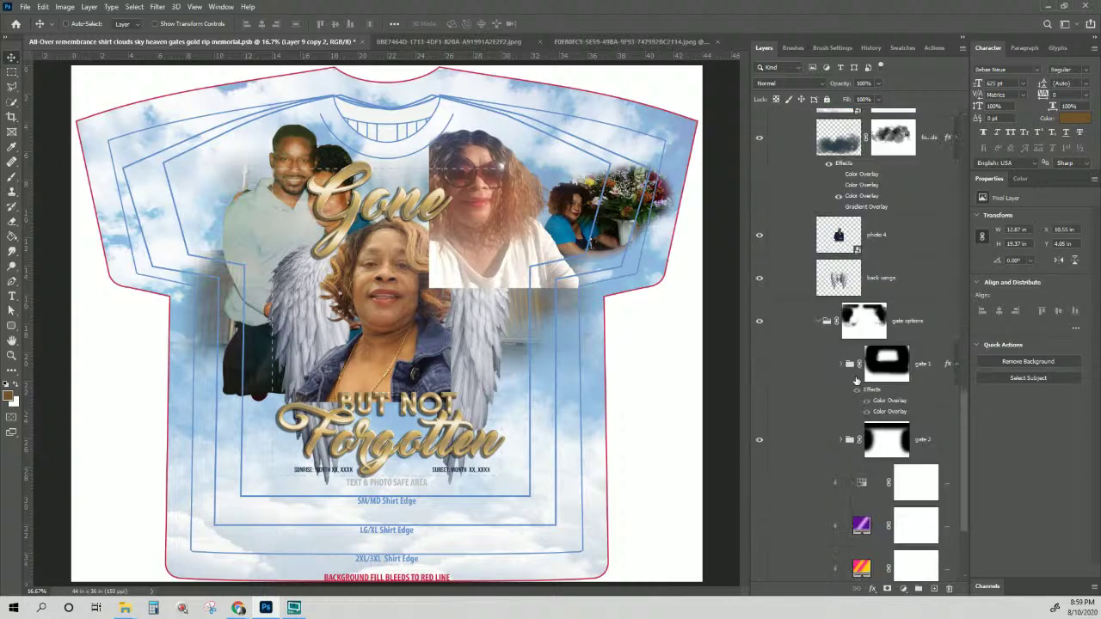
pyautogui.scroll(10, 848, 354)
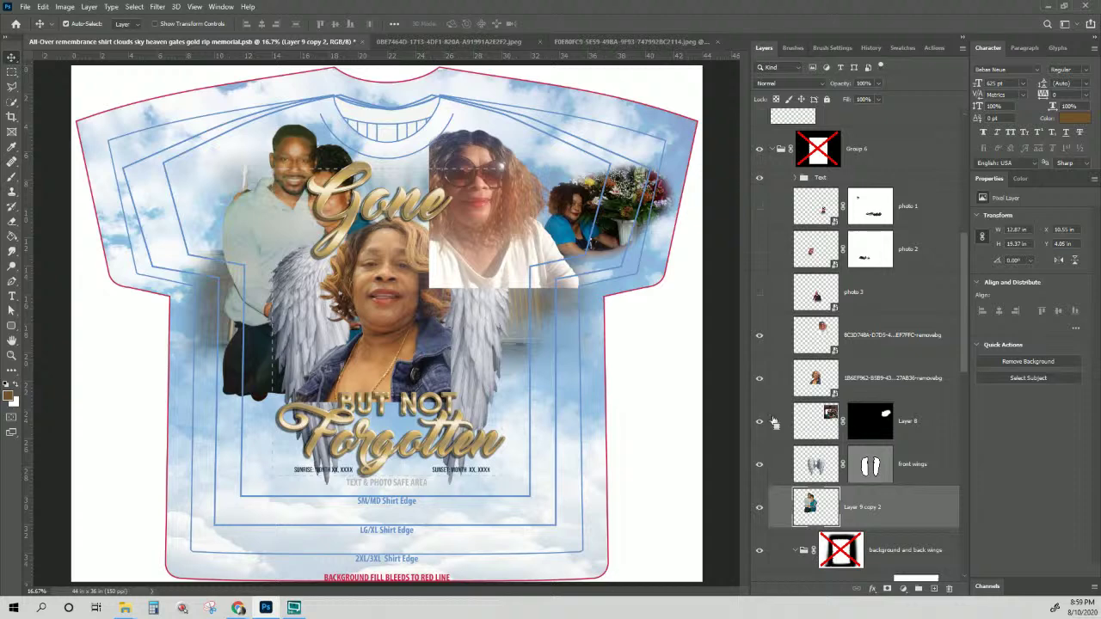
# - Scale the couple cutout to about 81%, move it to the design's lower left, and stack its layer directly below the Text group
pyautogui.hotkey('ctrl', 't')
pyautogui.moveTo(224, 123); pyautogui.dragTo(266, 170)
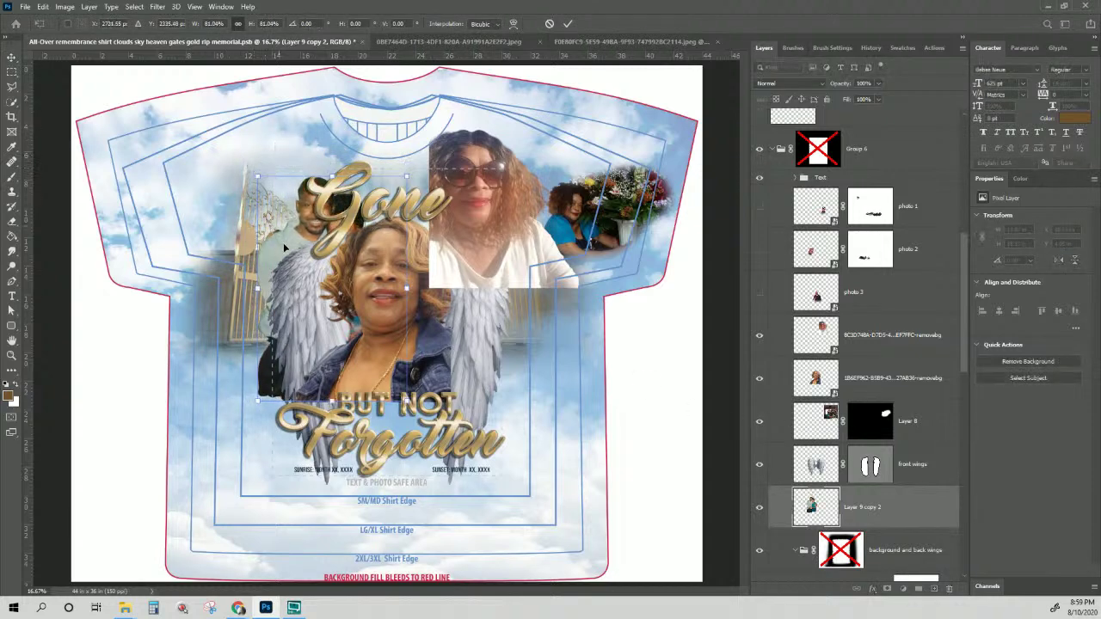
pyautogui.moveTo(284, 249); pyautogui.dragTo(267, 375)
pyautogui.moveTo(903, 509); pyautogui.dragTo(873, 187)
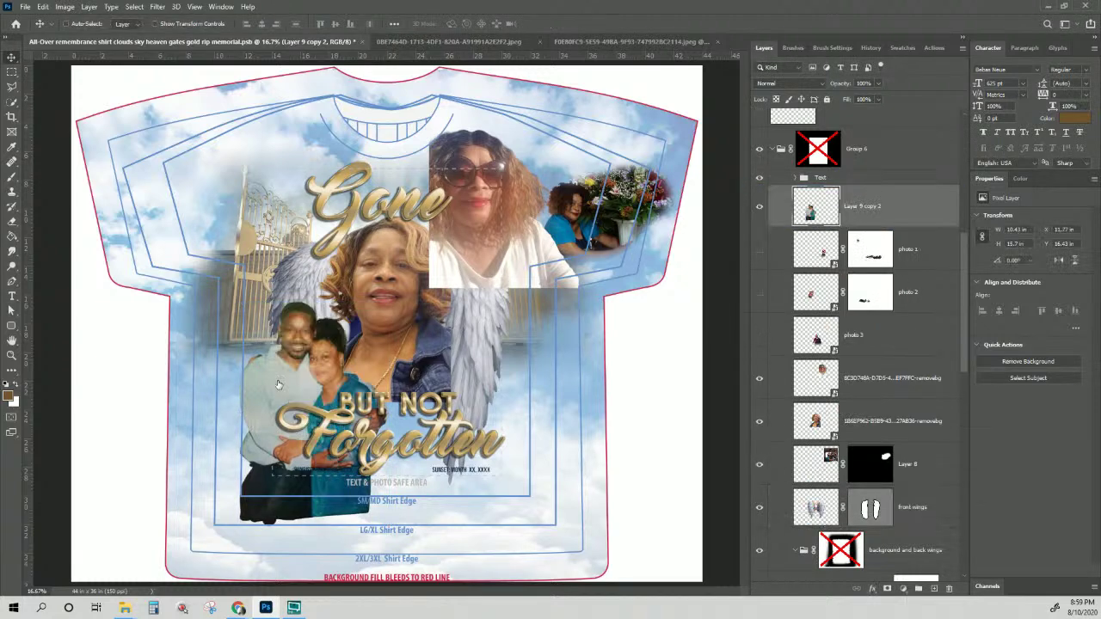
# - Move the cutout of the woman in sunglasses to the design's lower right beside the central portrait and scale it to about 61%
pyautogui.rightClick(525, 225)
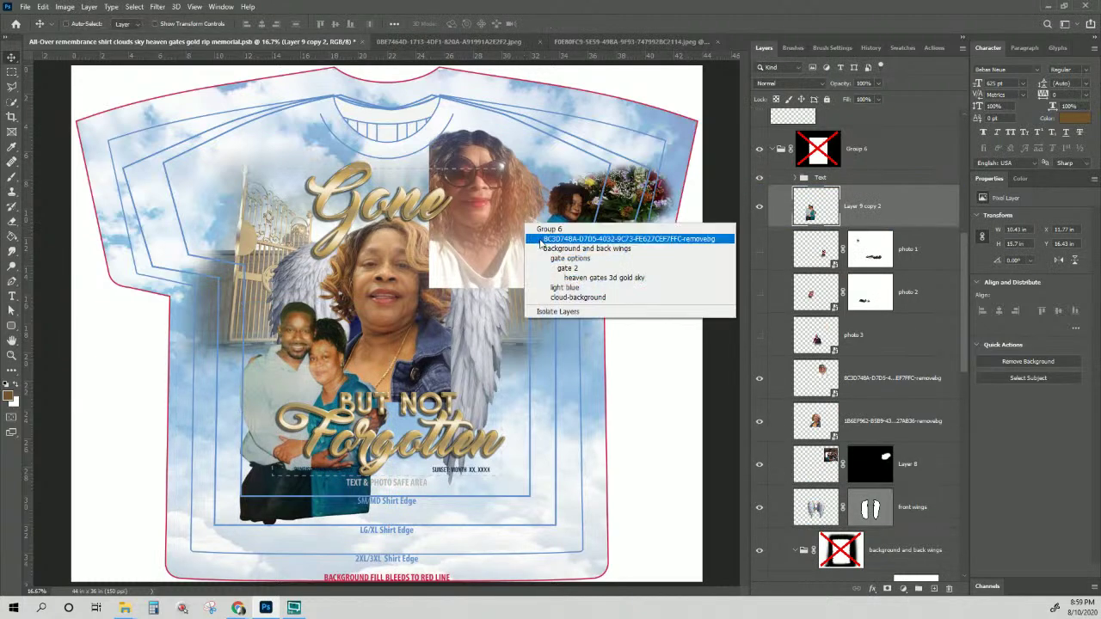
pyautogui.click(544, 241)
pyautogui.moveTo(523, 245); pyautogui.dragTo(531, 435)
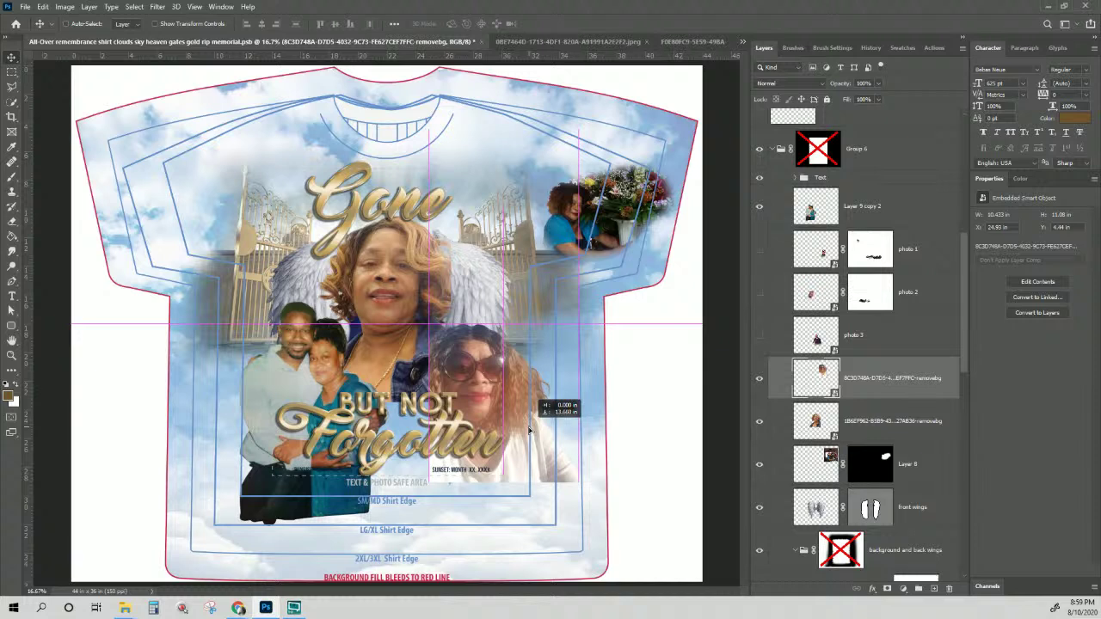
pyautogui.moveTo(529, 430); pyautogui.dragTo(533, 434)
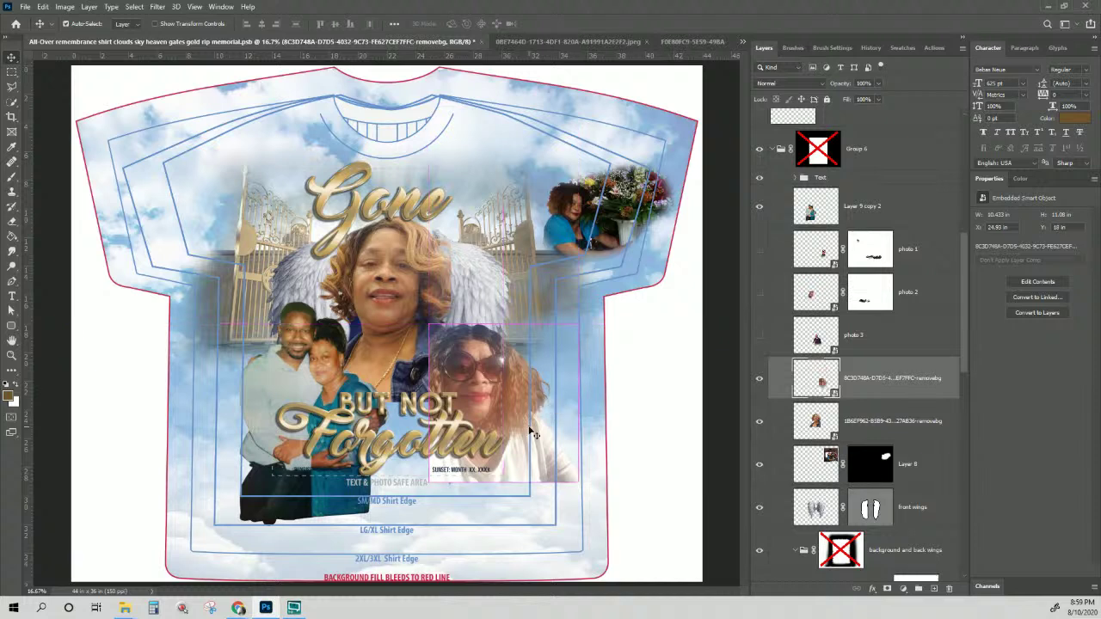
pyautogui.hotkey('ctrl', 't')
pyautogui.moveTo(582, 483); pyautogui.dragTo(543, 444)
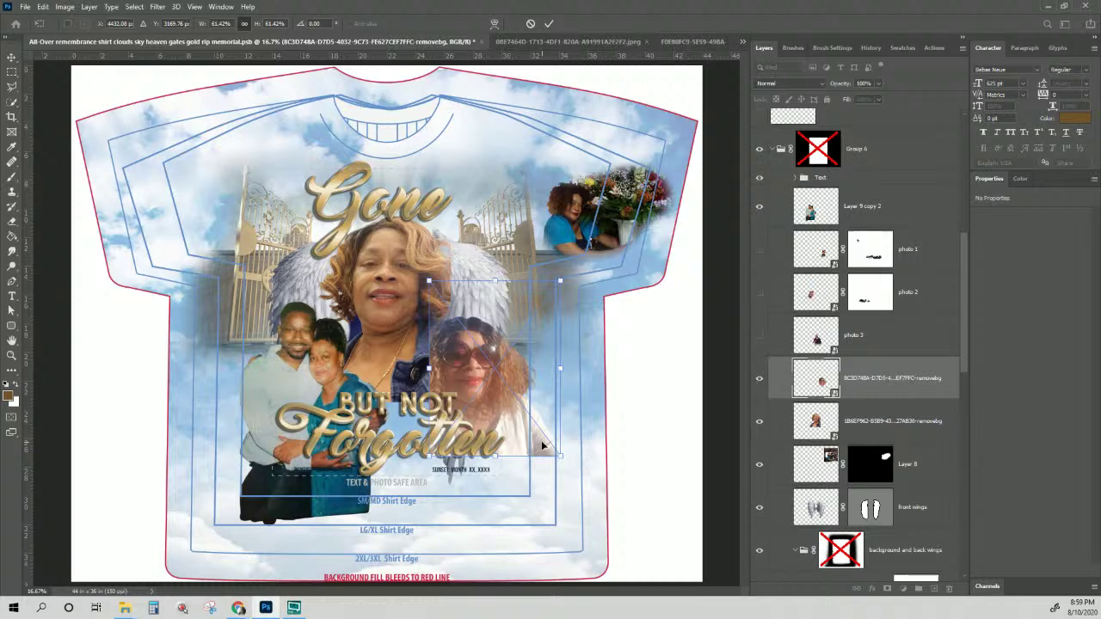
pyautogui.press('Return')
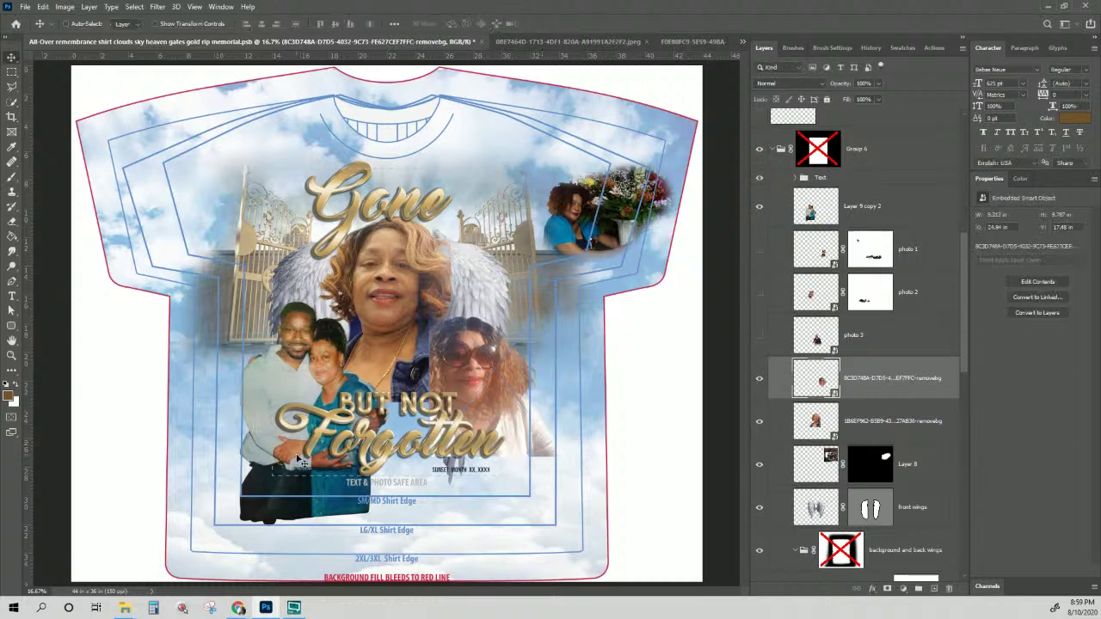
# - Add a layer mask to the couple cutout on Layer 9 copy 2 and fade its lower edge with a large soft black brush
pyautogui.rightClick(303, 382)
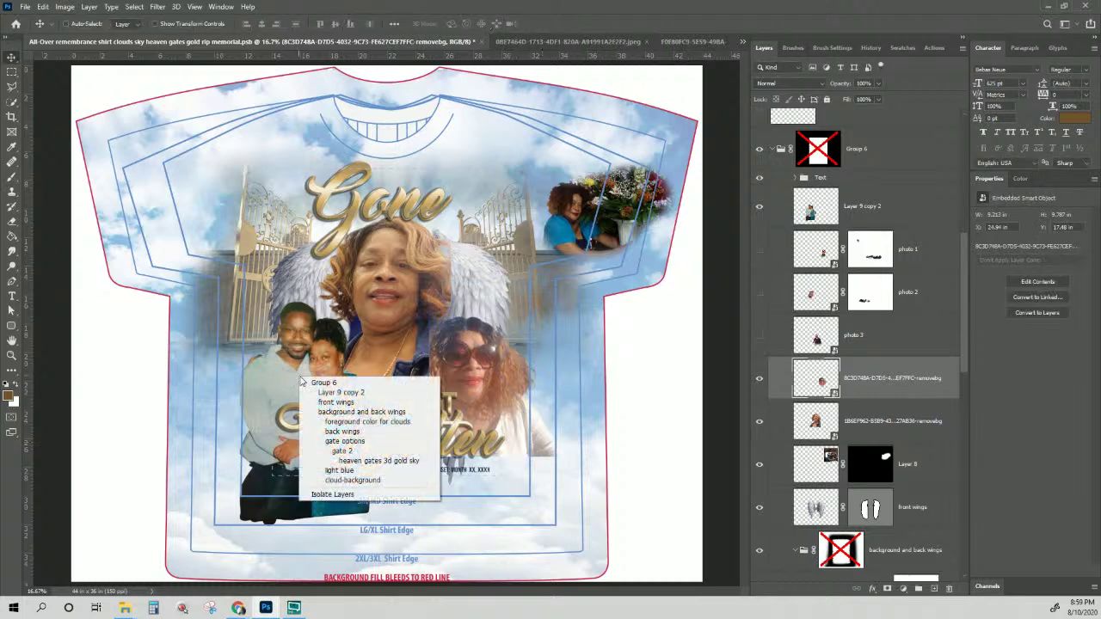
pyautogui.click(321, 397)
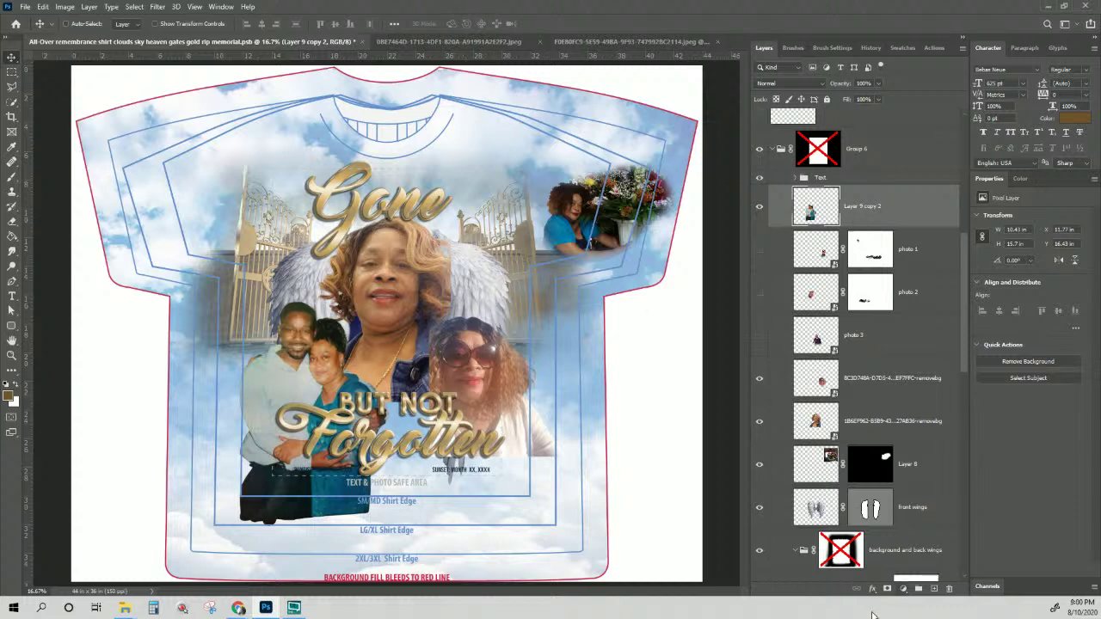
pyautogui.click(887, 590)
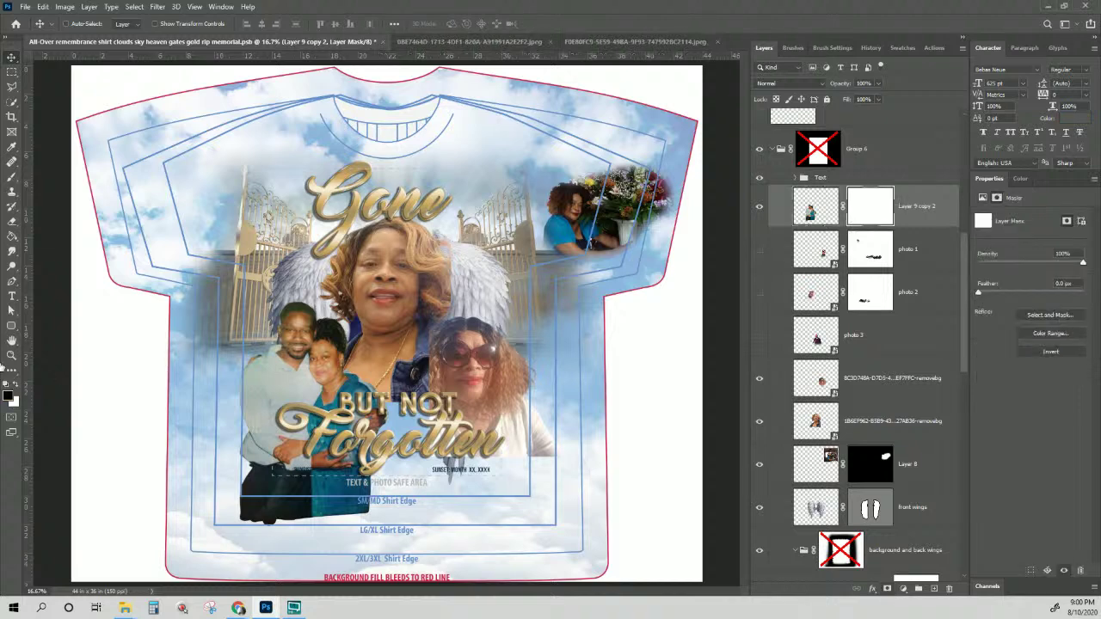
pyautogui.click(12, 176)
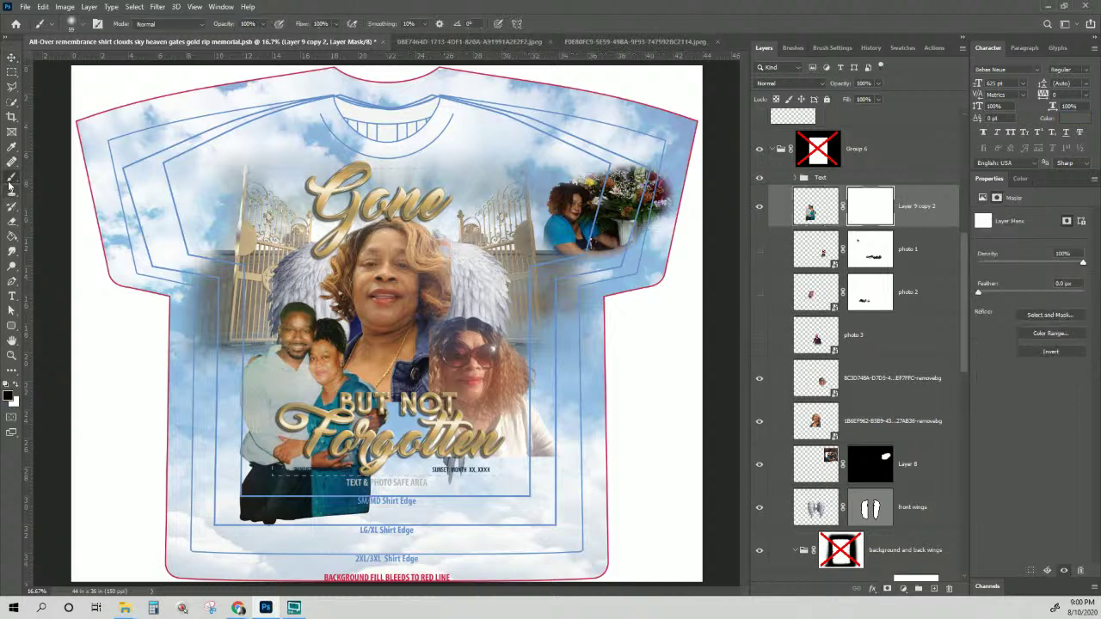
pyautogui.rightClick(181, 179)
pyautogui.moveTo(269, 204); pyautogui.dragTo(298, 203)
pyautogui.press('Return')
pyautogui.moveTo(184, 479)
pyautogui.mouseDown()
pyautogui.moveTo(250, 528)
pyautogui.moveTo(321, 538)
pyautogui.moveTo(387, 530)
pyautogui.moveTo(287, 543)
pyautogui.moveTo(200, 517)
pyautogui.moveTo(314, 544)
pyautogui.moveTo(425, 518)
pyautogui.moveTo(302, 539)
pyautogui.moveTo(221, 529)
pyautogui.moveTo(370, 524)
pyautogui.moveTo(419, 494)
pyautogui.moveTo(257, 528)
pyautogui.moveTo(204, 481)
pyautogui.moveTo(225, 507)
pyautogui.moveTo(202, 469)
pyautogui.mouseUp()
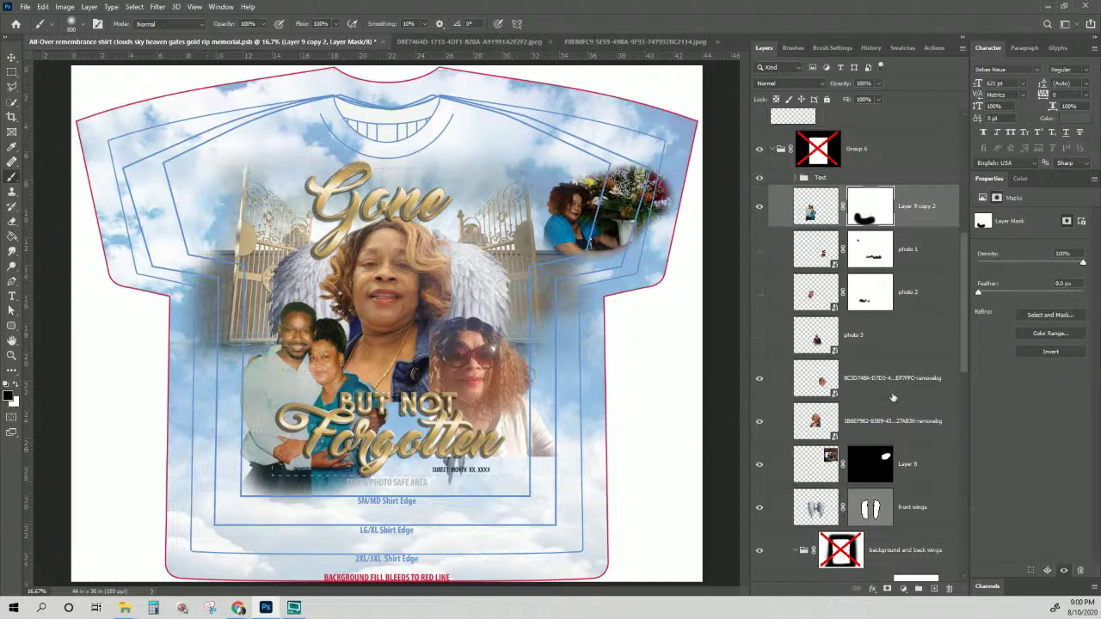
# - Hide the couple and sunglasses cutouts, then mask the central portrait and fade its bottom edge with the soft brush
pyautogui.click(890, 422)
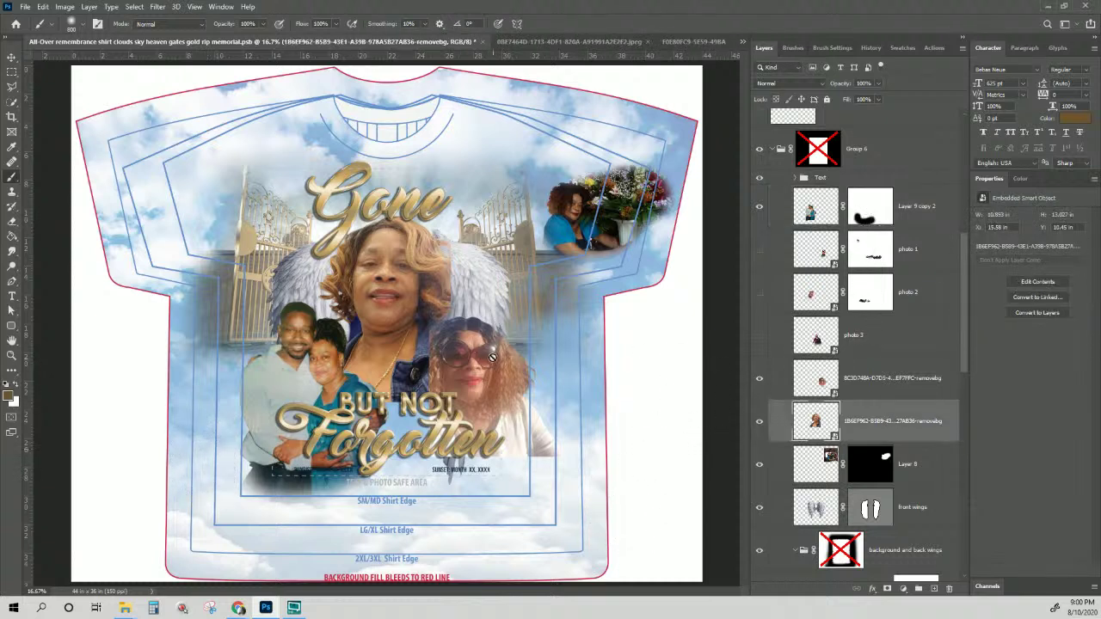
pyautogui.click(759, 423)
pyautogui.click(759, 423)
pyautogui.click(759, 378)
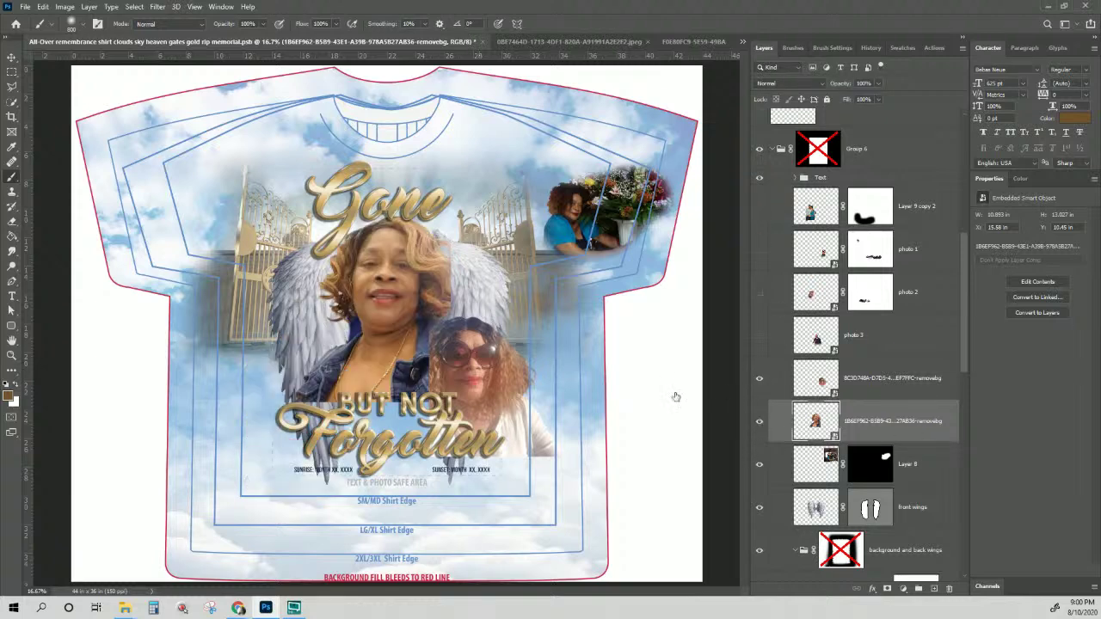
pyautogui.click(758, 378)
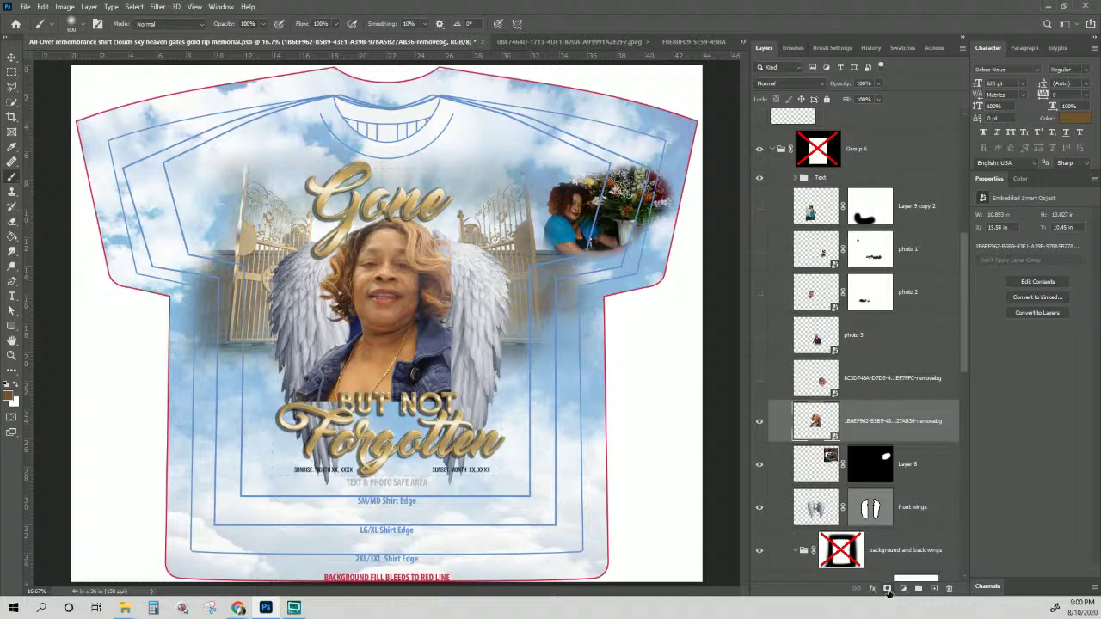
pyautogui.click(887, 590)
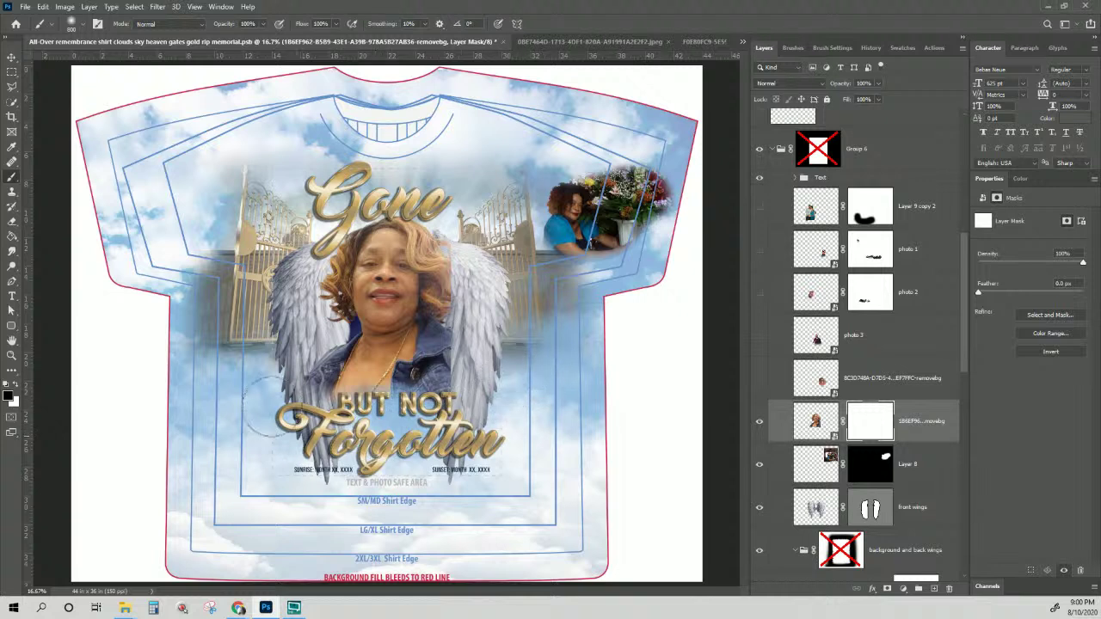
pyautogui.moveTo(267, 400)
pyautogui.mouseDown()
pyautogui.moveTo(236, 366)
pyautogui.moveTo(516, 417)
pyautogui.moveTo(520, 301)
pyautogui.mouseUp()
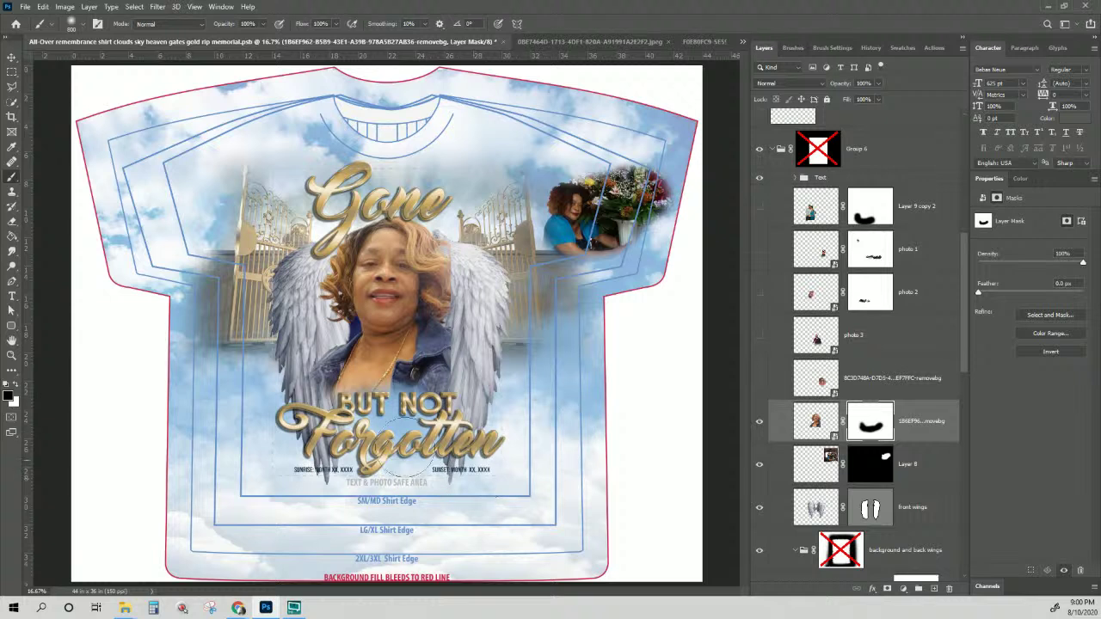
# - Show the sunglasses cutout again, add a layer mask, and softly brush away its bottom and left edges
pyautogui.click(12, 57)
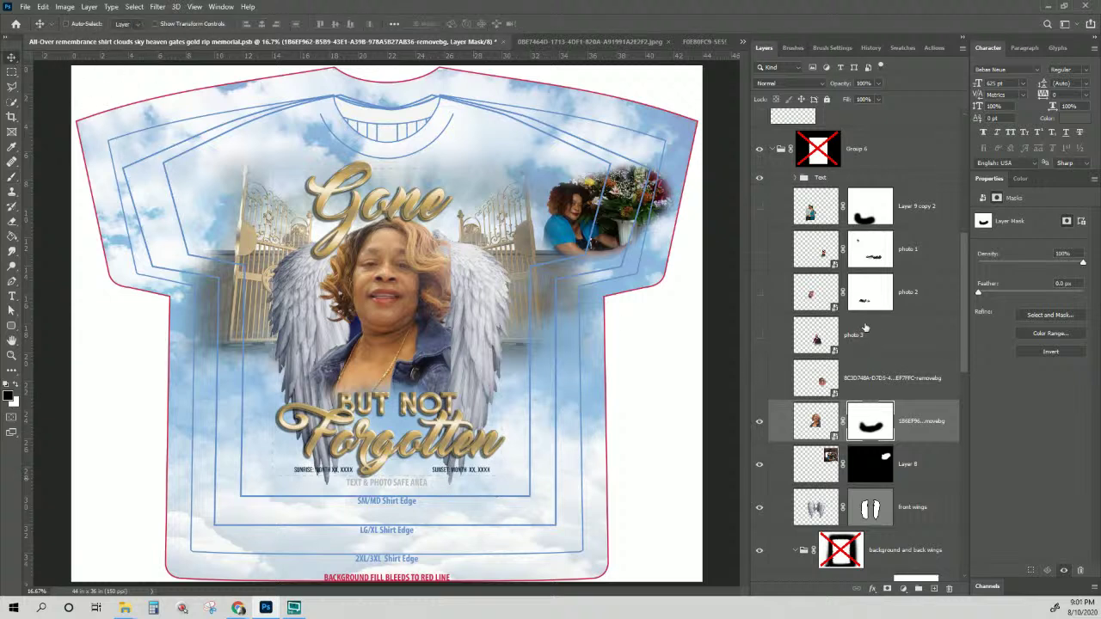
pyautogui.click(826, 380)
pyautogui.click(759, 381)
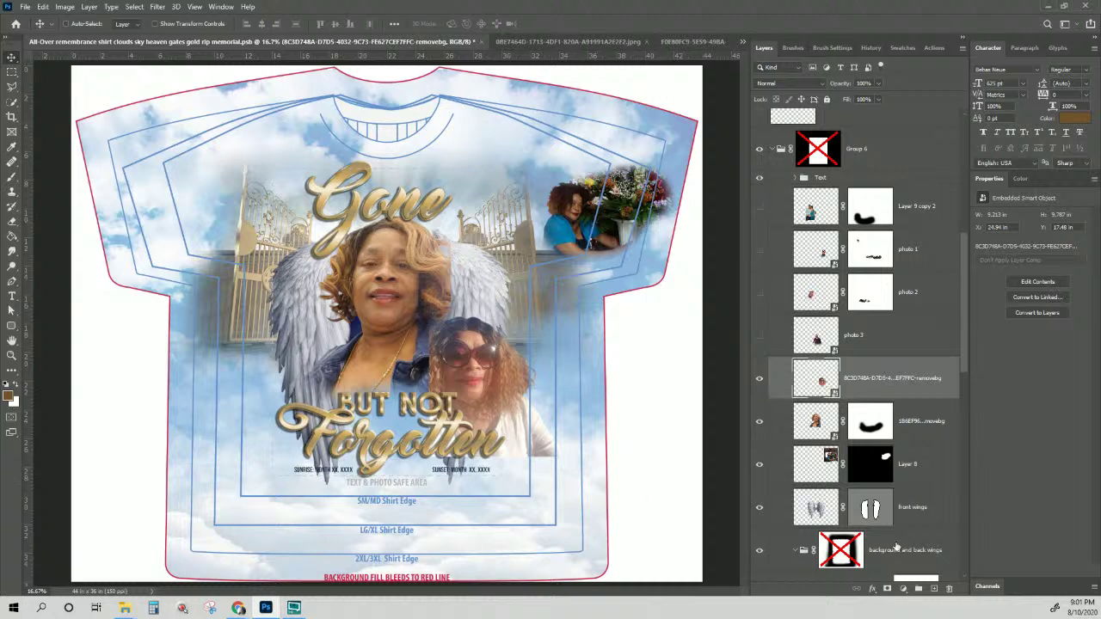
pyautogui.click(887, 589)
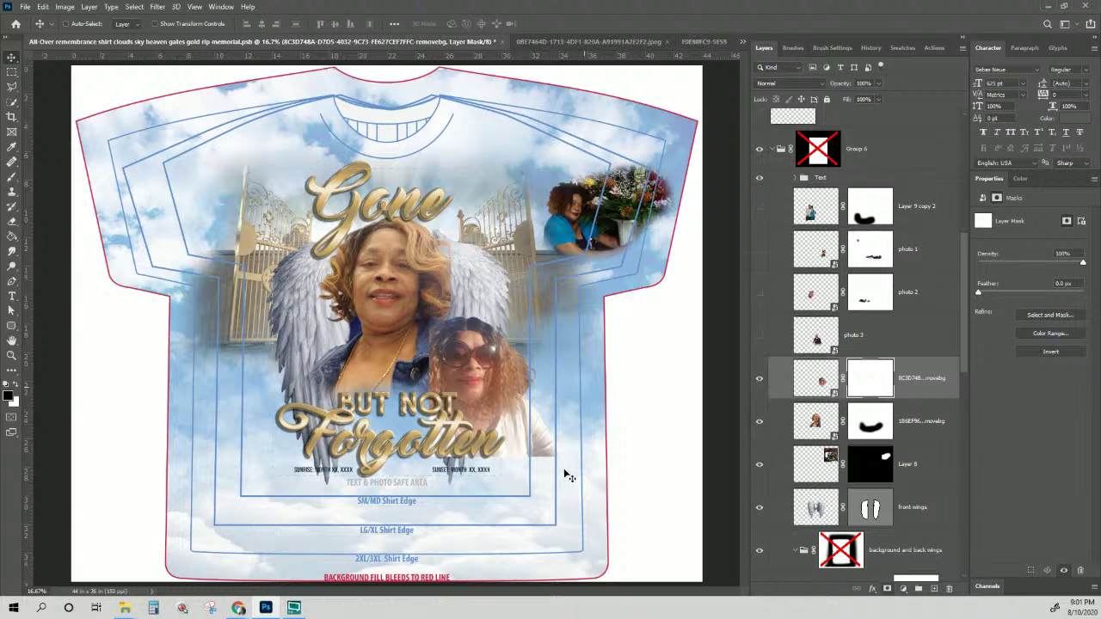
pyautogui.click(12, 176)
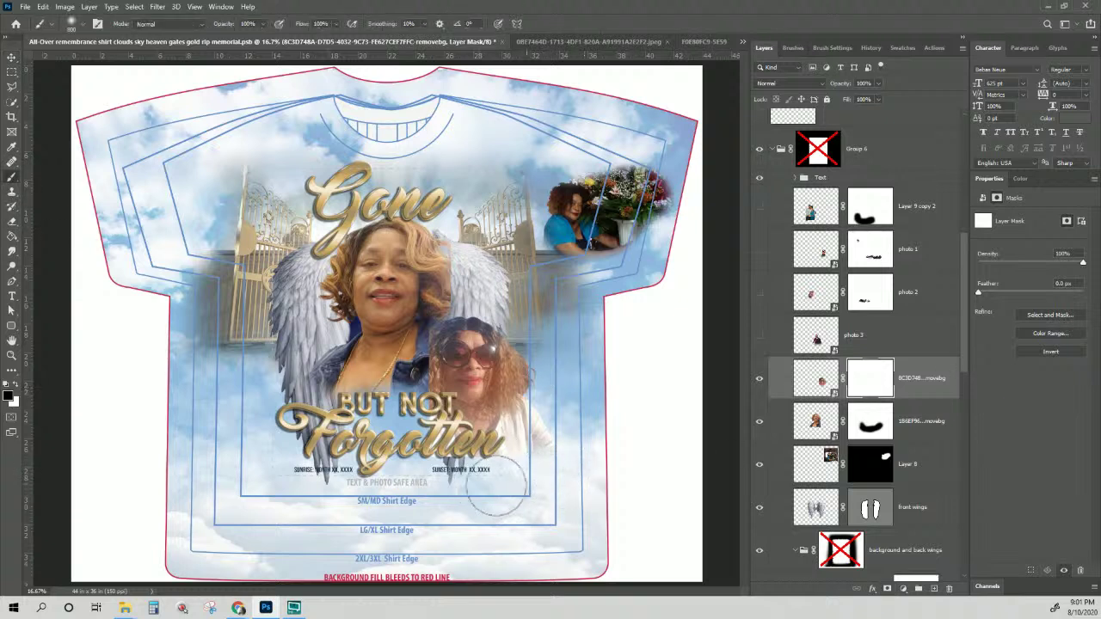
pyautogui.moveTo(400, 479); pyautogui.dragTo(421, 464)
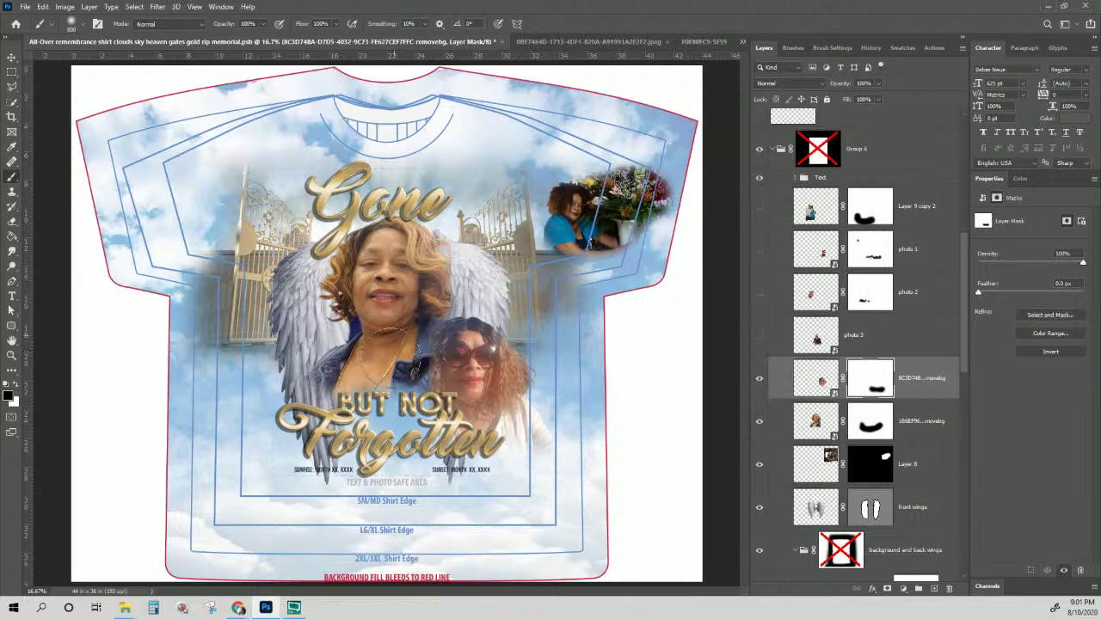
pyautogui.moveTo(394, 401); pyautogui.dragTo(388, 469)
pyautogui.moveTo(415, 380); pyautogui.dragTo(397, 370)
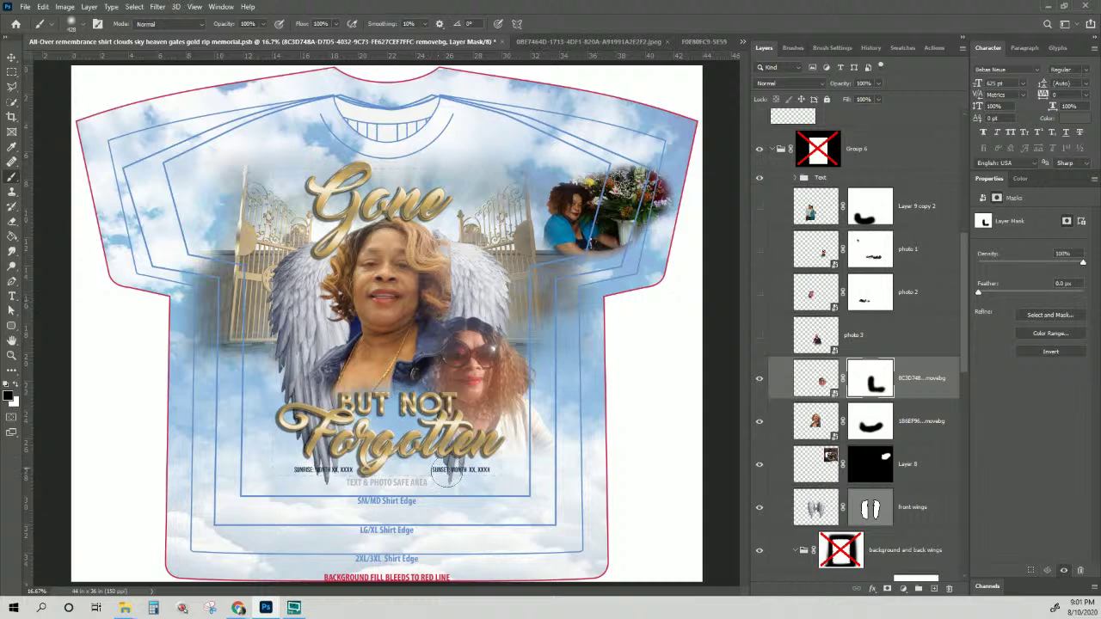
# - Show the couple cutout again and paint black on its mask to fade more of its lower edge
pyautogui.click(758, 207)
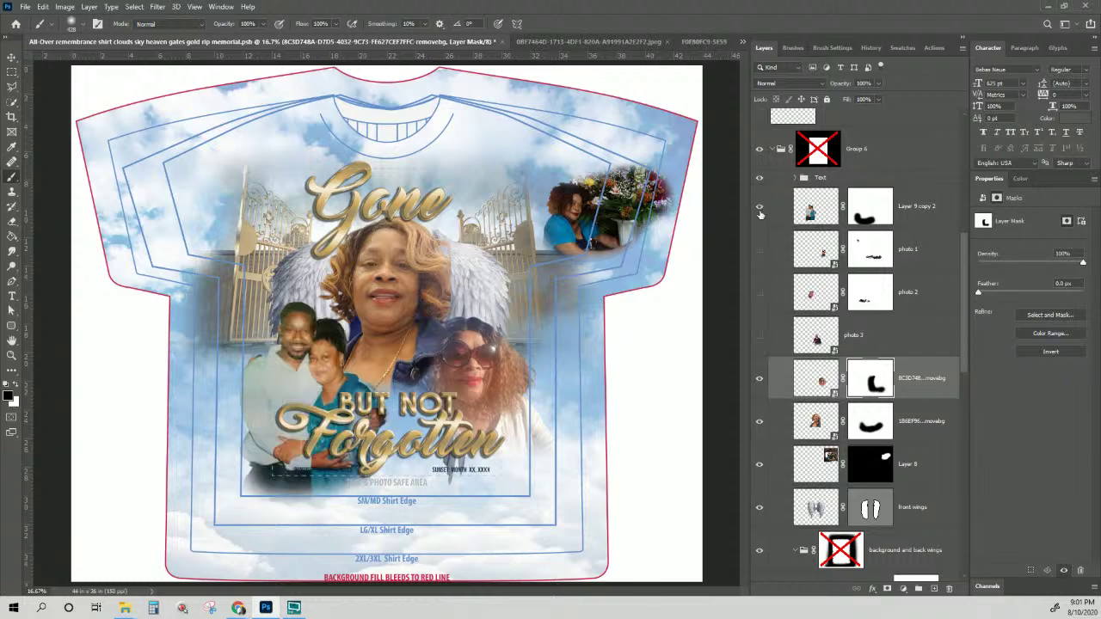
pyautogui.click(933, 216)
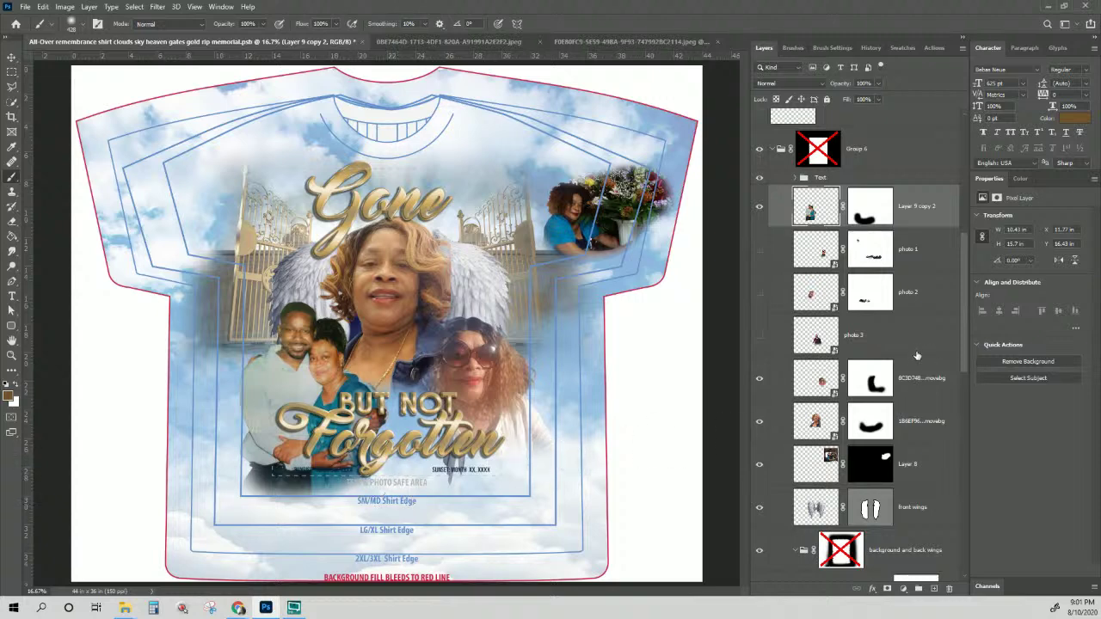
pyautogui.scroll(-5, 912, 382)
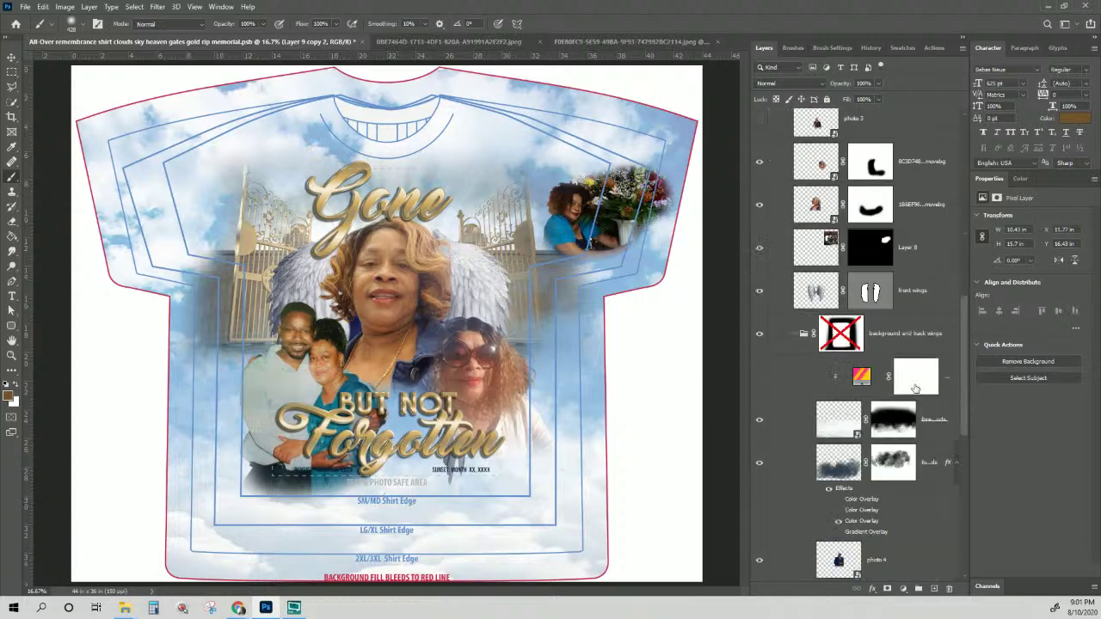
pyautogui.scroll(5, 914, 388)
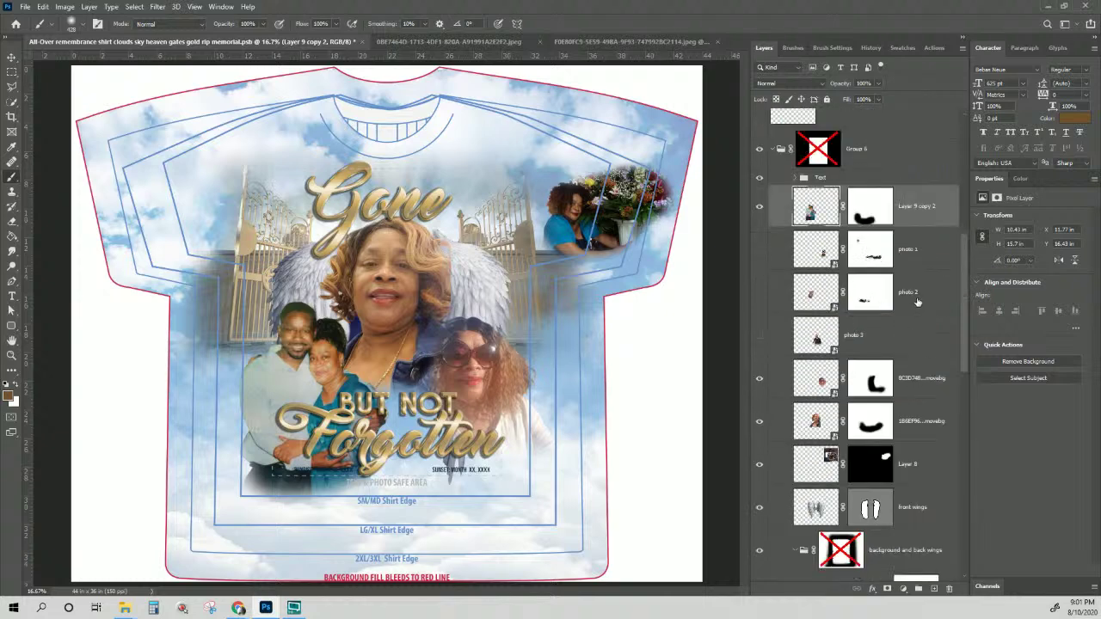
pyautogui.scroll(-5, 927, 333)
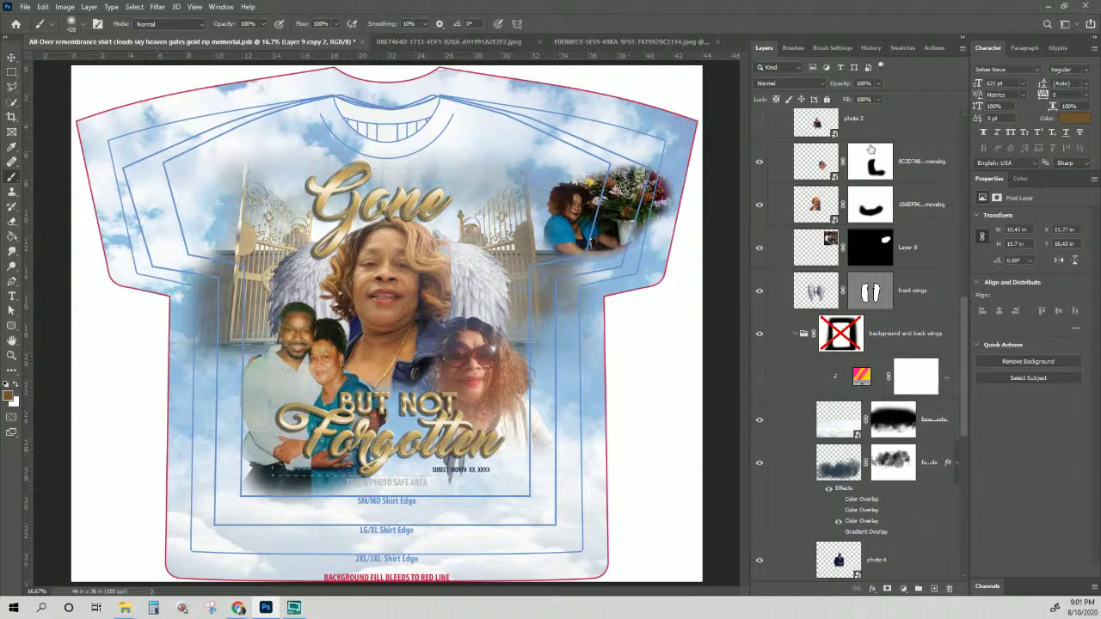
pyautogui.scroll(3, 870, 149)
pyautogui.click(870, 208)
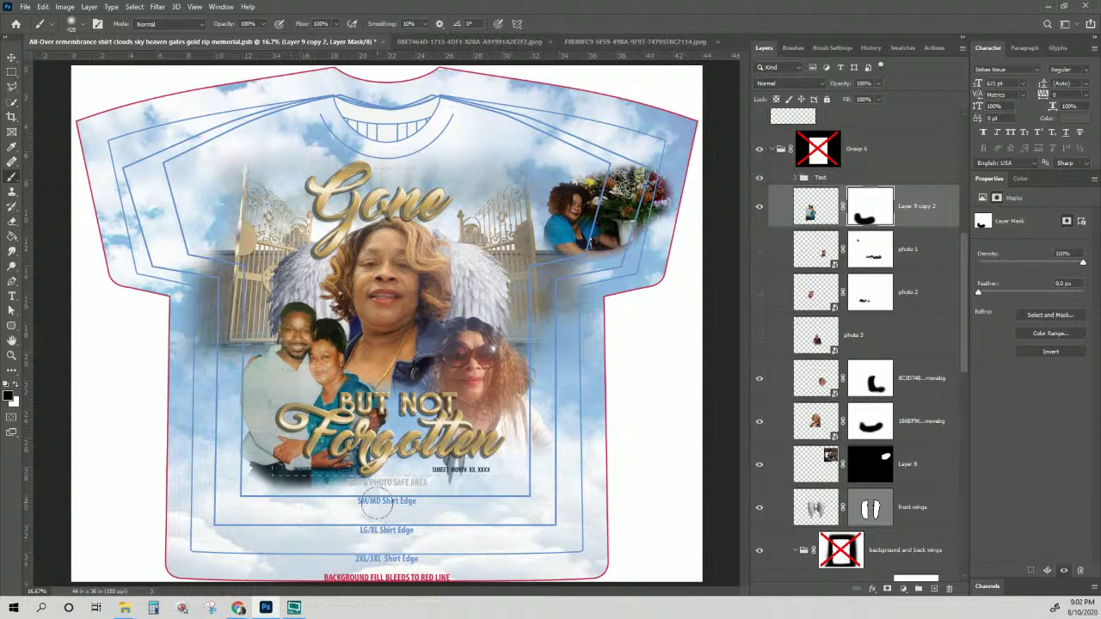
pyautogui.moveTo(233, 479)
pyautogui.mouseDown()
pyautogui.moveTo(269, 486)
pyautogui.moveTo(301, 514)
pyautogui.moveTo(209, 474)
pyautogui.mouseUp()
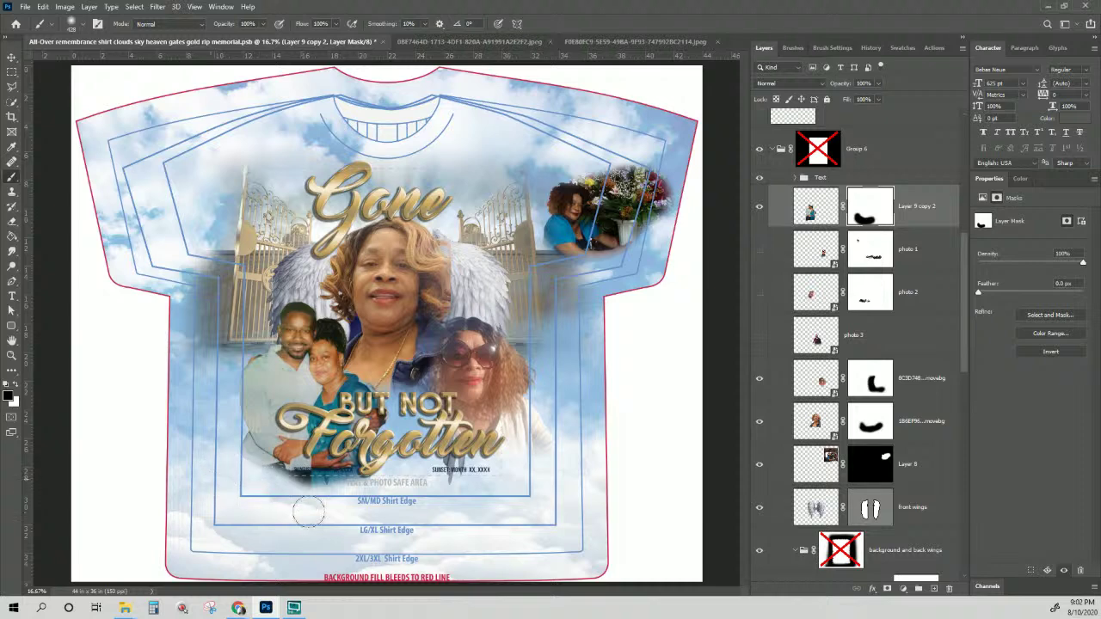
# - Fade the lower edges of the couple and sunglasses cutouts on their masks with the 2033 px cloud brush from Thunderstorm Brushes
pyautogui.click(85, 26)
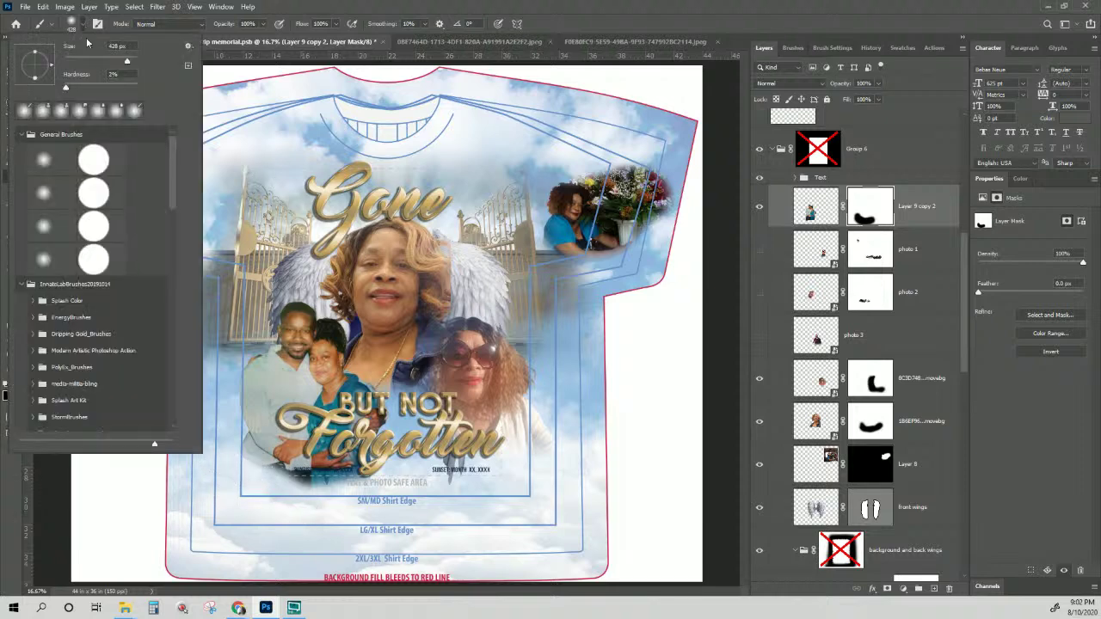
pyautogui.scroll(-5, 166, 174)
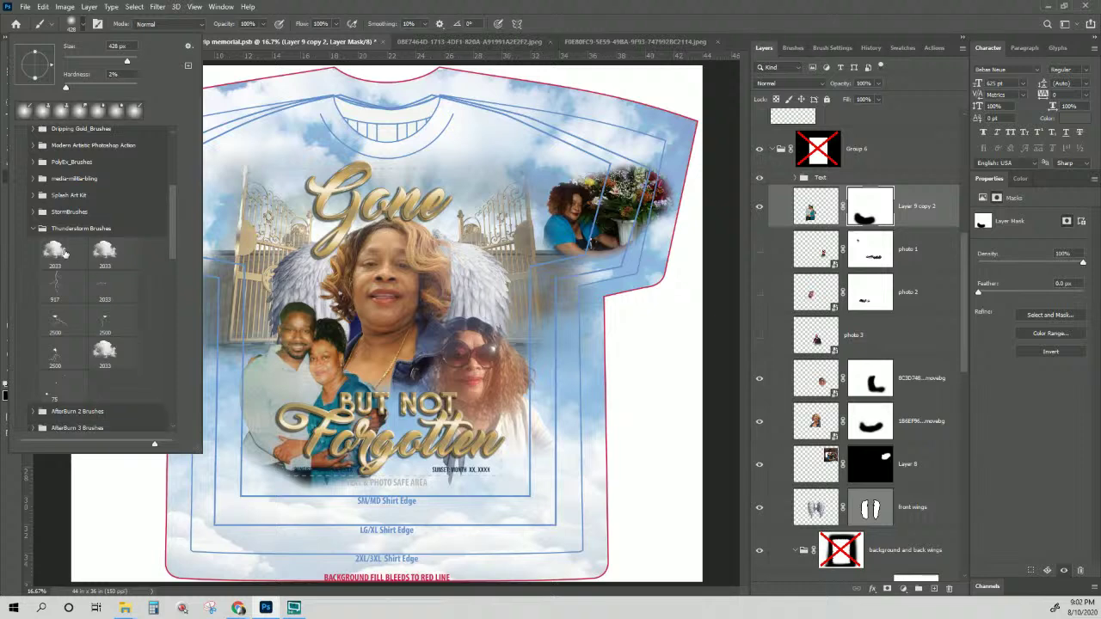
pyautogui.click(56, 250)
pyautogui.press('Return')
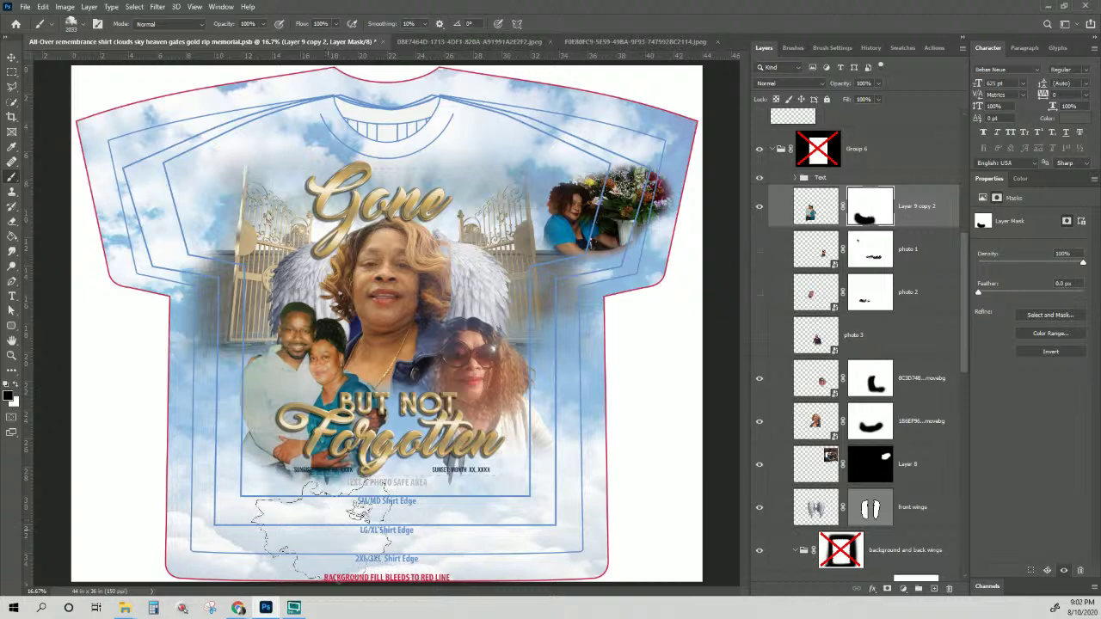
pyautogui.press(']')
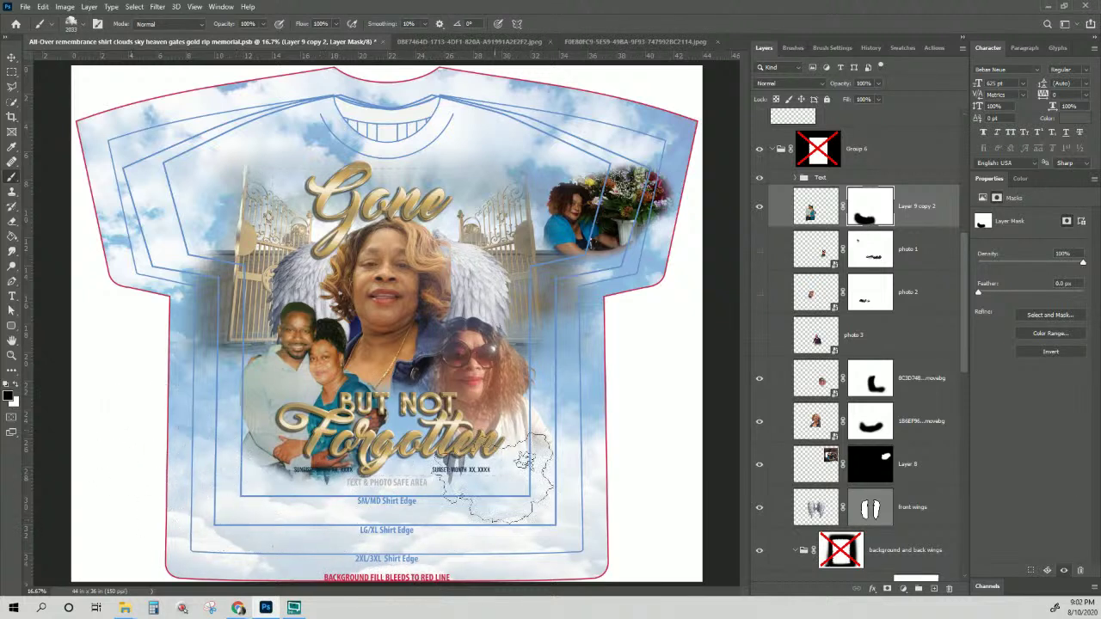
pyautogui.moveTo(516, 478)
pyautogui.mouseDown()
pyautogui.moveTo(537, 490)
pyautogui.moveTo(525, 469)
pyautogui.moveTo(563, 447)
pyautogui.mouseUp()
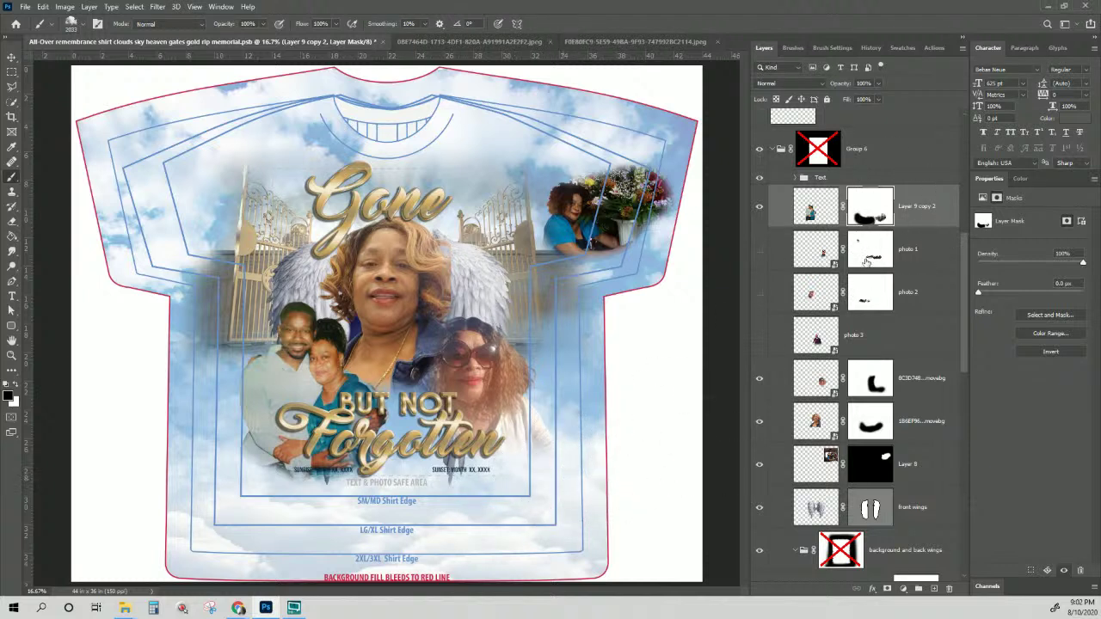
pyautogui.click(880, 391)
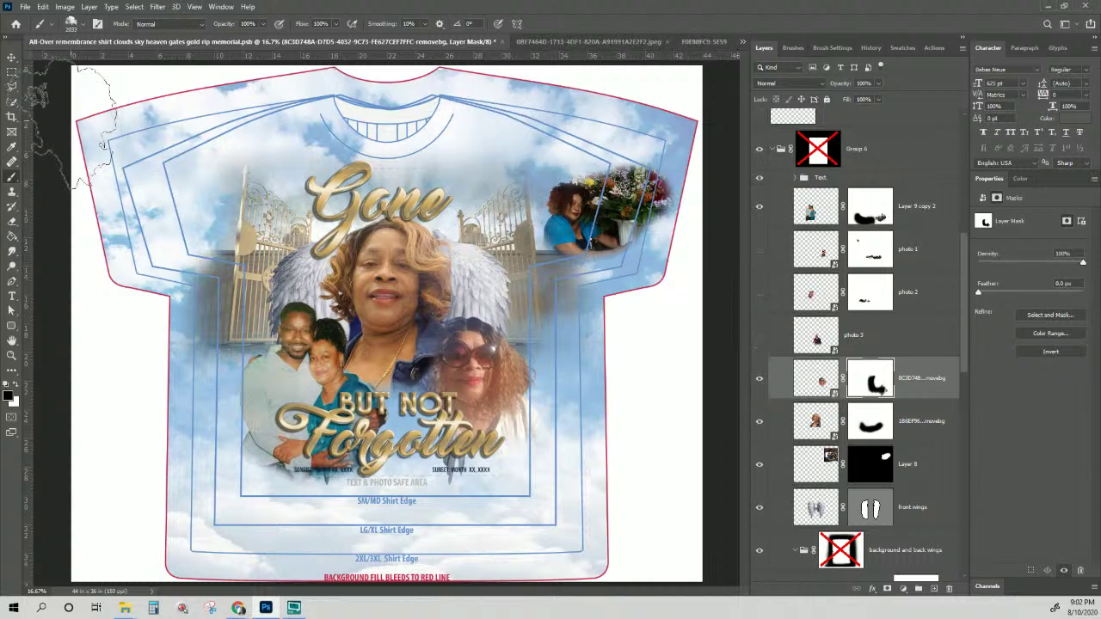
# - Select and hide the leftover template photo of the woman beside the flowers on the sleeve
pyautogui.press('v')
pyautogui.rightClick(573, 210)
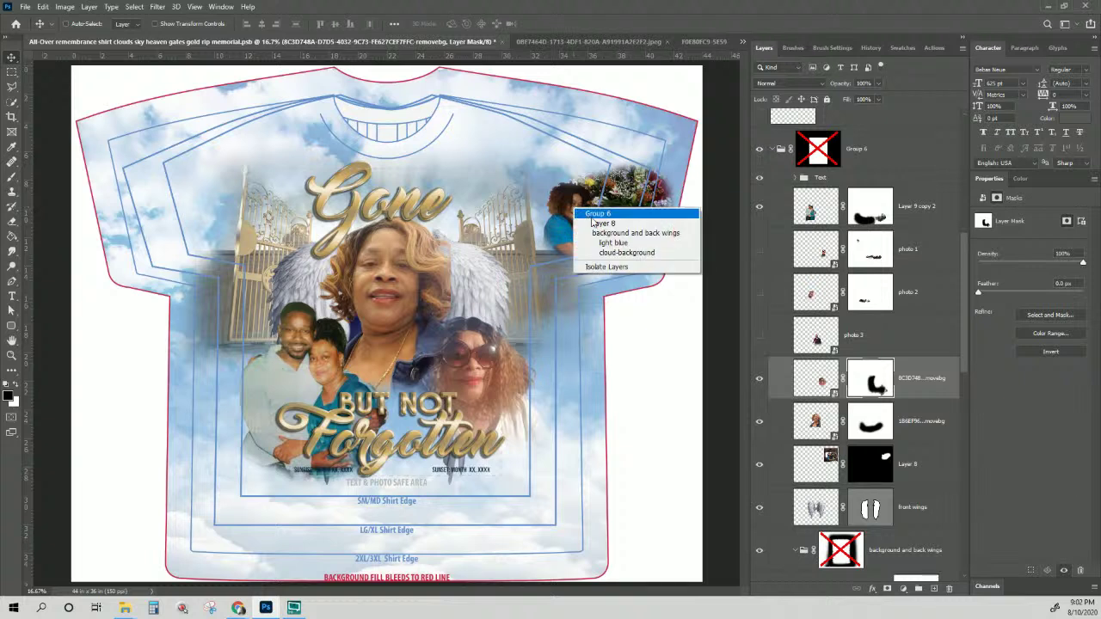
pyautogui.click(595, 214)
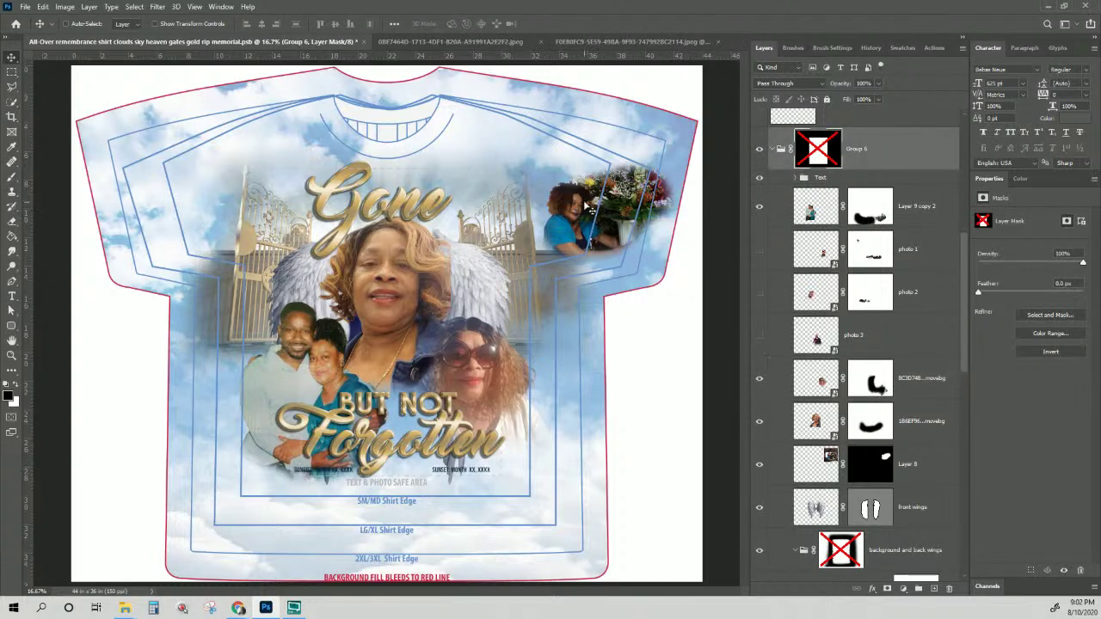
pyautogui.rightClick(582, 202)
pyautogui.click(593, 212)
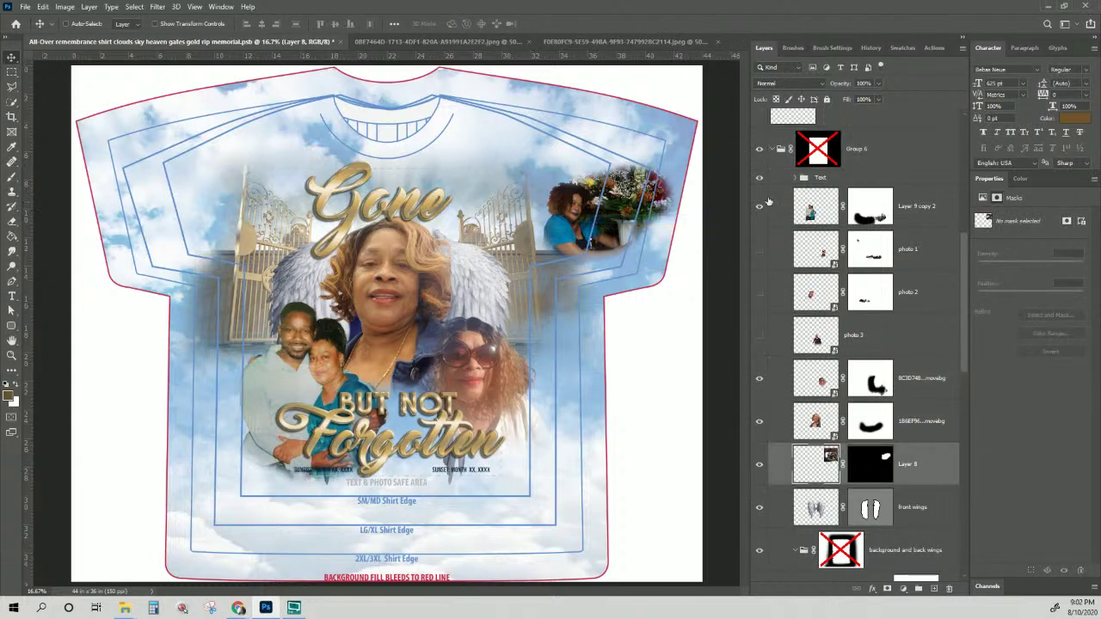
pyautogui.click(760, 471)
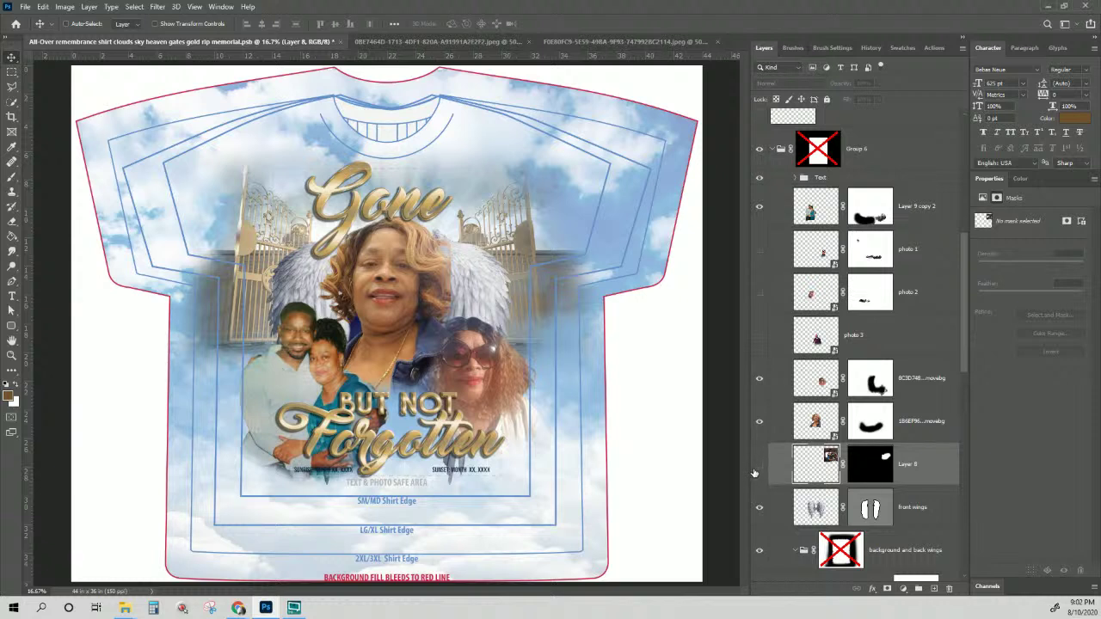
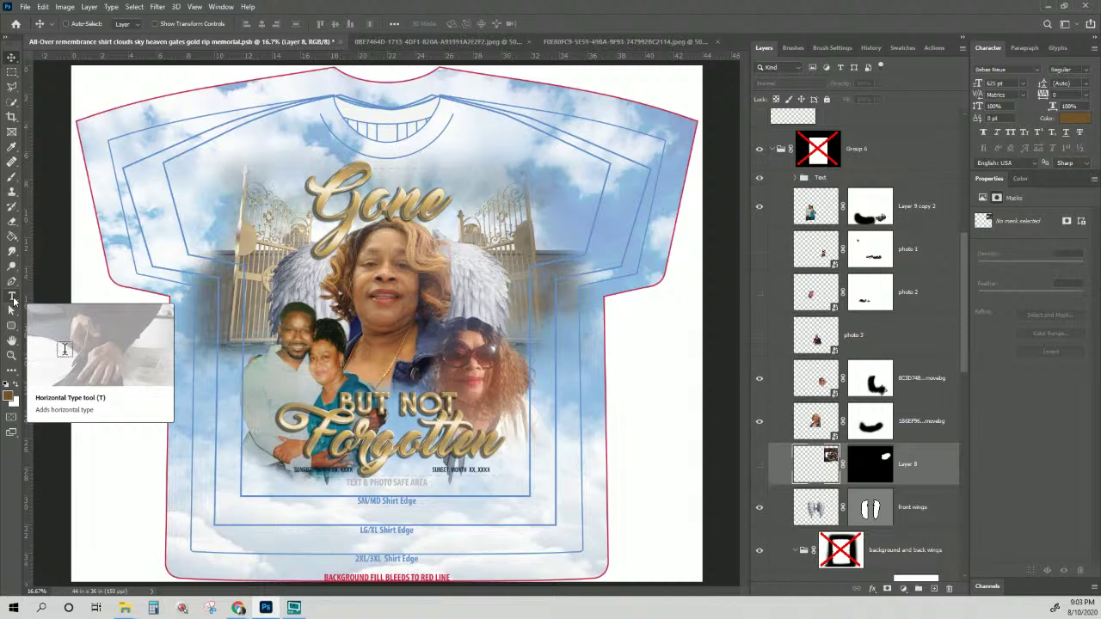
# - Duplicate the gold "Forgotten" text and place the copy directly below the original, near the shirt's lower edge
pyautogui.click(13, 298)
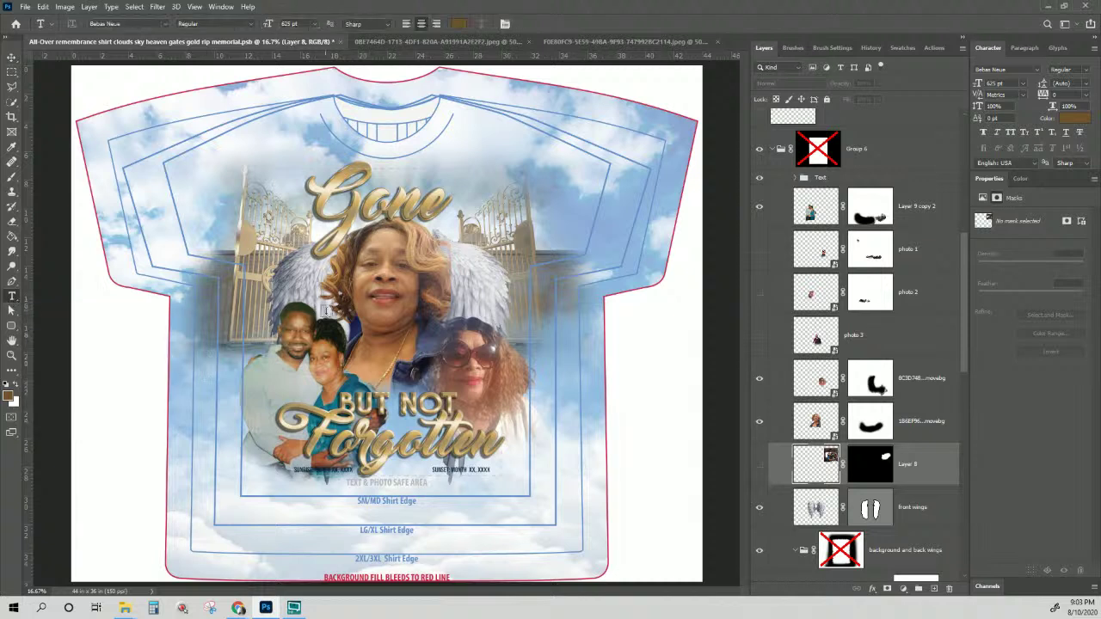
pyautogui.click(11, 56)
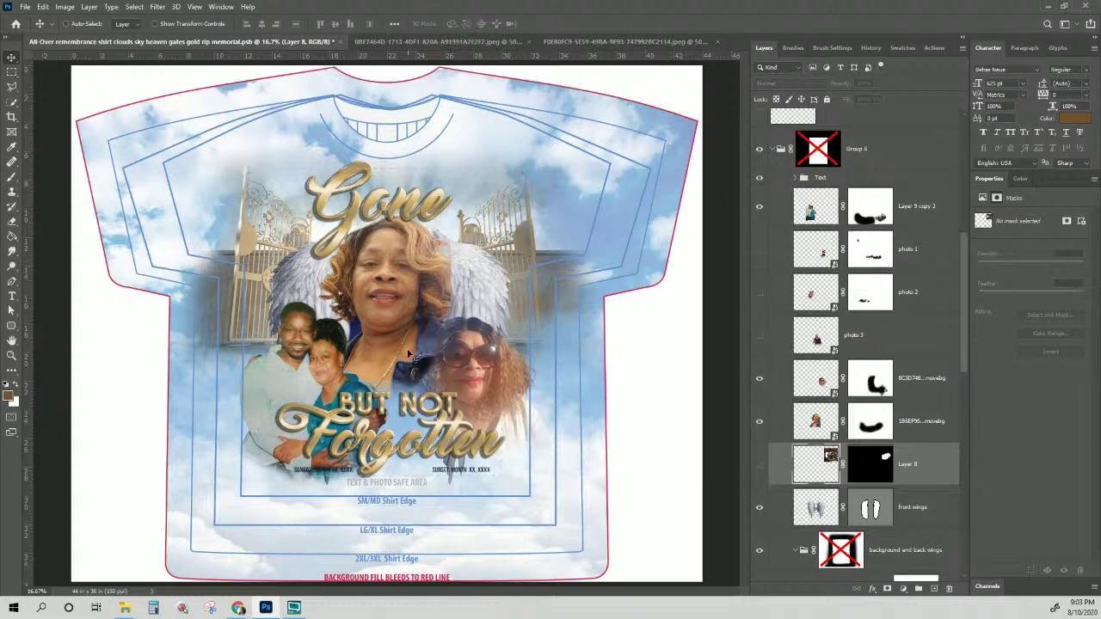
pyautogui.rightClick(390, 443)
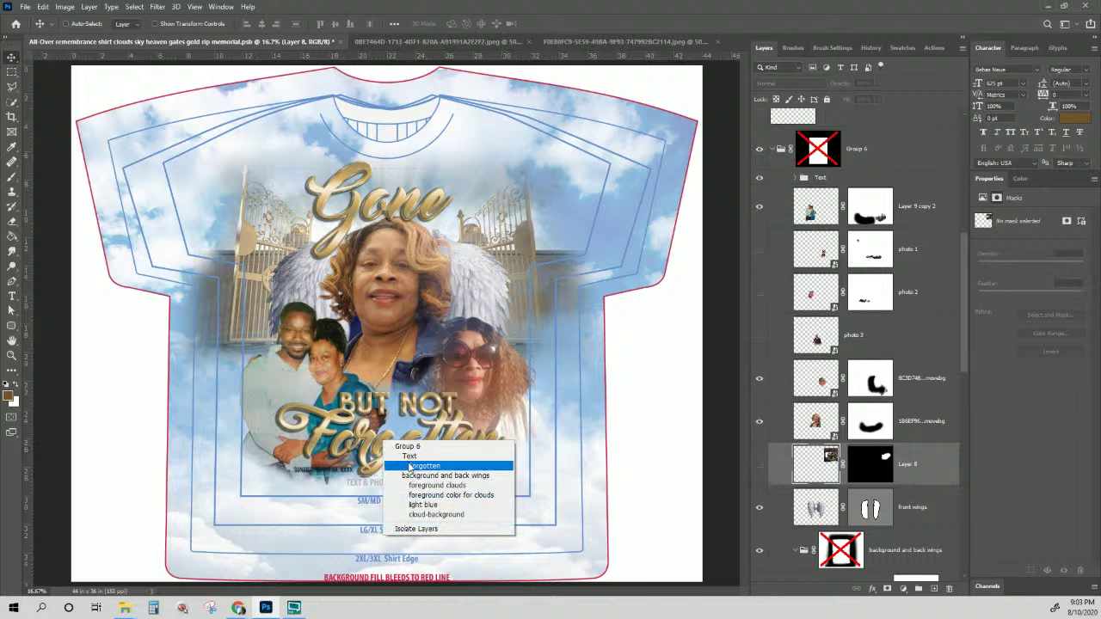
pyautogui.click(421, 466)
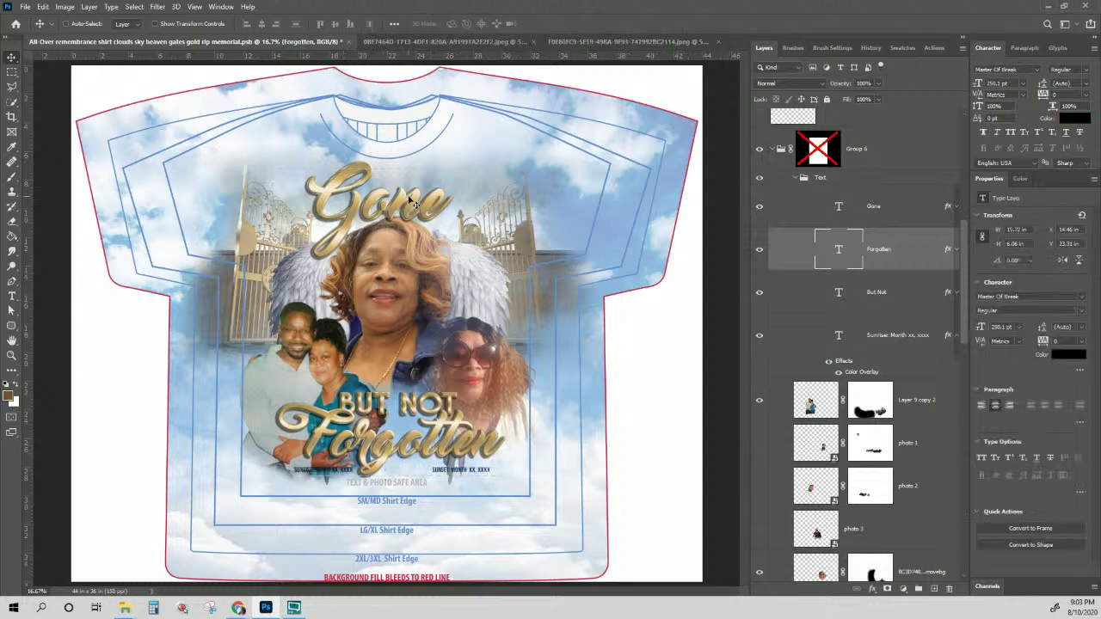
pyautogui.rightClick(388, 443)
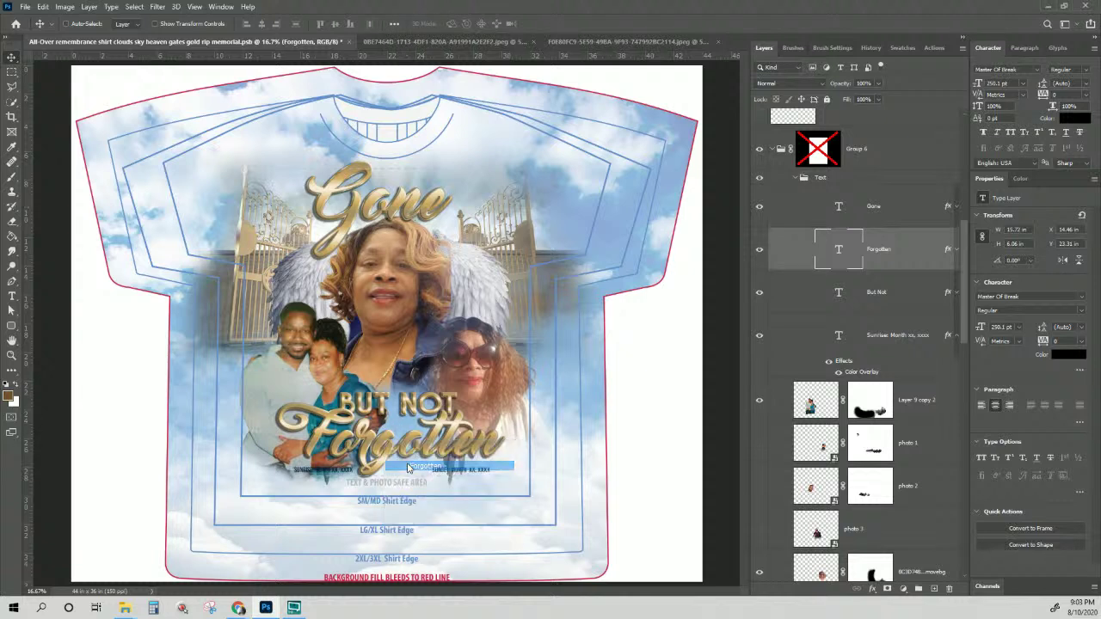
pyautogui.click(410, 467)
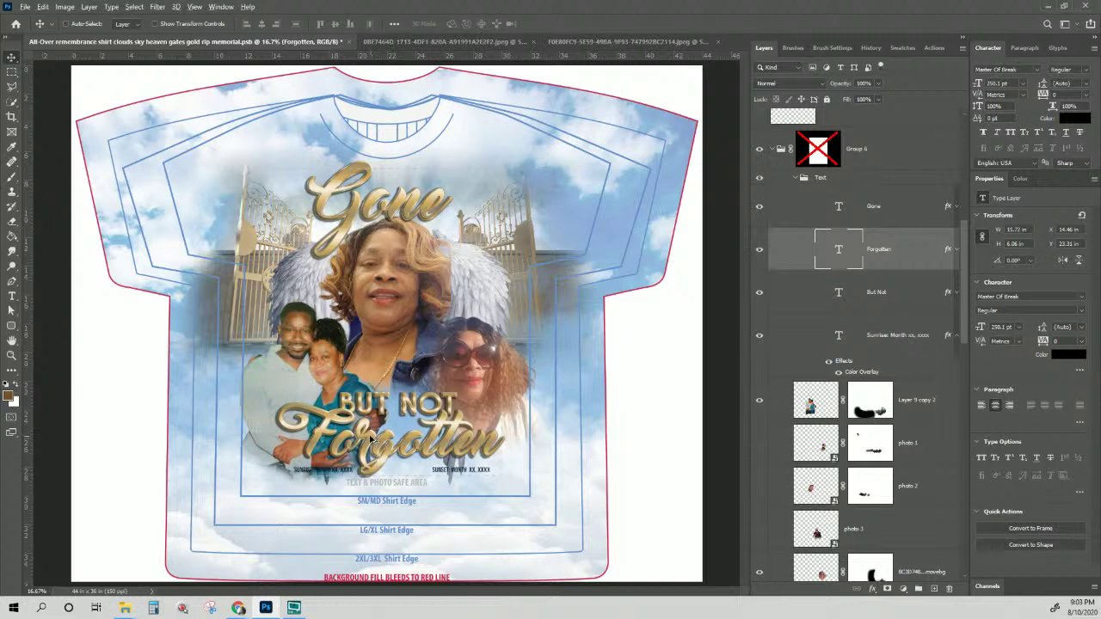
pyautogui.moveTo(370, 436); pyautogui.dragTo(366, 513)
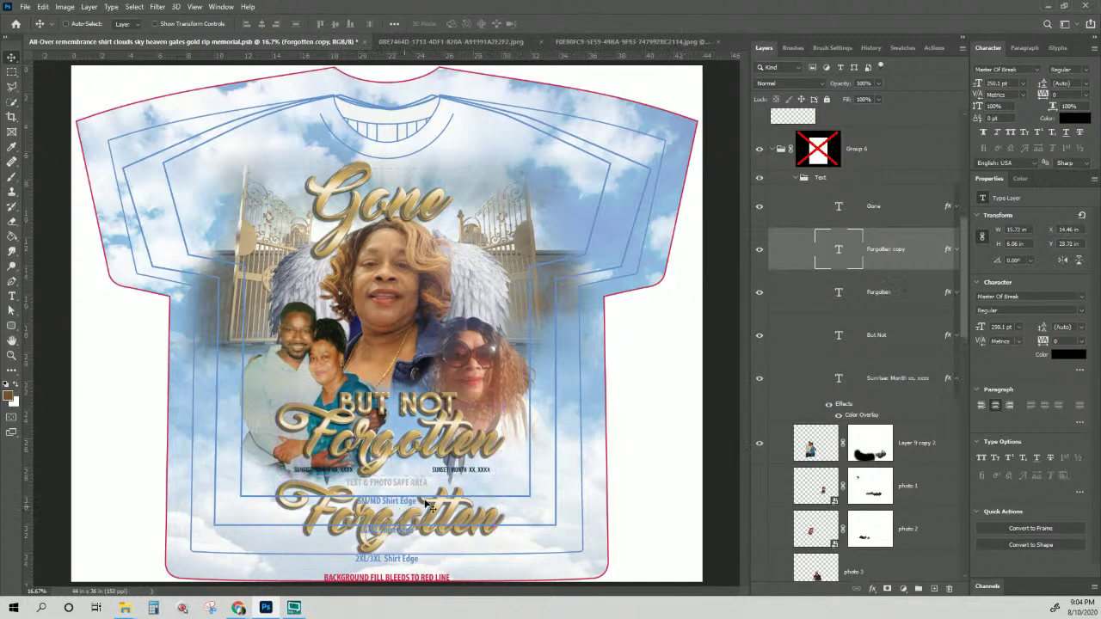
# - Replace the wording of the copied "Forgotten" text with the honoree's full name
pyautogui.doubleClick(839, 251)
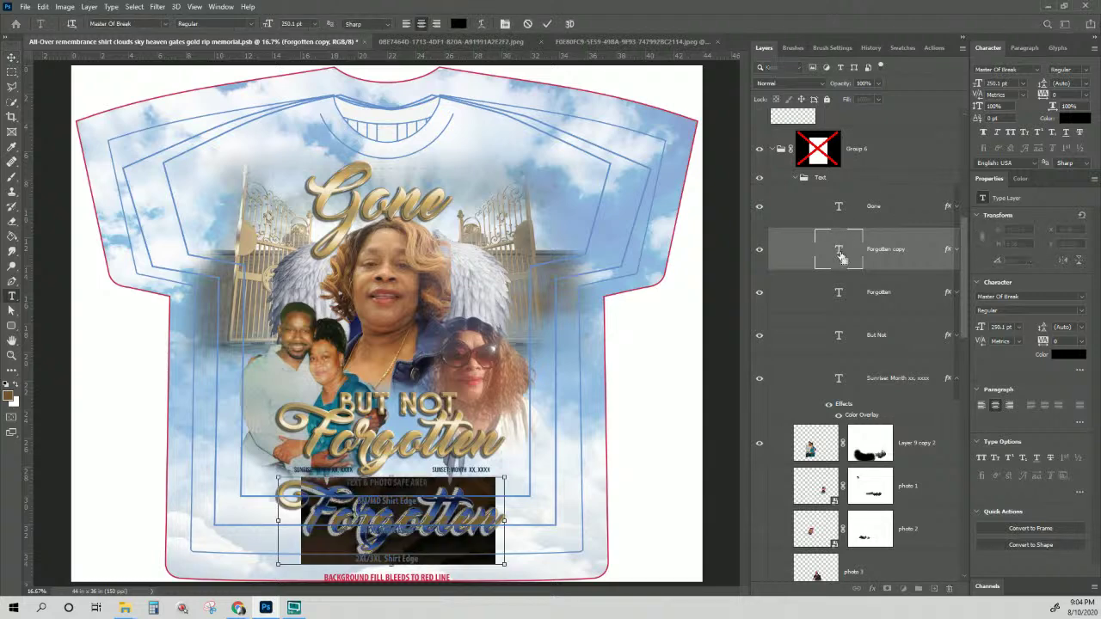
pyautogui.hotkey('ctrl', 'v')
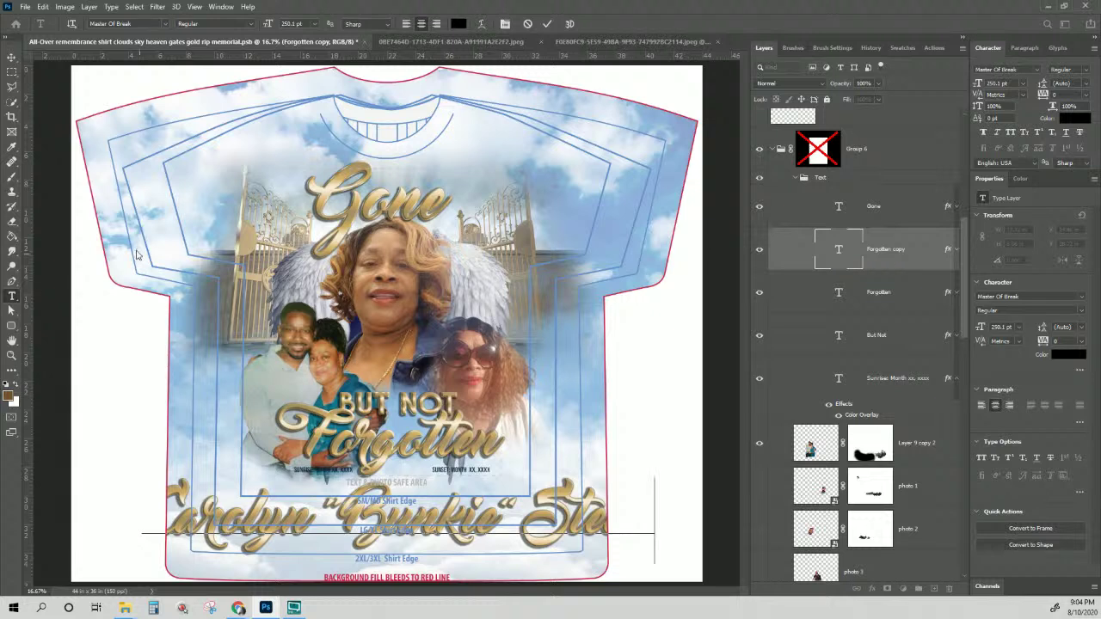
# - Scale the memorial name text to about 57% and place it centred beneath "Forgotten" on the shirt
pyautogui.click(12, 56)
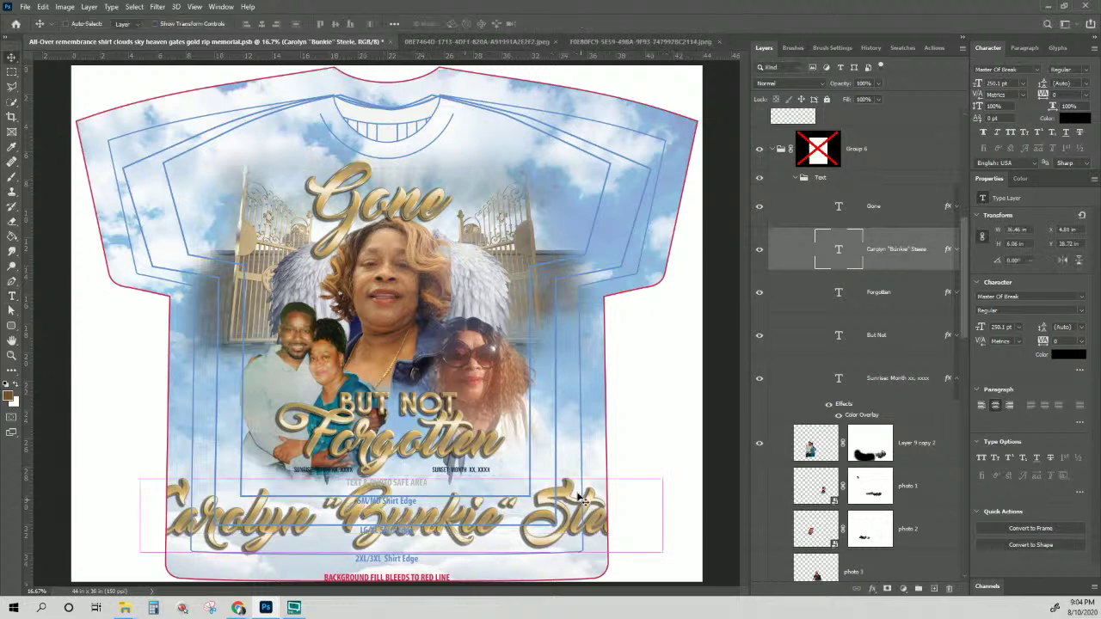
pyautogui.hotkey('ctrl', 't')
pyautogui.moveTo(660, 477); pyautogui.dragTo(658, 479)
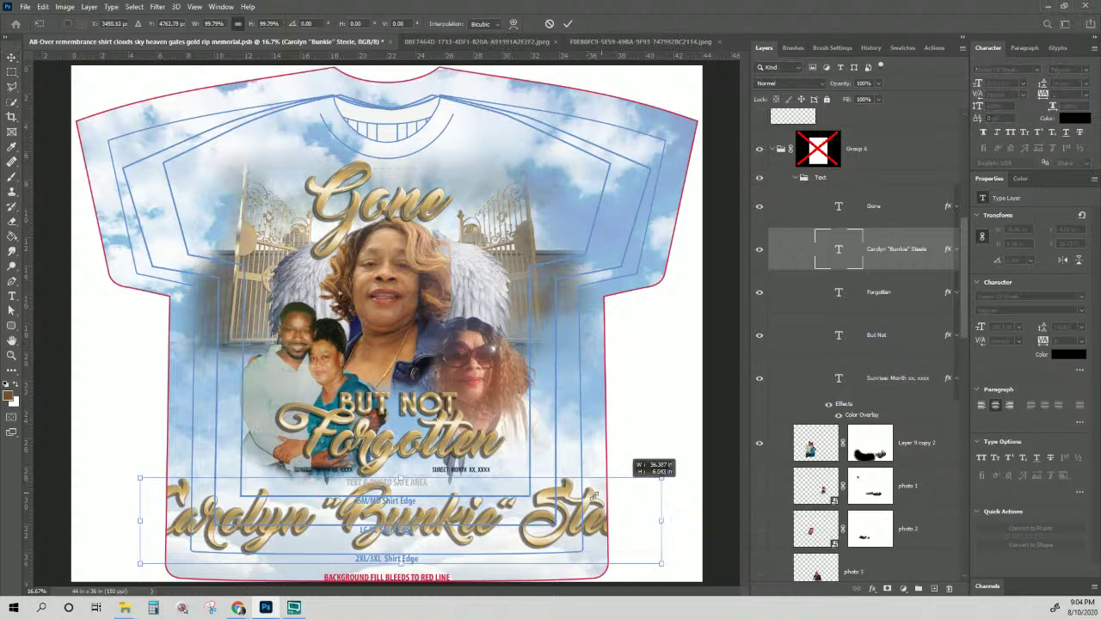
pyautogui.moveTo(593, 496); pyautogui.dragTo(514, 508)
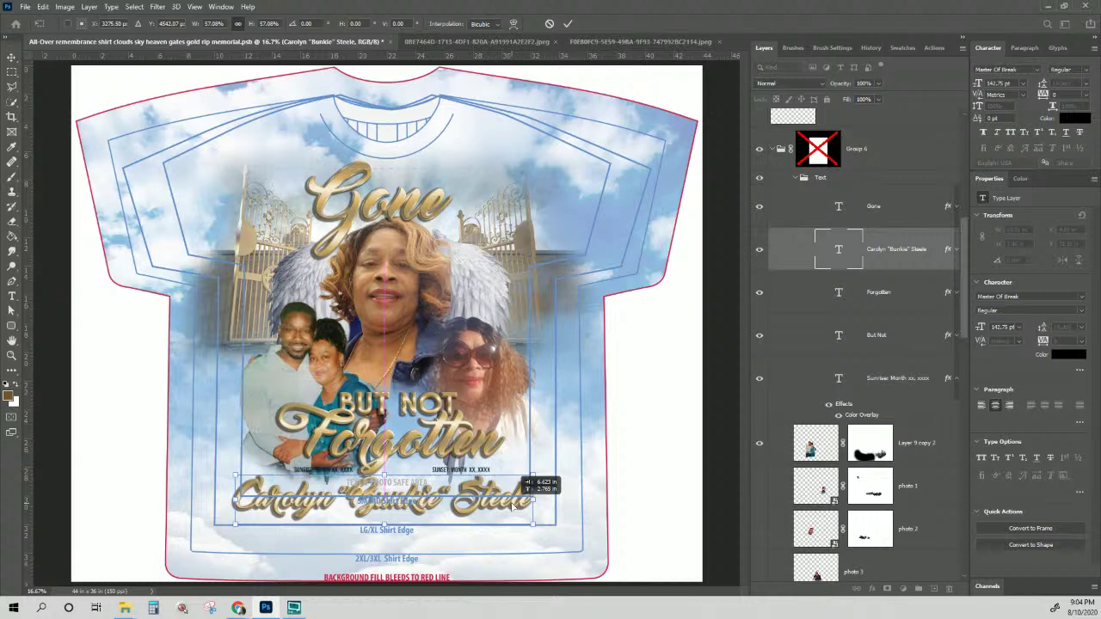
pyautogui.moveTo(508, 501); pyautogui.dragTo(508, 502)
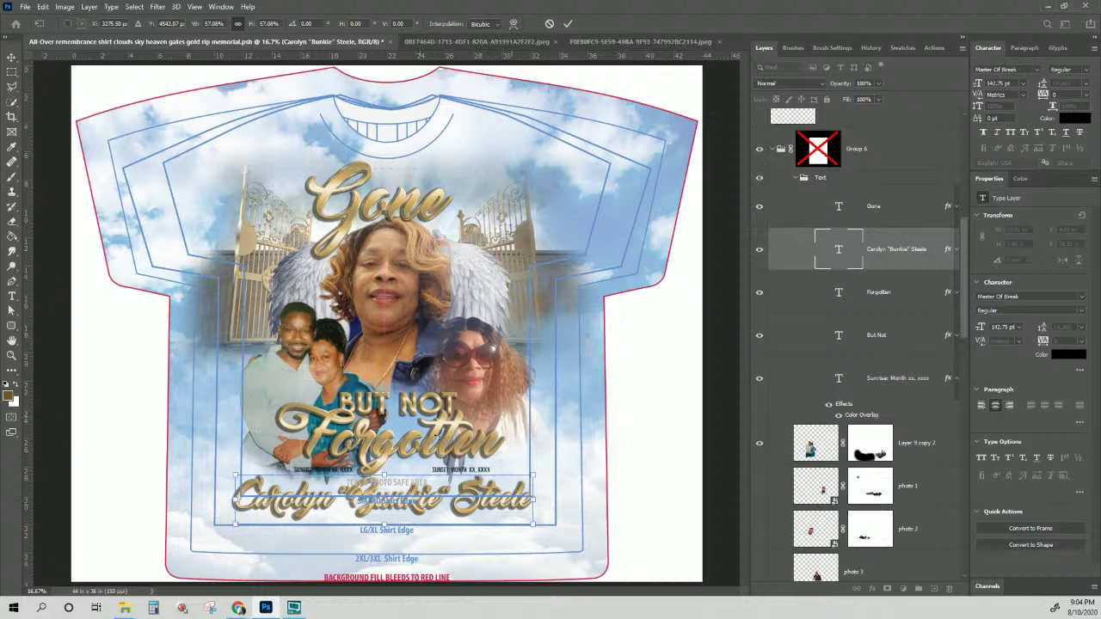
# - Try to scale the "But Not" and "Forgotten" text together to about 84%, and undo the change
pyautogui.rightClick(435, 236)
pyautogui.click(874, 224)
pyautogui.click(893, 338)
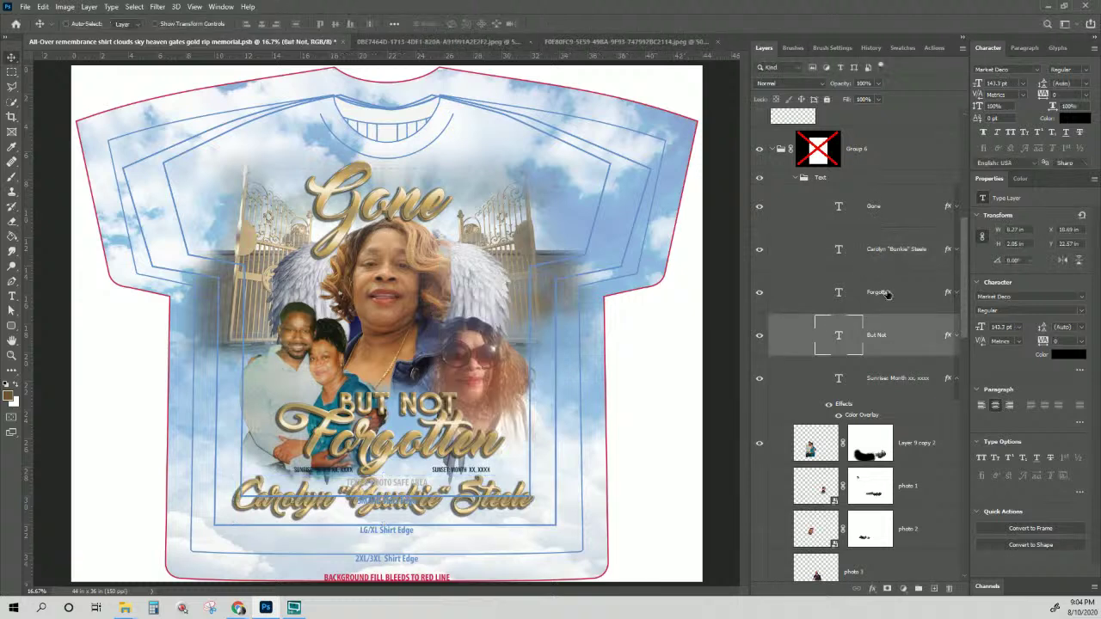
pyautogui.keyDown('shift'); pyautogui.click(870, 303); pyautogui.keyUp('shift')
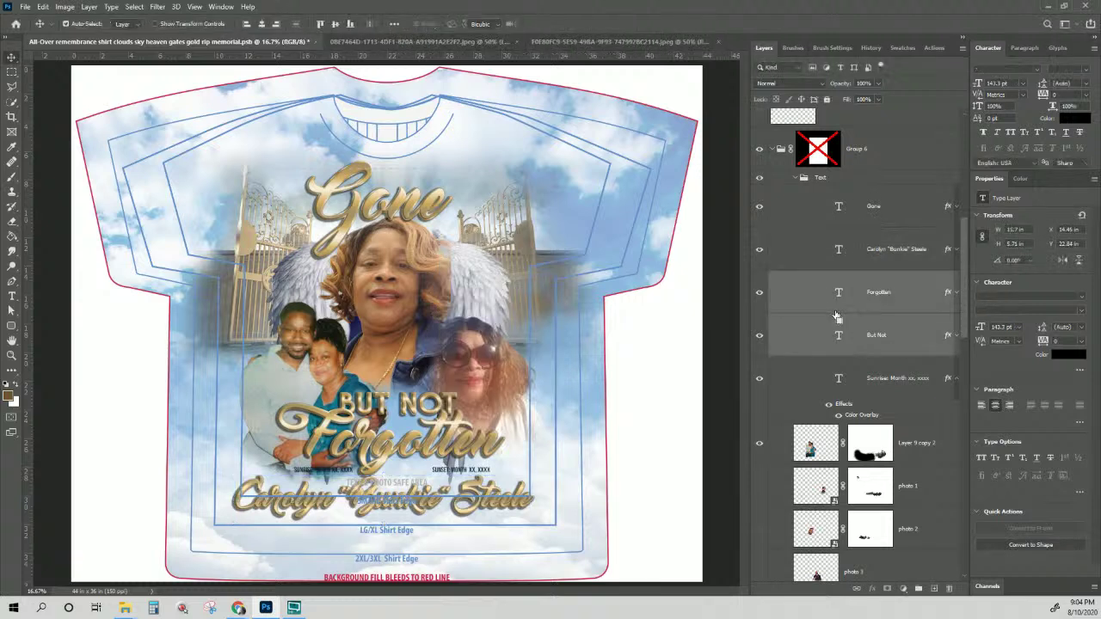
pyautogui.hotkey('ctrl', 't')
pyautogui.moveTo(510, 469); pyautogui.dragTo(432, 429)
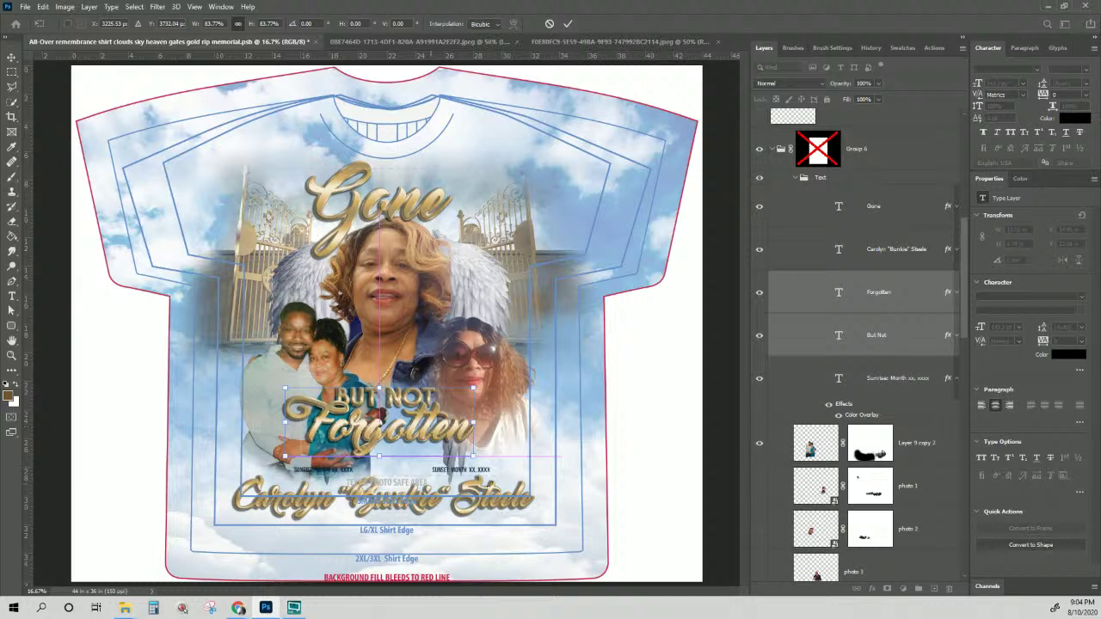
pyautogui.rightClick(490, 508)
pyautogui.press('Escape')
pyautogui.rightClick(466, 512)
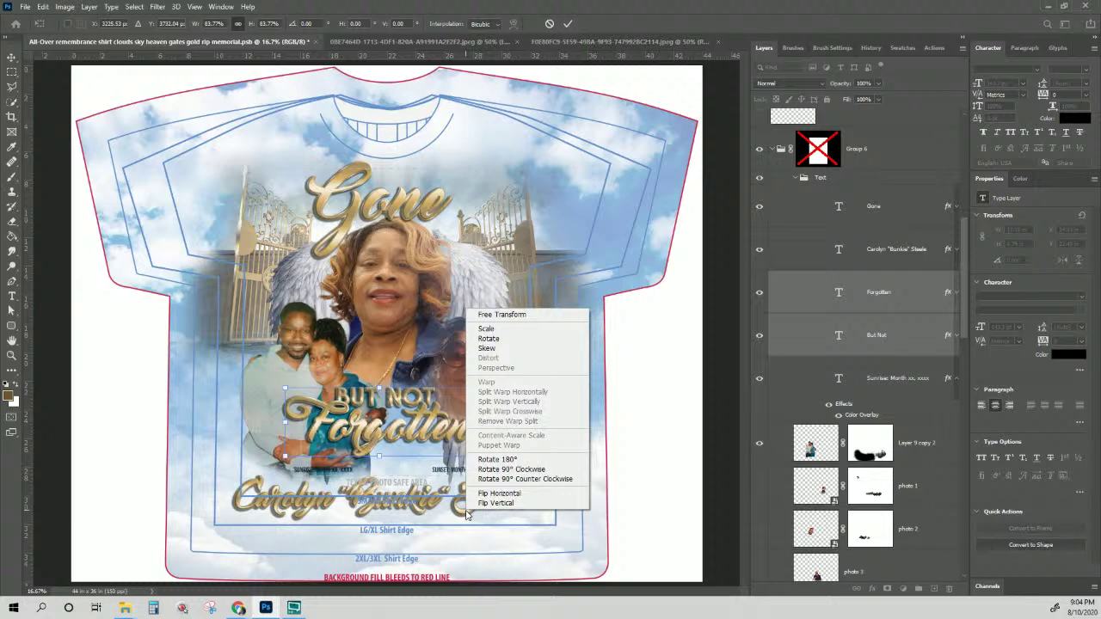
pyautogui.press('Escape')
pyautogui.click(39, 56)
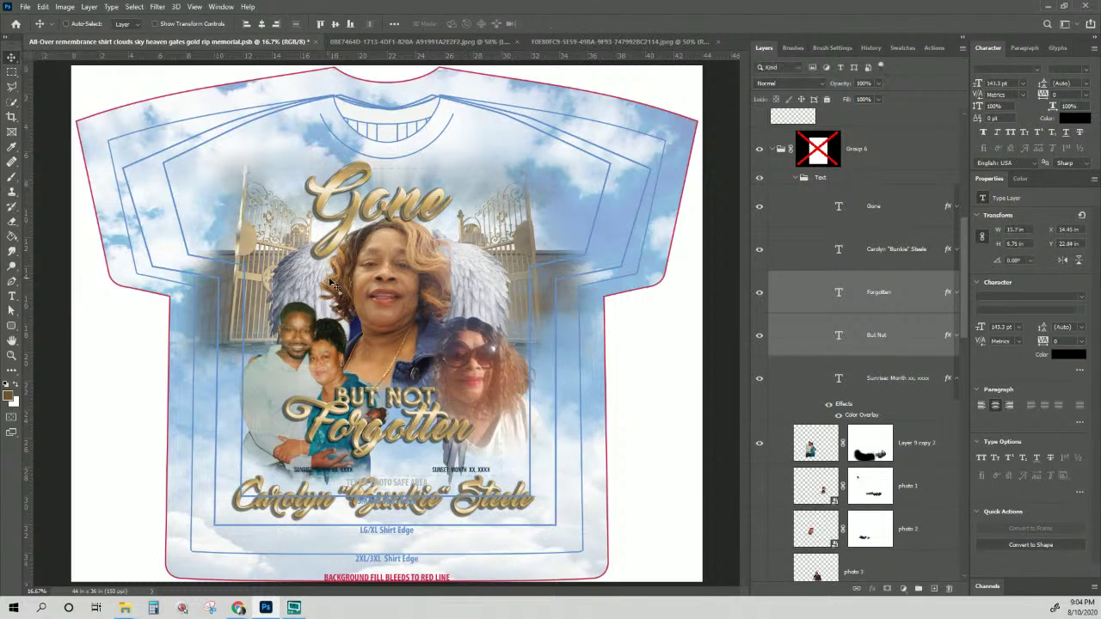
pyautogui.hotkey('ctrl', 'z')
# - Duplicate the Text group, hide the original group, and expand the copy to show its layers
pyautogui.click(867, 179)
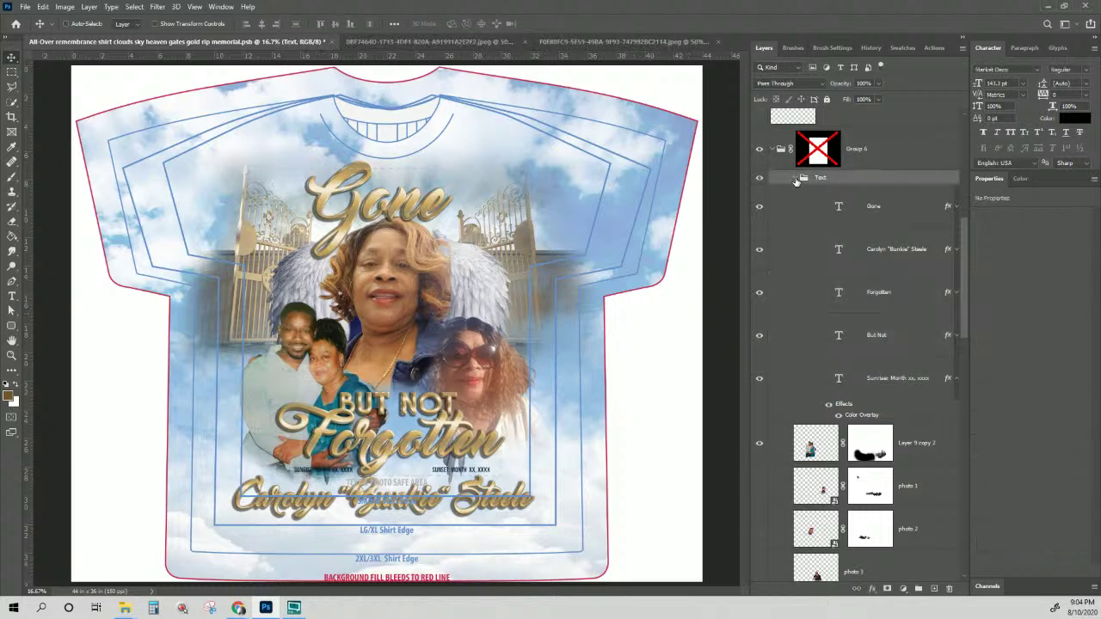
pyautogui.click(794, 177)
pyautogui.rightClick(833, 178)
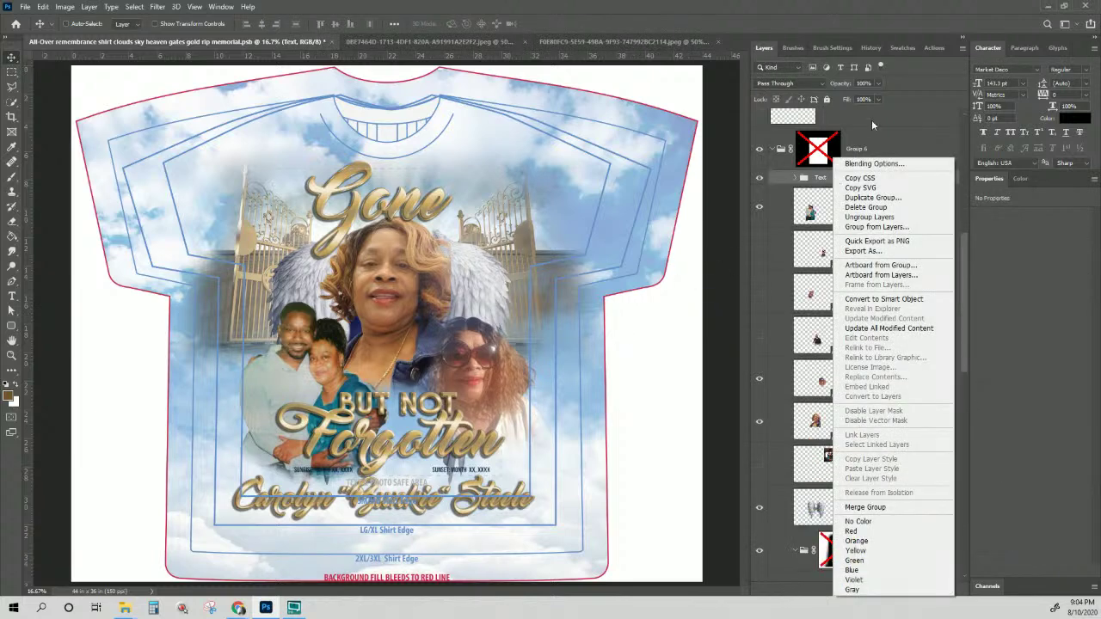
pyautogui.click(876, 197)
pyautogui.press('Return')
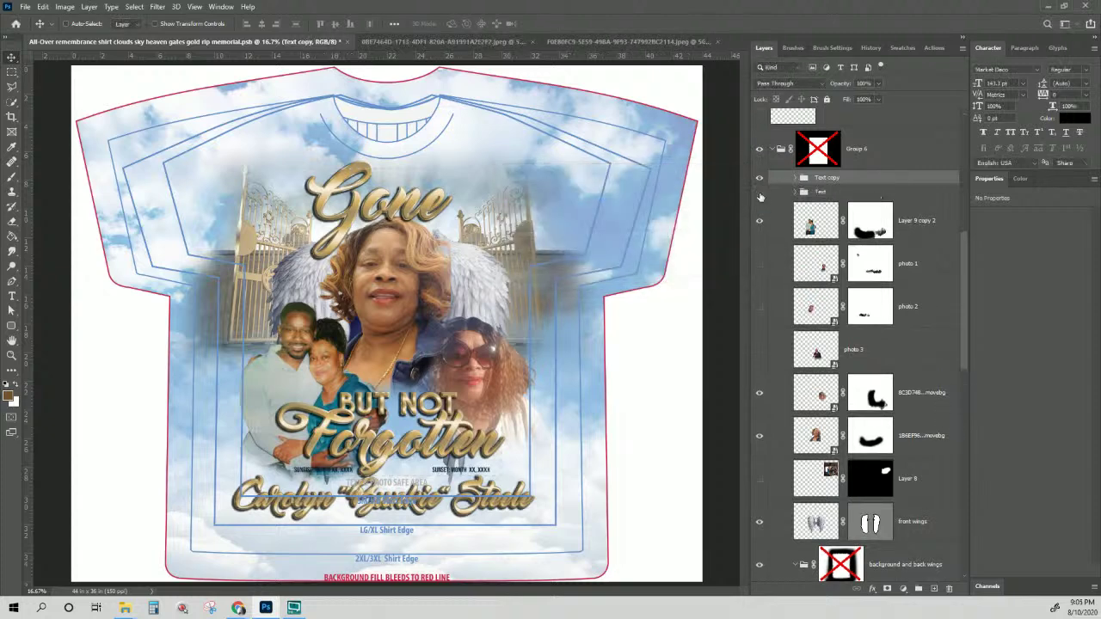
pyautogui.click(760, 193)
pyautogui.click(795, 178)
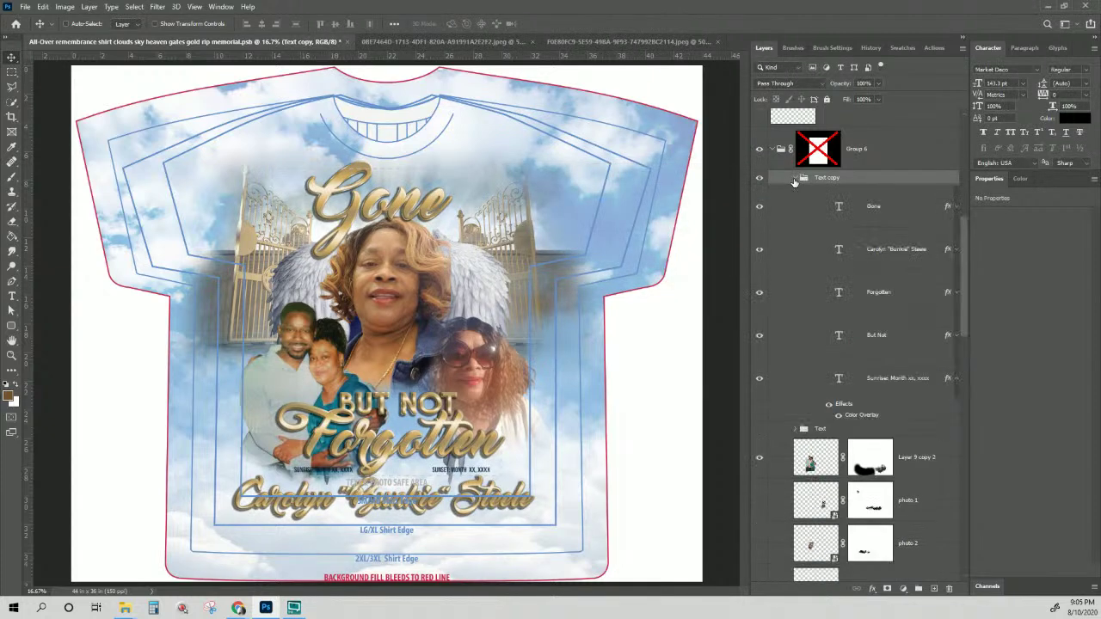
# - Move the copied group's memorial name text up so it sits directly under "Forgotten"
pyautogui.click(865, 217)
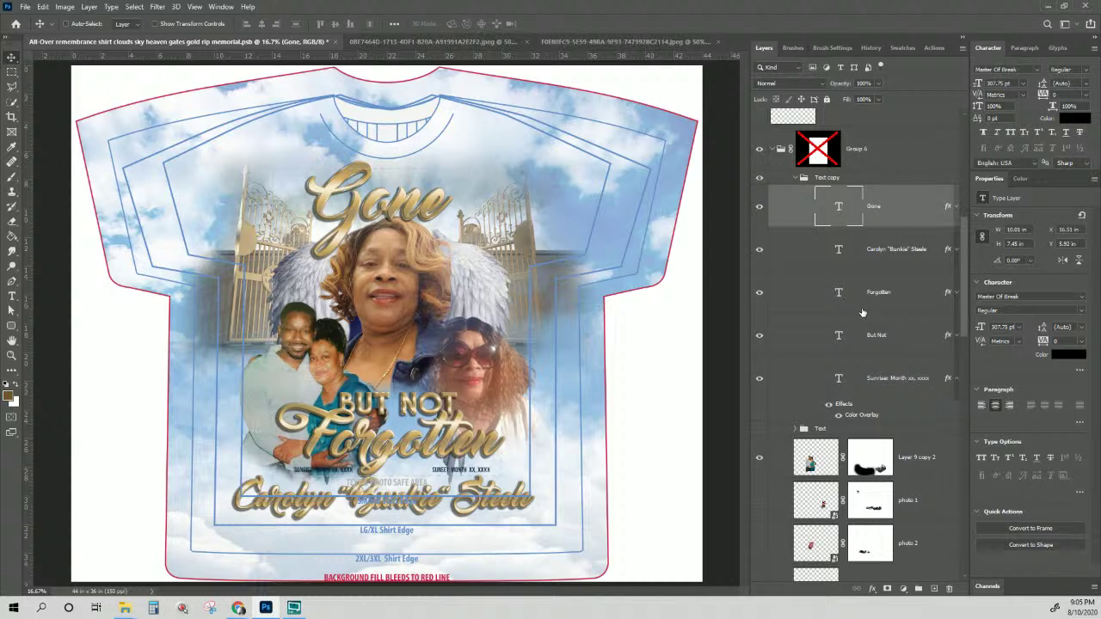
pyautogui.rightClick(399, 209)
pyautogui.press('Escape')
pyautogui.rightClick(488, 511)
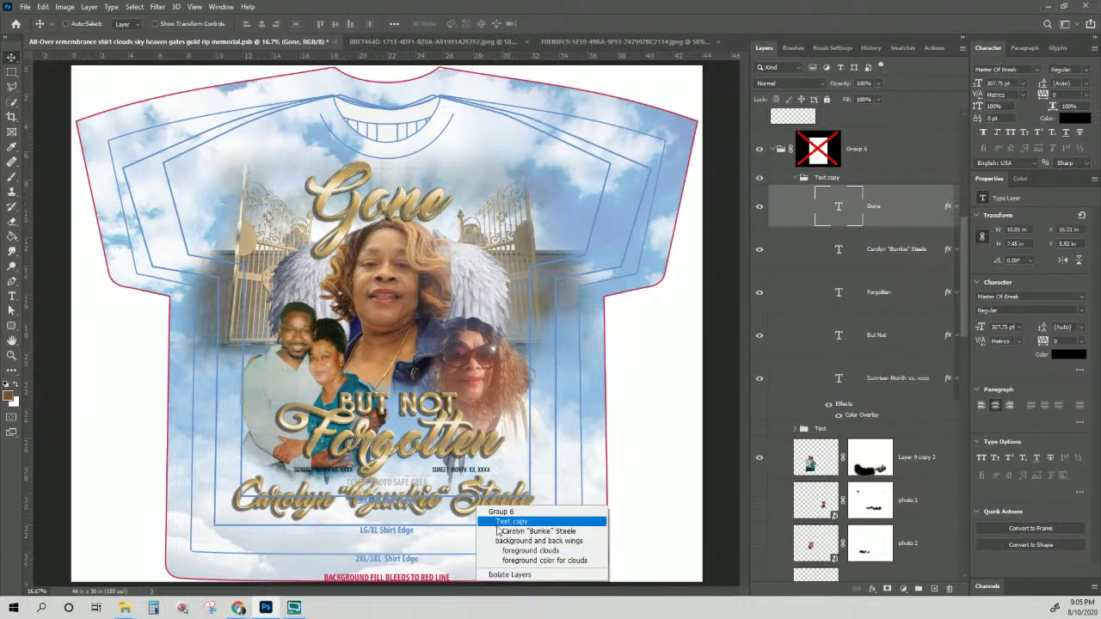
pyautogui.click(499, 530)
pyautogui.moveTo(472, 513)
pyautogui.mouseDown()
pyautogui.moveTo(469, 460)
pyautogui.moveTo(479, 494)
pyautogui.mouseUp()
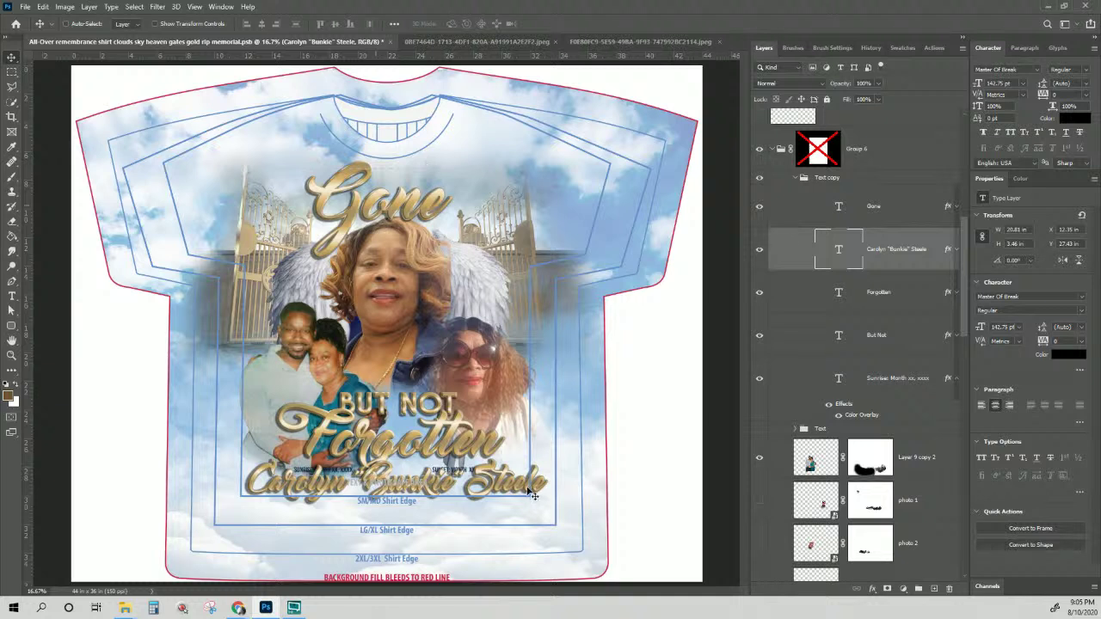
# - Narrow the memorial name text horizontally to about 88% of its width, keeping its height at 100%
pyautogui.hotkey('ctrl', 't')
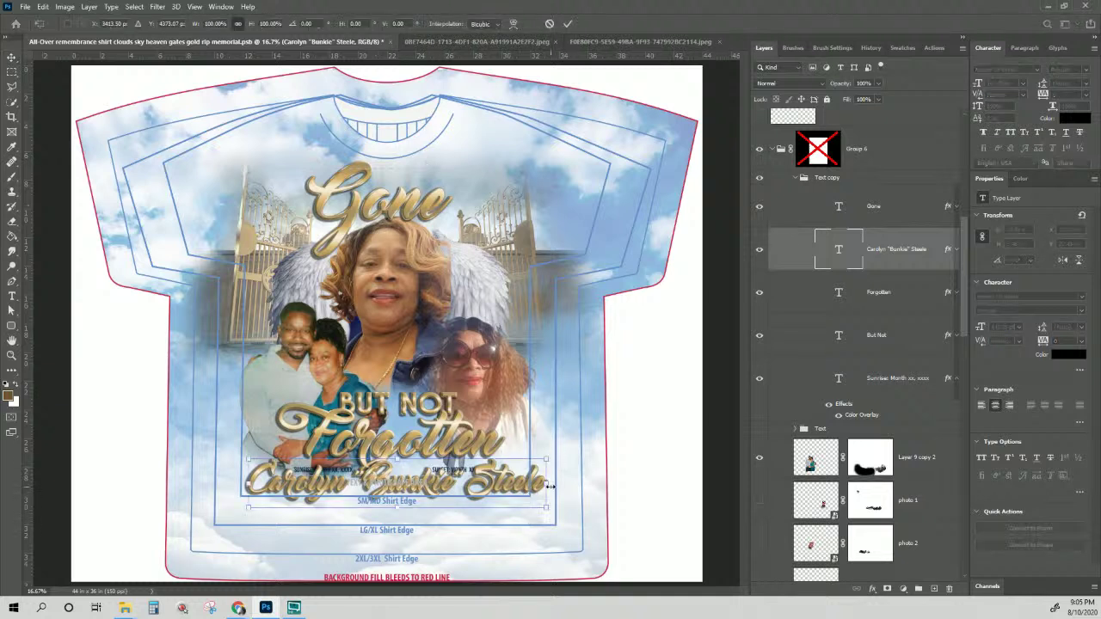
pyautogui.moveTo(550, 485); pyautogui.dragTo(513, 489)
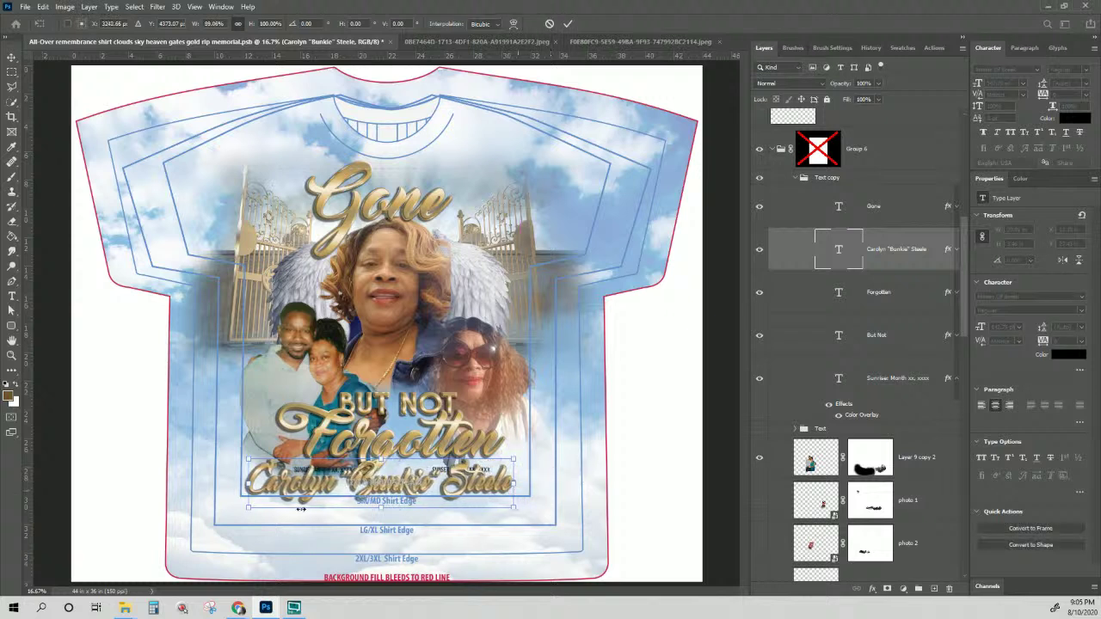
pyautogui.moveTo(248, 482); pyautogui.dragTo(250, 482)
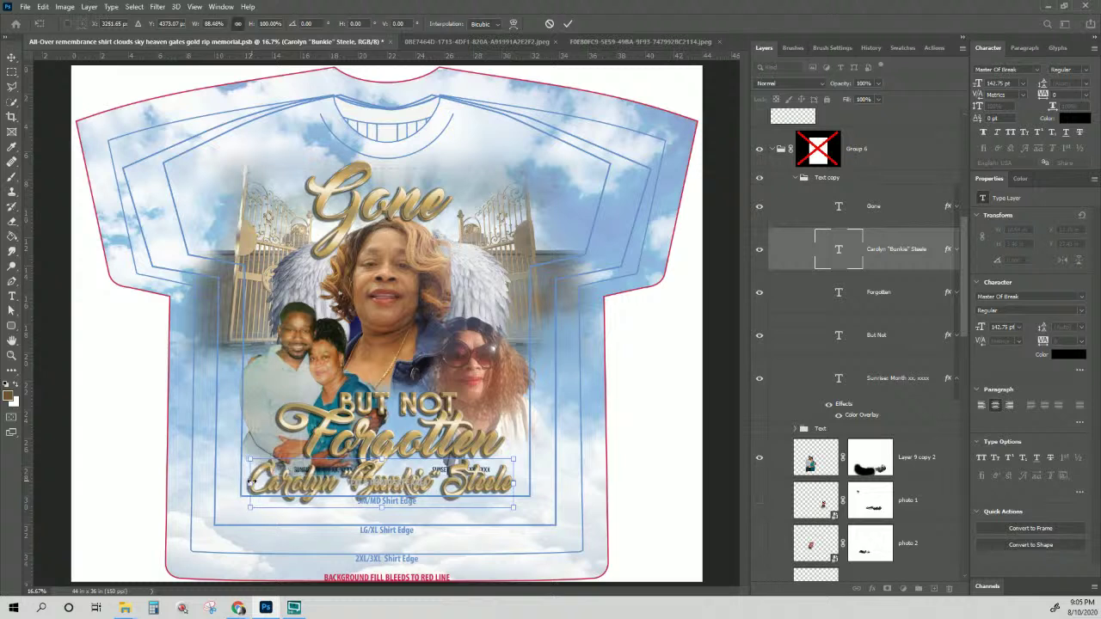
pyautogui.press('Return')
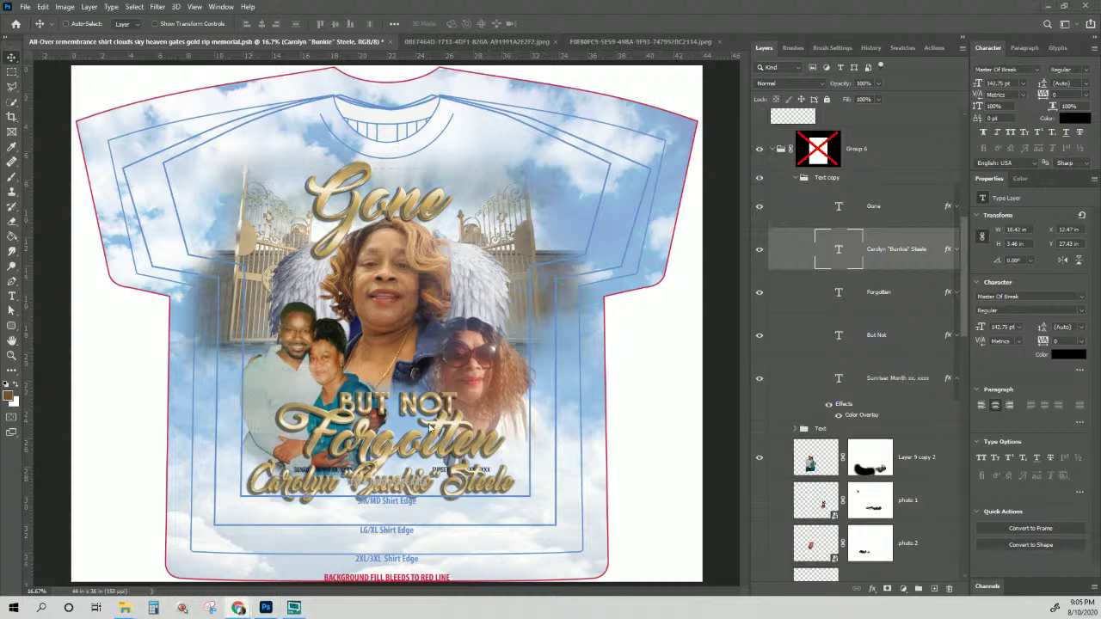
# - Enable the disabled layer mask on the "background and back wings" group
pyautogui.scroll(-10, 880, 394)
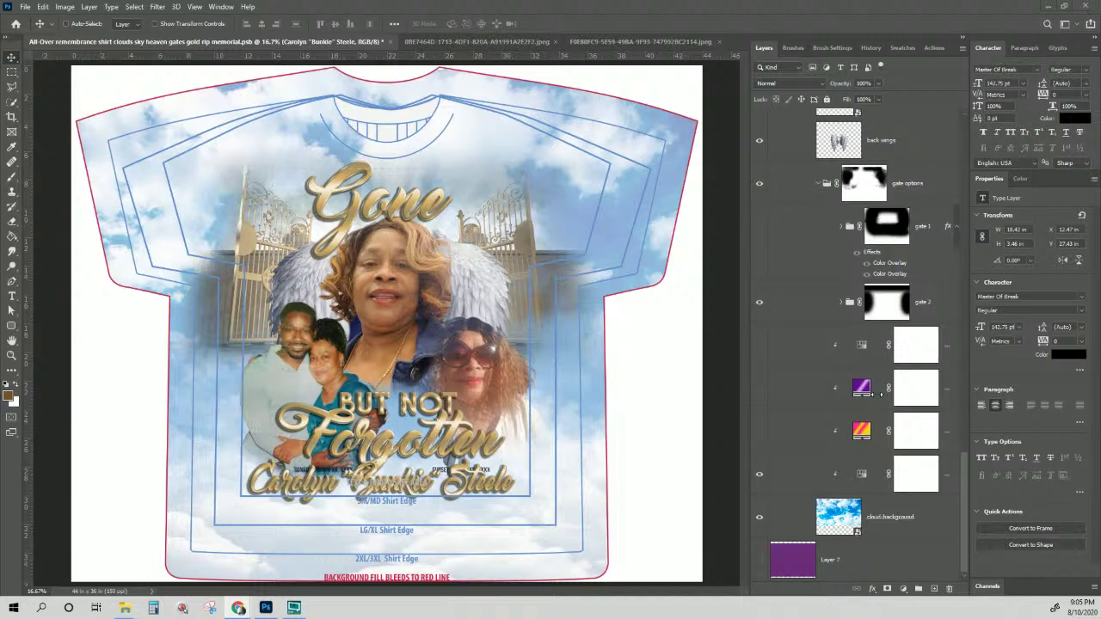
pyautogui.scroll(8, 875, 393)
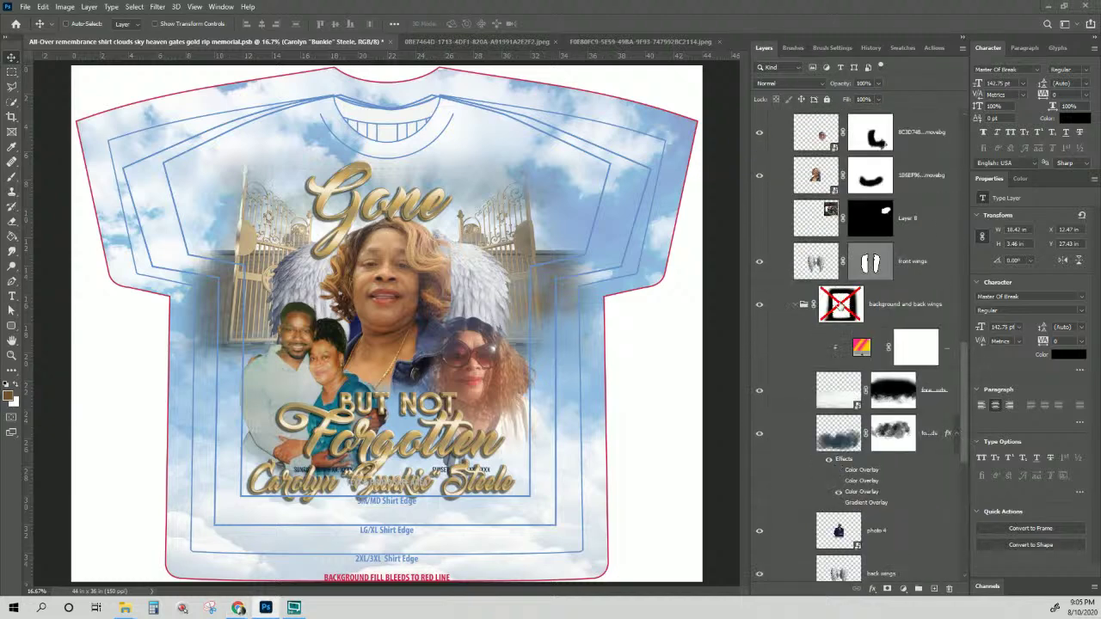
pyautogui.keyDown('shift'); pyautogui.click(840, 306); pyautogui.keyUp('shift')
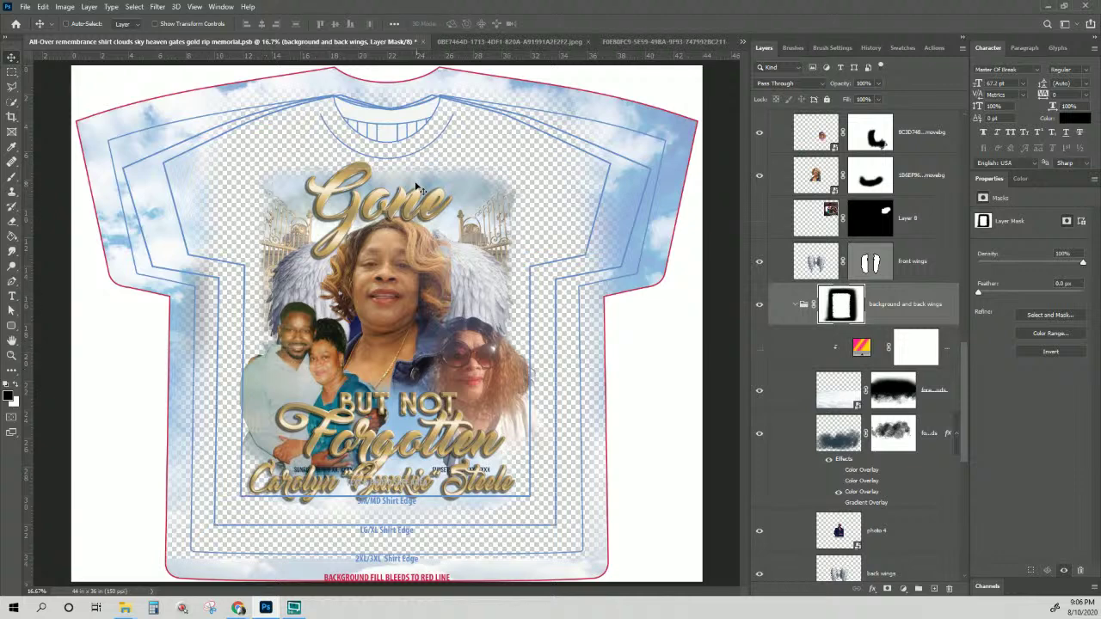
# - Move the Sunrise/Sunset date text down so it sits below the memorial name
pyautogui.rightClick(444, 472)
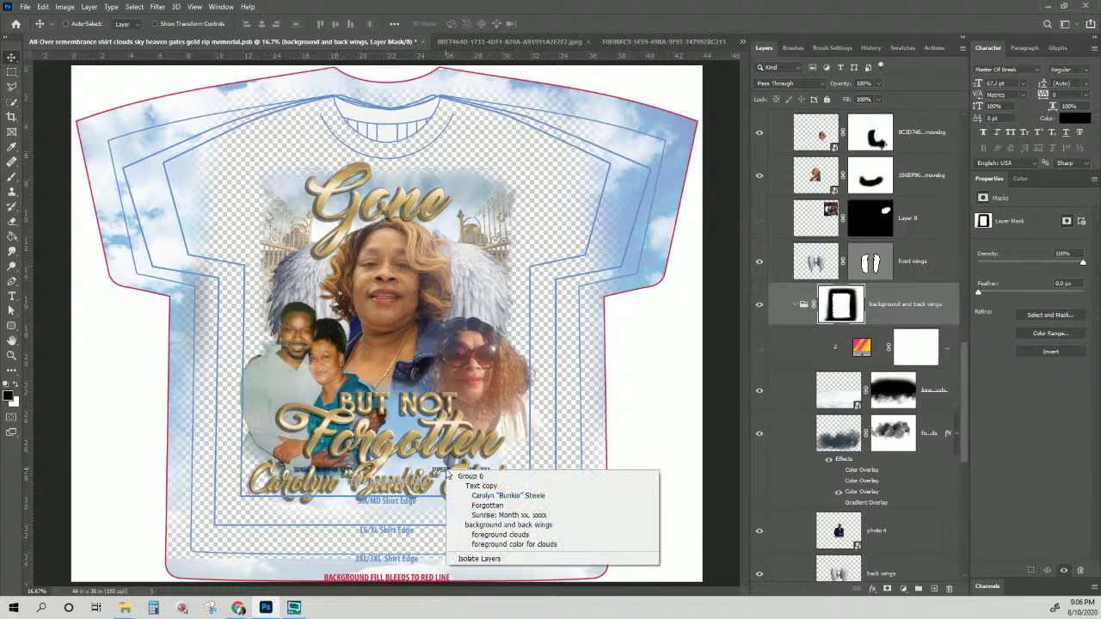
pyautogui.click(465, 515)
pyautogui.moveTo(444, 472); pyautogui.dragTo(442, 508)
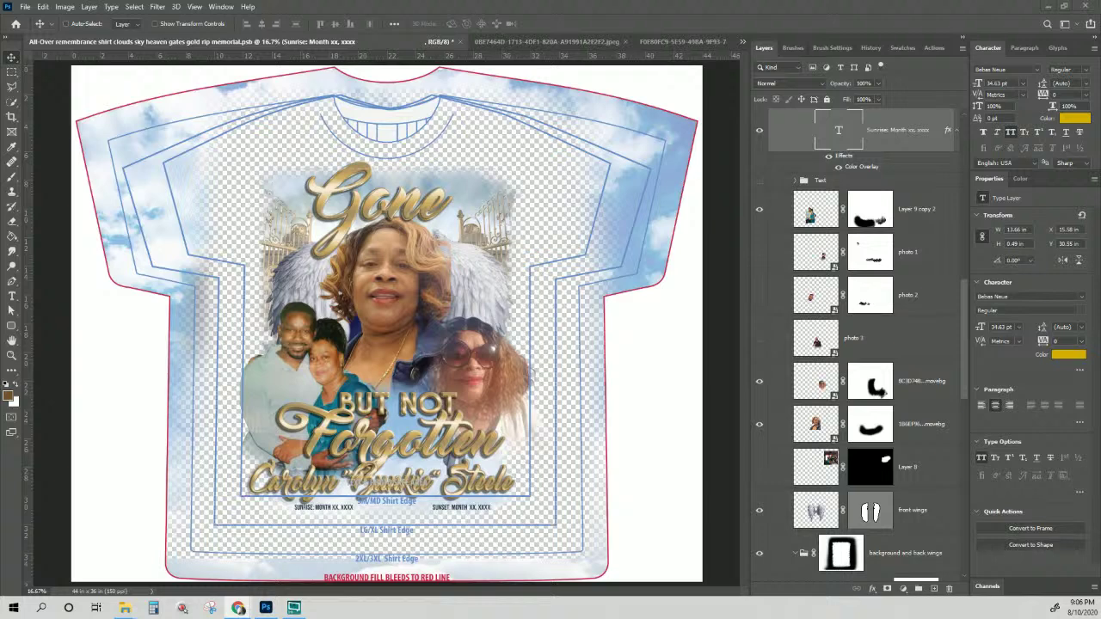
# - Replace the "Month xx, xxxx" placeholder after "Sunrise:" with the copied birth and death dates
pyautogui.doubleClick(839, 131)
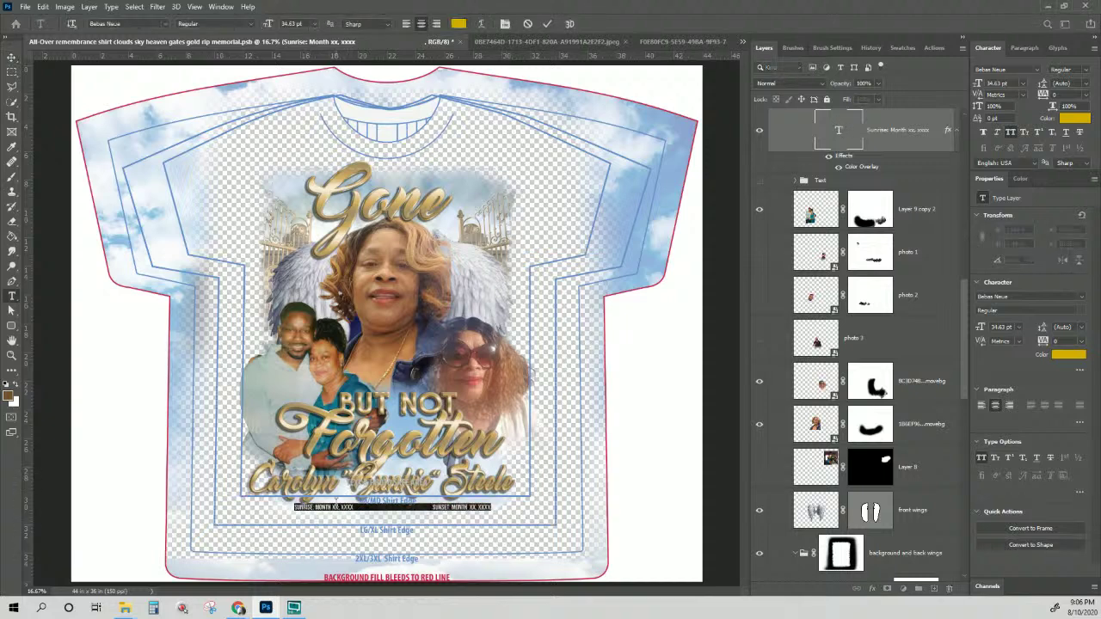
pyautogui.click(335, 505)
pyautogui.doubleClick(325, 506)
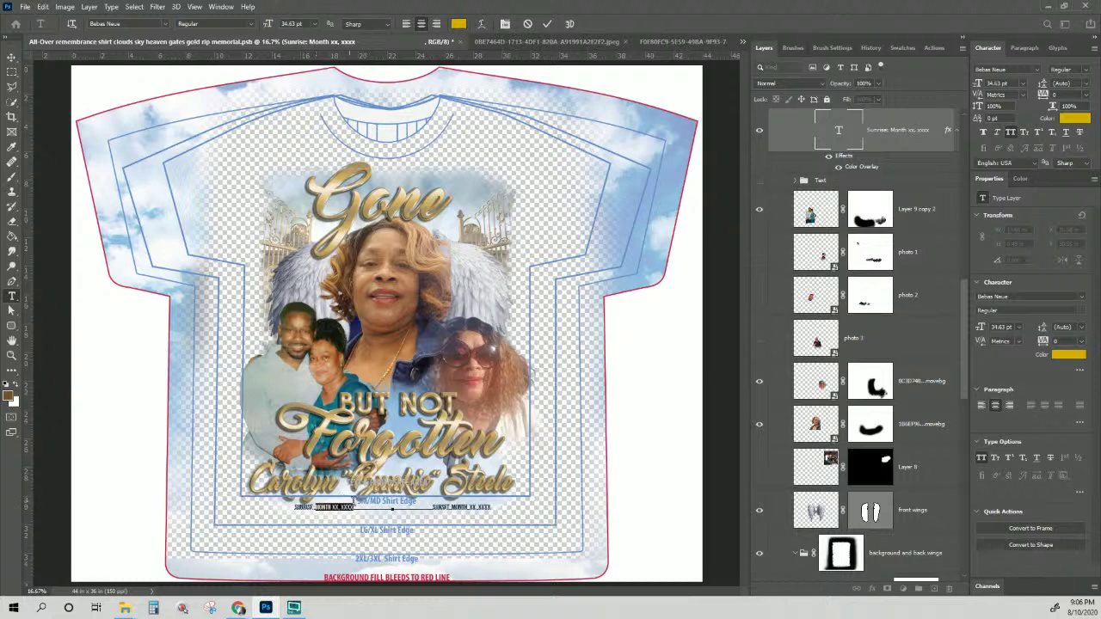
pyautogui.hotkey('ctrl', 'v')
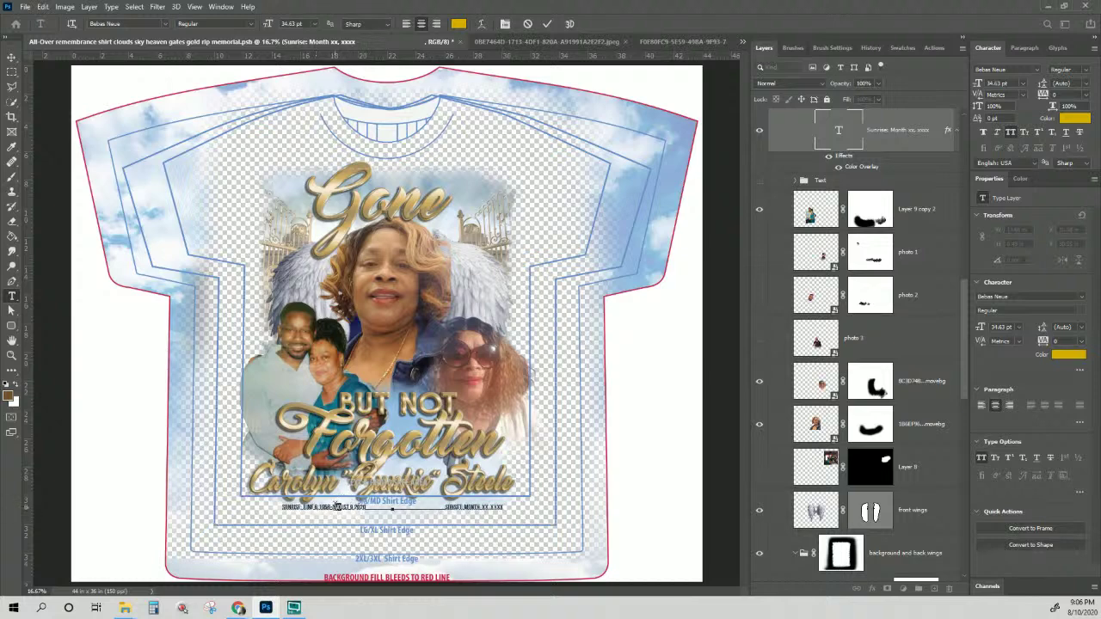
# - Cut the date of death out of the sunrise entry, keeping the birth date there
pyautogui.moveTo(333, 508); pyautogui.dragTo(362, 507)
pyautogui.click(332, 507)
pyautogui.click(391, 509)
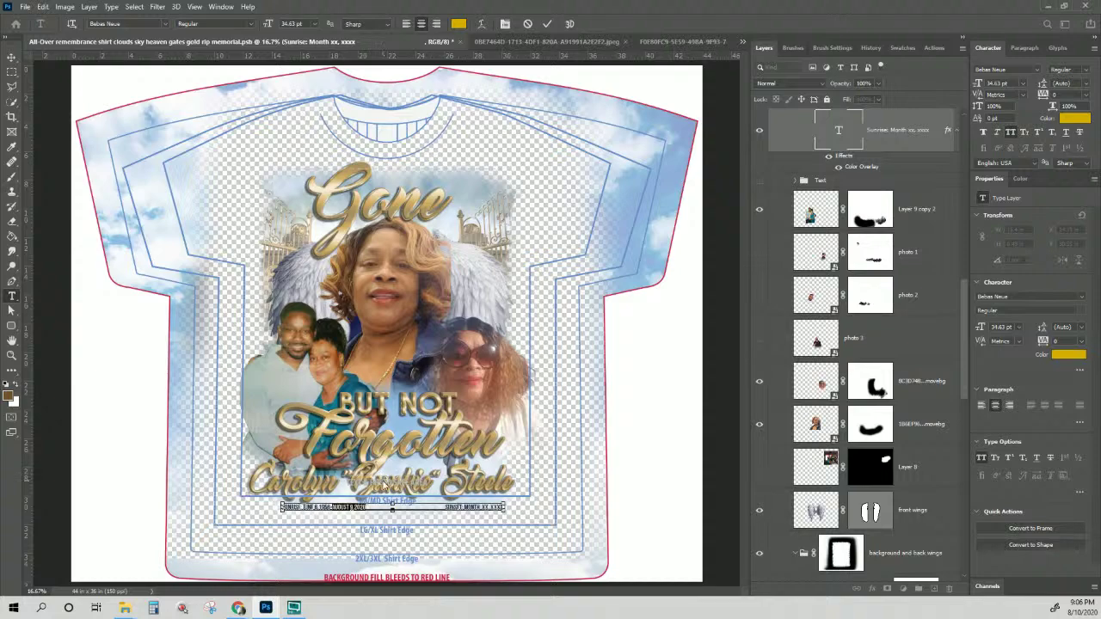
pyautogui.press('BackSpace')
pyautogui.press('BackSpace')
pyautogui.press('BackSpace')
pyautogui.press('BackSpace')
pyautogui.press('BackSpace')
pyautogui.press('BackSpace')
pyautogui.press('BackSpace')
pyautogui.press('BackSpace')
pyautogui.press('BackSpace')
pyautogui.press('BackSpace')
pyautogui.press('BackSpace')
pyautogui.press('BackSpace')
pyautogui.press('BackSpace')
pyautogui.press('BackSpace')
pyautogui.press('BackSpace')
pyautogui.press('BackSpace')
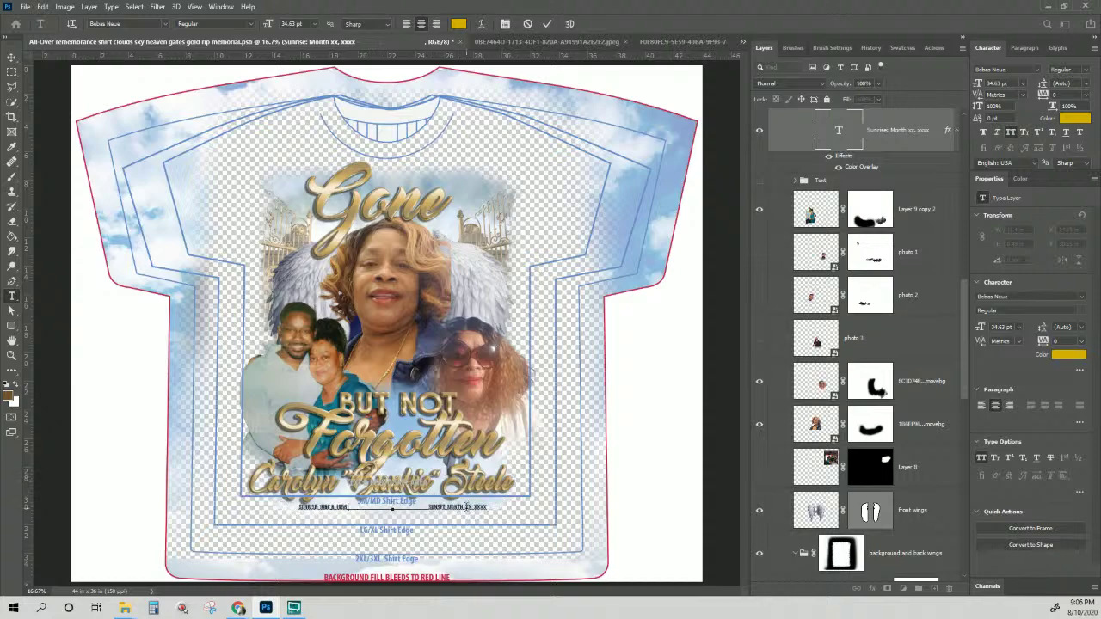
# - Replace the placeholder after "Sunset:" with the date of death and delete the trailing hyphen from the sunrise date
pyautogui.hotkey('ctrl', '+')
pyautogui.hotkey('ctrl', '+')
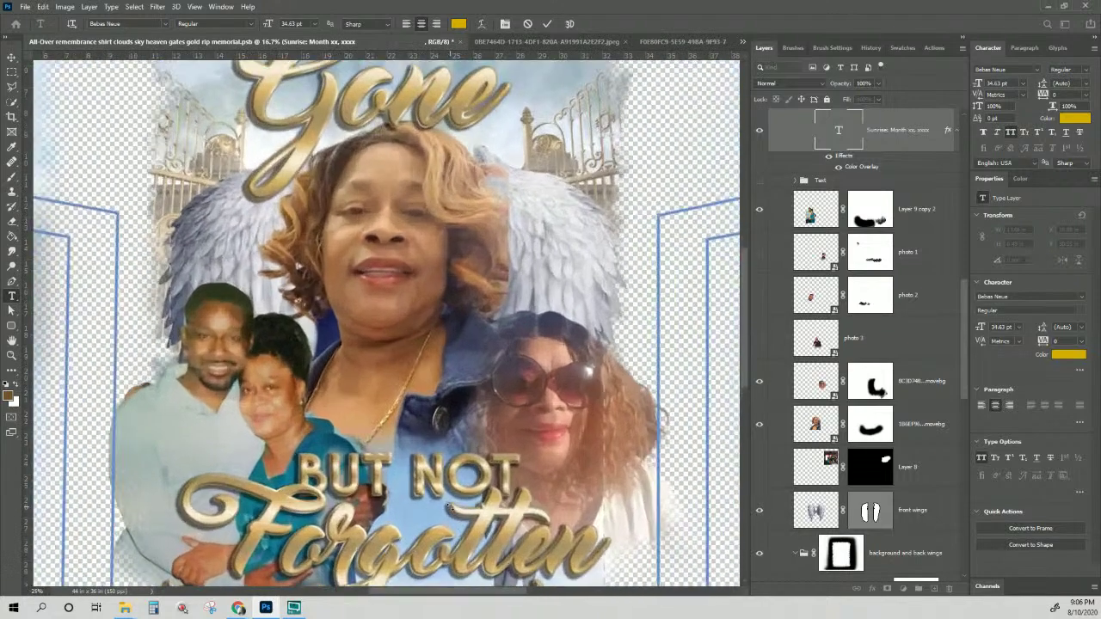
pyautogui.scroll(-6, 450, 411)
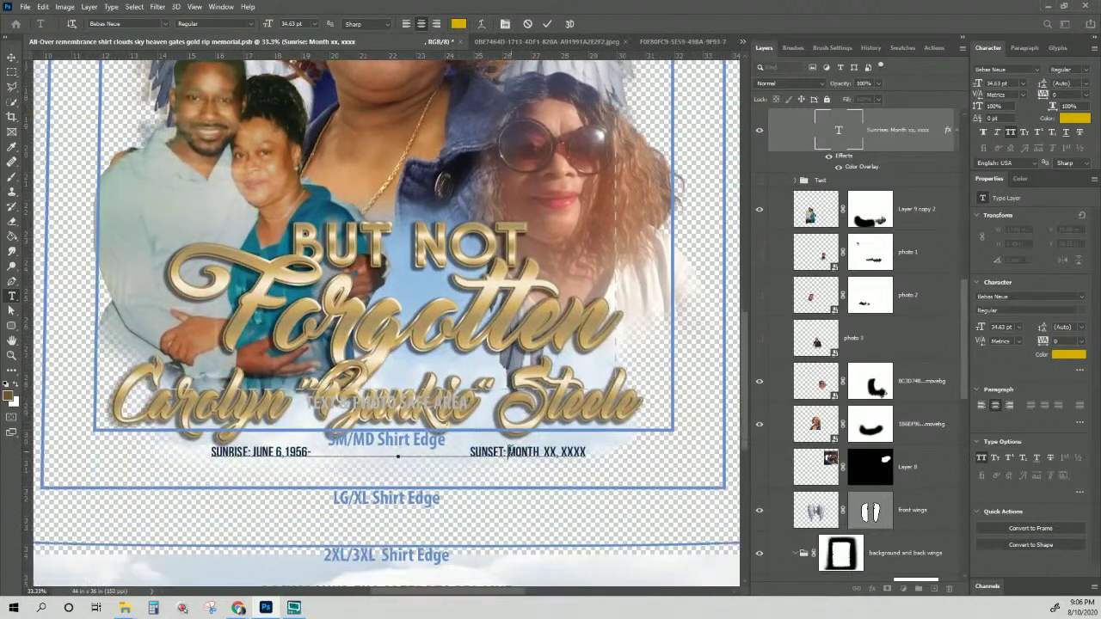
pyautogui.moveTo(508, 451); pyautogui.dragTo(605, 446)
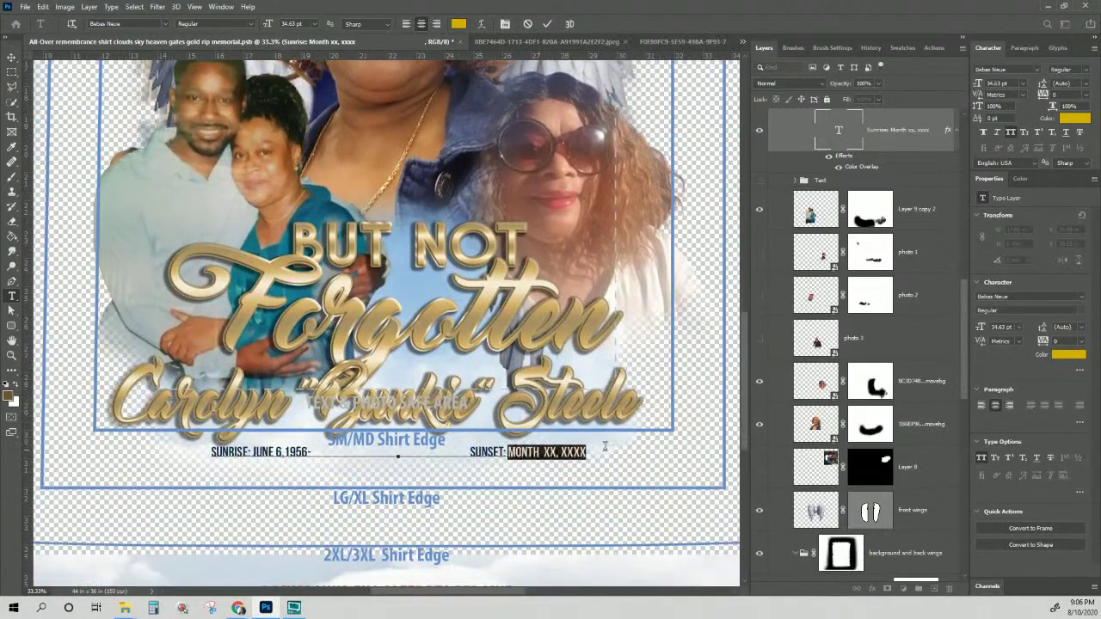
pyautogui.hotkey('ctrl', 'v')
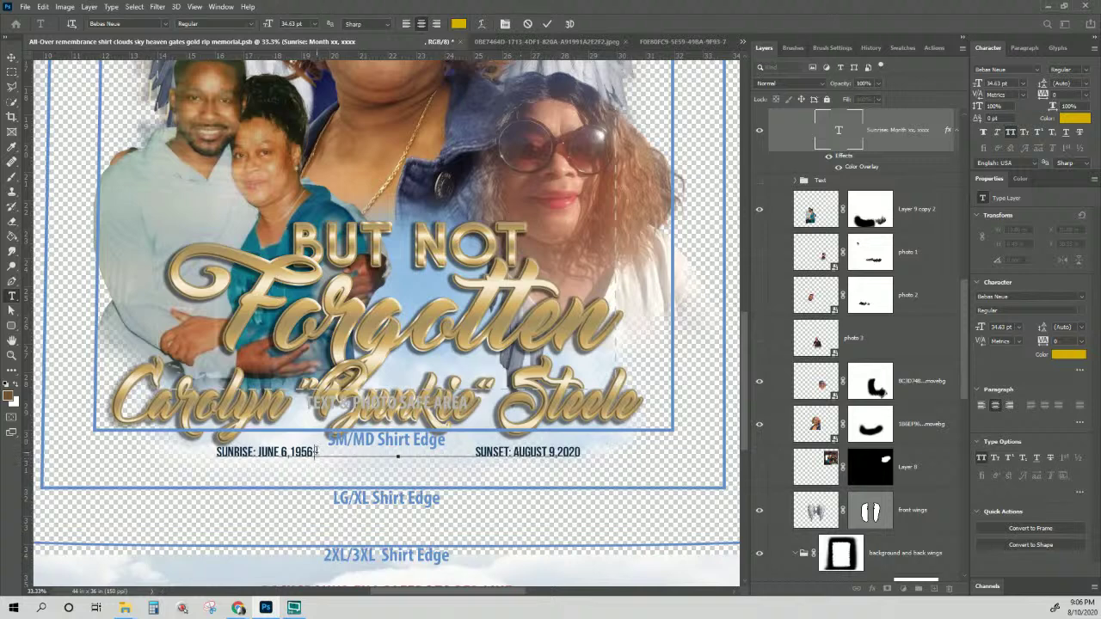
pyautogui.press('BackSpace')
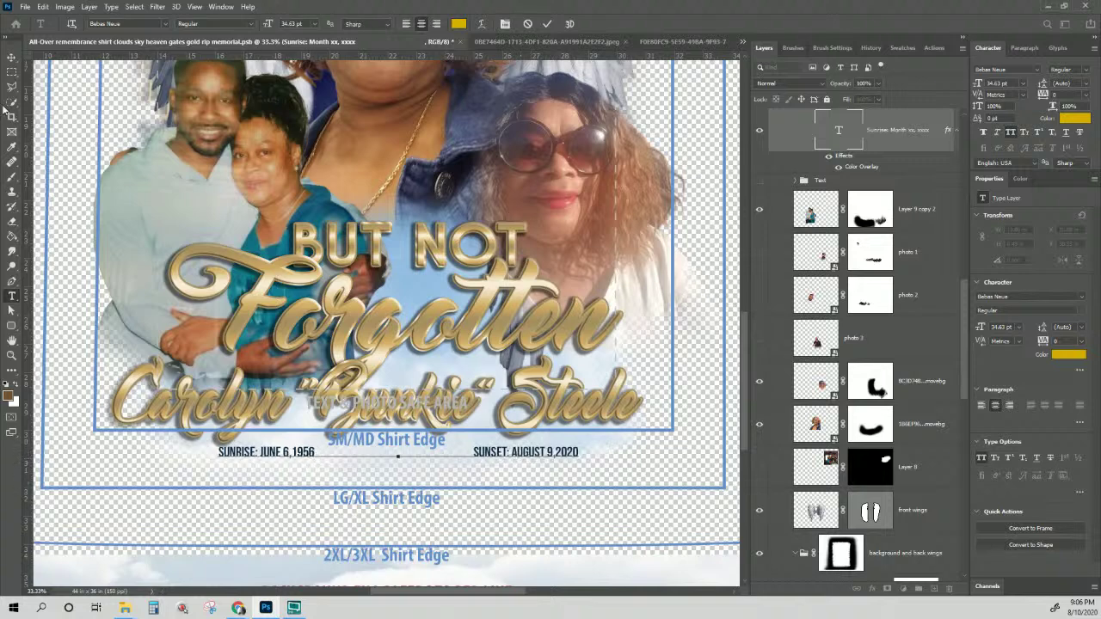
# - Add a solid white Stroke and a Drop Shadow to the Sunrise/Sunset date text
pyautogui.click(12, 57)
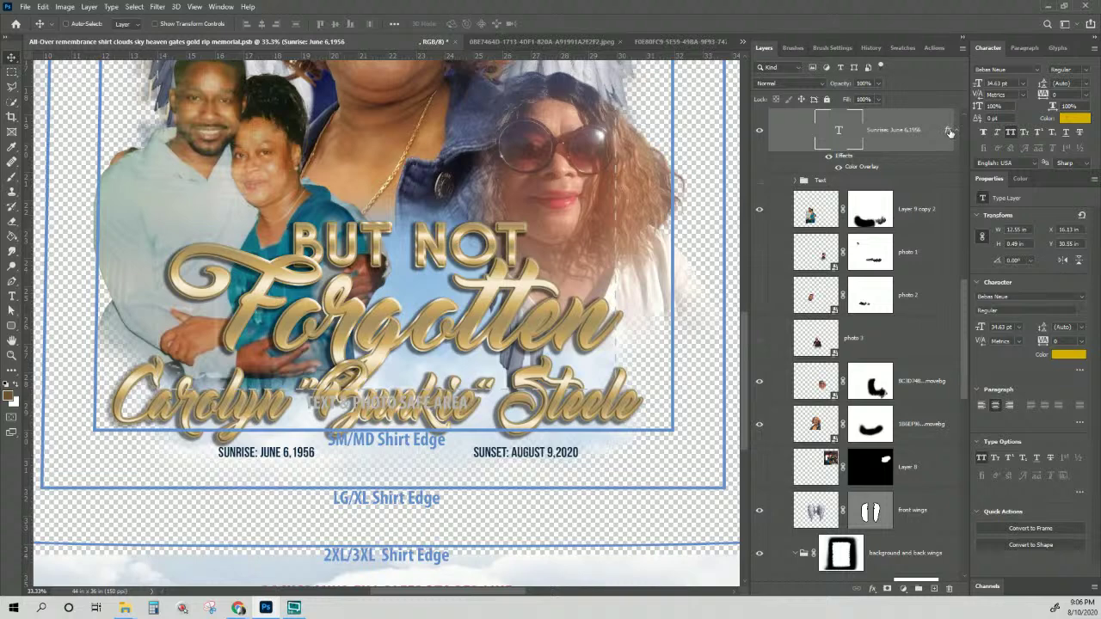
pyautogui.doubleClick(949, 131)
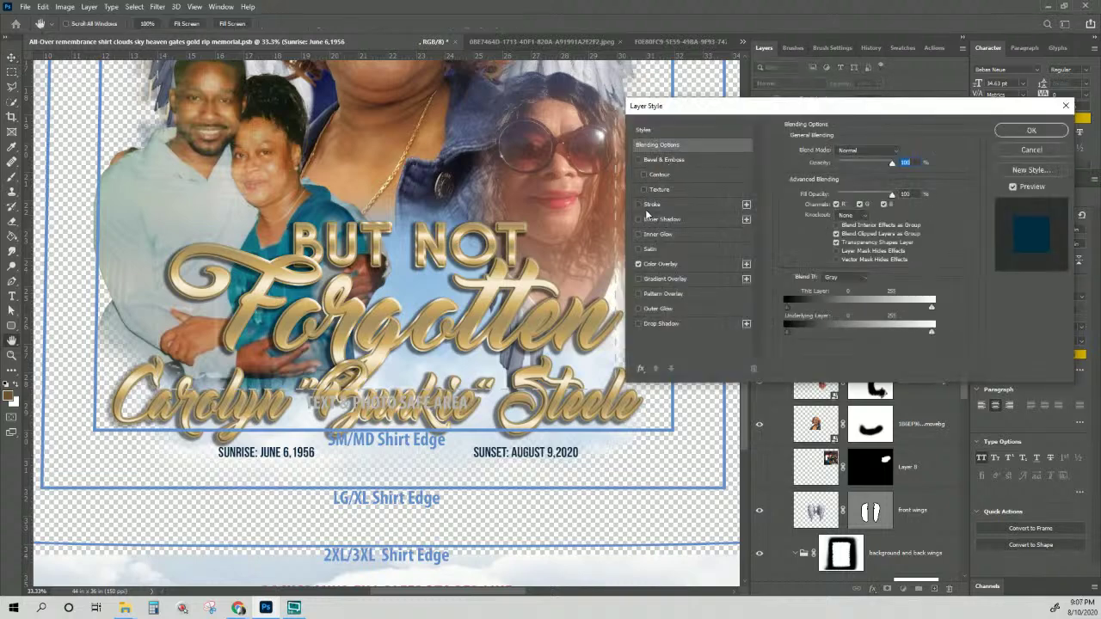
pyautogui.click(645, 205)
pyautogui.click(691, 205)
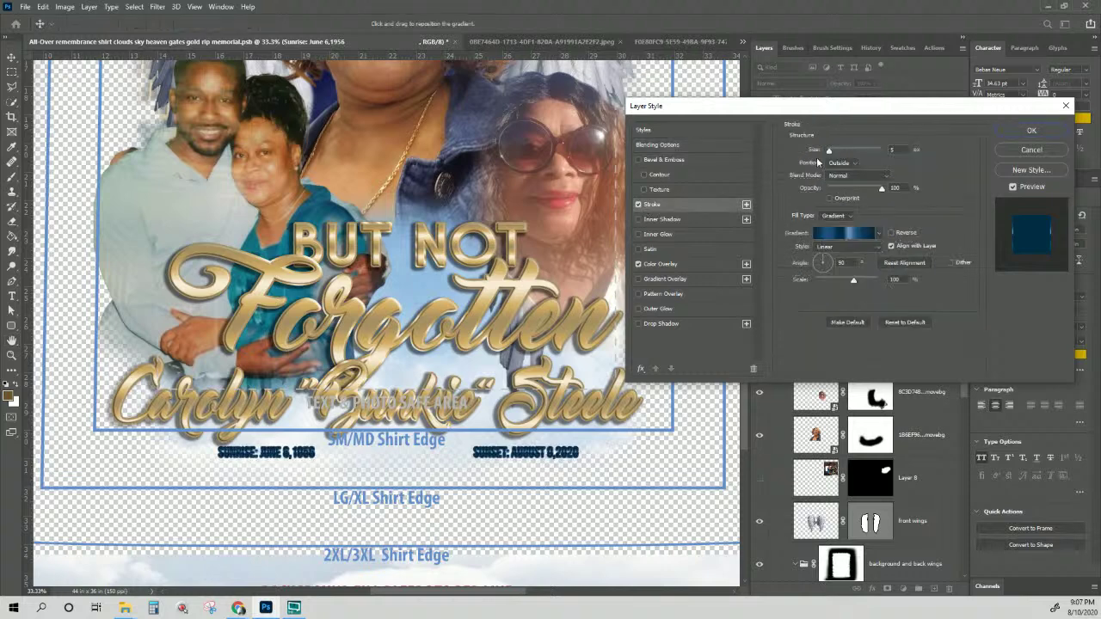
pyautogui.click(847, 217)
pyautogui.click(834, 209)
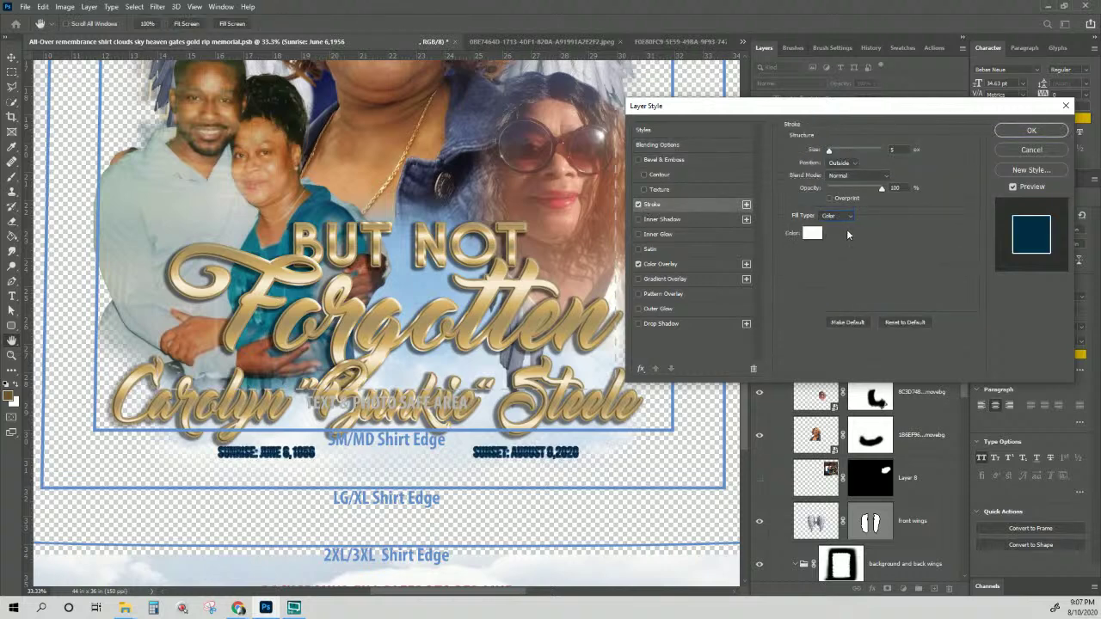
pyautogui.click(838, 232)
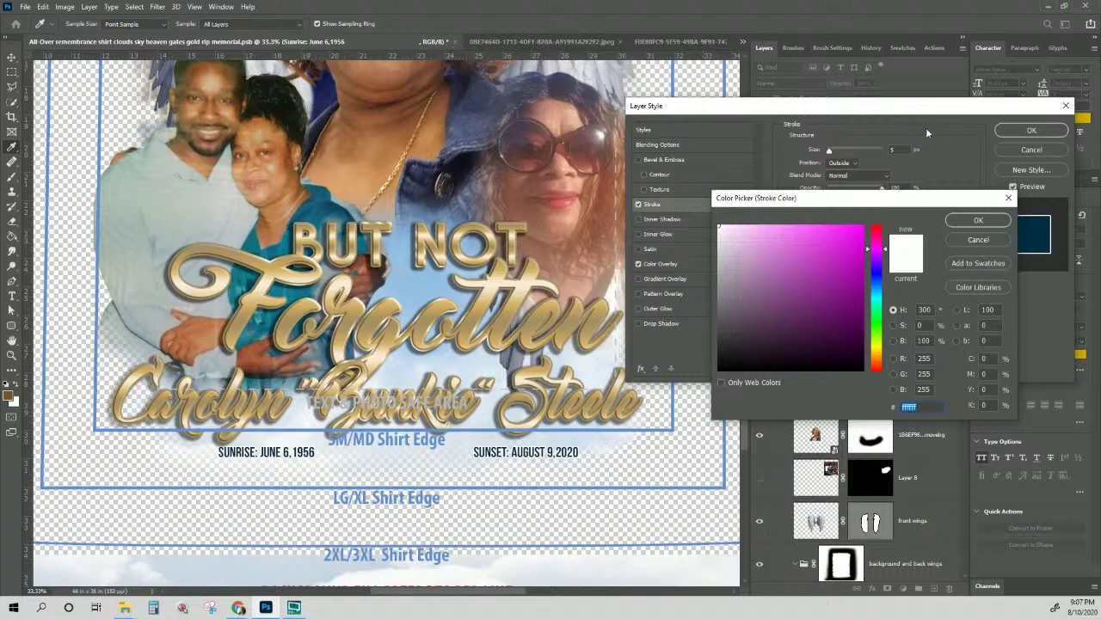
pyautogui.click(977, 221)
pyautogui.click(679, 325)
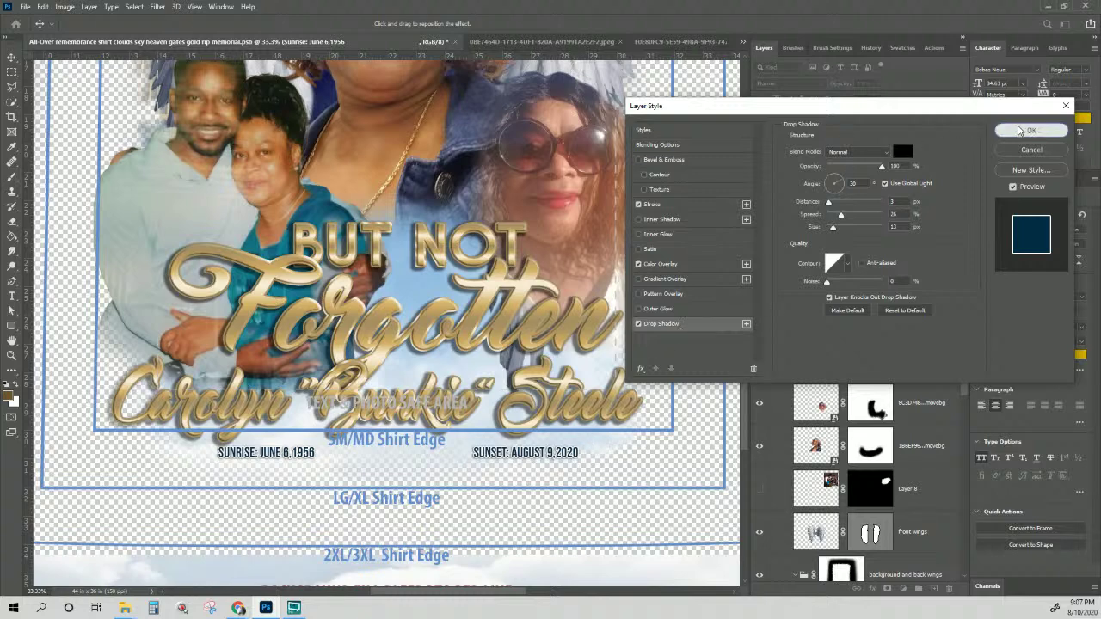
pyautogui.click(1031, 130)
# - Enlarge the Sunrise/Sunset date text to about 48.6 pt and reposition it just beneath the memorial name
pyautogui.hotkey('ctrl', 't')
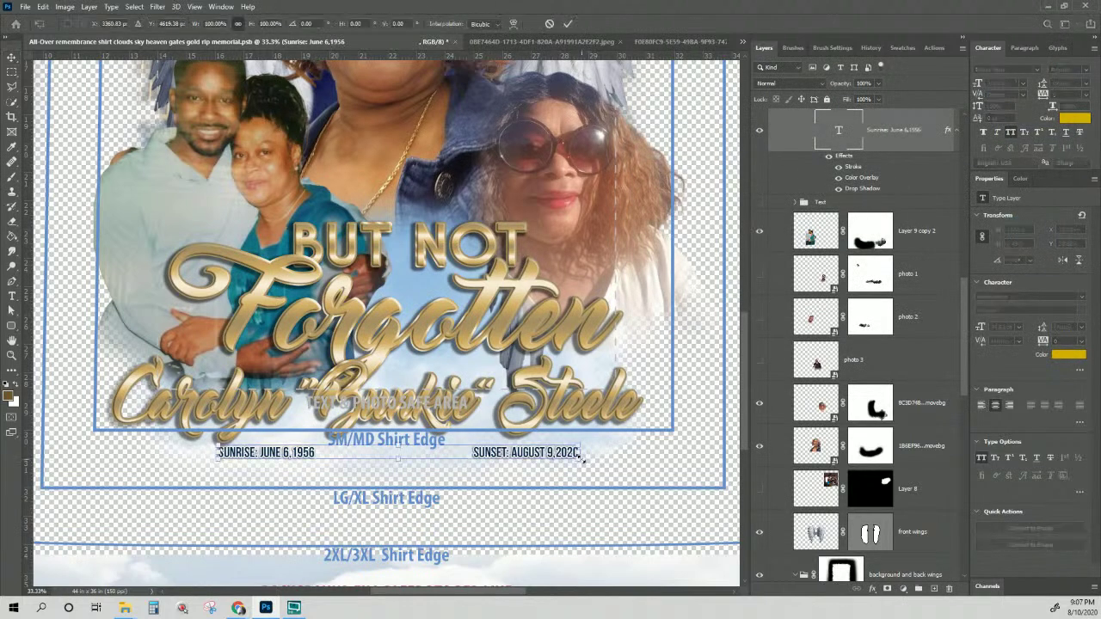
pyautogui.moveTo(605, 474); pyautogui.dragTo(676, 507)
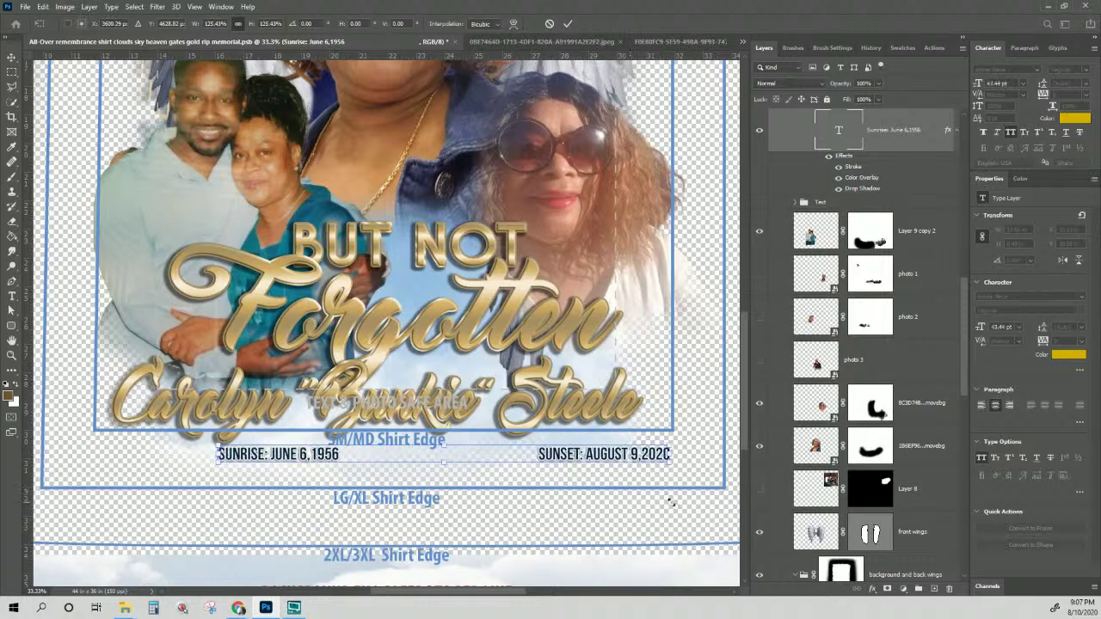
pyautogui.moveTo(596, 458); pyautogui.dragTo(526, 455)
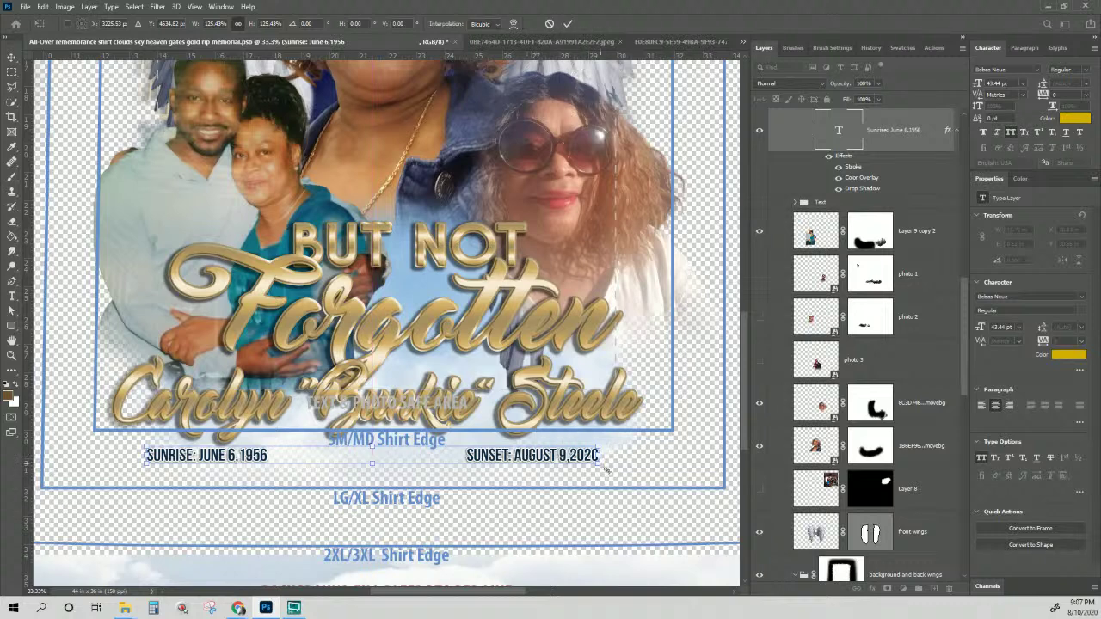
pyautogui.moveTo(607, 471); pyautogui.dragTo(629, 480)
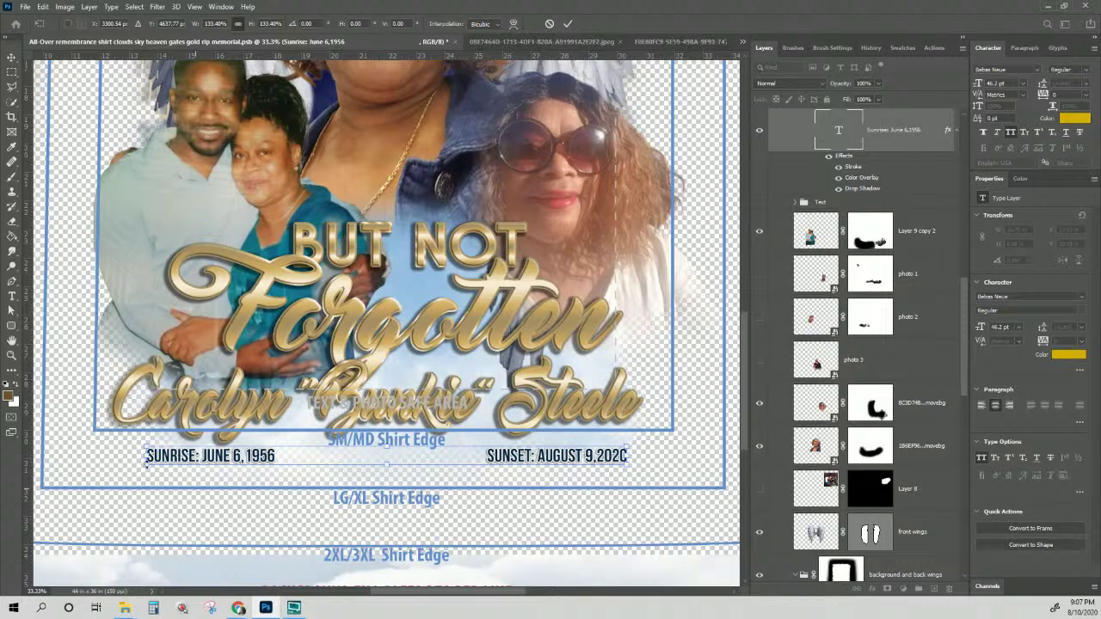
pyautogui.moveTo(142, 466)
pyautogui.mouseDown()
pyautogui.moveTo(109, 476)
pyautogui.moveTo(136, 476)
pyautogui.moveTo(123, 475)
pyautogui.mouseUp()
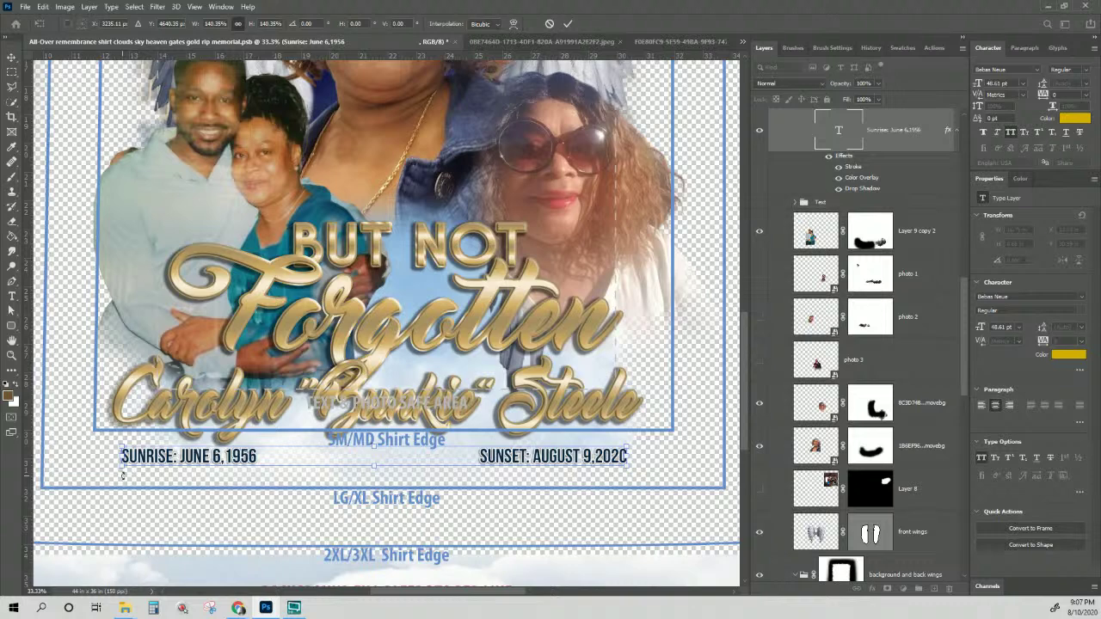
pyautogui.press('Return')
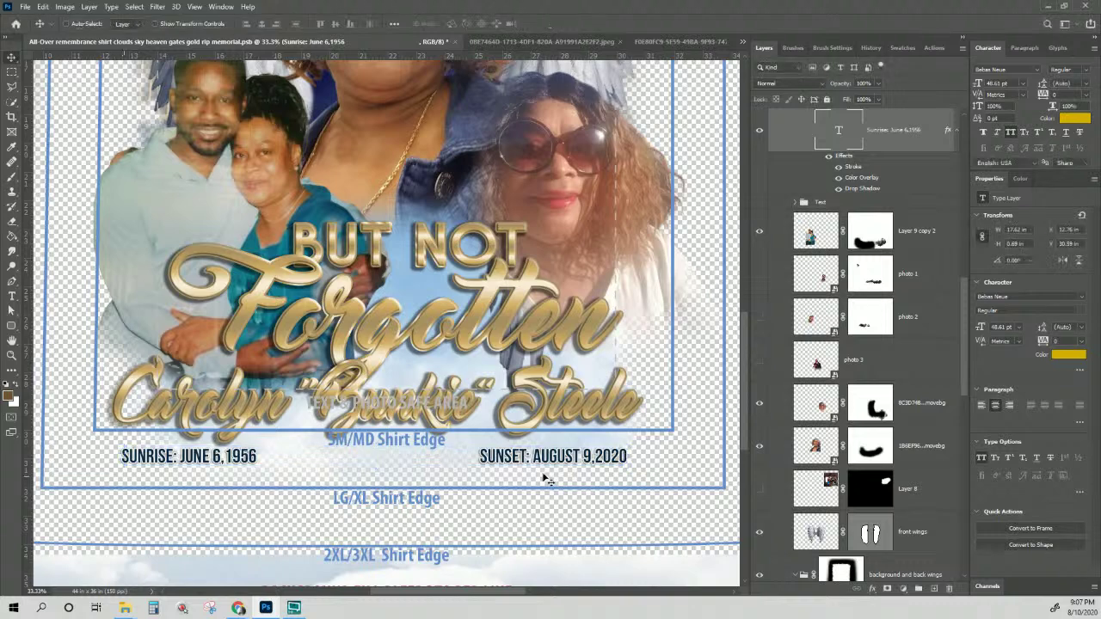
pyautogui.moveTo(533, 464); pyautogui.dragTo(519, 469)
# - Hide the shirt-size guide overlay and show the purple Layer 7 behind the whole design
pyautogui.hotkey('ctrl', '-')
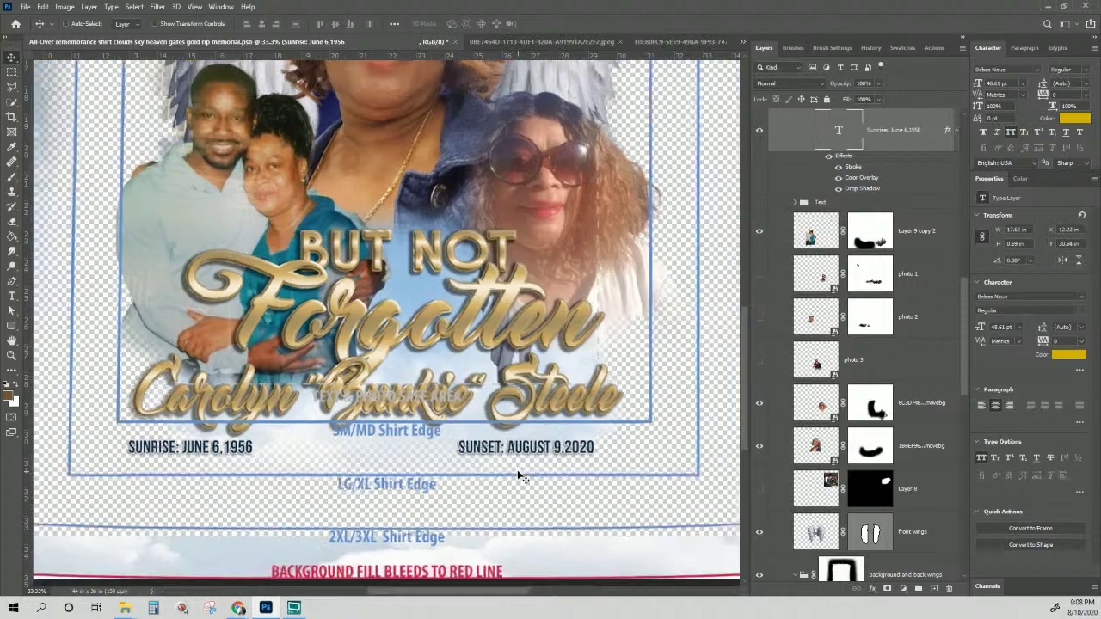
pyautogui.hotkey('ctrl', '-')
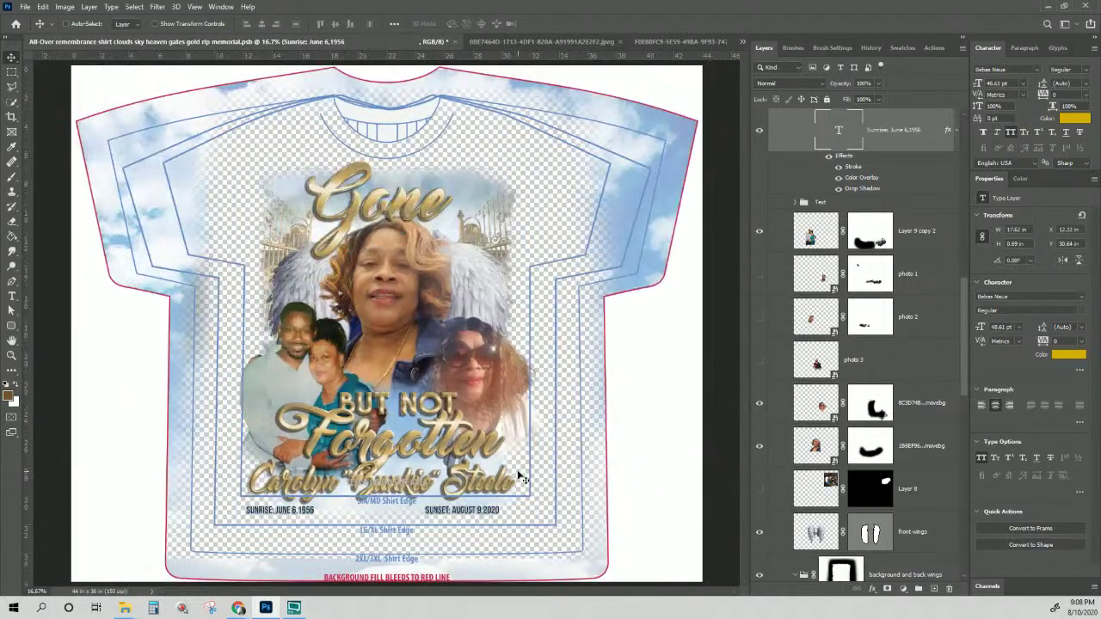
pyautogui.scroll(10, 834, 167)
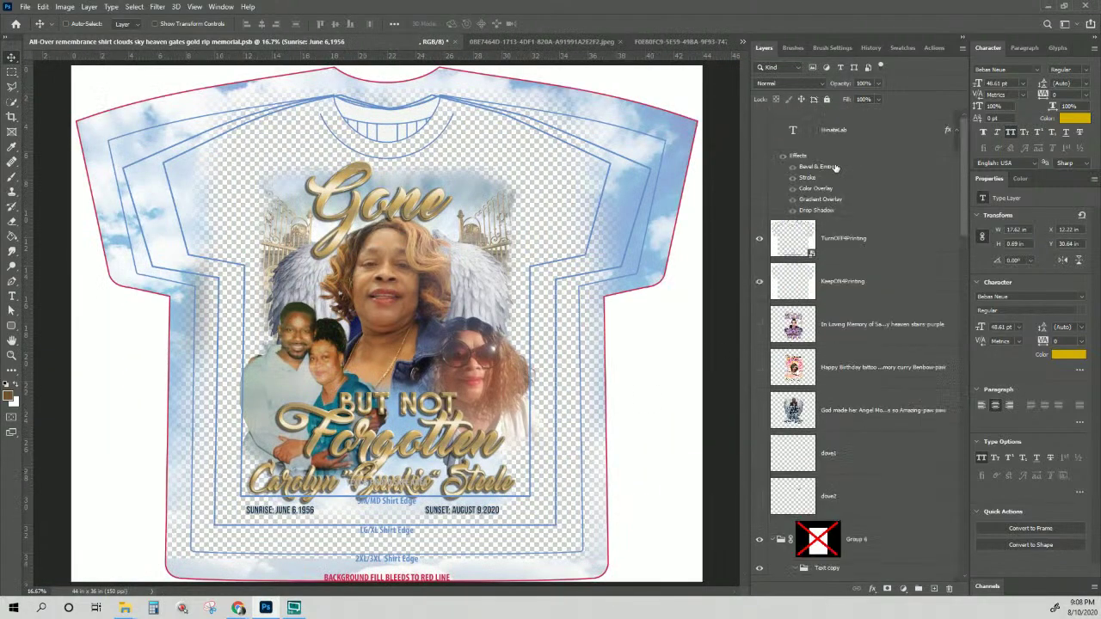
pyautogui.click(758, 242)
pyautogui.scroll(-15, 876, 260)
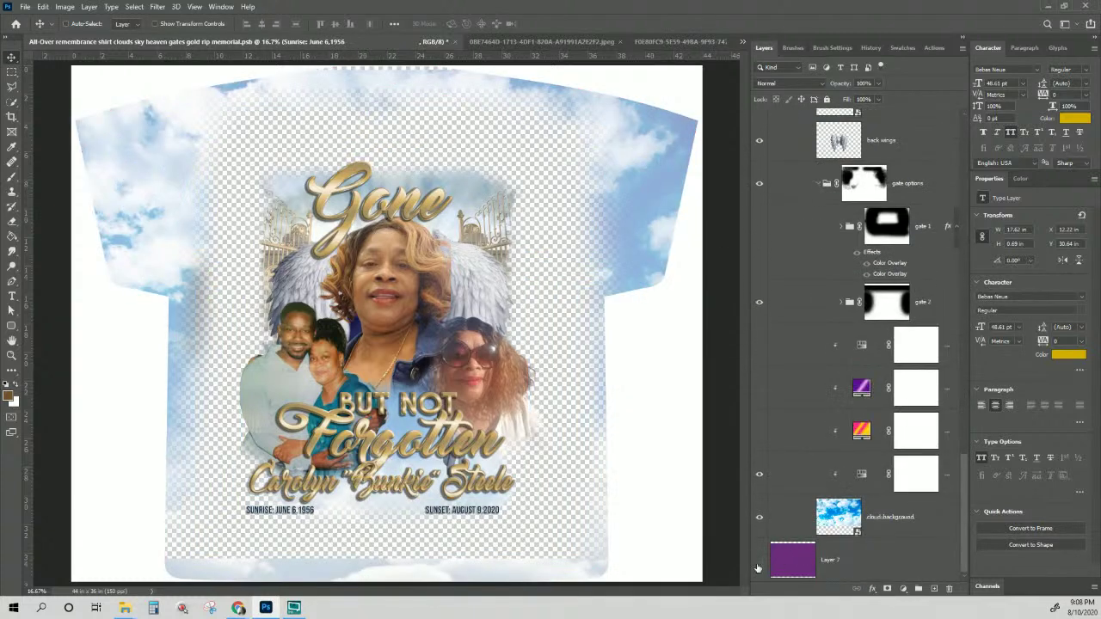
pyautogui.click(782, 571)
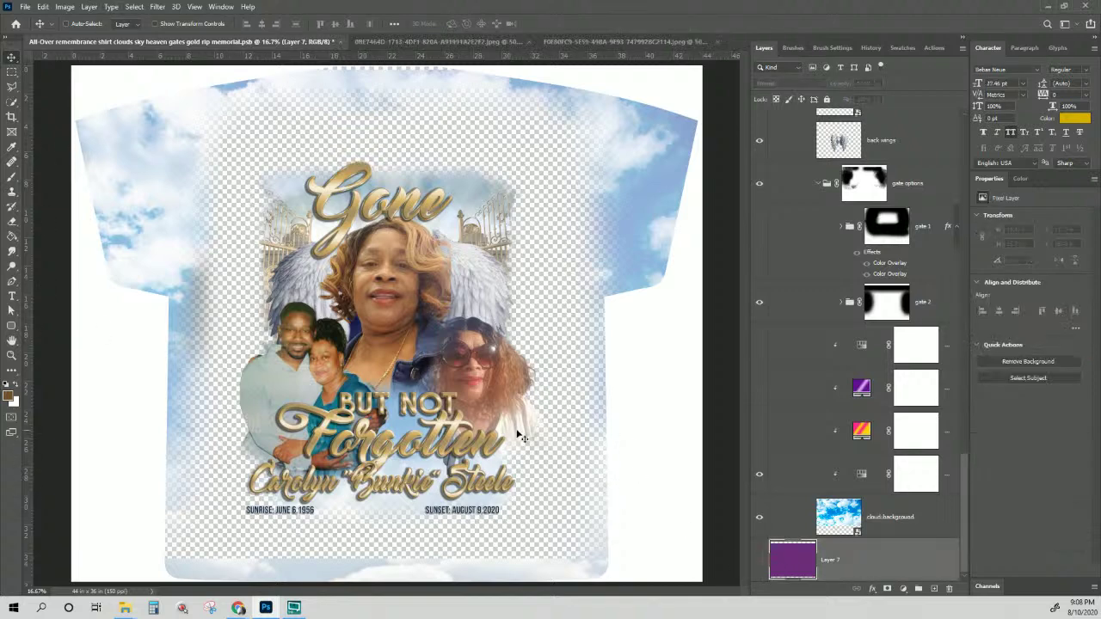
pyautogui.click(759, 560)
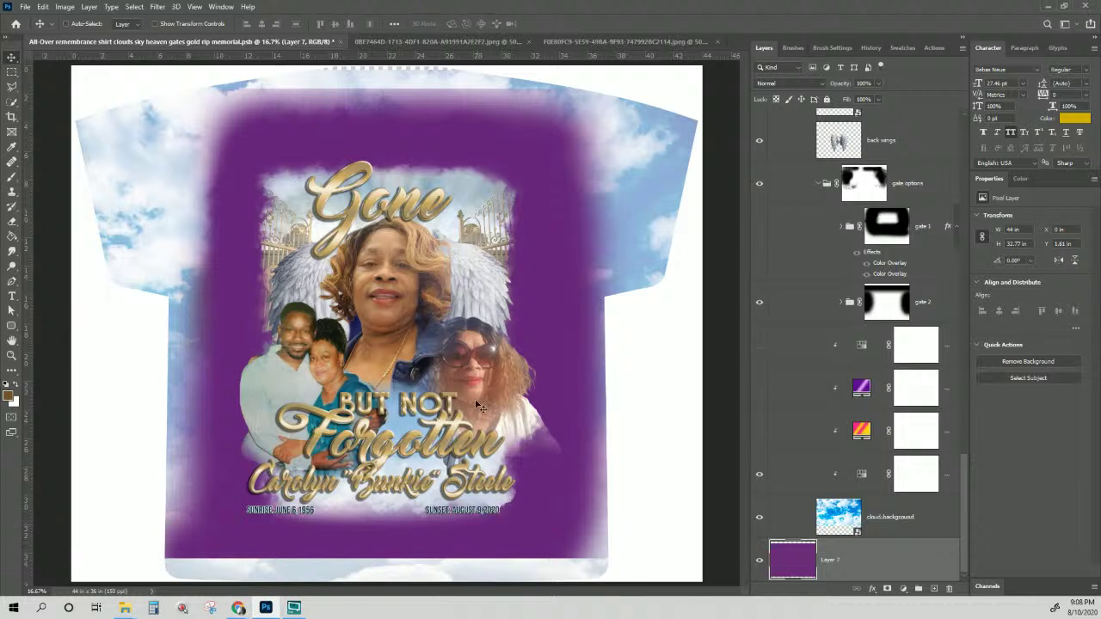
# - Select the Sunrise/Sunset date text and nudge it slightly right to centre it under the memorial name
pyautogui.rightClick(484, 516)
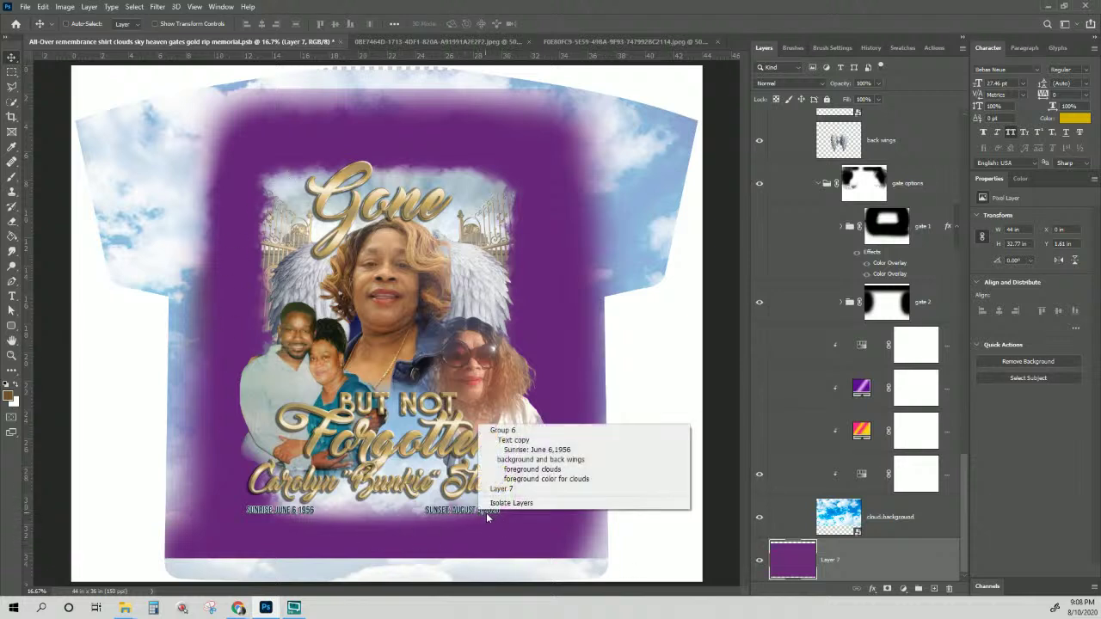
pyautogui.click(508, 449)
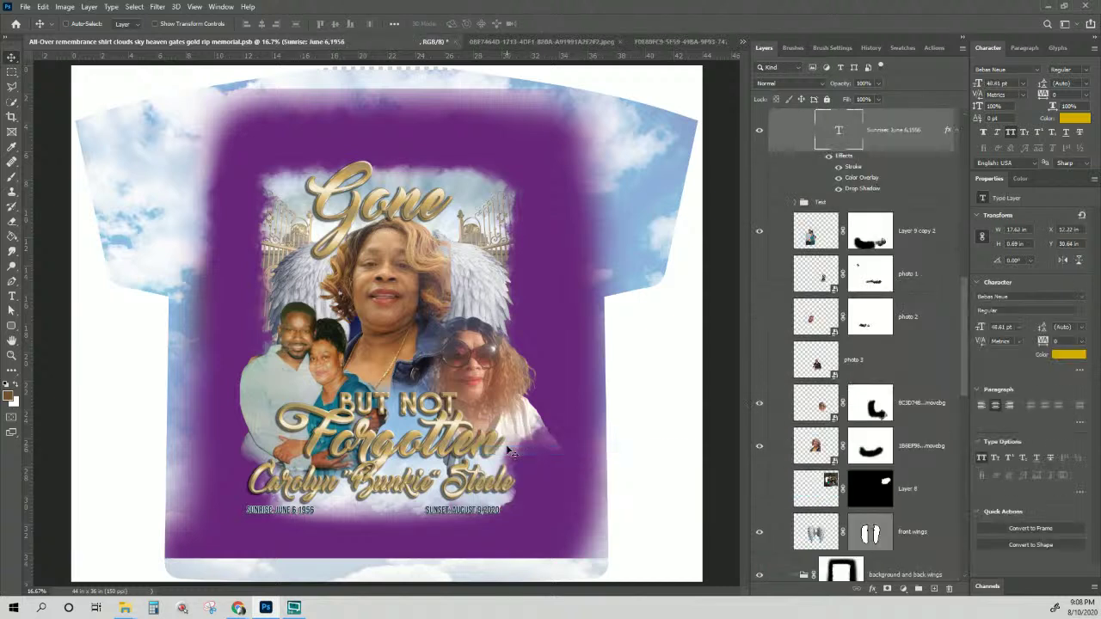
pyautogui.hotkey('ctrl', 't')
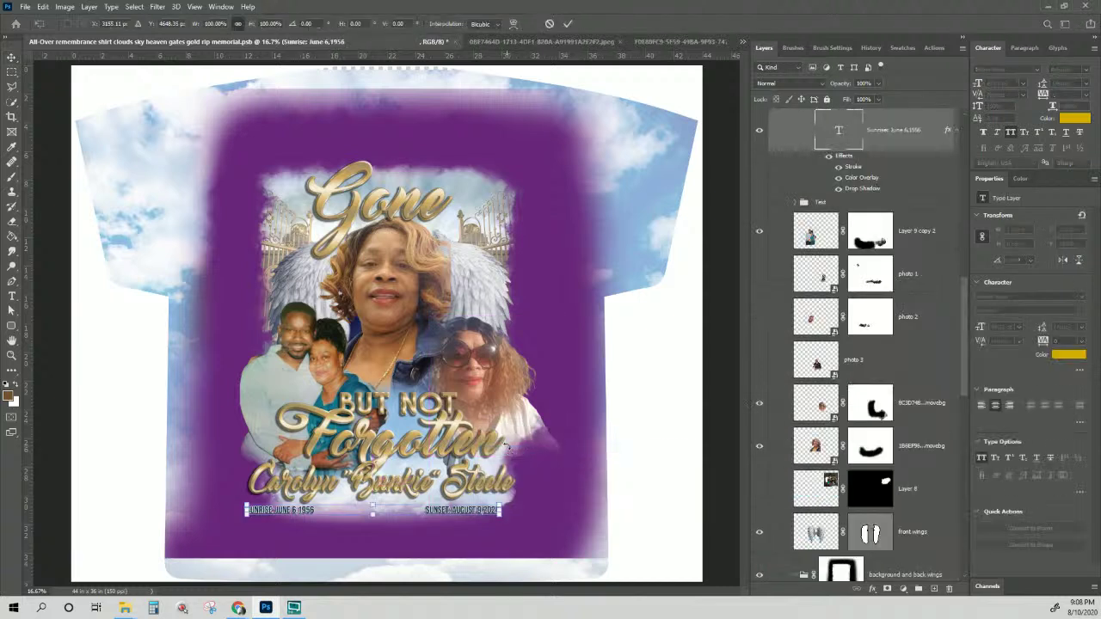
pyautogui.press('Right')
pyautogui.press('Right')
pyautogui.press('Right')
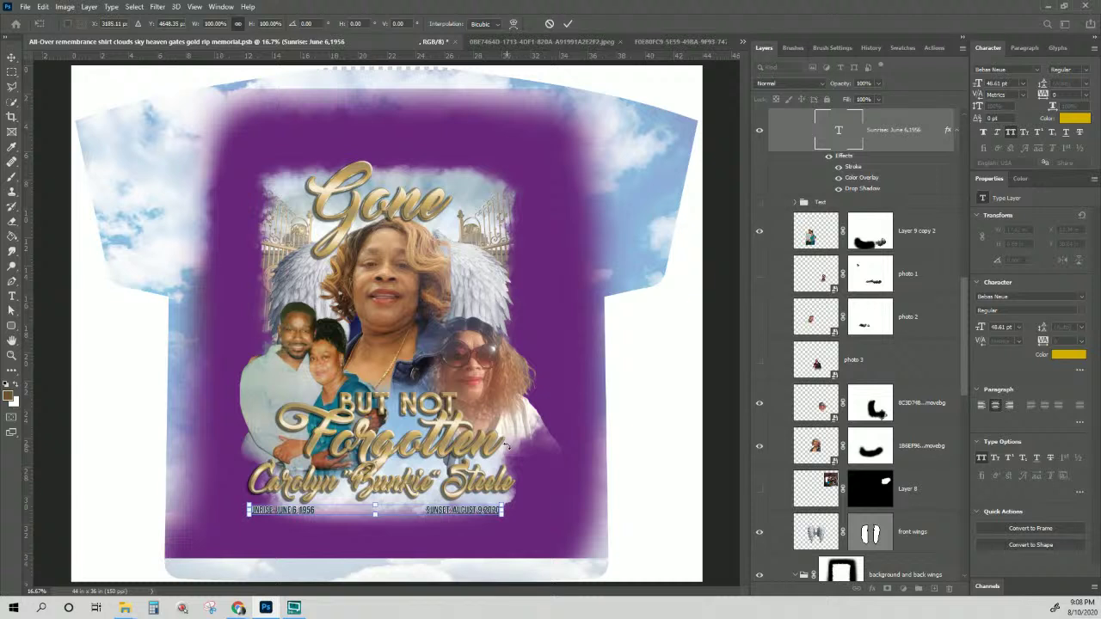
pyautogui.press('Right')
pyautogui.press('Right')
pyautogui.press('Right')
pyautogui.press('Right')
pyautogui.press('Right')
pyautogui.press('Right')
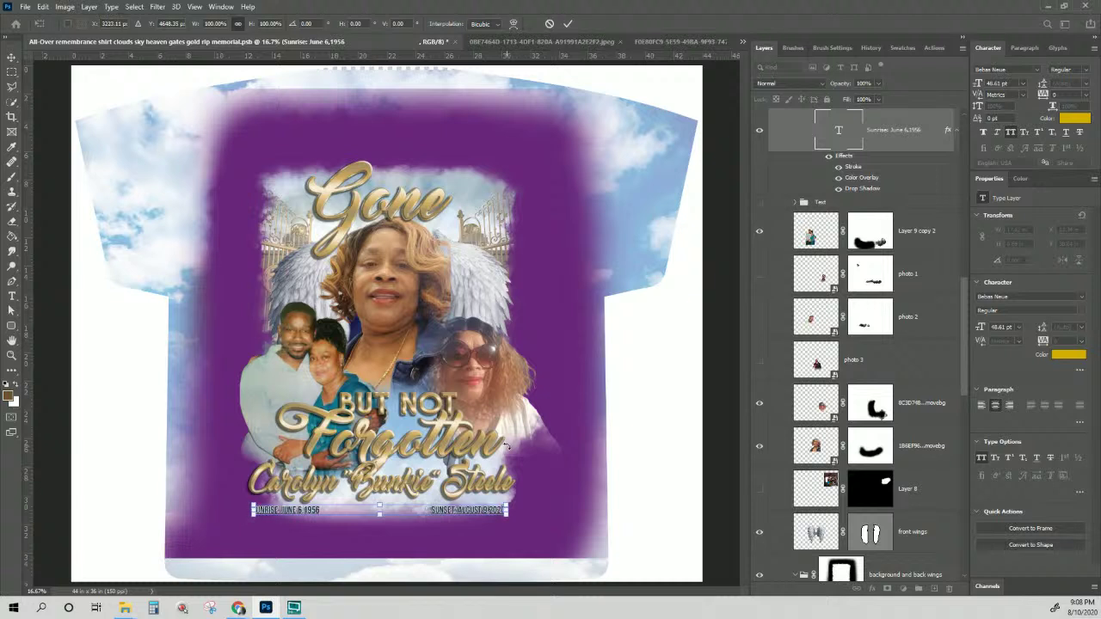
pyautogui.press('Right')
pyautogui.press('Right')
pyautogui.press('Right')
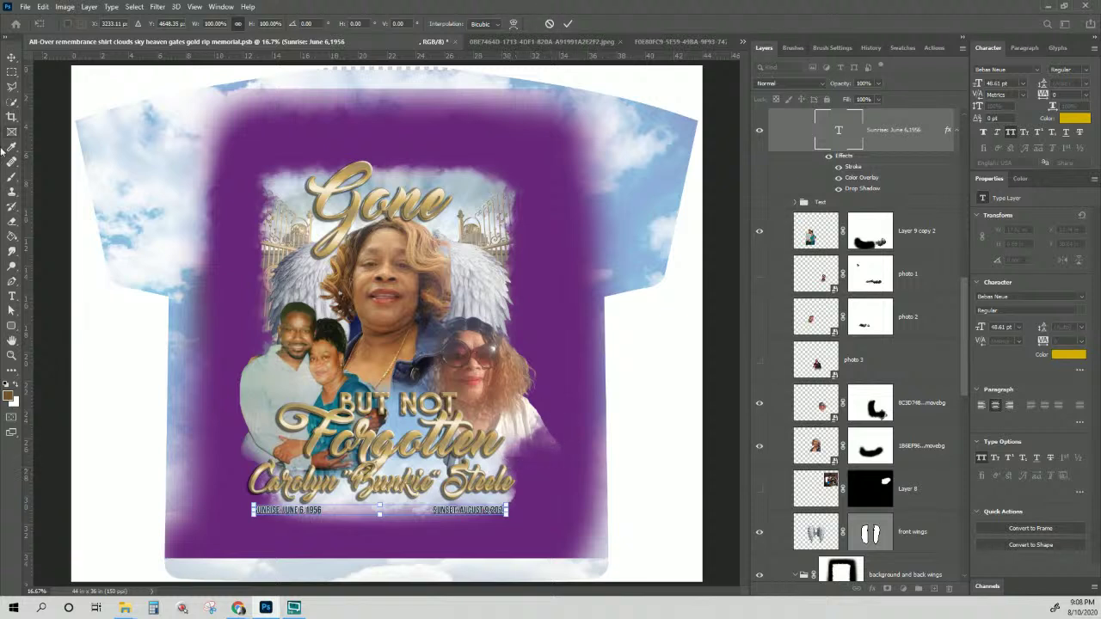
# - Brush black on the layer mask of the sunglasses photo to fade out its lower outer edge
pyautogui.click(11, 176)
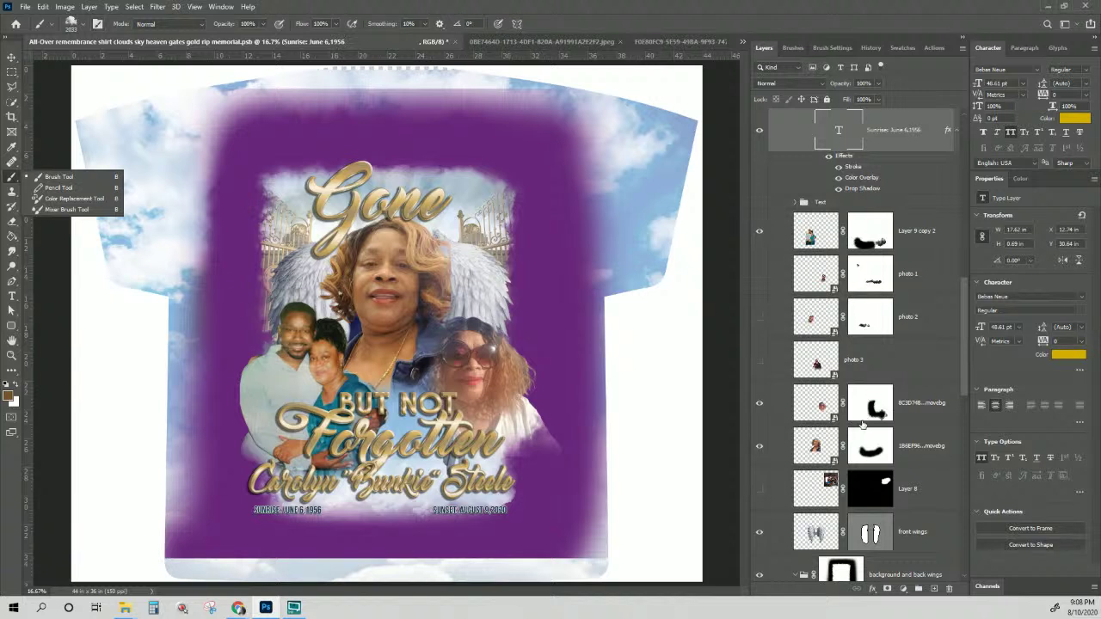
pyautogui.click(760, 405)
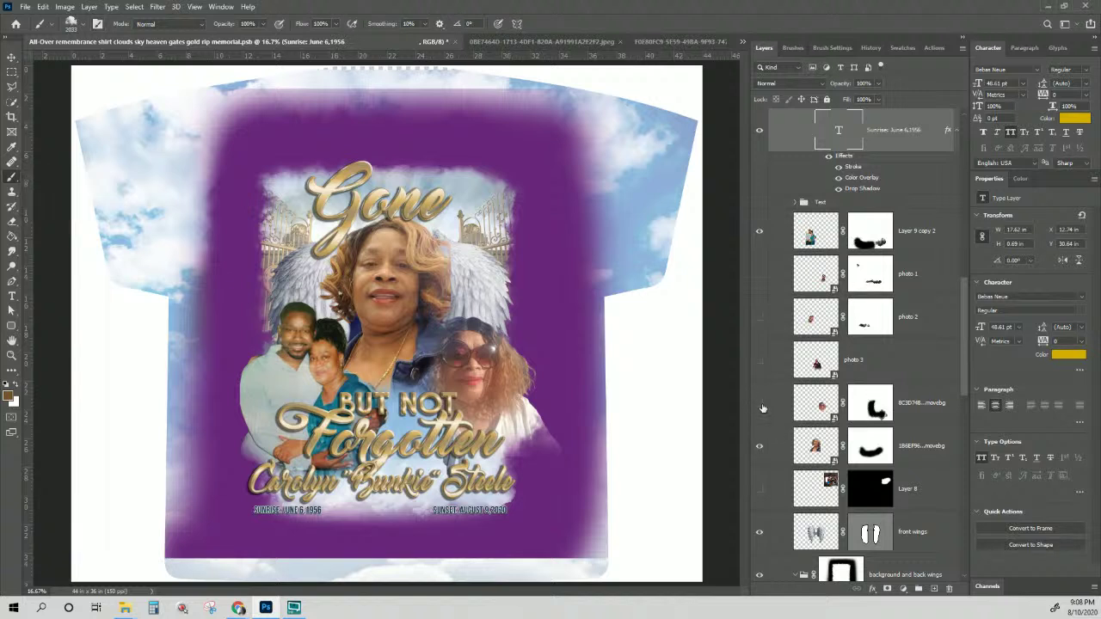
pyautogui.click(760, 405)
pyautogui.click(871, 406)
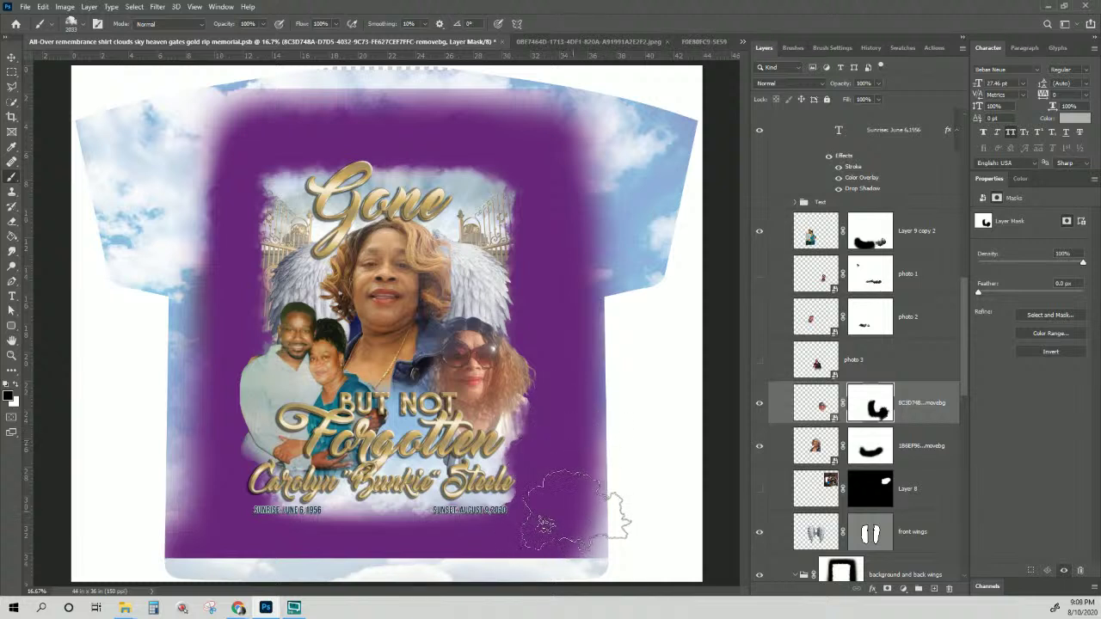
# - Add a Color Overlay to Layer 7 beneath the design and set its colour to white (ffffff)
pyautogui.scroll(-8, 894, 344)
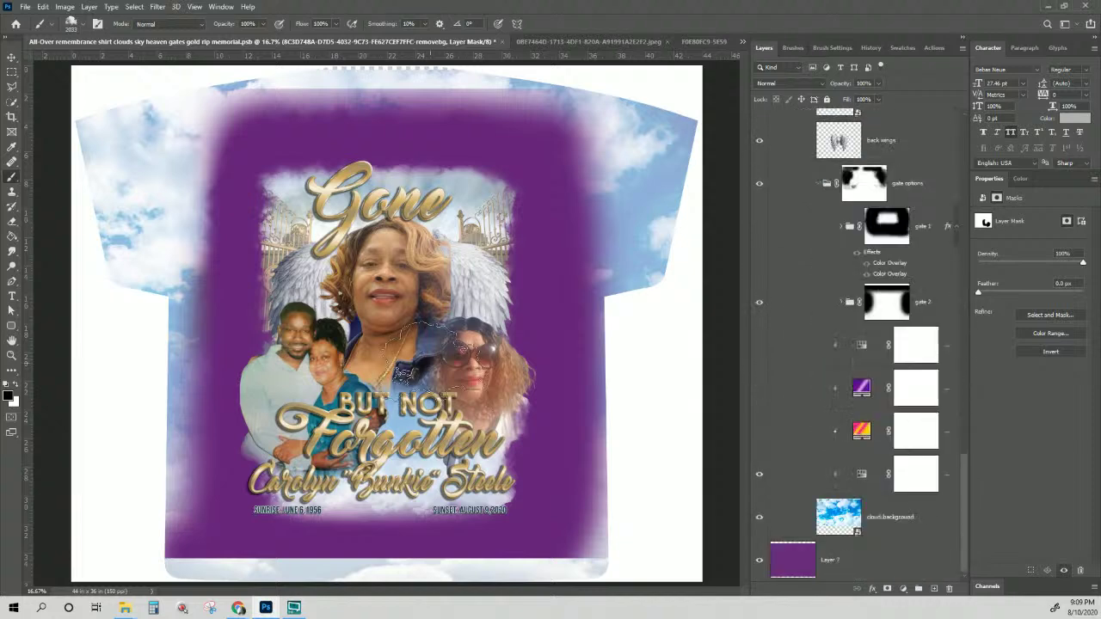
pyautogui.click(782, 568)
pyautogui.click(872, 588)
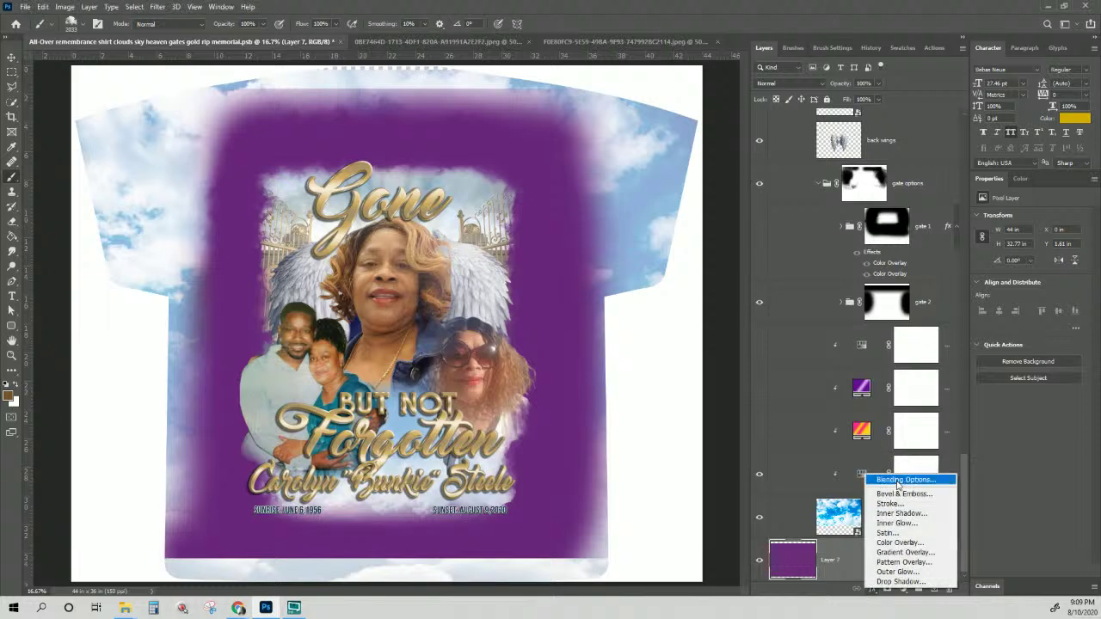
pyautogui.click(899, 542)
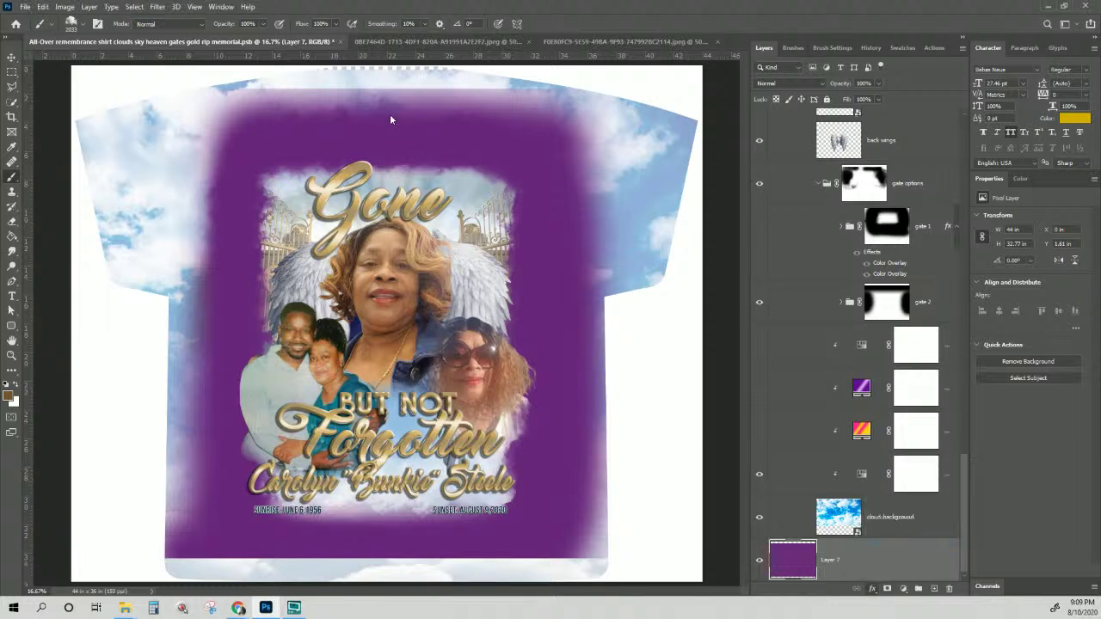
pyautogui.click(903, 152)
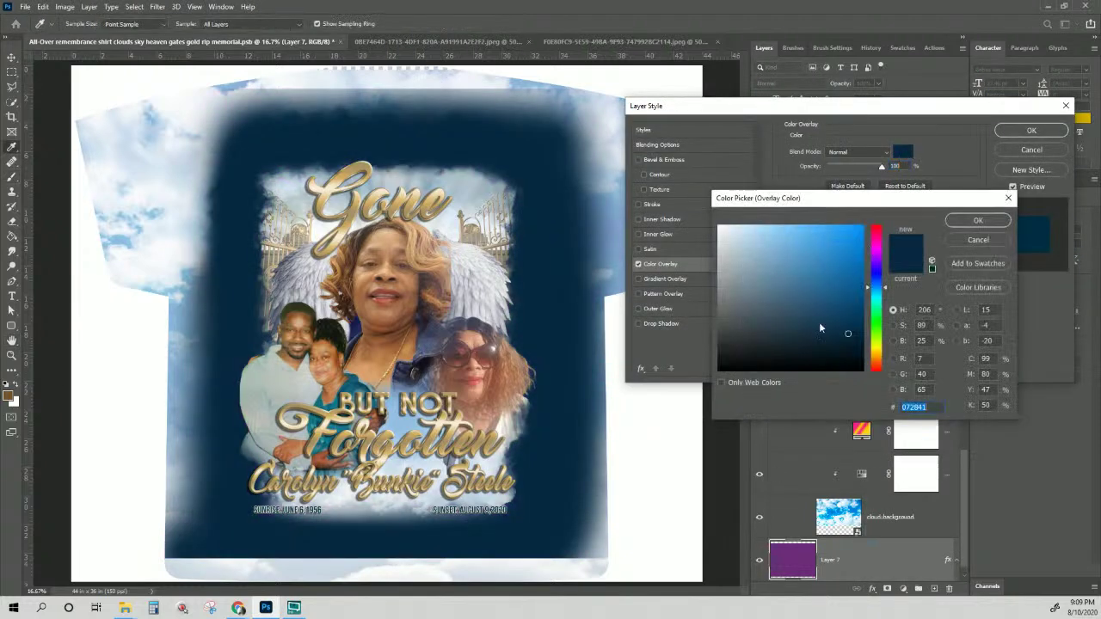
pyautogui.click(719, 226)
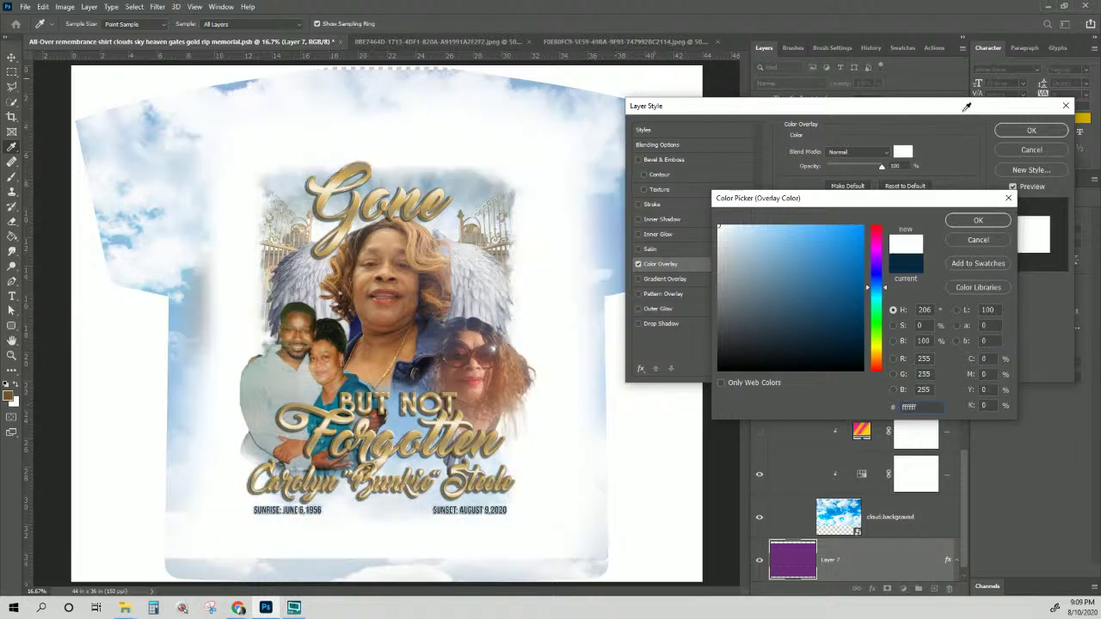
pyautogui.click(718, 370)
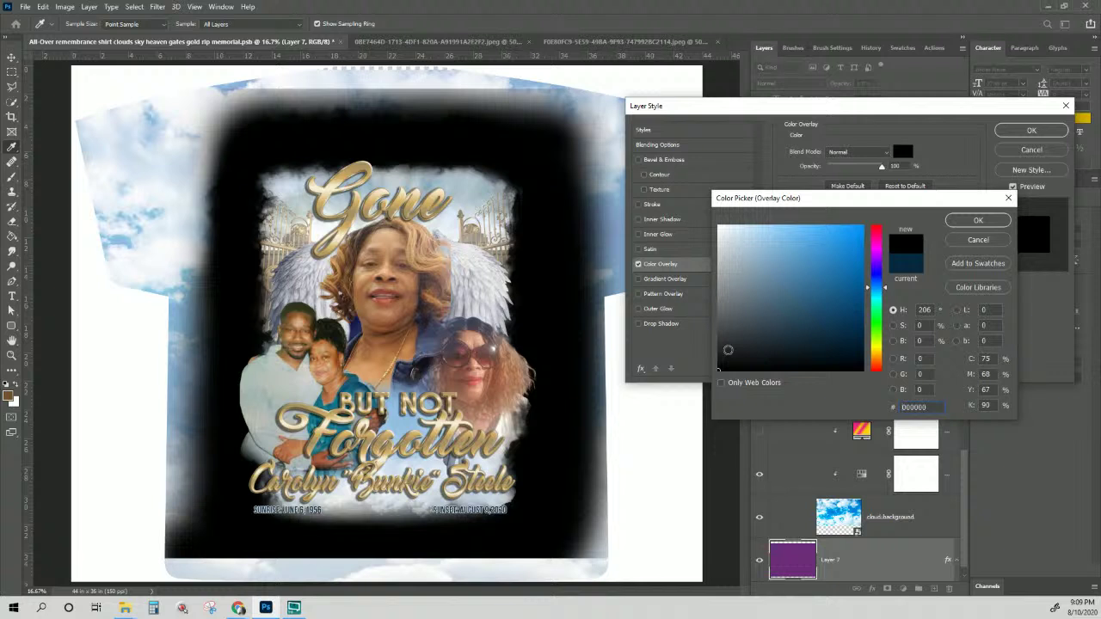
pyautogui.write('ffffff')
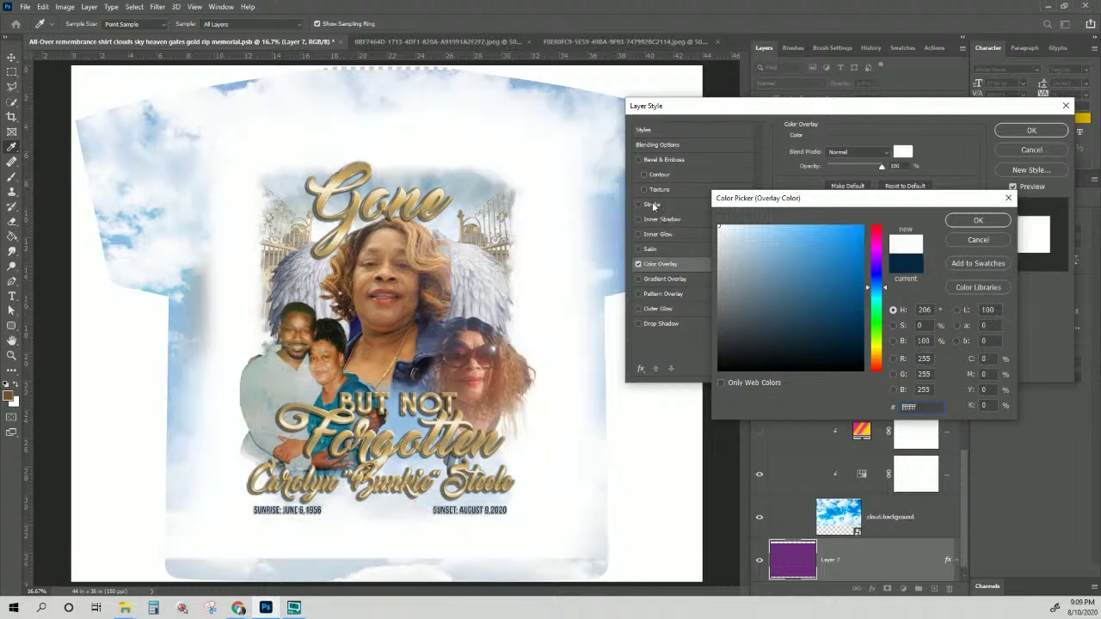
pyautogui.click(976, 220)
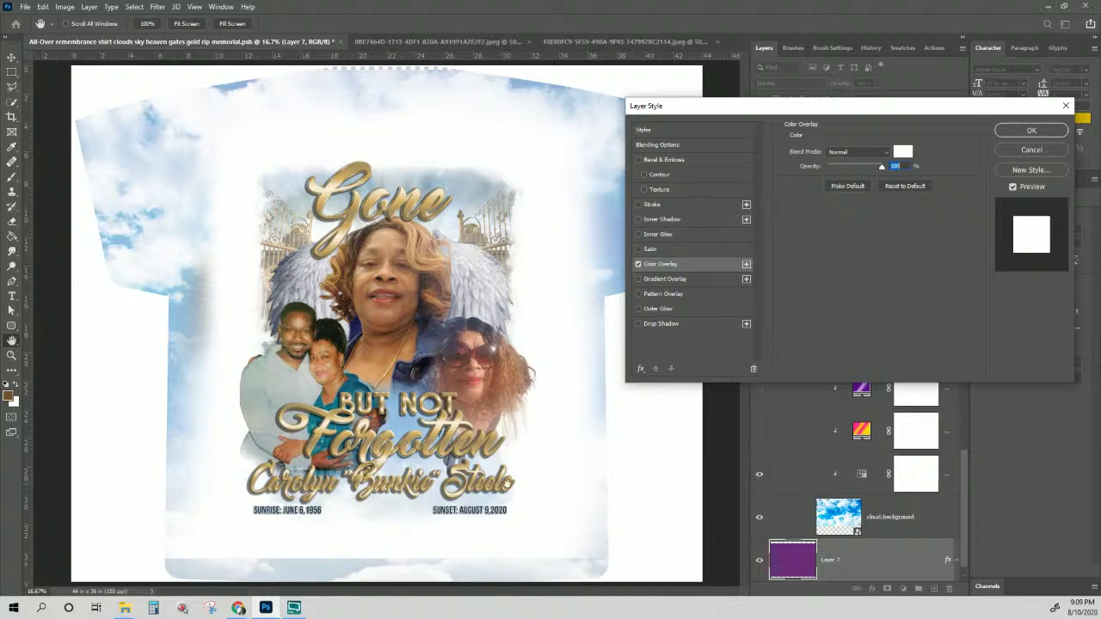
pyautogui.click(1032, 131)
pyautogui.press('b')
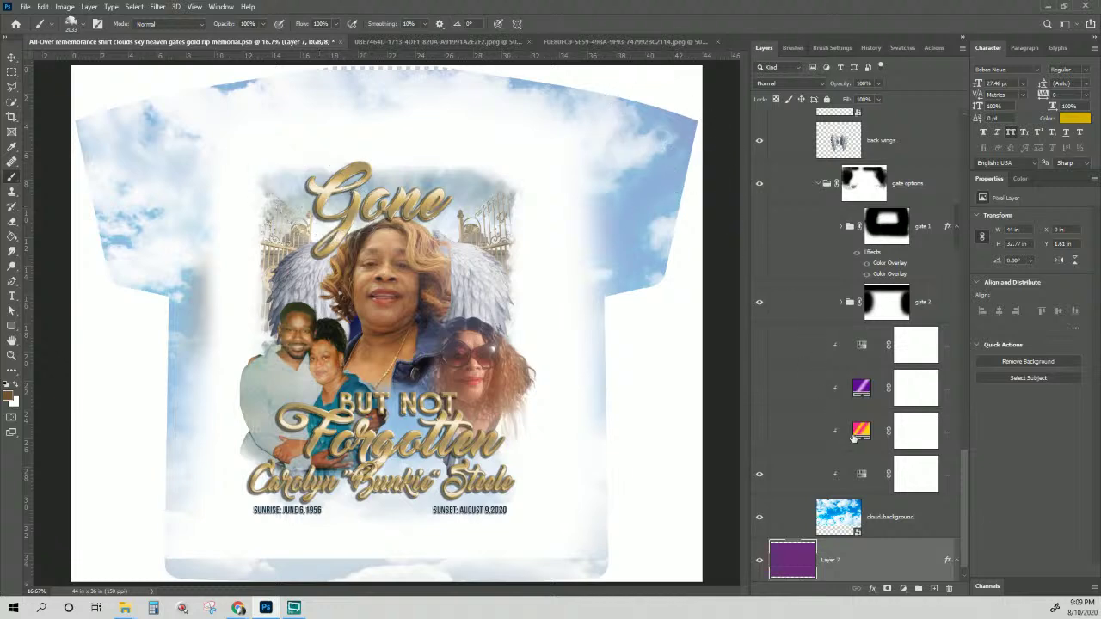
# - Disable the layer mask on the "background and back wings" group
pyautogui.scroll(10, 857, 443)
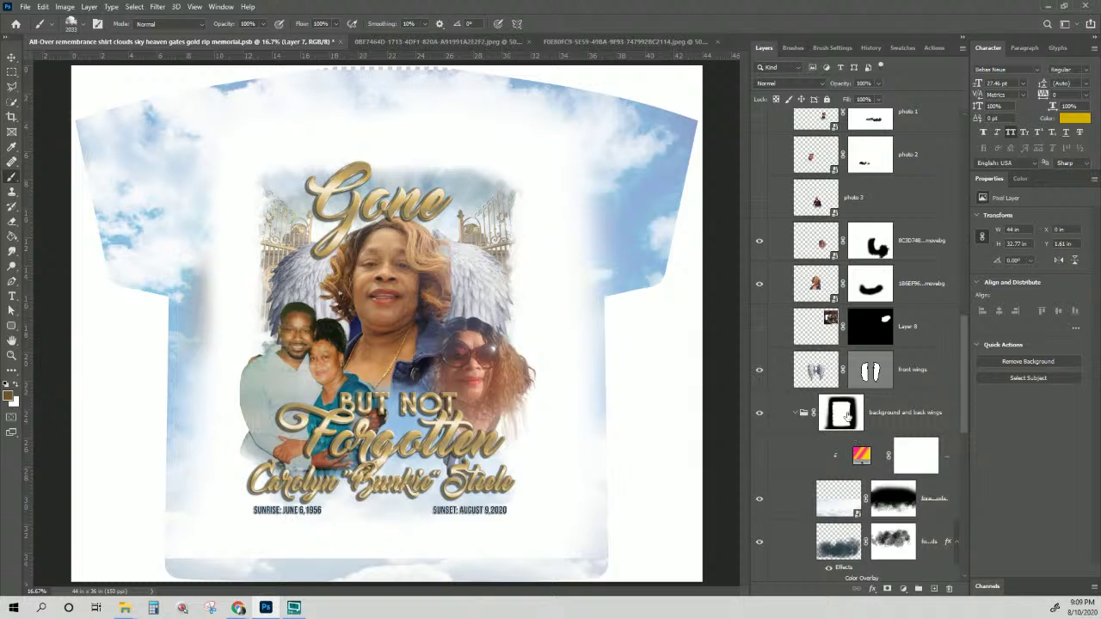
pyautogui.click(848, 416)
pyautogui.rightClick(856, 422)
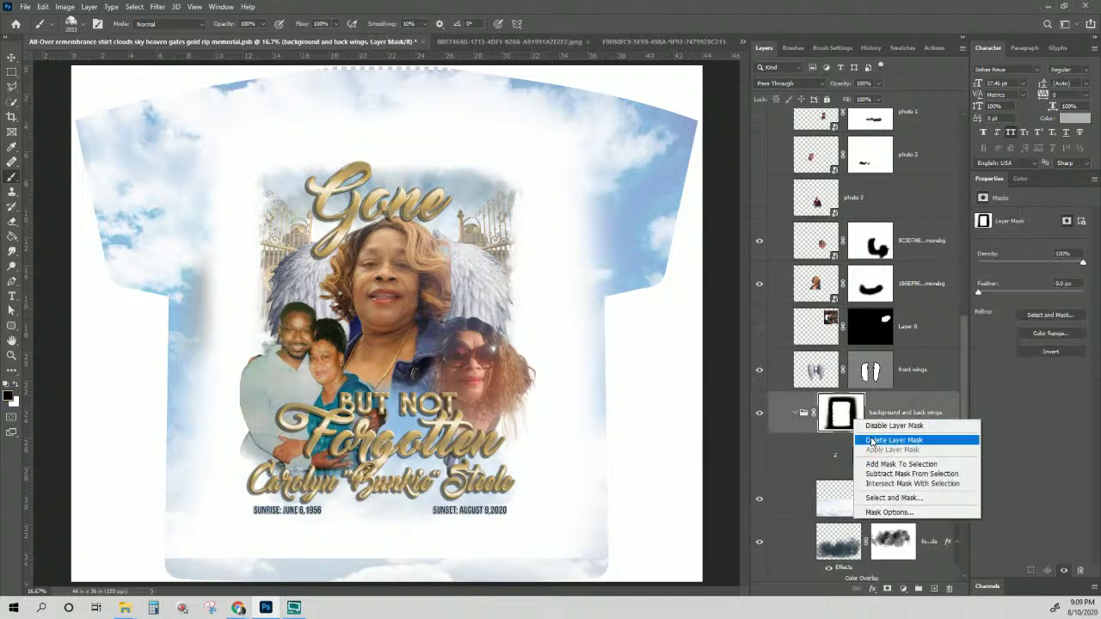
pyautogui.click(870, 425)
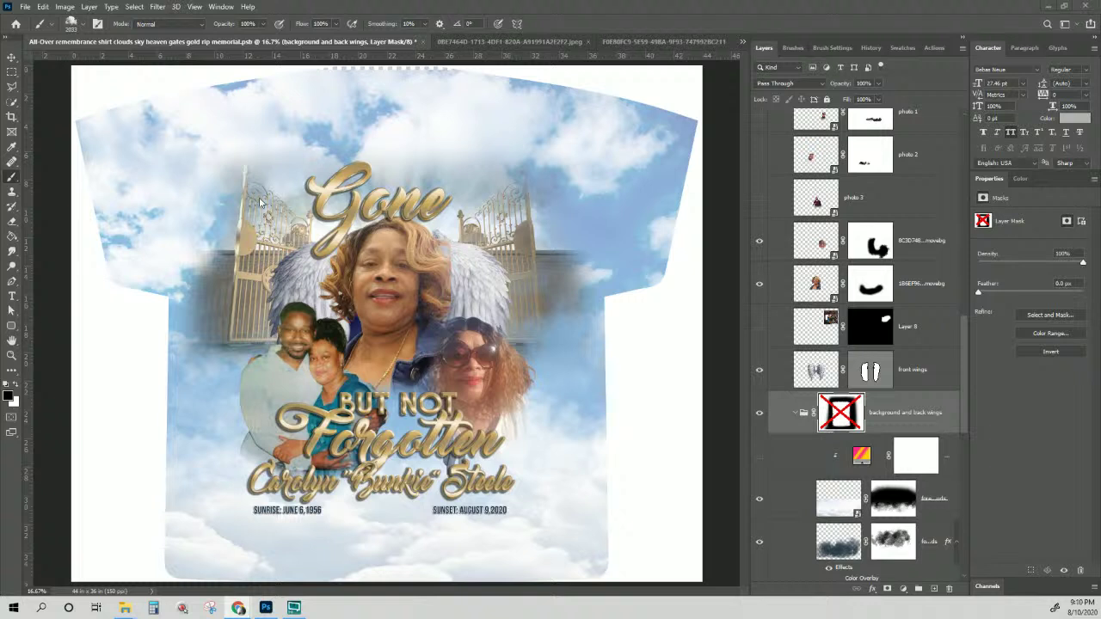
pyautogui.hotkey('ctrl', 'shift', 'd')
pyautogui.hotkey('ctrl', 'd')
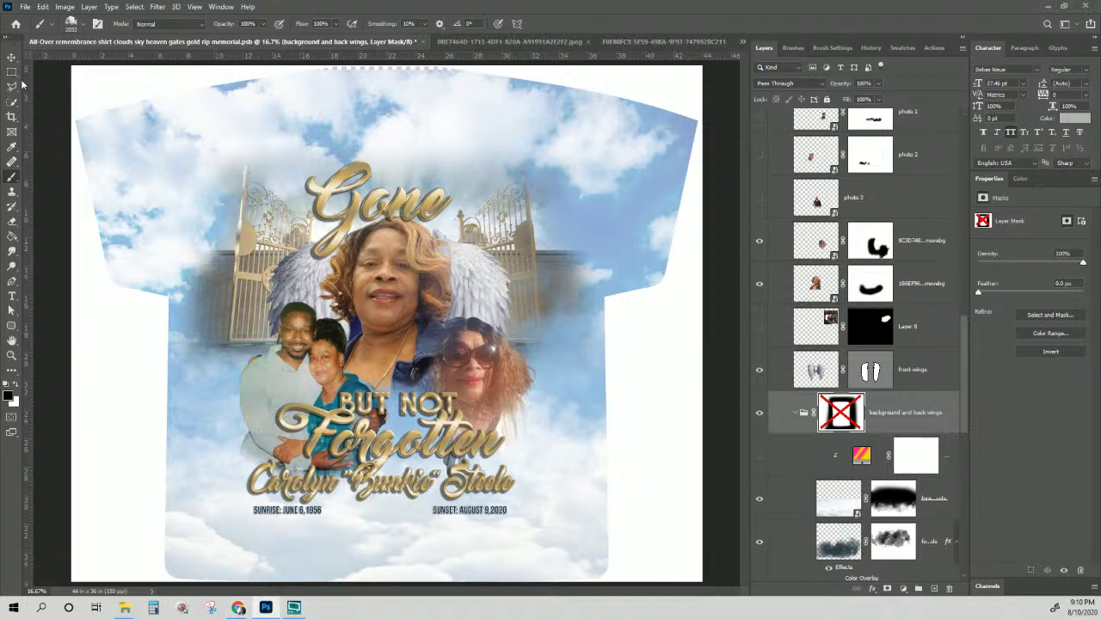
# - Select the front wings layer and move the linked wings down about 1.1 in
pyautogui.click(11, 60)
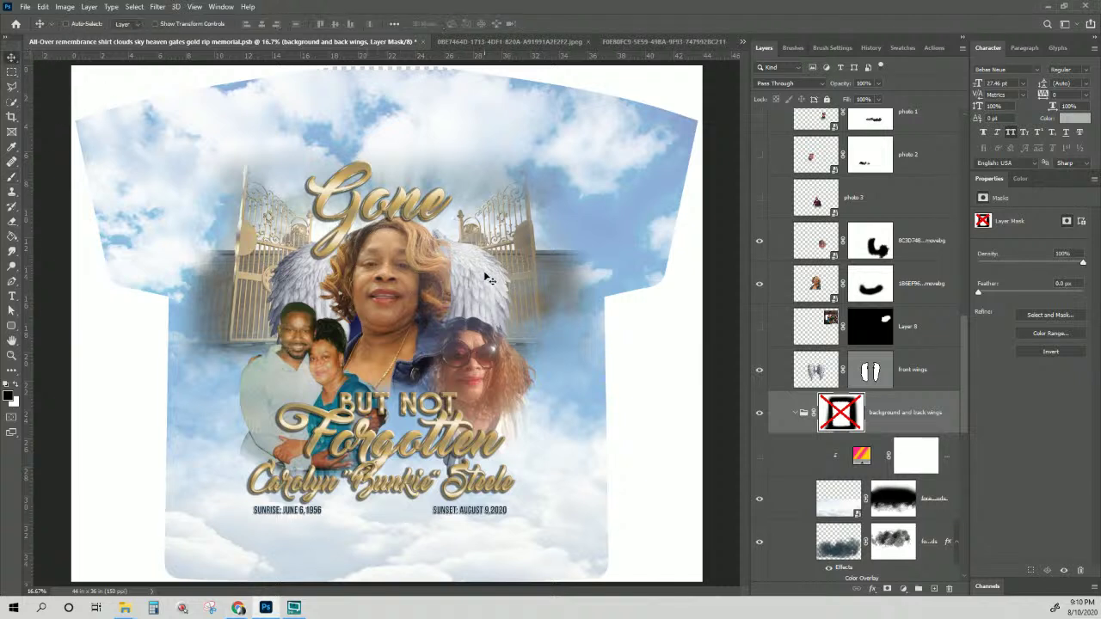
pyautogui.rightClick(487, 279)
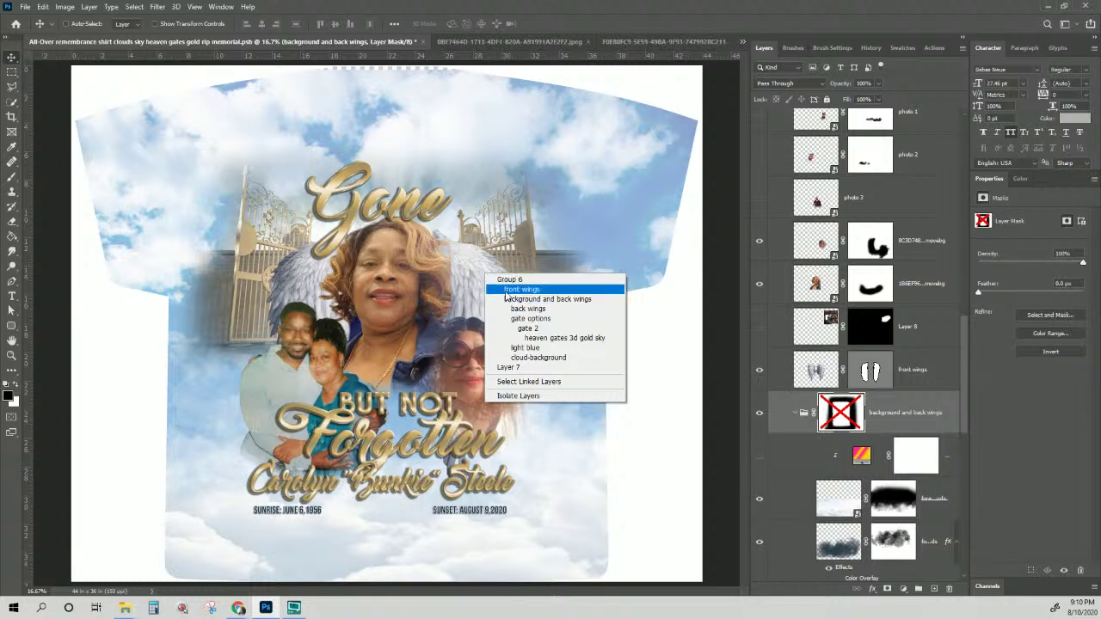
pyautogui.click(513, 289)
pyautogui.moveTo(485, 278); pyautogui.dragTo(489, 299)
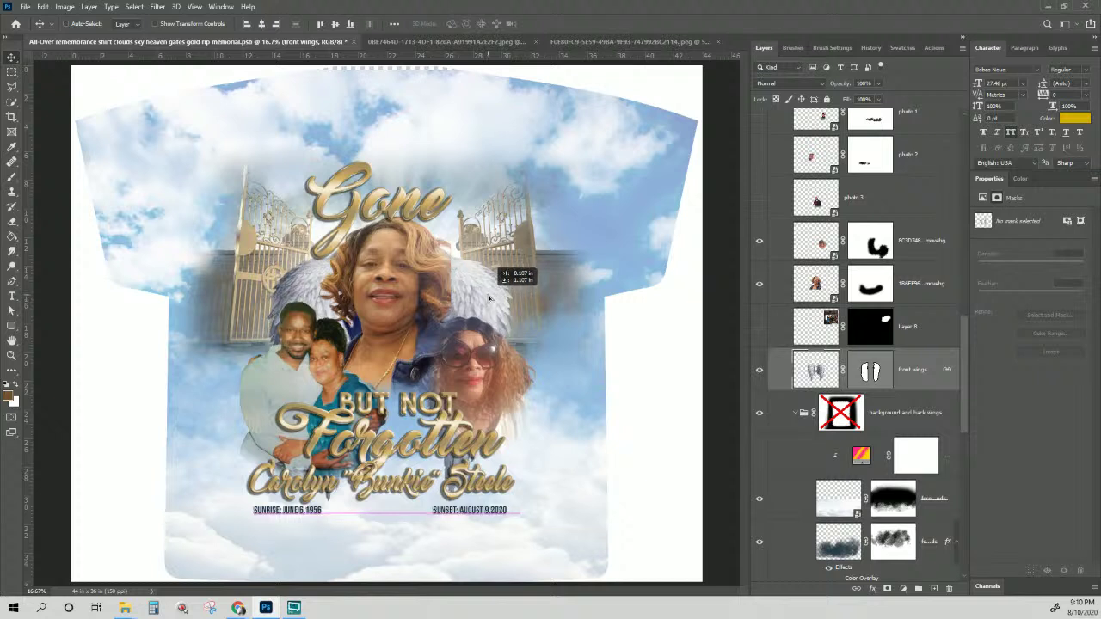
pyautogui.moveTo(489, 298); pyautogui.dragTo(491, 299)
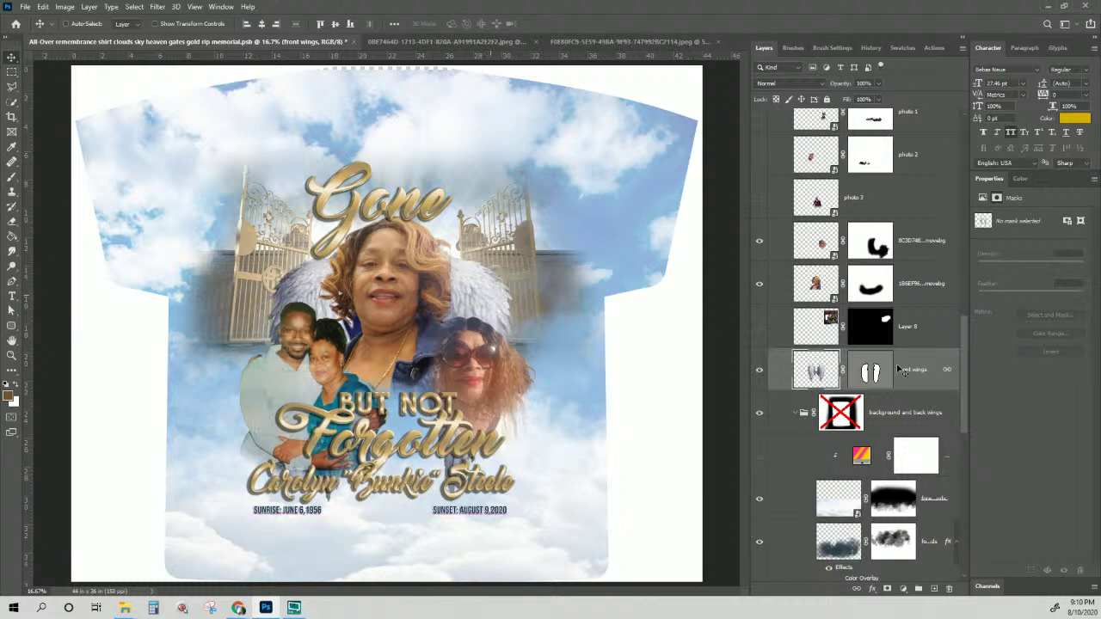
# - Move the main portrait photo layer below the front wings layer, just above the "background and back wings" group
pyautogui.click(913, 286)
pyautogui.moveTo(916, 285); pyautogui.dragTo(894, 381)
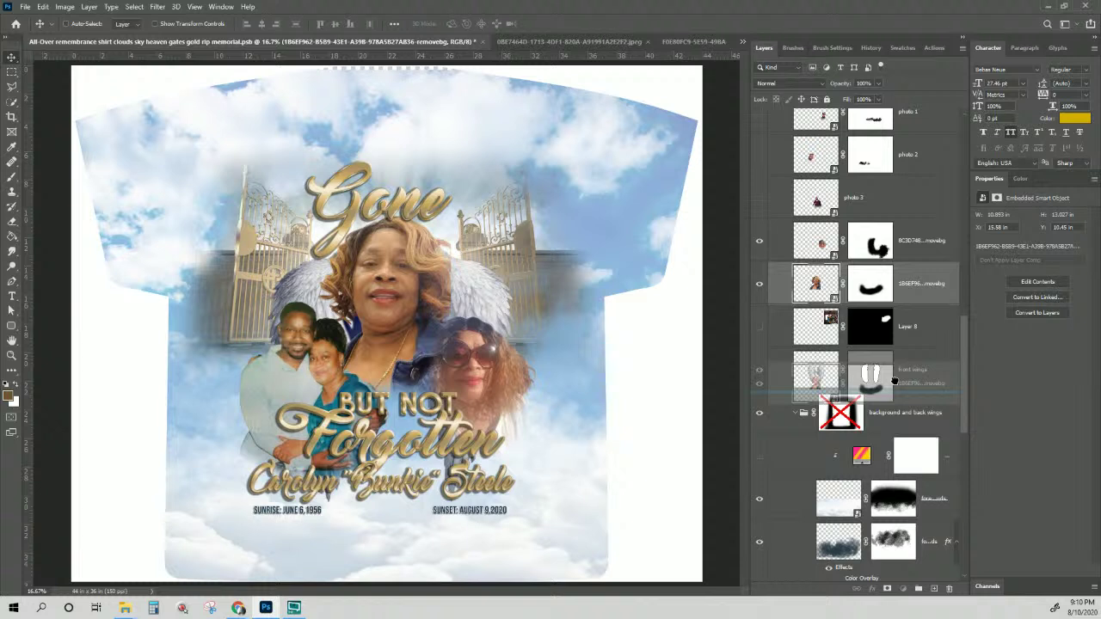
pyautogui.moveTo(894, 381); pyautogui.dragTo(895, 383)
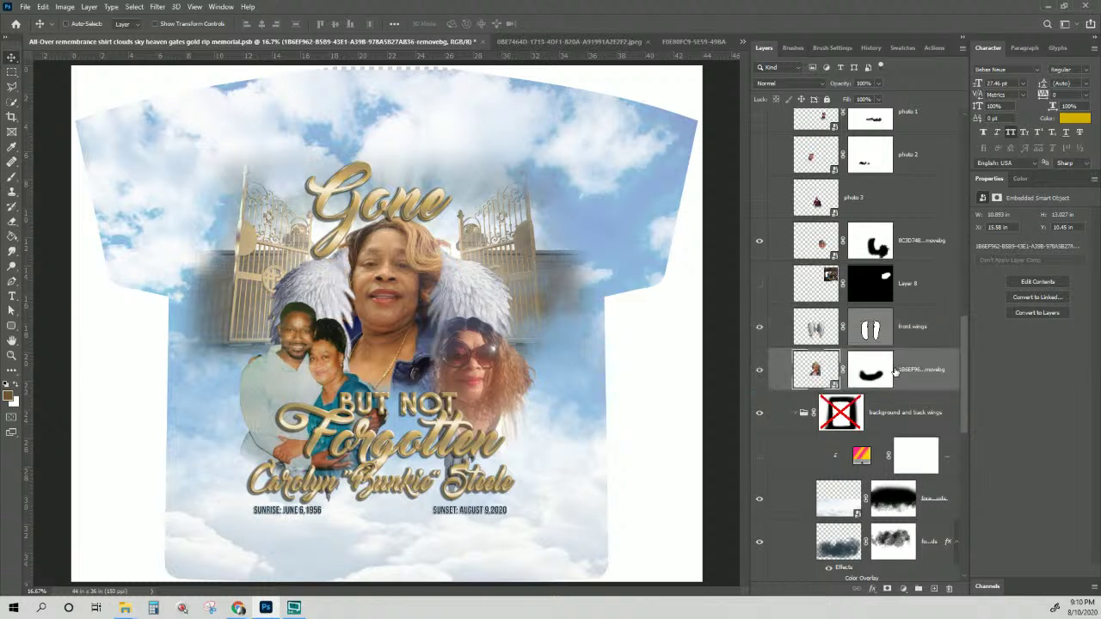
# - Select the back wings layer, widen the linked wings to about 116.7%, and reposition them slightly lower around the main portrait
pyautogui.scroll(-5, 871, 372)
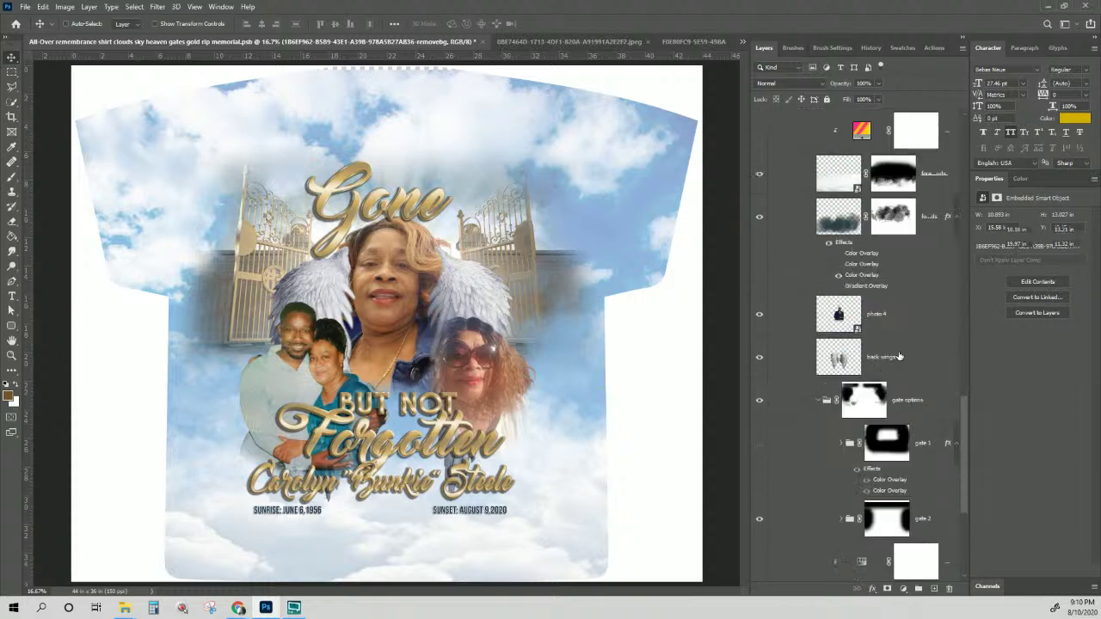
pyautogui.click(897, 356)
pyautogui.scroll(2, 897, 356)
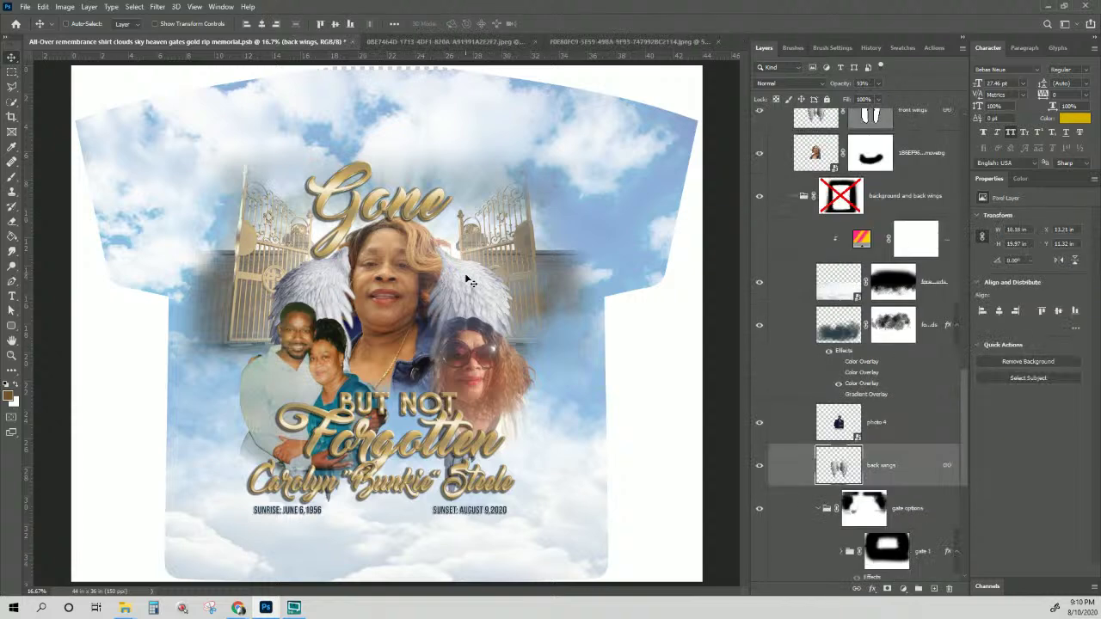
pyautogui.hotkey('ctrl', 't')
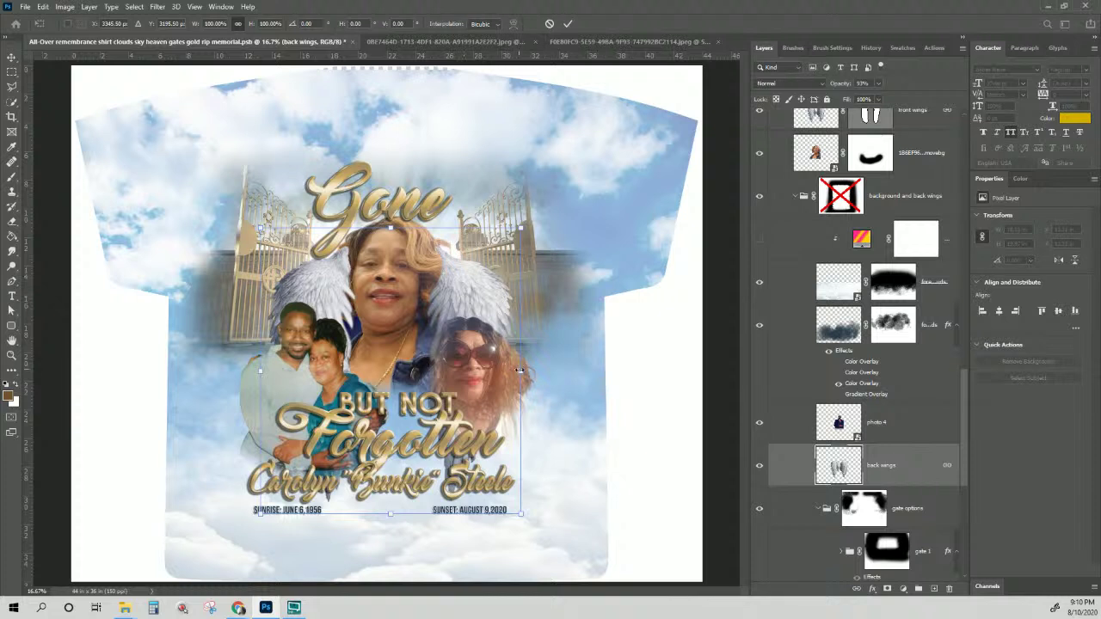
pyautogui.moveTo(523, 373); pyautogui.dragTo(545, 372)
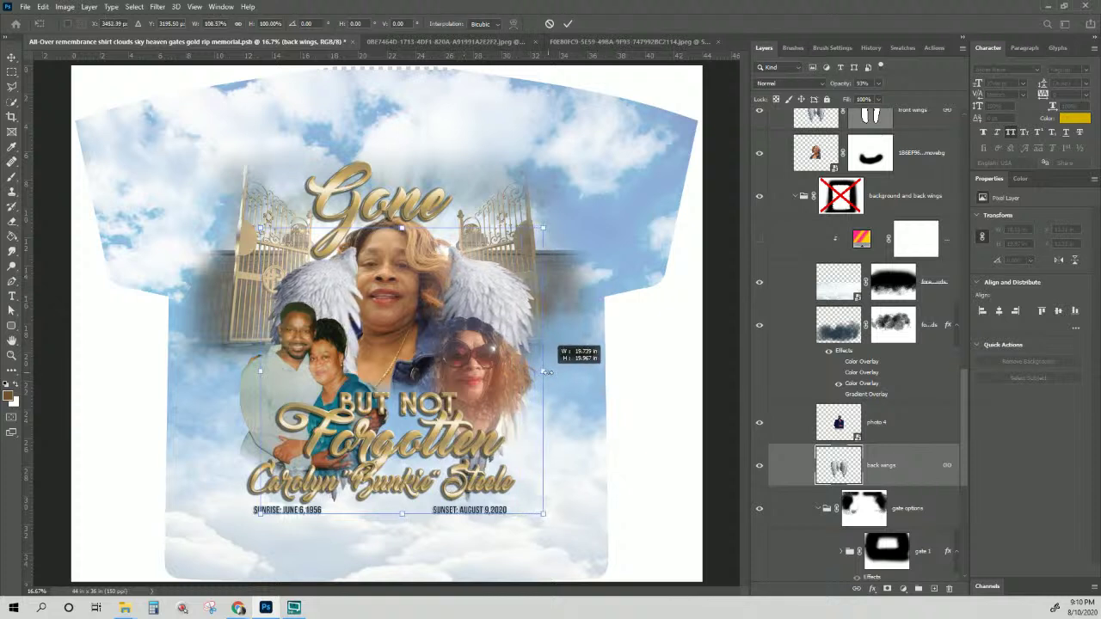
pyautogui.moveTo(503, 319); pyautogui.dragTo(494, 318)
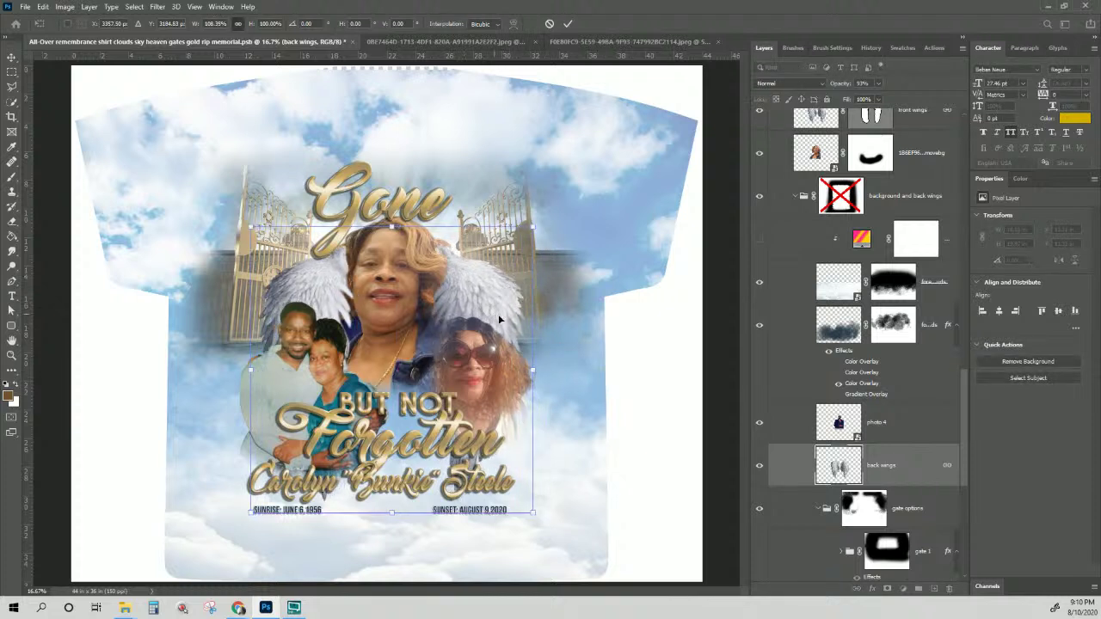
pyautogui.moveTo(534, 372); pyautogui.dragTo(557, 377)
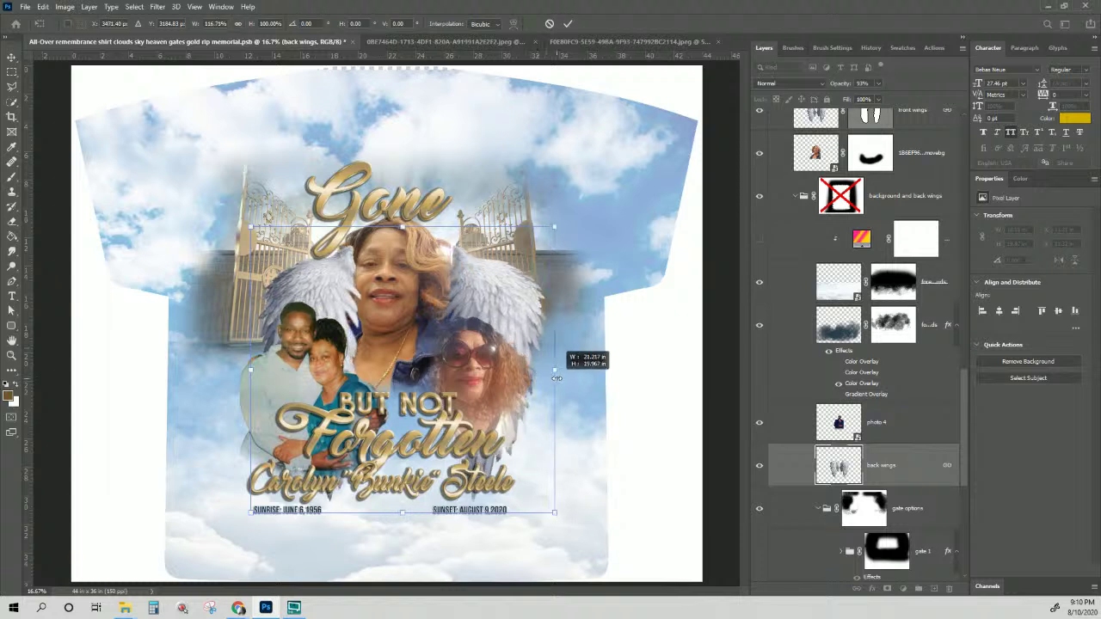
pyautogui.moveTo(506, 321); pyautogui.dragTo(497, 320)
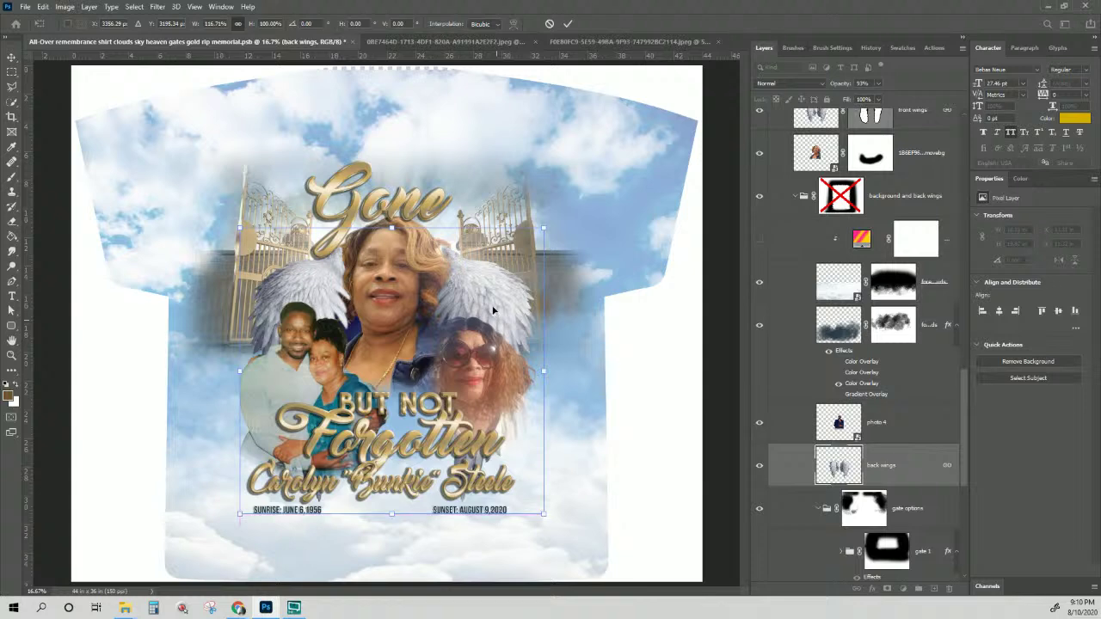
pyautogui.moveTo(496, 319)
pyautogui.mouseDown()
pyautogui.moveTo(477, 324)
pyautogui.moveTo(495, 325)
pyautogui.moveTo(487, 313)
pyautogui.mouseUp()
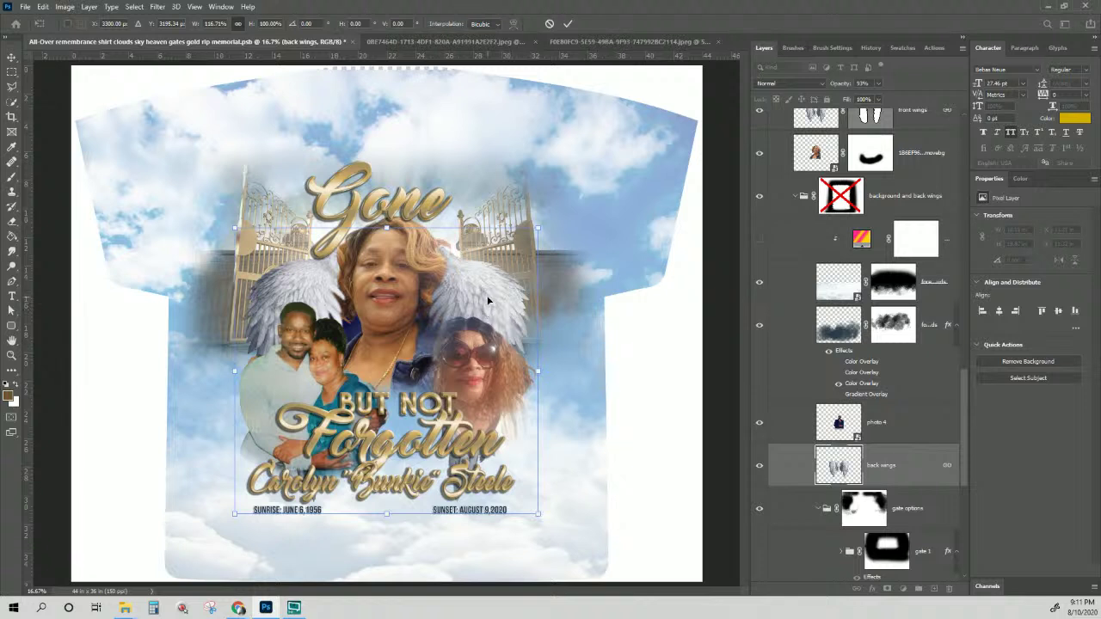
pyautogui.moveTo(489, 302)
pyautogui.mouseDown()
pyautogui.moveTo(513, 307)
pyautogui.moveTo(495, 307)
pyautogui.mouseUp()
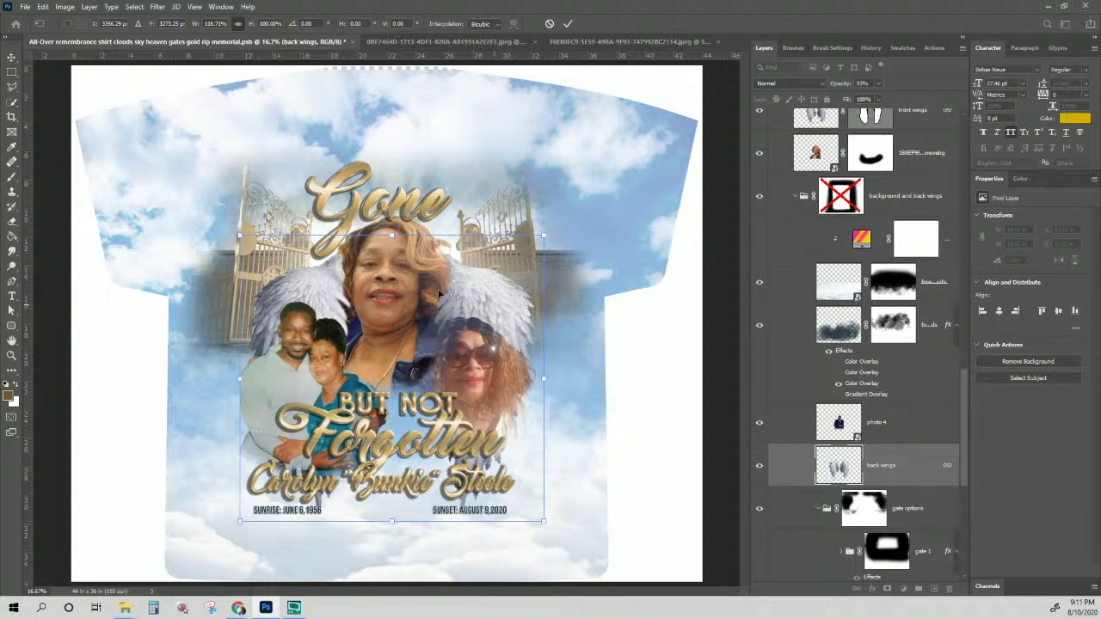
# - Re-enable the layer mask on the "background and back wings" group
pyautogui.scroll(-5, 824, 353)
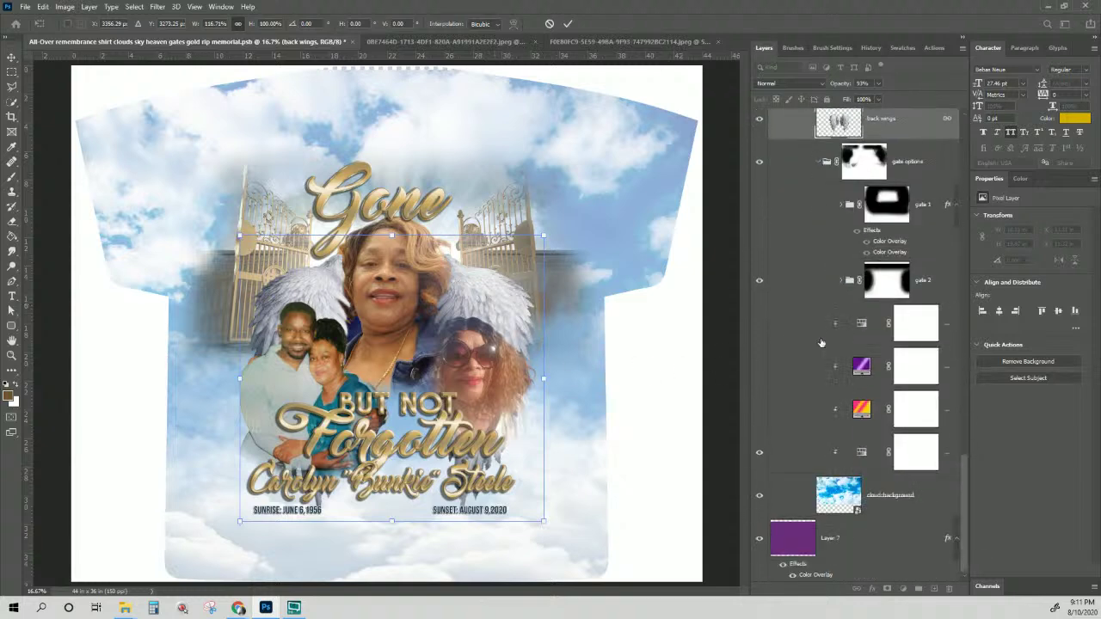
pyautogui.scroll(4, 824, 352)
pyautogui.scroll(5, 823, 353)
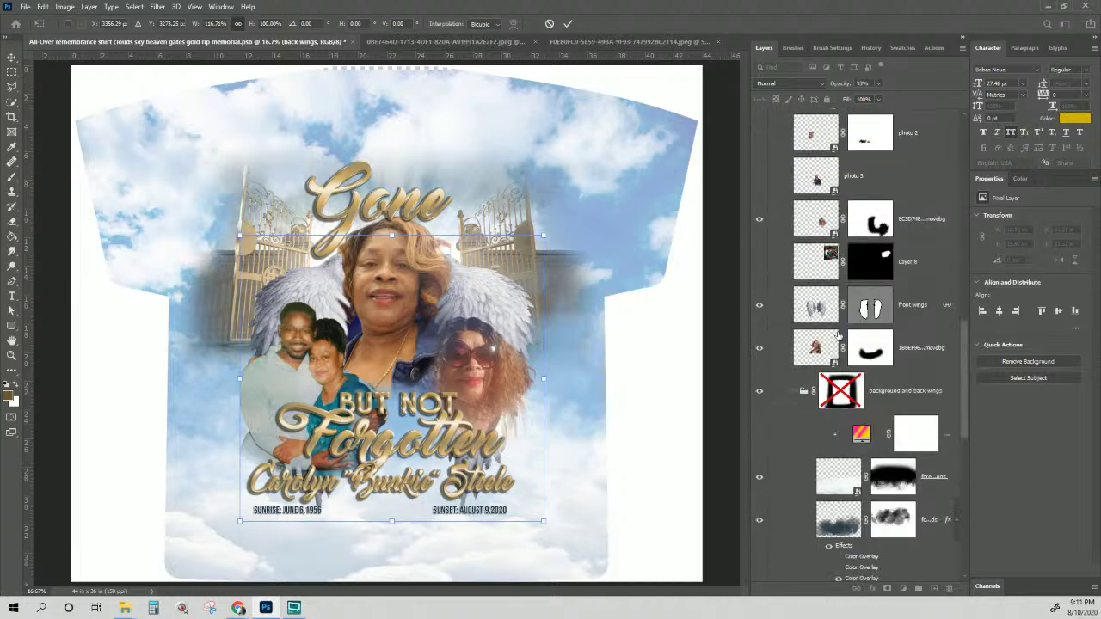
pyautogui.keyDown('shift'); pyautogui.click(825, 388); pyautogui.keyUp('shift')
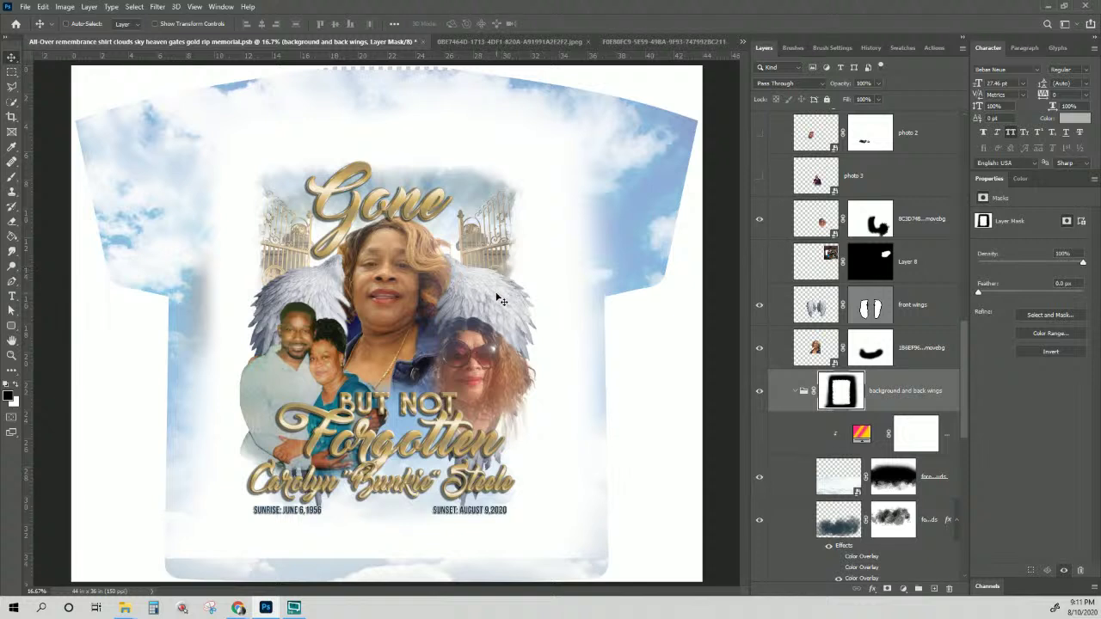
# - Enlarge the front wings layer to about 105.5% width and 104.6% height, extending the linked wings outward and downward around the portraits
pyautogui.hotkey('ctrl', 't')
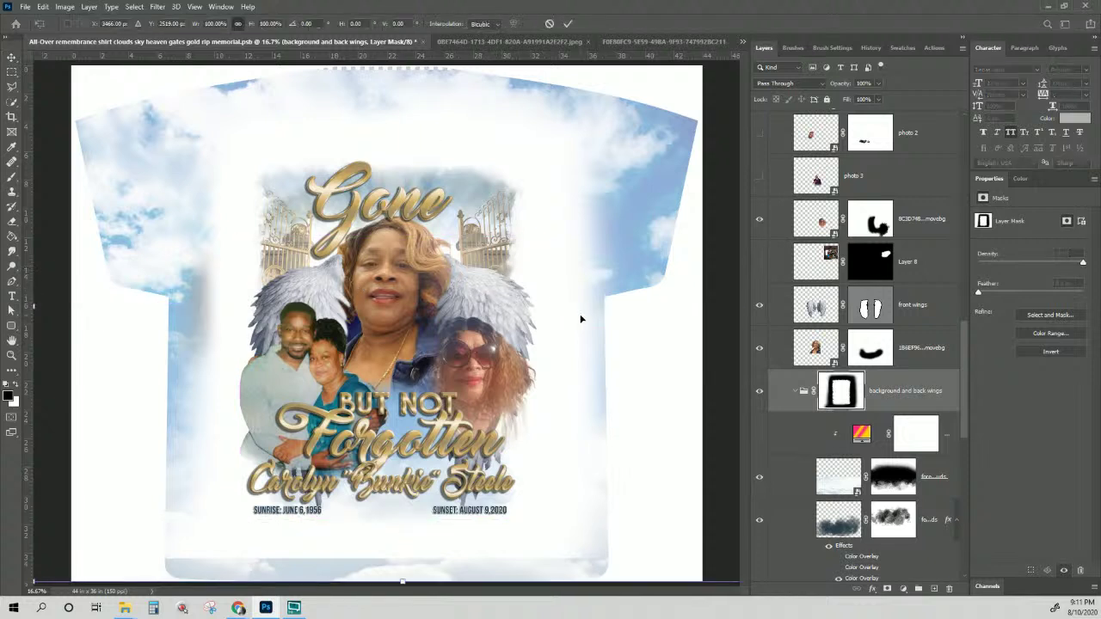
pyautogui.click(914, 317)
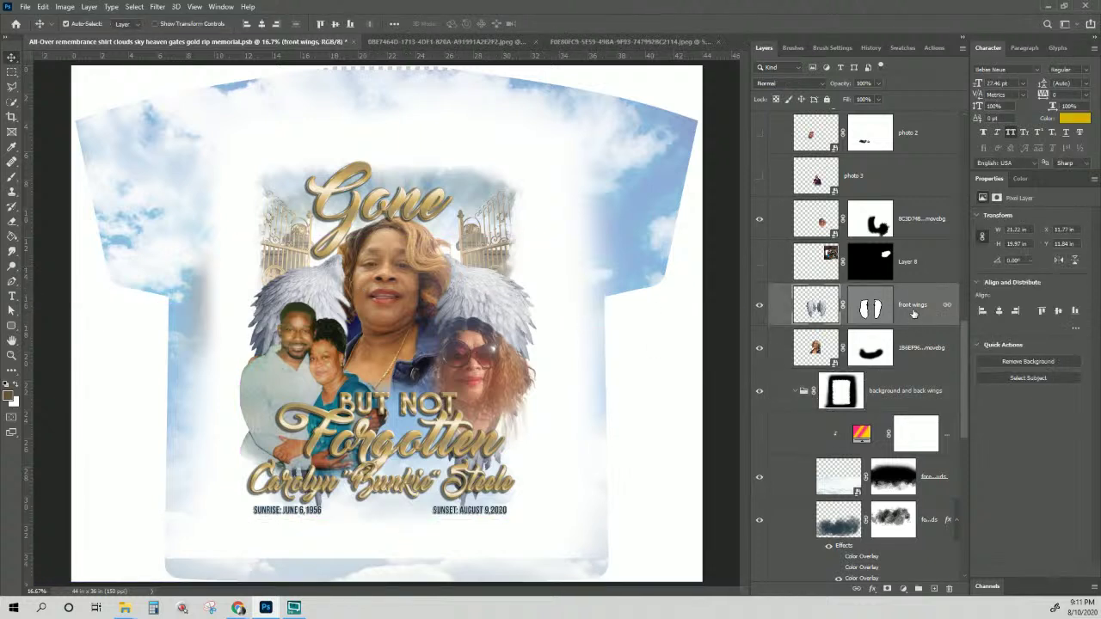
pyautogui.moveTo(239, 377); pyautogui.dragTo(225, 375)
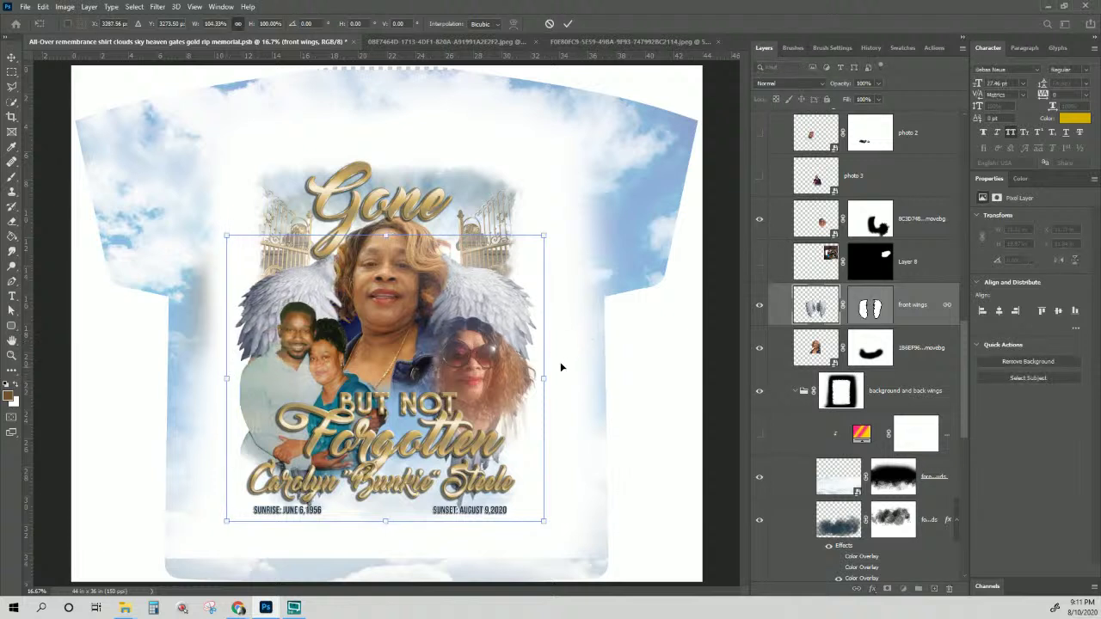
pyautogui.moveTo(543, 376); pyautogui.dragTo(548, 376)
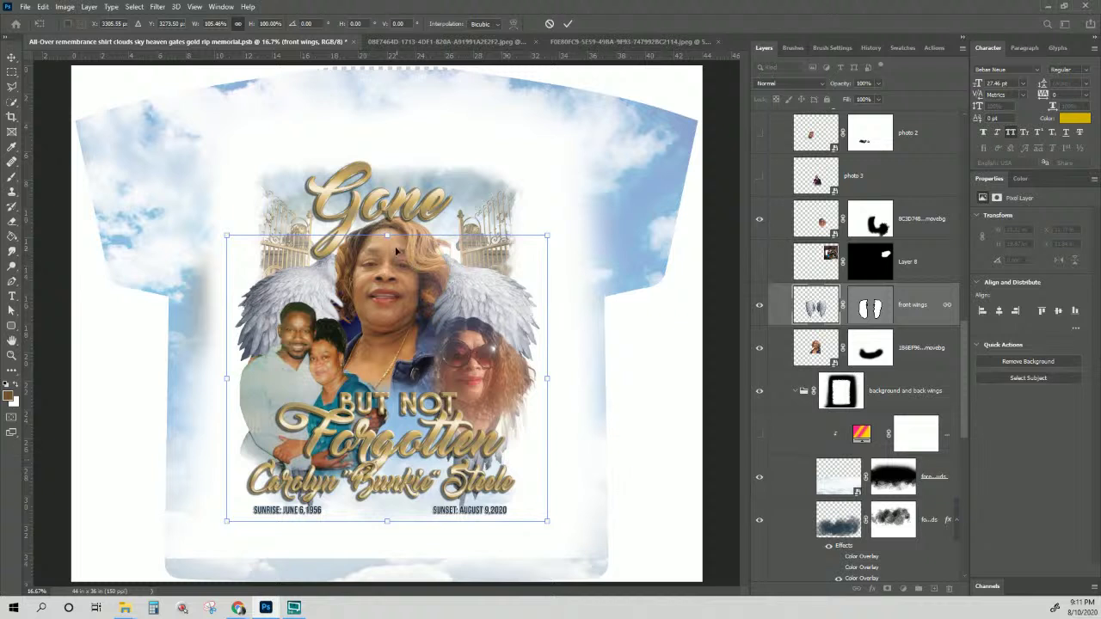
pyautogui.moveTo(387, 520); pyautogui.dragTo(387, 534)
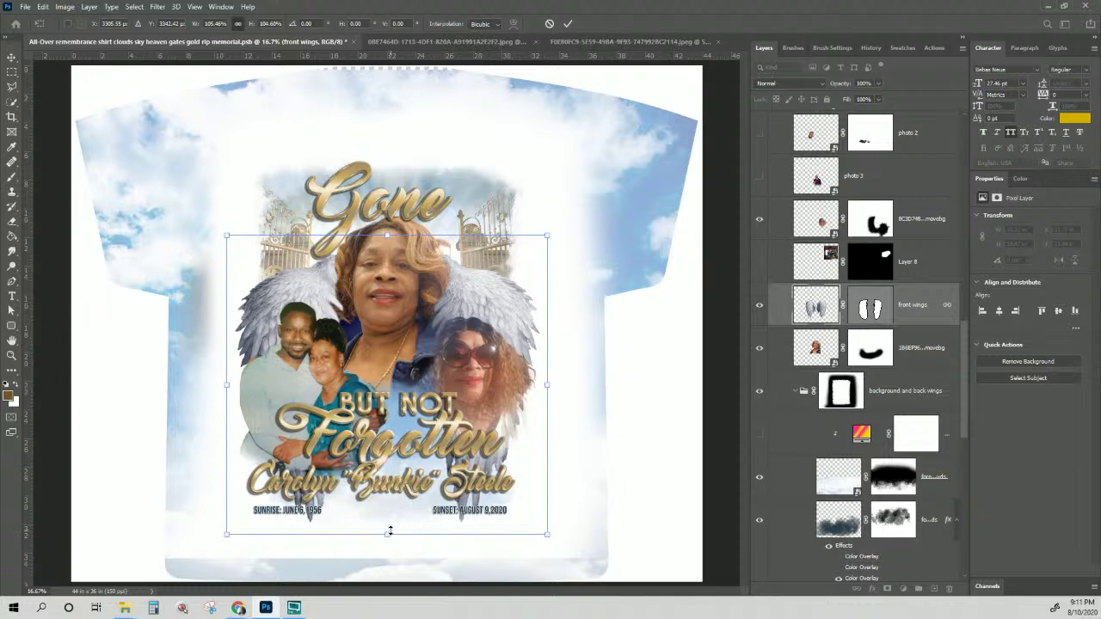
pyautogui.press('Return')
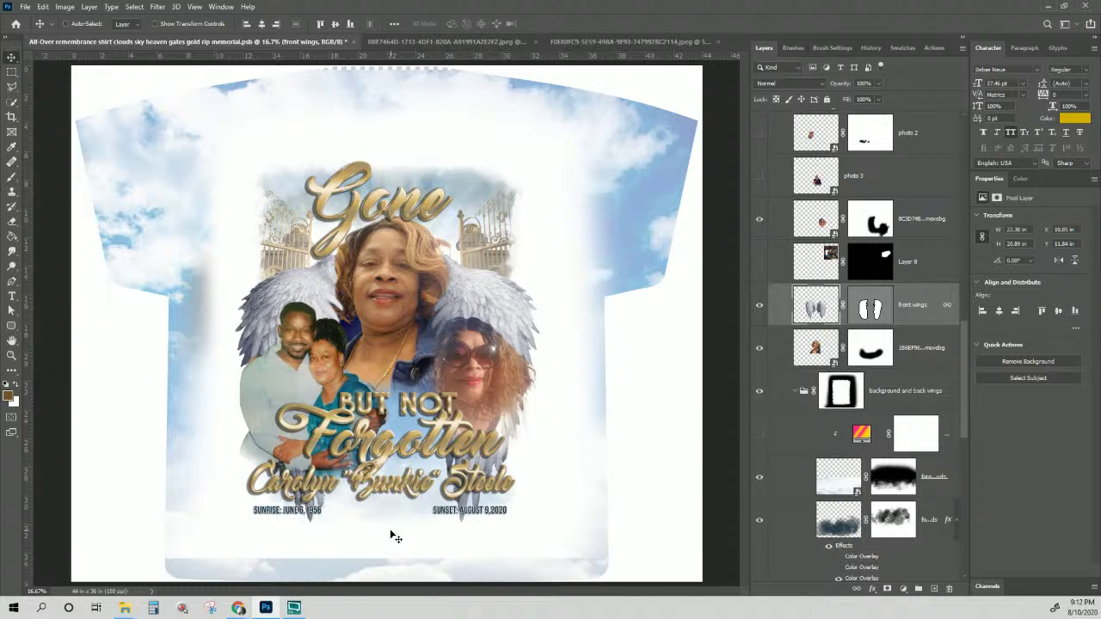
# - Save the design as a PSB copy in the Client files folder, prefixing the existing file name with the client's name and "custom-"
pyautogui.click(25, 7)
pyautogui.click(67, 145)
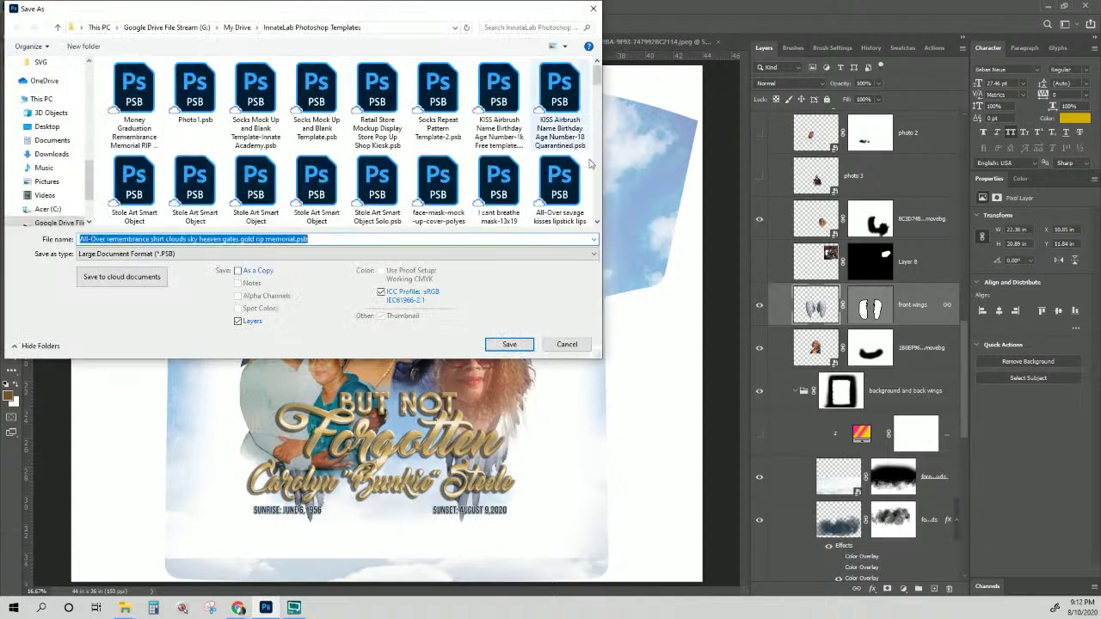
pyautogui.scroll(5, 51, 172)
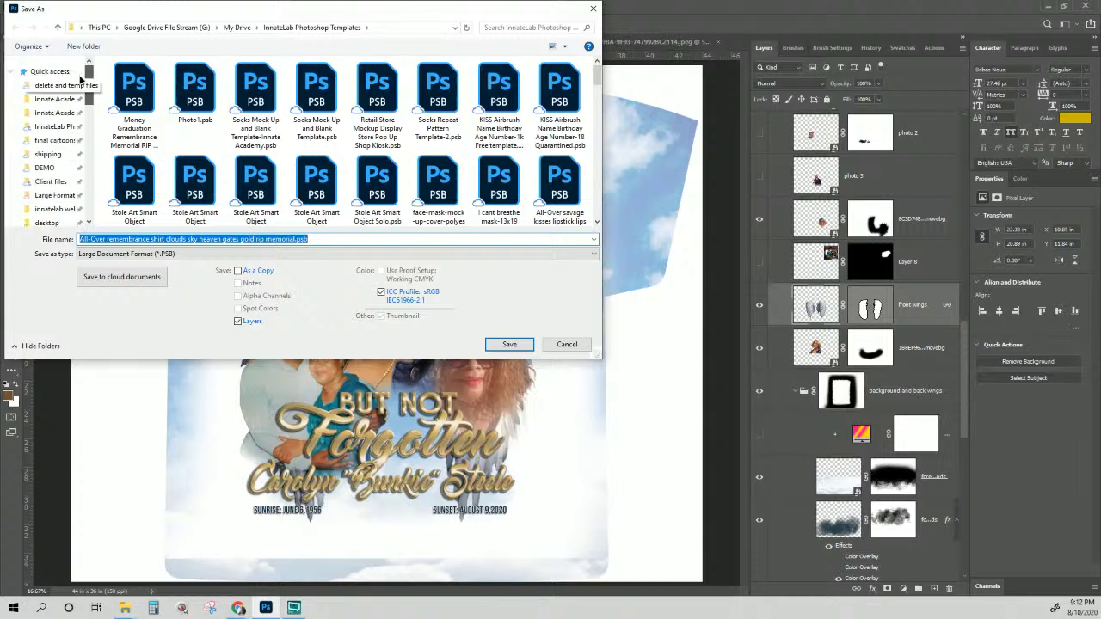
pyautogui.click(50, 182)
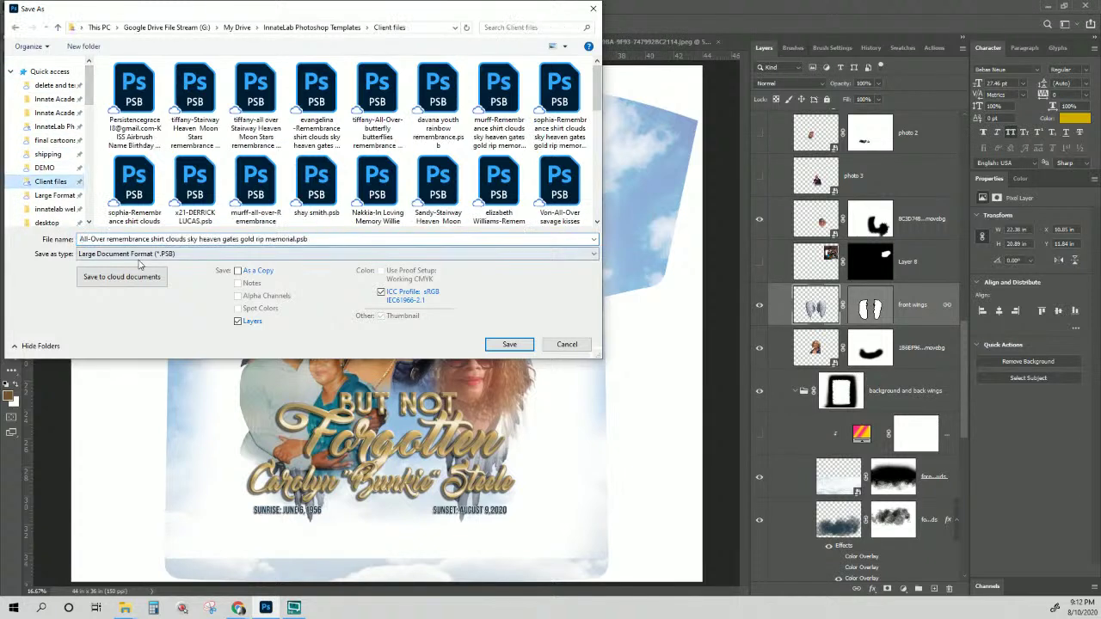
pyautogui.click(80, 239)
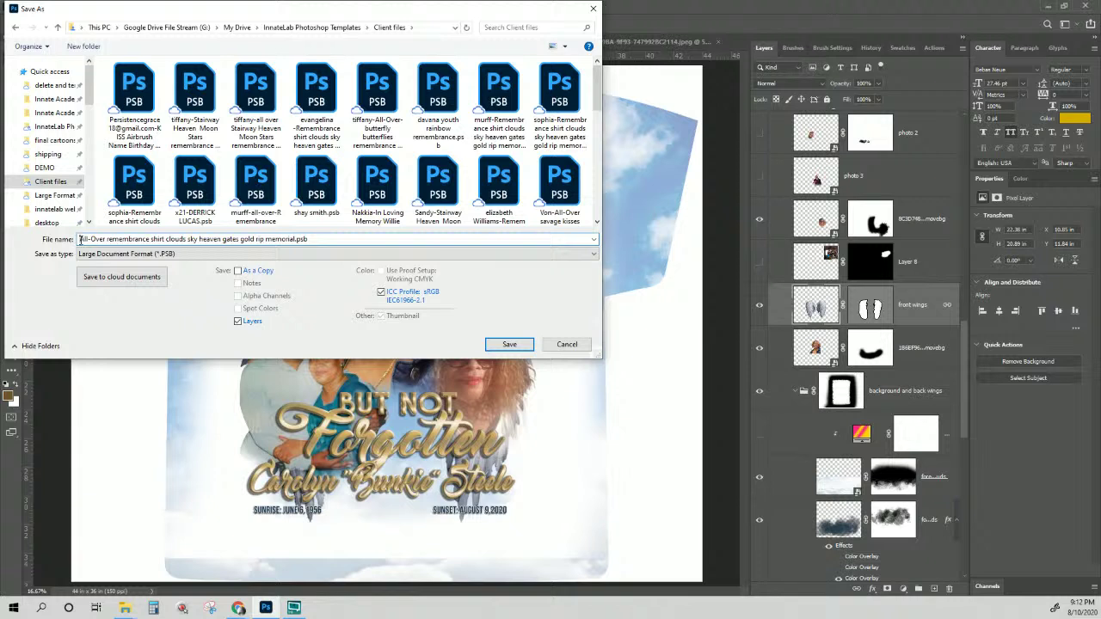
pyautogui.write('bobbie custom')
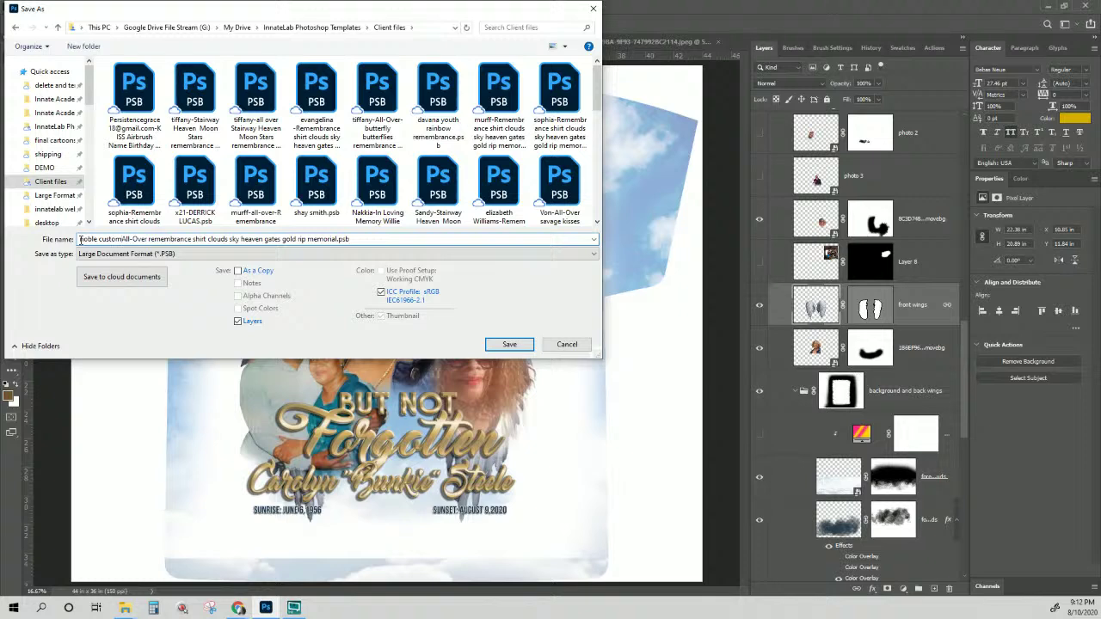
pyautogui.write('-')
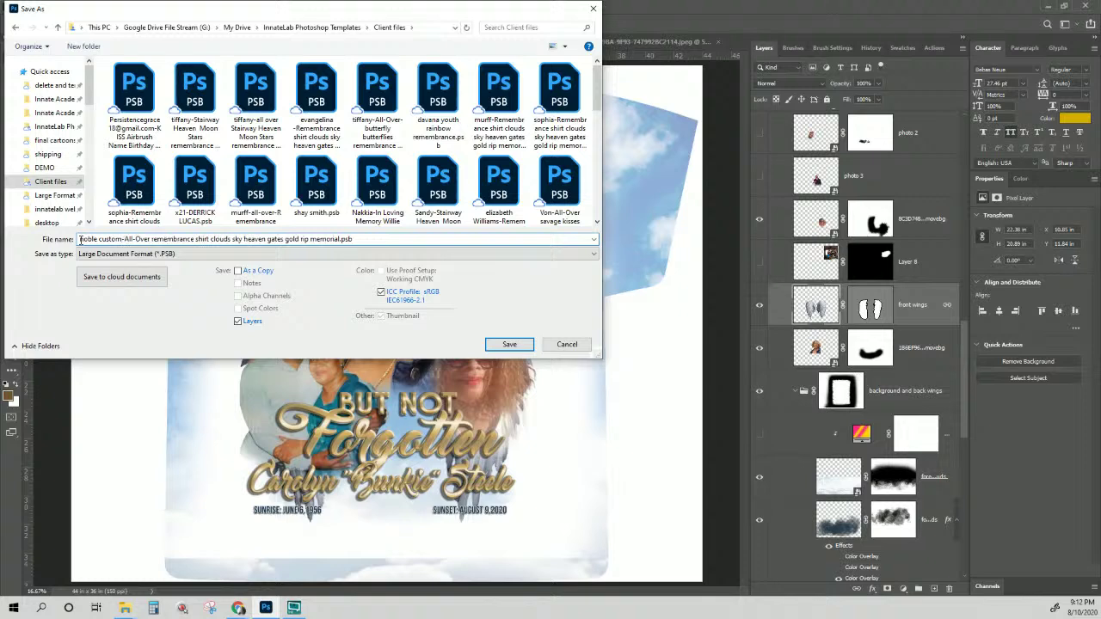
pyautogui.press('Return')
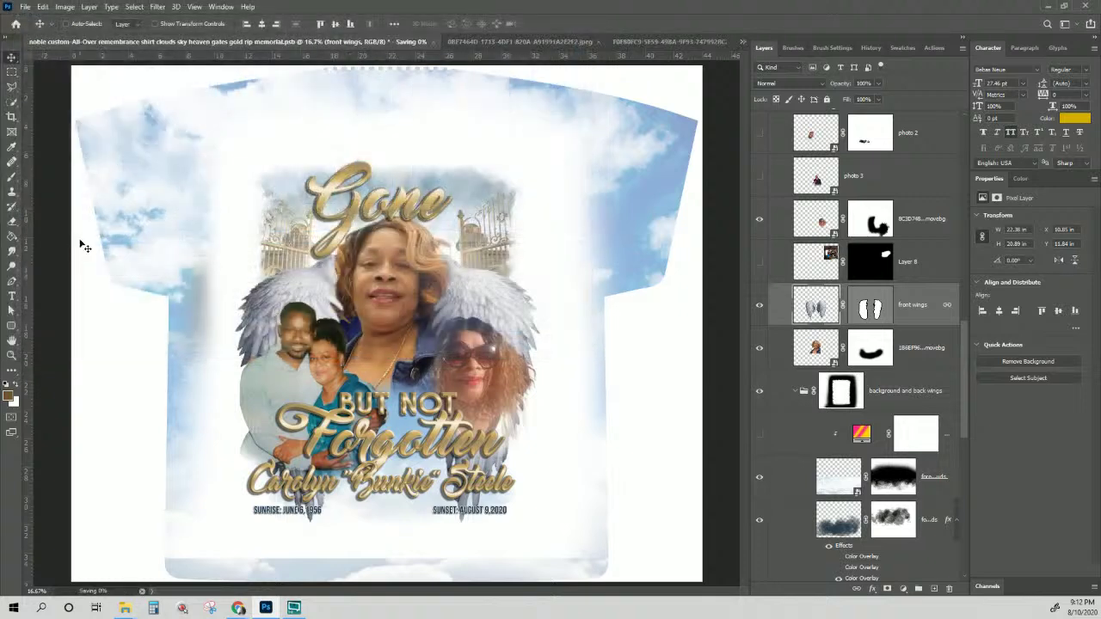
# - Paint black with a large soft round brush on the "background and back wings" group's mask to hide the sky surrounding the central design
pyautogui.click(904, 401)
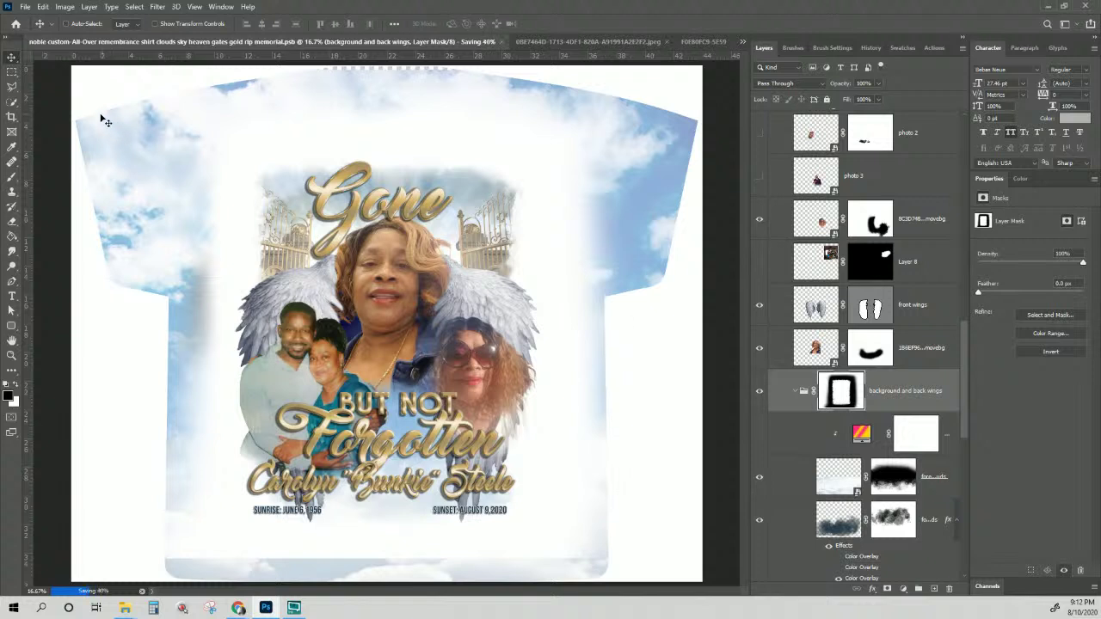
pyautogui.click(12, 176)
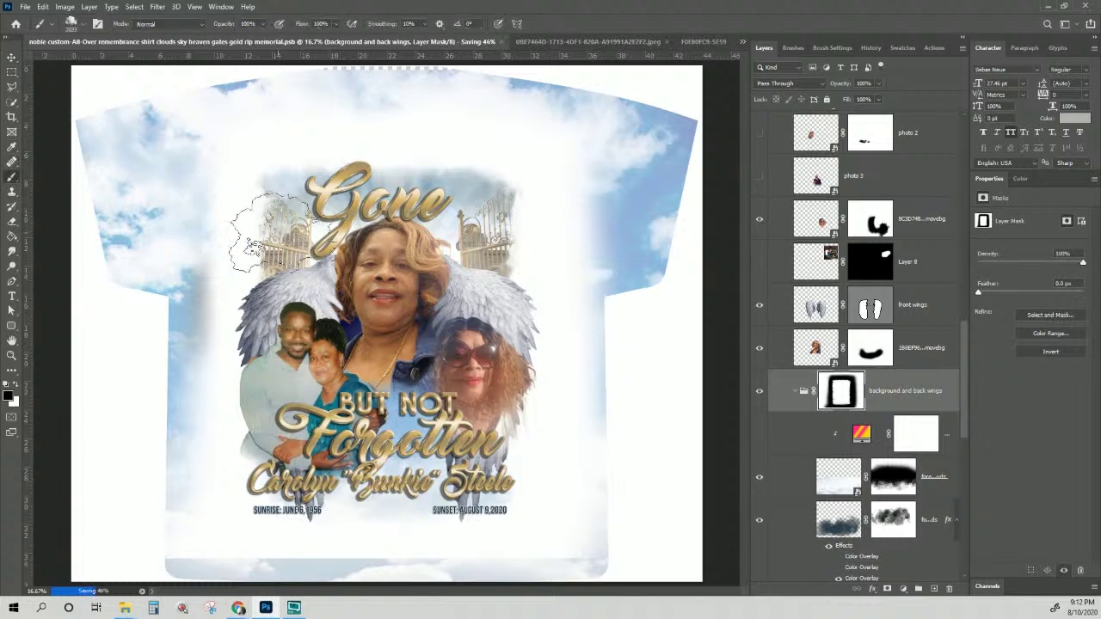
pyautogui.click(79, 24)
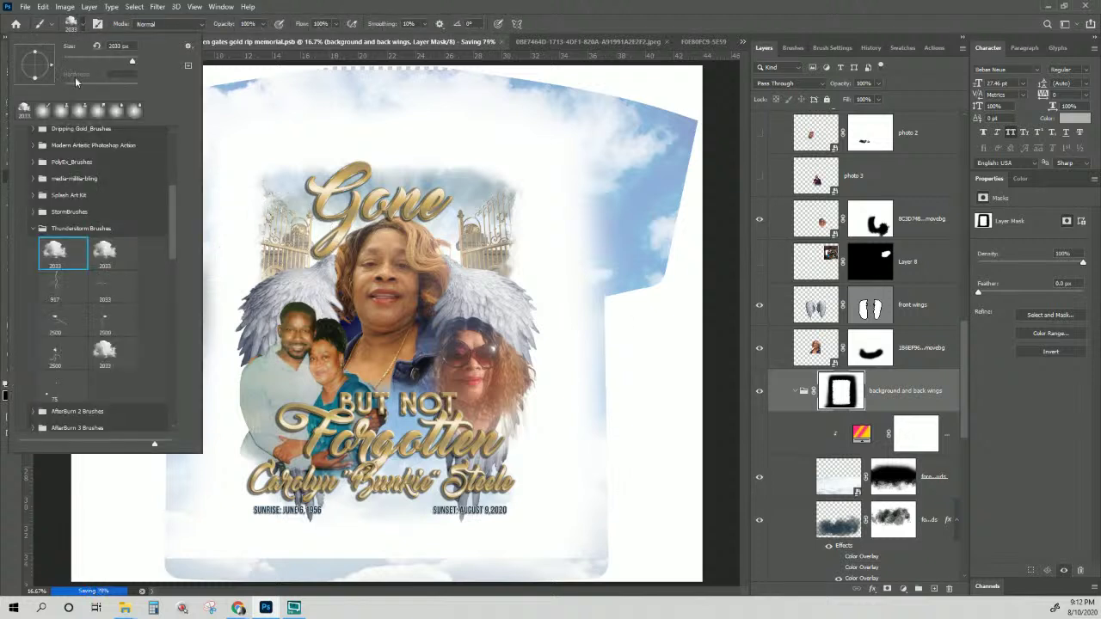
pyautogui.click(453, 10)
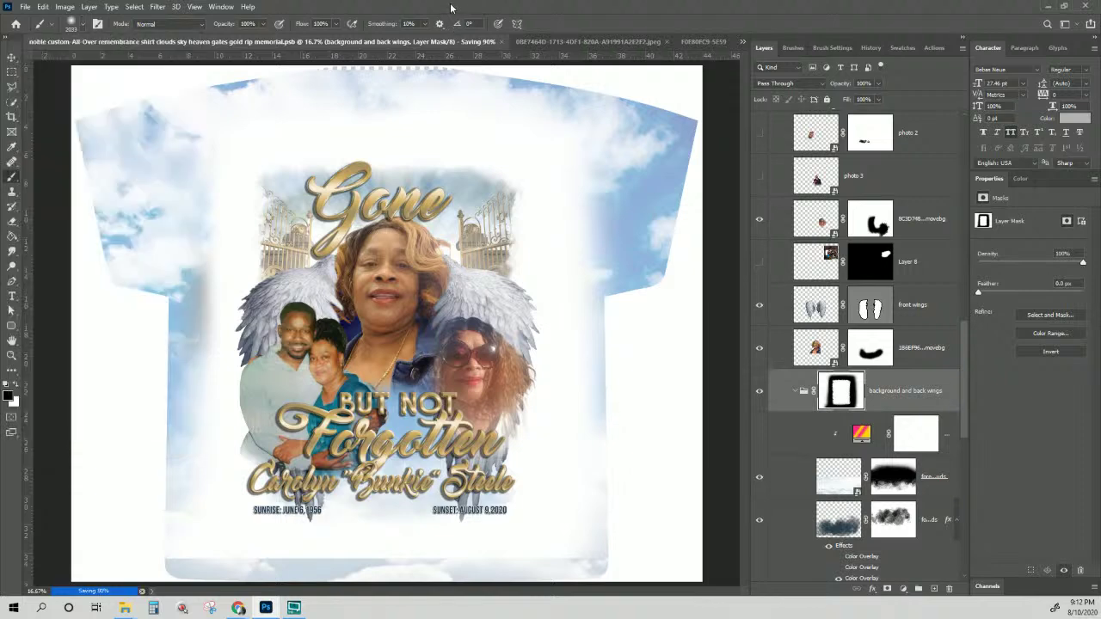
pyautogui.hotkey('ctrl', '-')
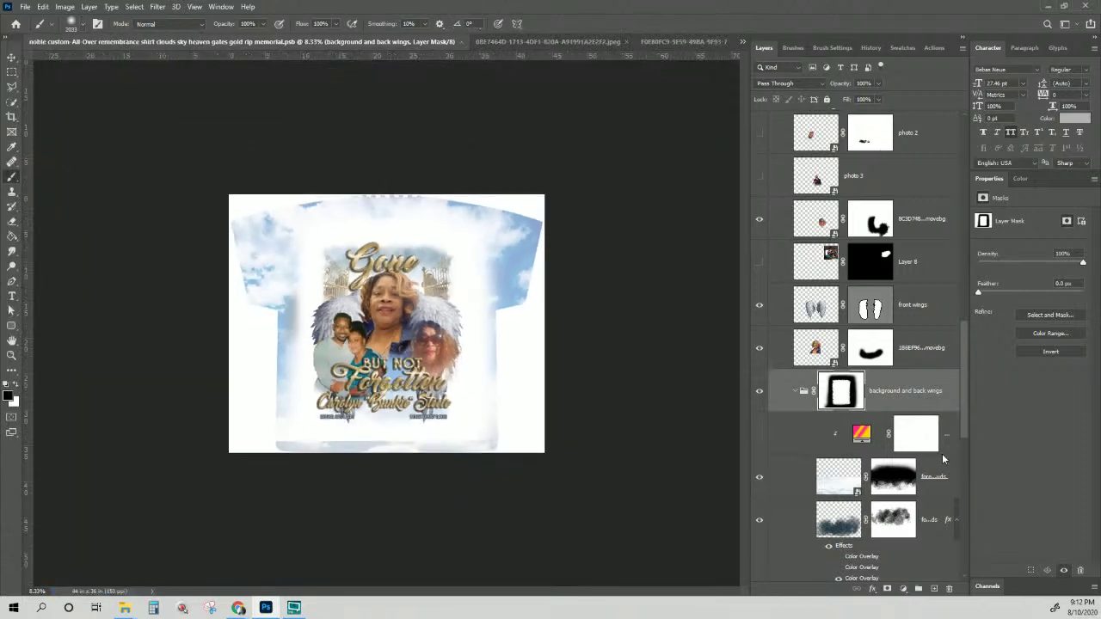
pyautogui.moveTo(224, 288)
pyautogui.mouseDown()
pyautogui.moveTo(255, 201)
pyautogui.moveTo(250, 475)
pyautogui.moveTo(283, 482)
pyautogui.moveTo(243, 465)
pyautogui.moveTo(349, 488)
pyautogui.moveTo(418, 485)
pyautogui.moveTo(324, 481)
pyautogui.moveTo(526, 479)
pyautogui.moveTo(407, 488)
pyautogui.moveTo(543, 474)
pyautogui.moveTo(531, 459)
pyautogui.moveTo(536, 177)
pyautogui.moveTo(543, 475)
pyautogui.moveTo(521, 179)
pyautogui.mouseUp()
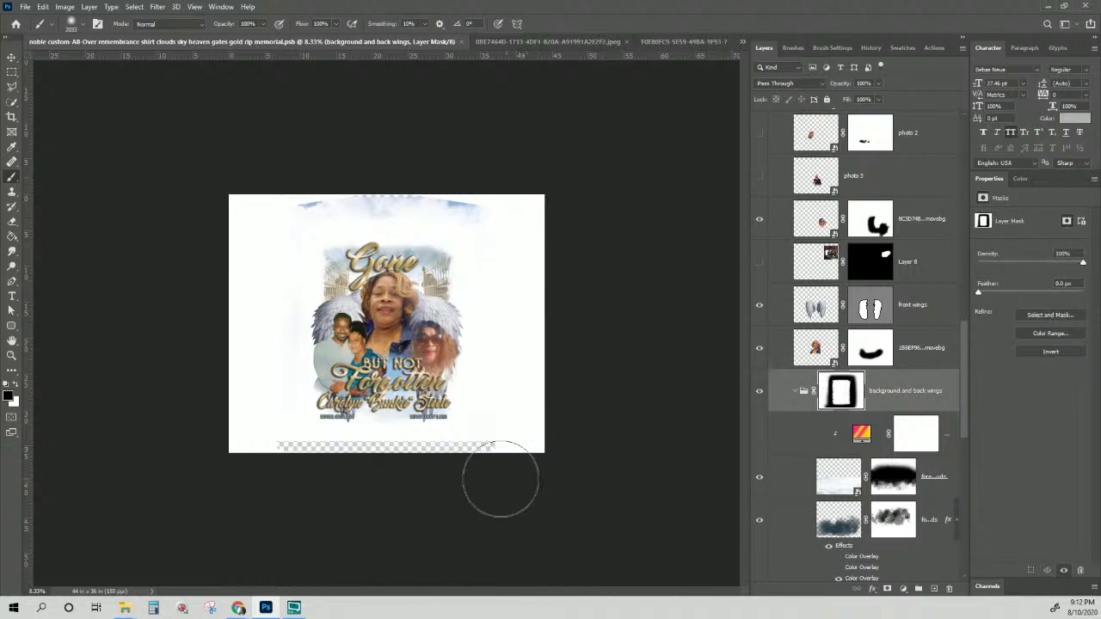
pyautogui.hotkey('ctrl', 'z')
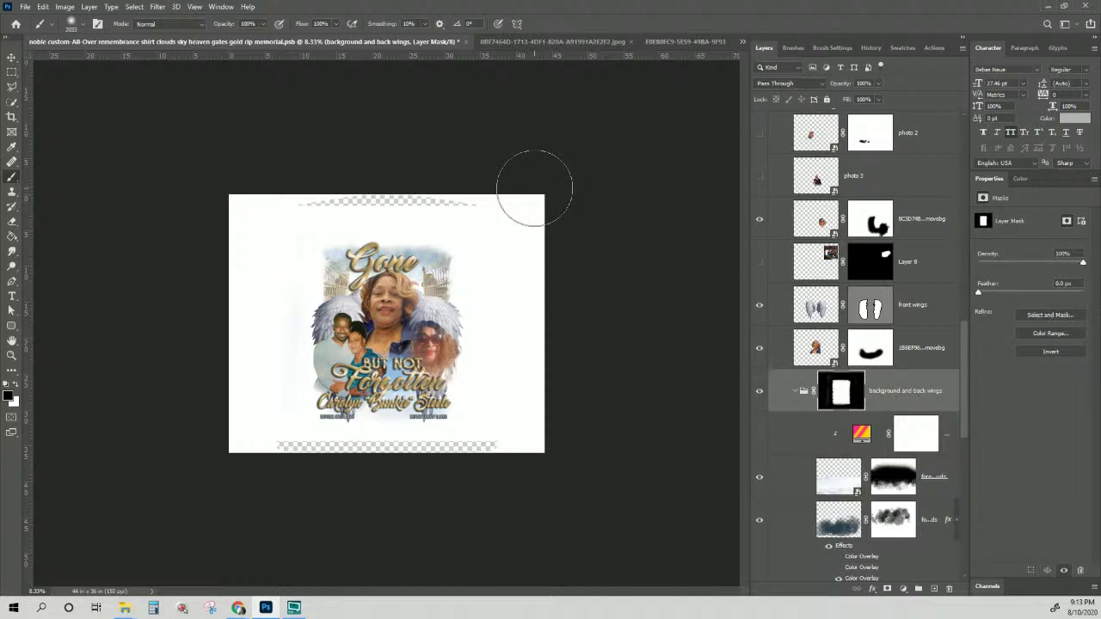
# - Delete the layer mask from the "background and back wings" group
pyautogui.hotkey('ctrl', '+')
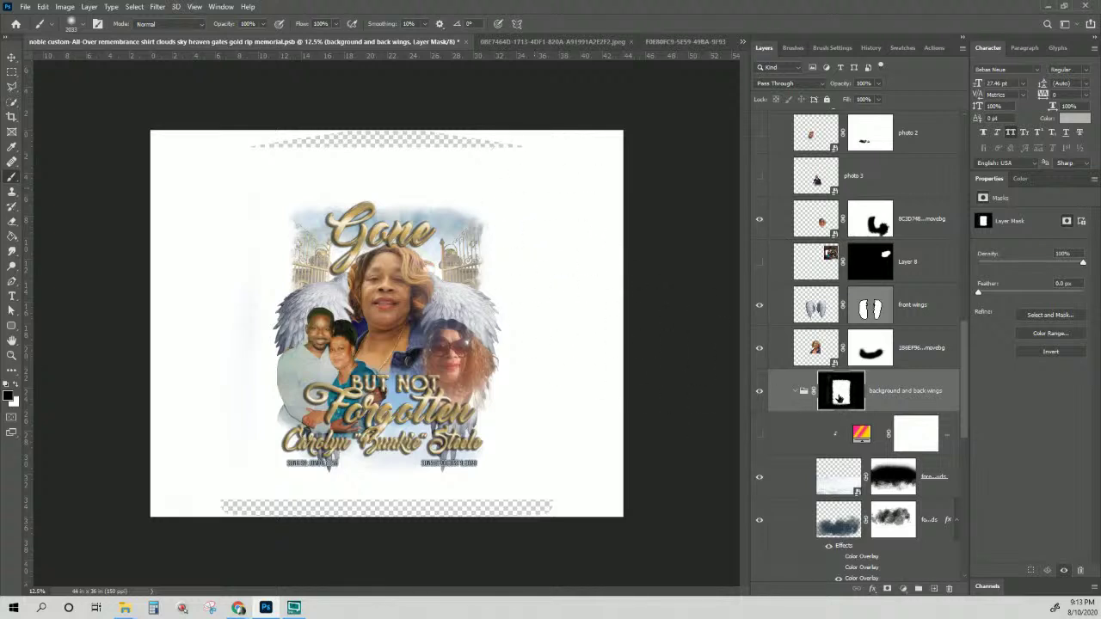
pyautogui.rightClick(839, 397)
pyautogui.press('Escape')
pyautogui.hotkey('ctrl', '=')
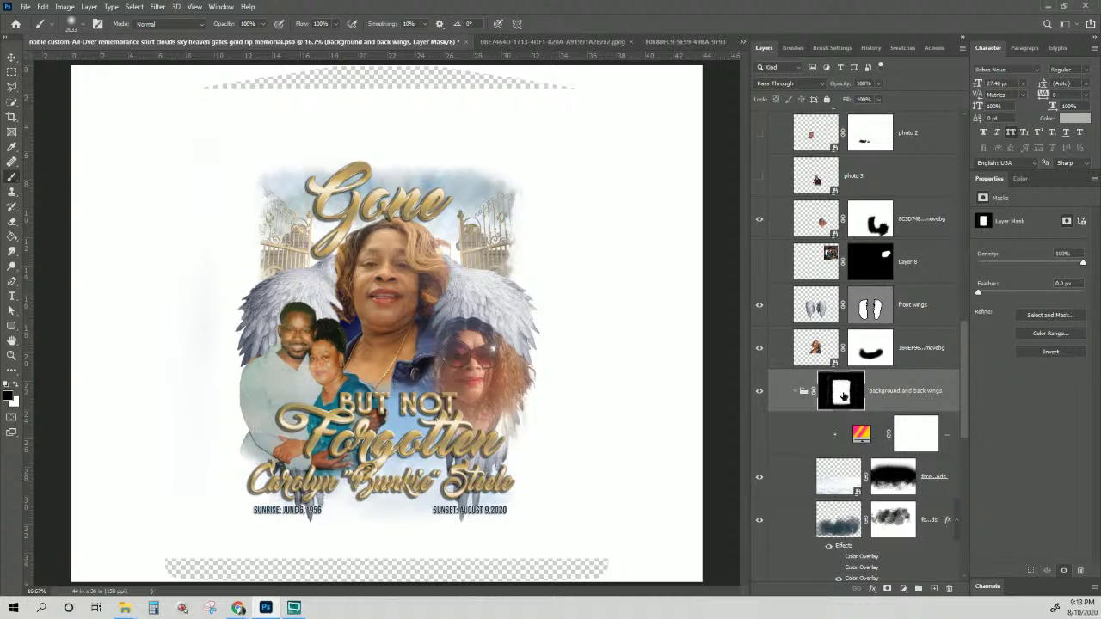
pyautogui.rightClick(840, 394)
pyautogui.click(860, 414)
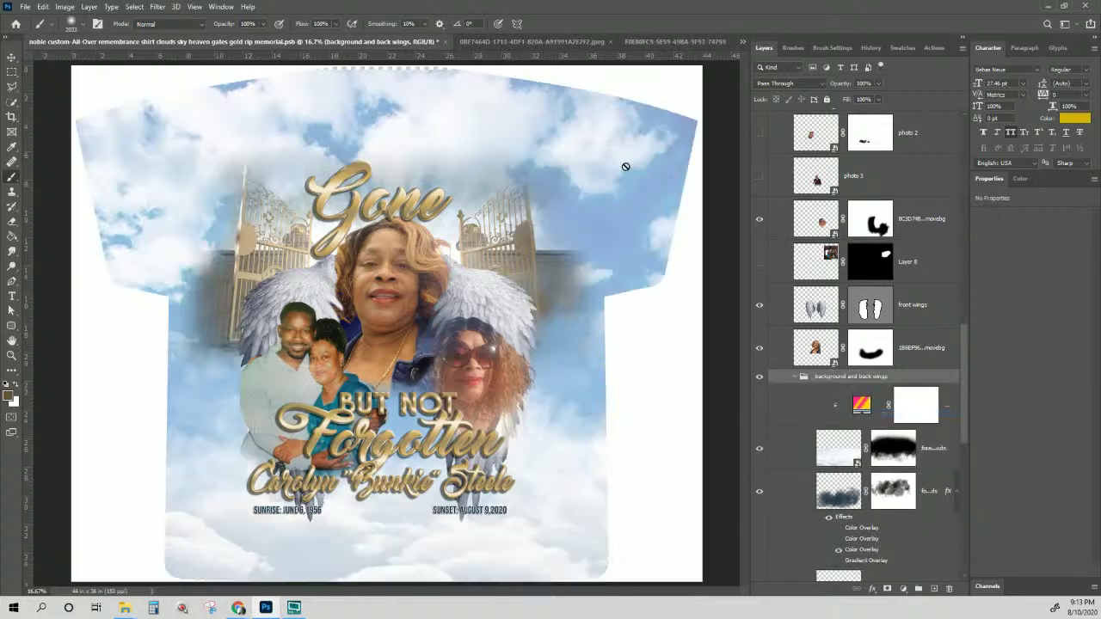
# - Look through the contents of the "background and back wings" group and restore its painted layer mask
pyautogui.scroll(-5, 847, 458)
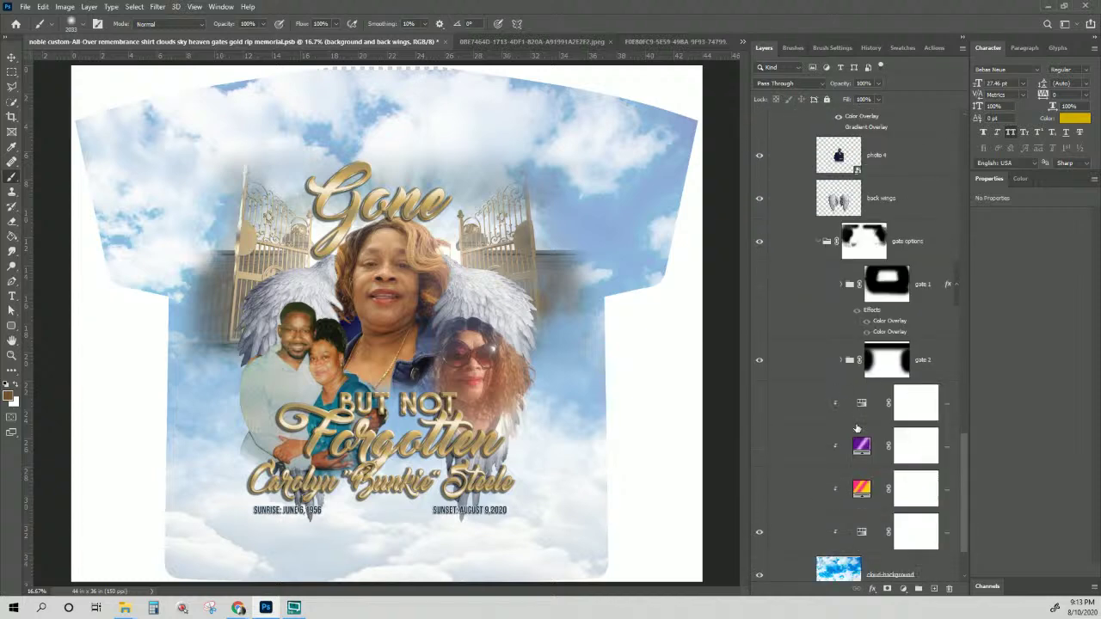
pyautogui.scroll(6, 869, 393)
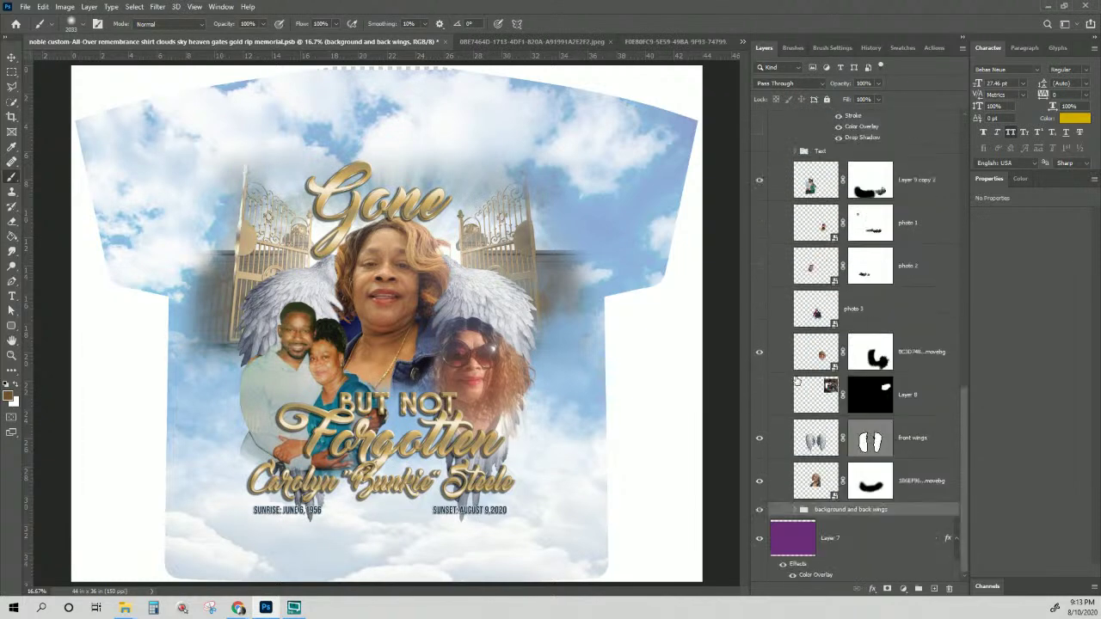
pyautogui.click(795, 376)
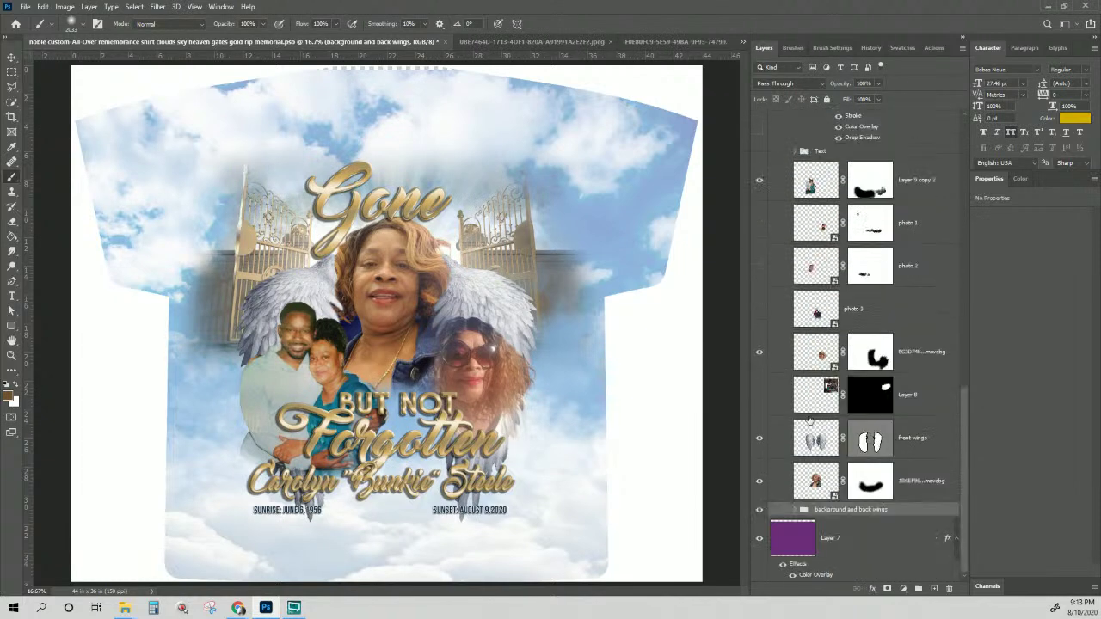
pyautogui.click(791, 513)
pyautogui.scroll(-4, 794, 515)
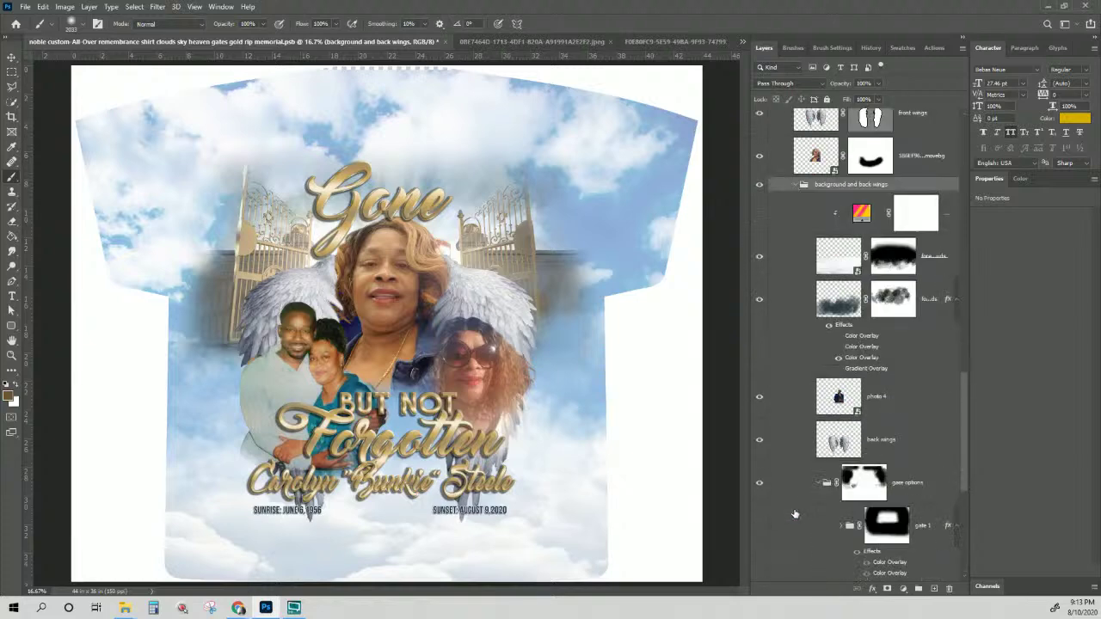
pyautogui.click(887, 588)
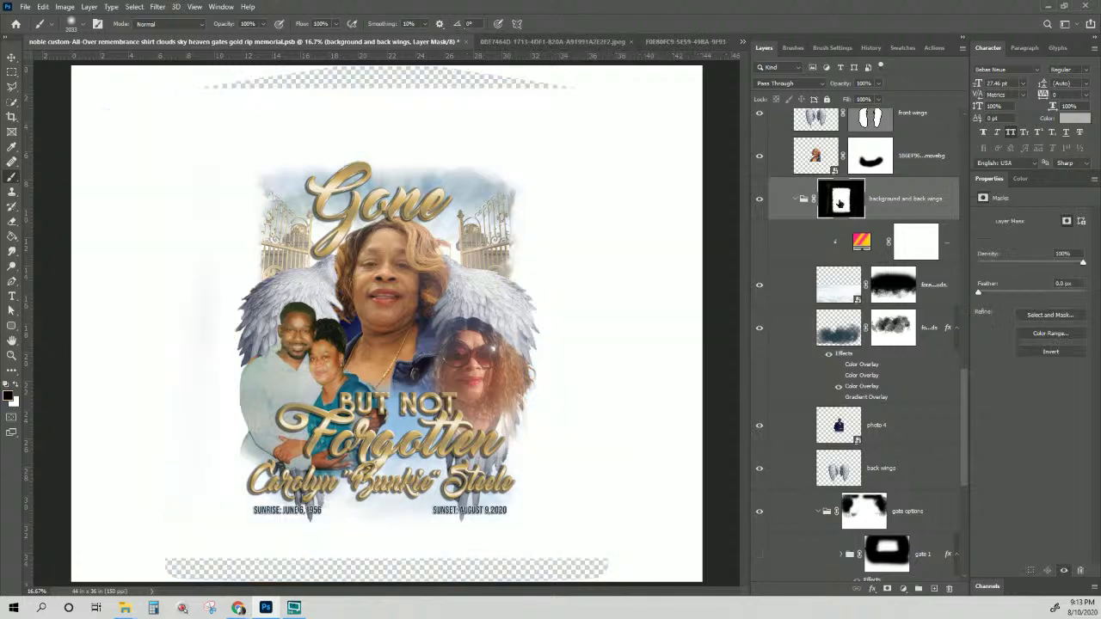
# - Disable the "background and back wings" group's layer mask to preview the full background, and enable it again
pyautogui.rightClick(839, 202)
pyautogui.click(844, 206)
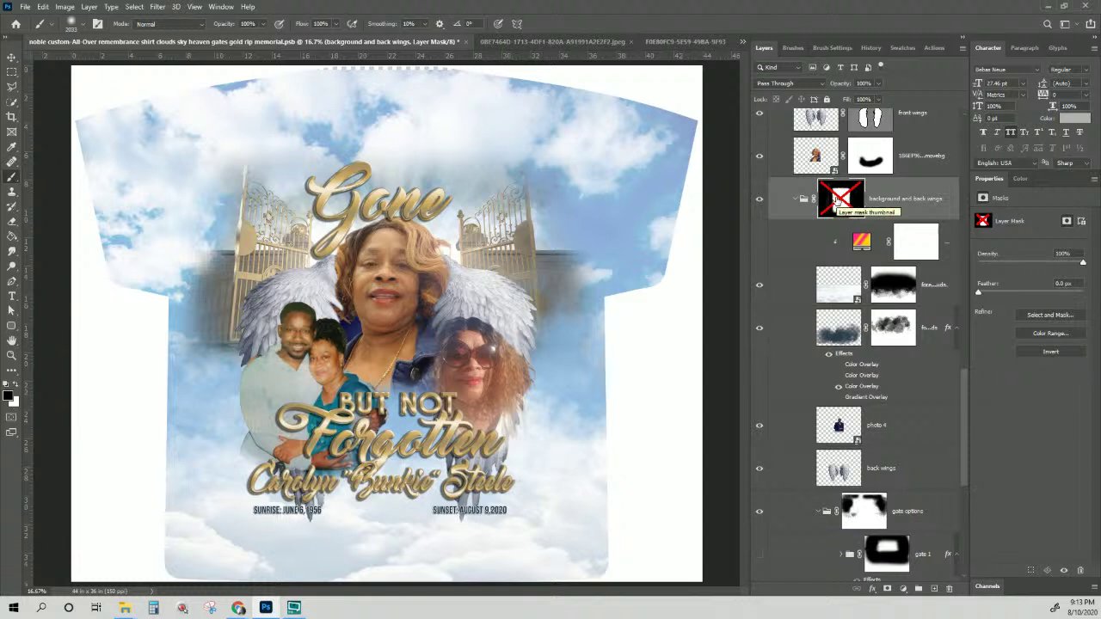
pyautogui.rightClick(837, 199)
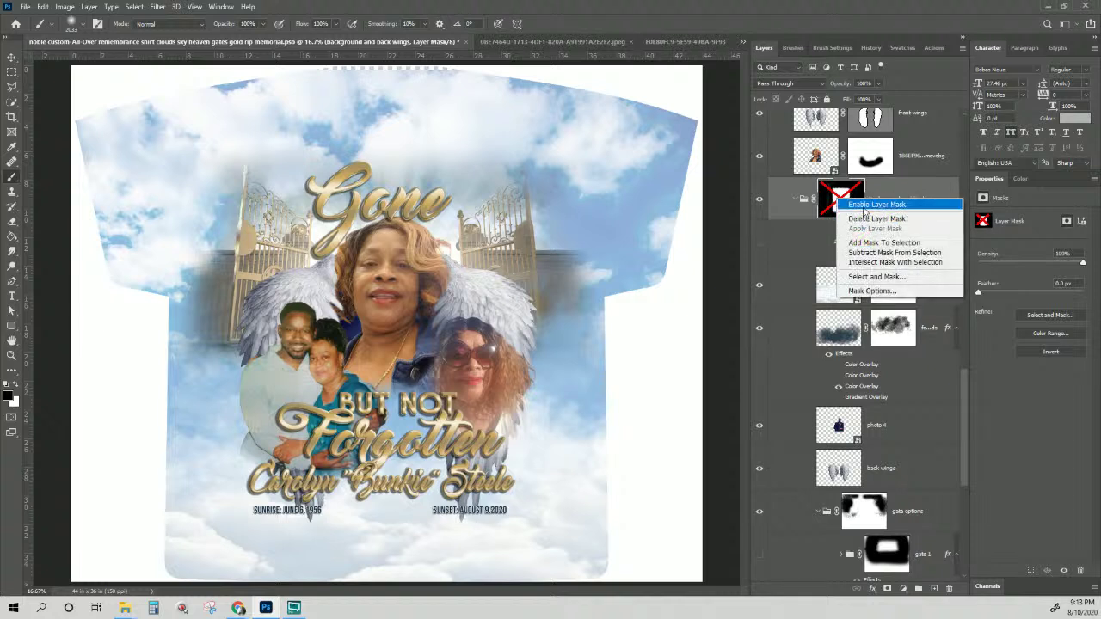
pyautogui.click(868, 205)
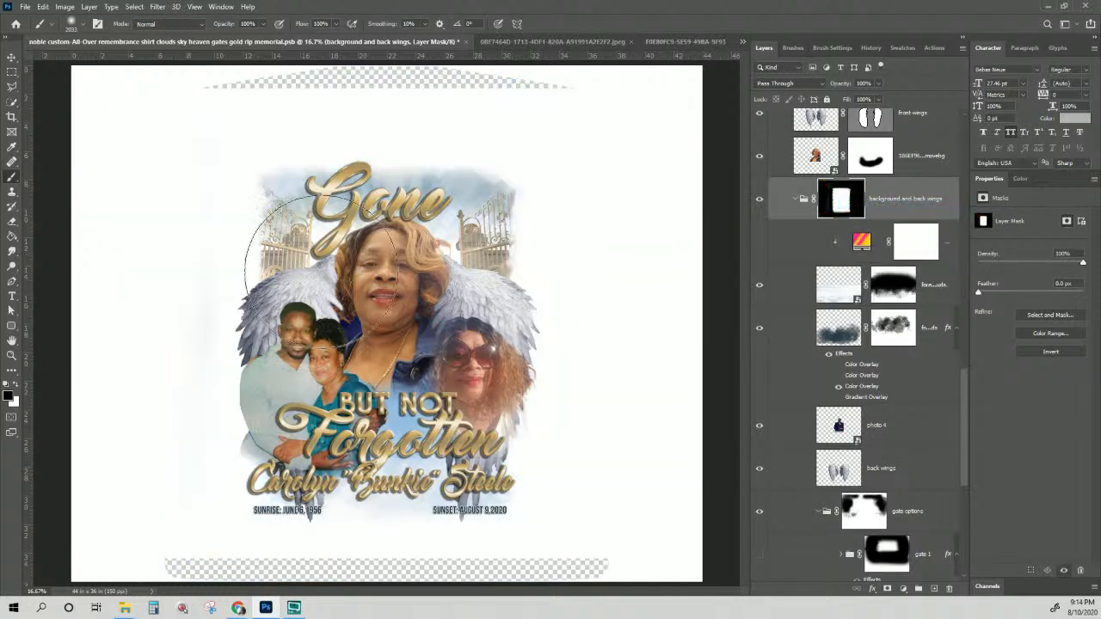
# - Save the document and set the Crop tool's aspect ratio to 13 by 19
pyautogui.click(12, 118)
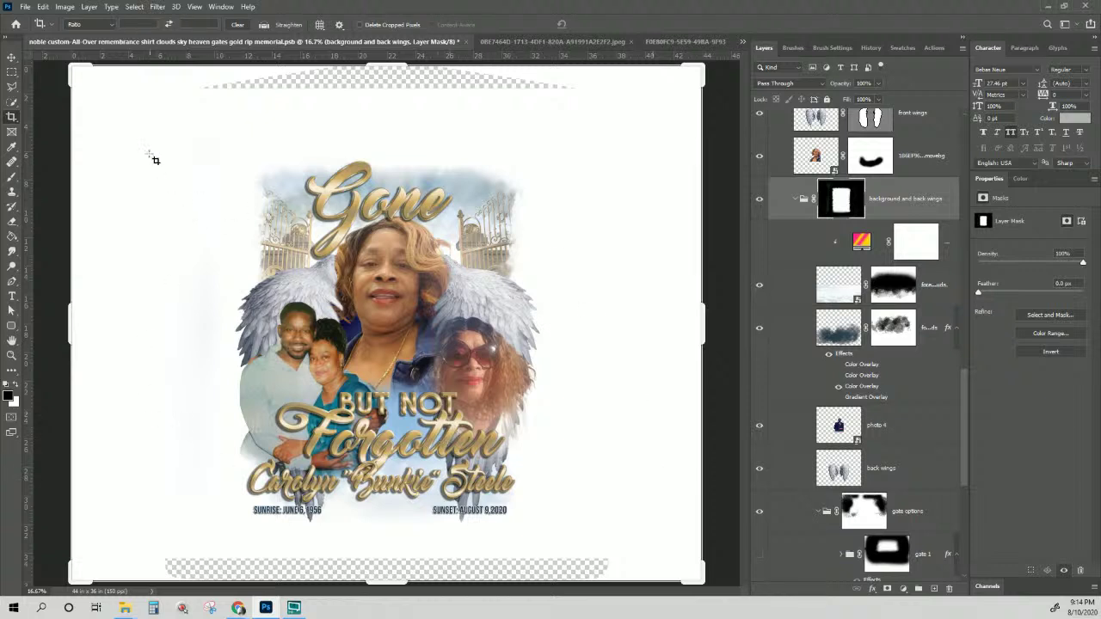
pyautogui.hotkey('ctrl', 's')
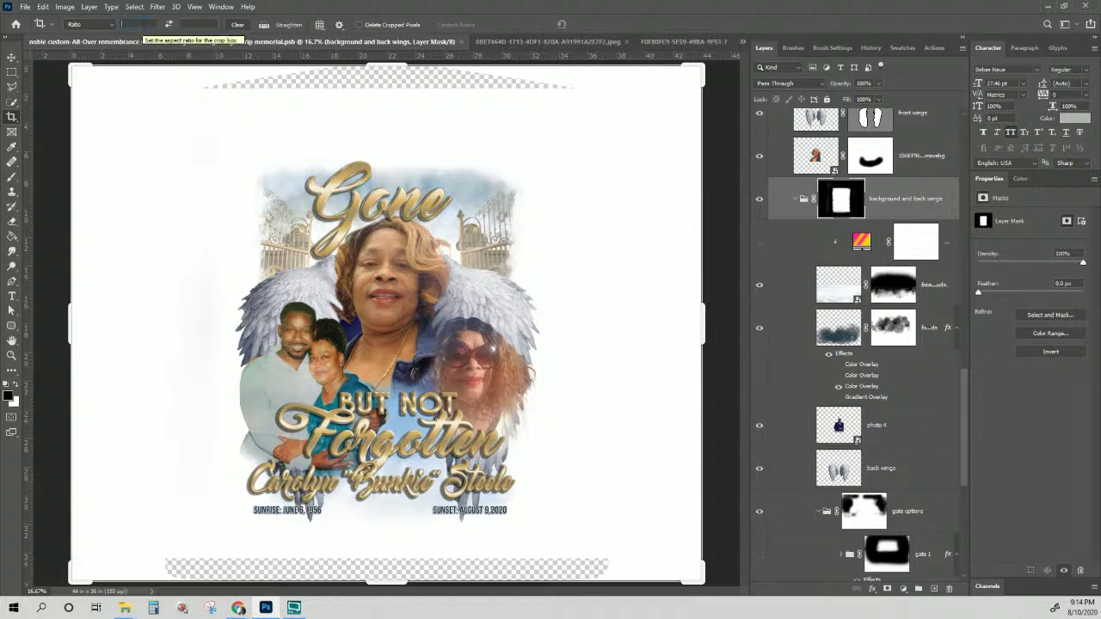
pyautogui.write('13')
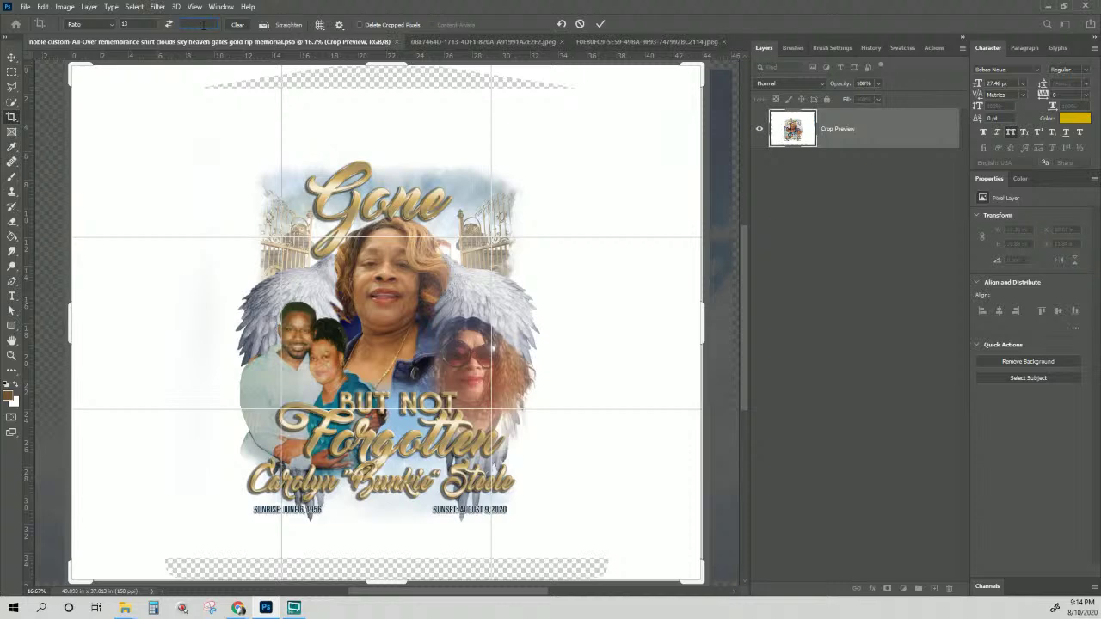
pyautogui.write('19')
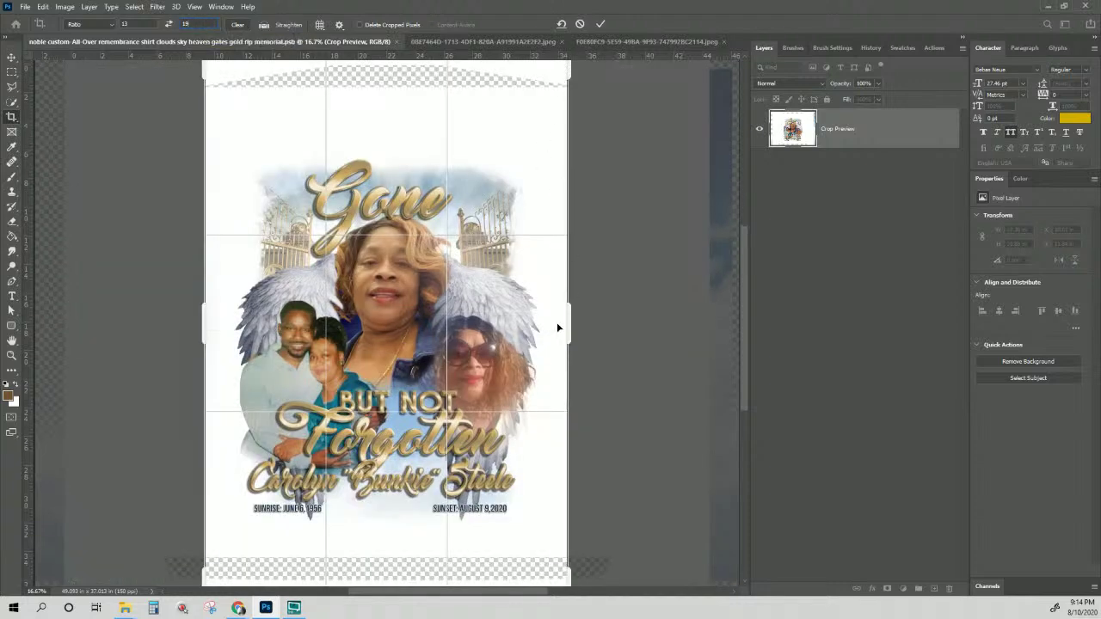
# - Tighten the crop frame evenly around the central memorial design and crop the canvas to about 22.2 by 32.5 in
pyautogui.moveTo(569, 329); pyautogui.dragTo(554, 325)
pyautogui.moveTo(216, 315); pyautogui.dragTo(222, 317)
pyautogui.moveTo(547, 329); pyautogui.dragTo(544, 332)
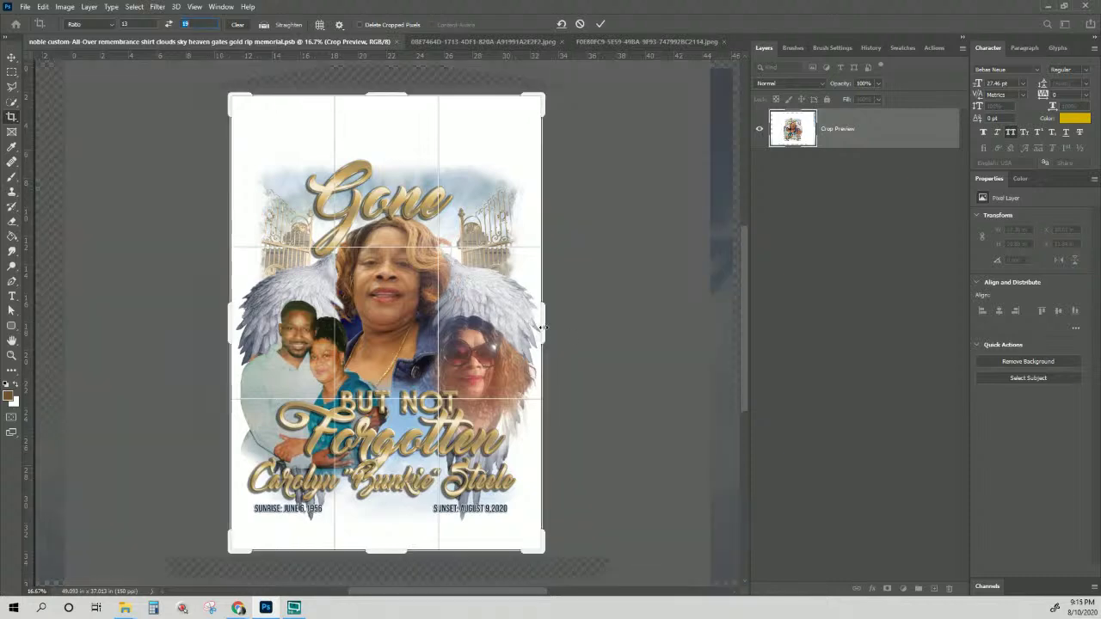
pyautogui.moveTo(229, 311); pyautogui.dragTo(228, 311)
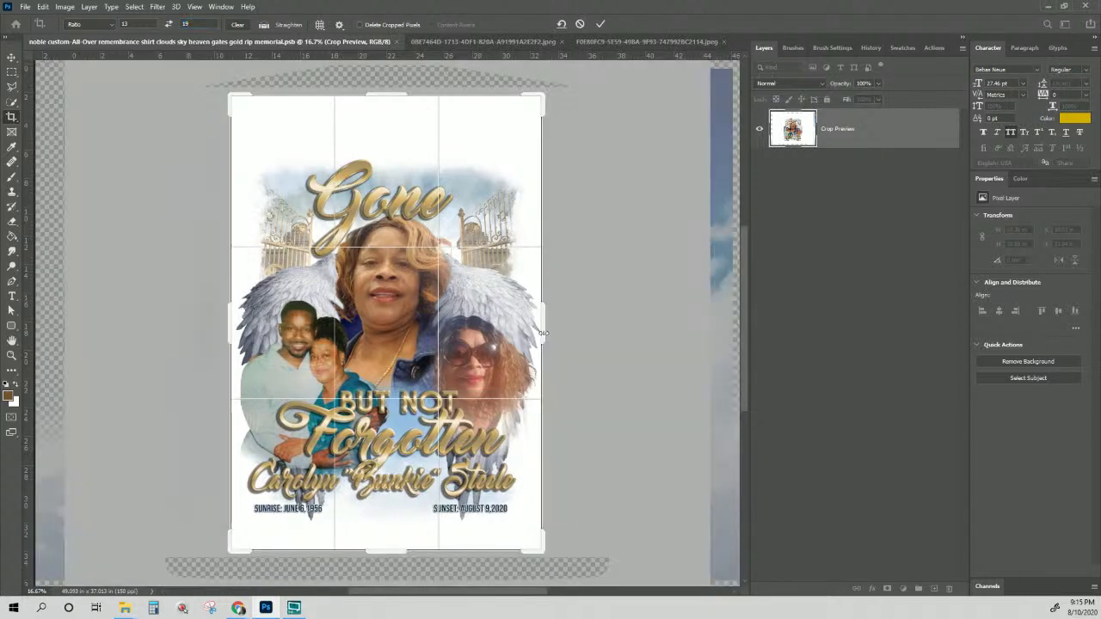
pyautogui.moveTo(542, 336); pyautogui.dragTo(546, 336)
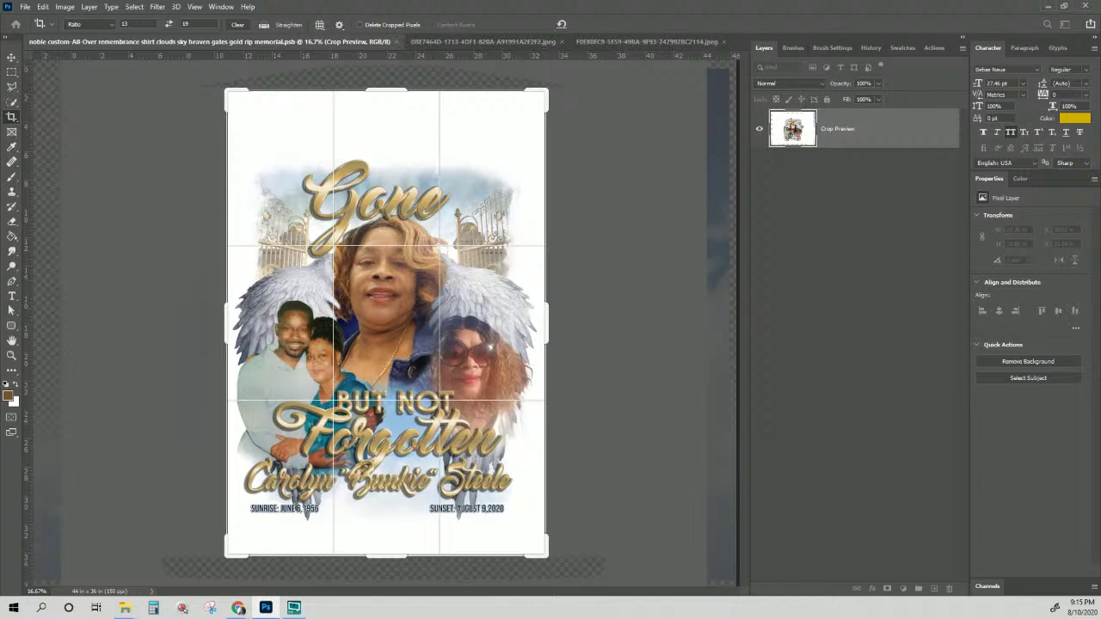
pyautogui.press('Return')
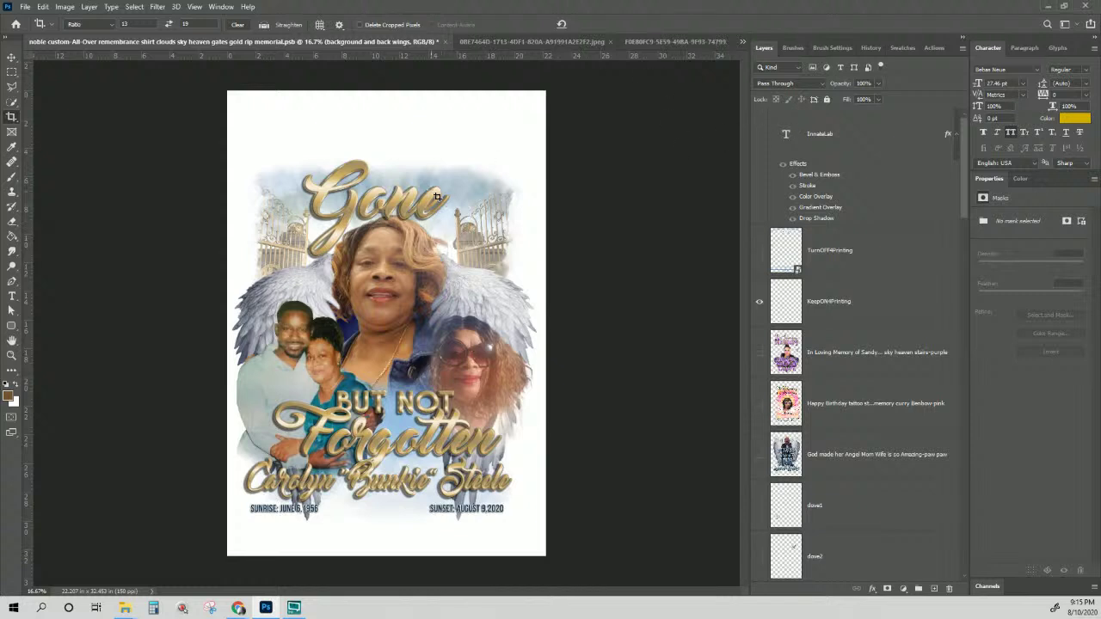
pyautogui.scroll(5, 815, 409)
pyautogui.scroll(-6, 829, 366)
pyautogui.scroll(-10, 829, 366)
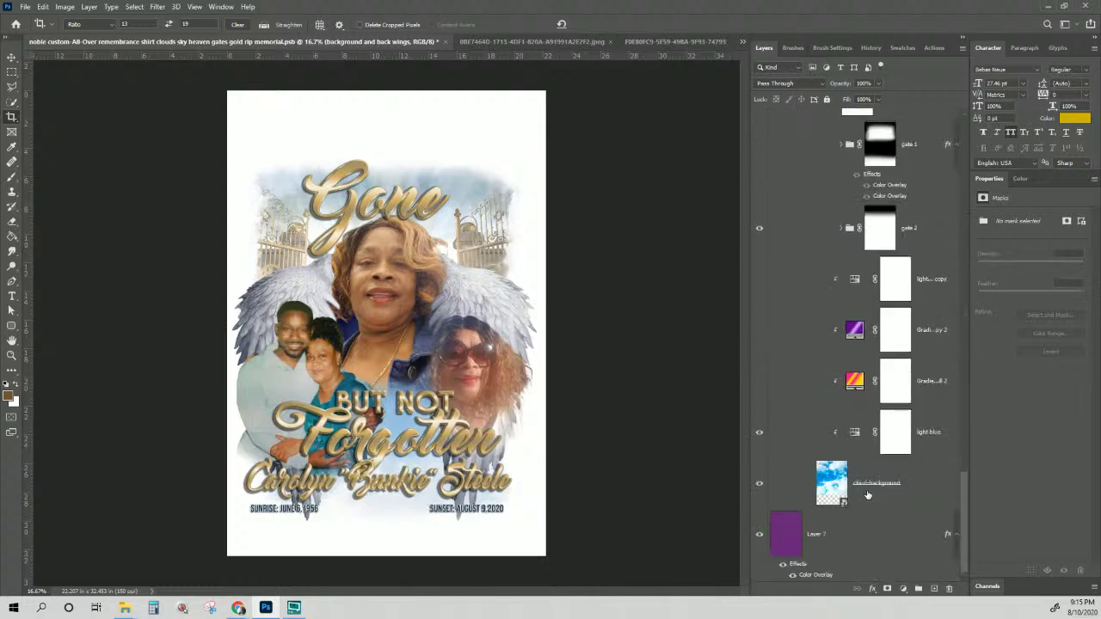
pyautogui.scroll(6, 849, 456)
pyautogui.click(836, 203)
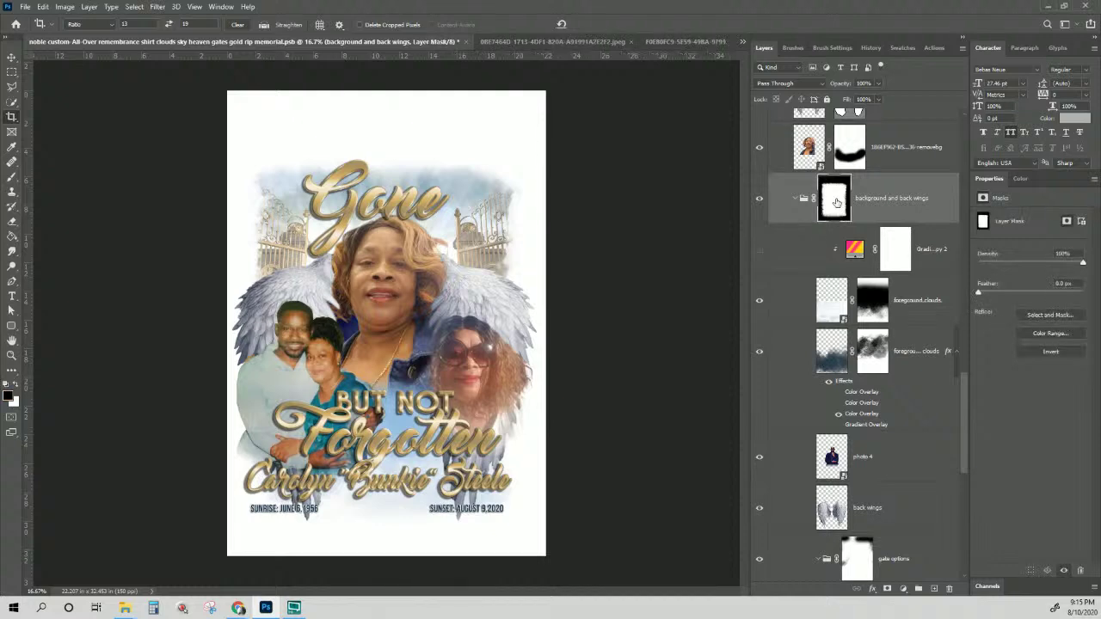
pyautogui.hotkey('ctrl', 't')
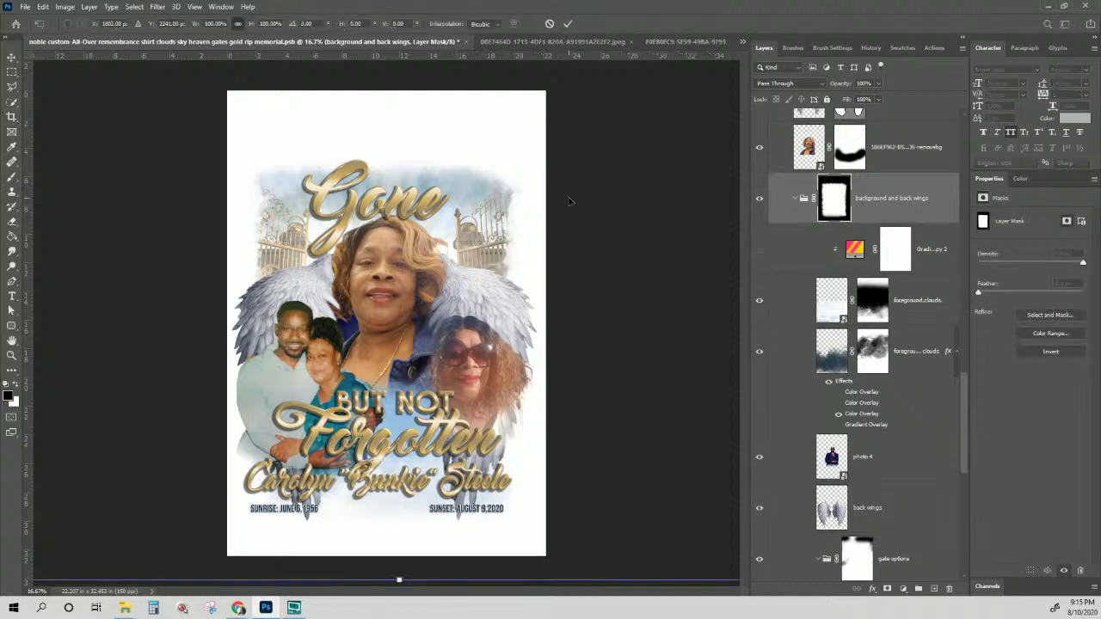
pyautogui.press('c')
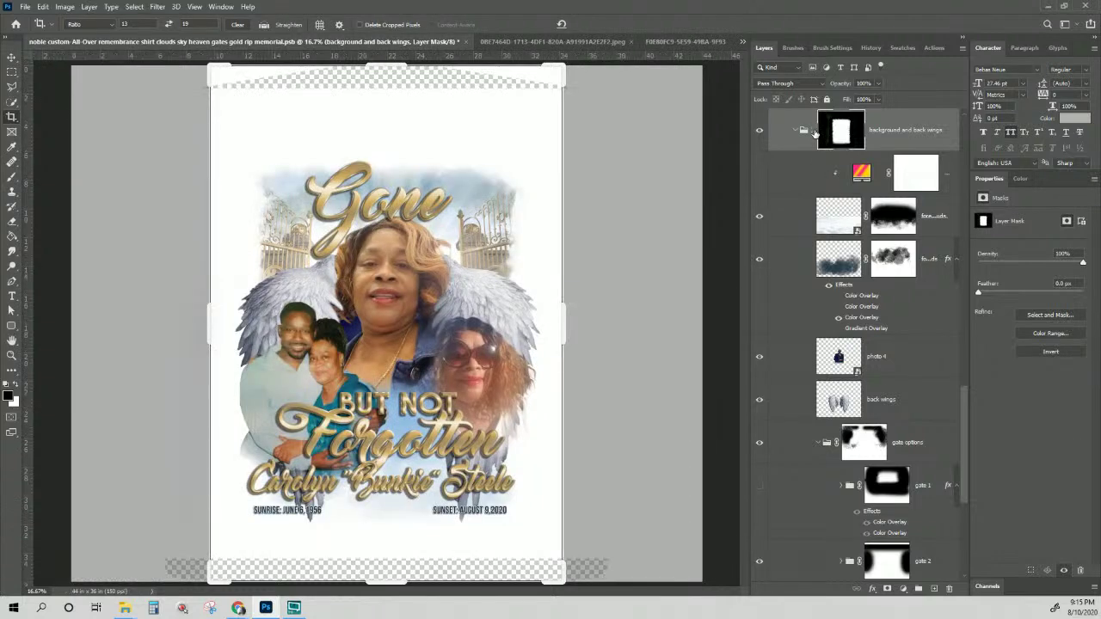
pyautogui.press('Escape')
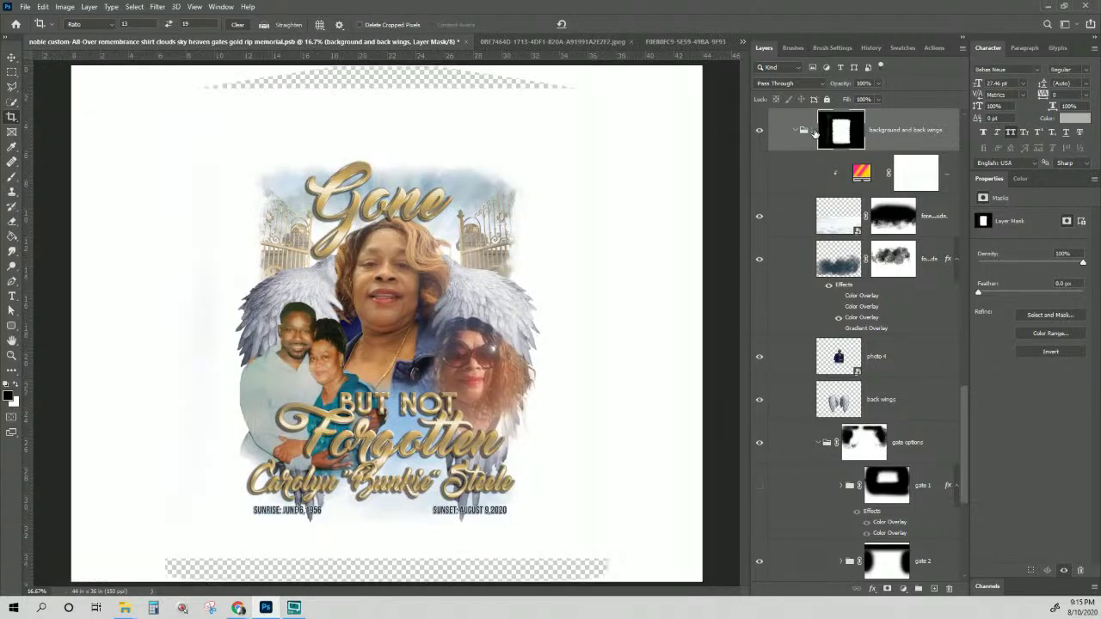
# - Undo the mask unlinking and return to the saved history state with the layer mask enabled
pyautogui.click(42, 7)
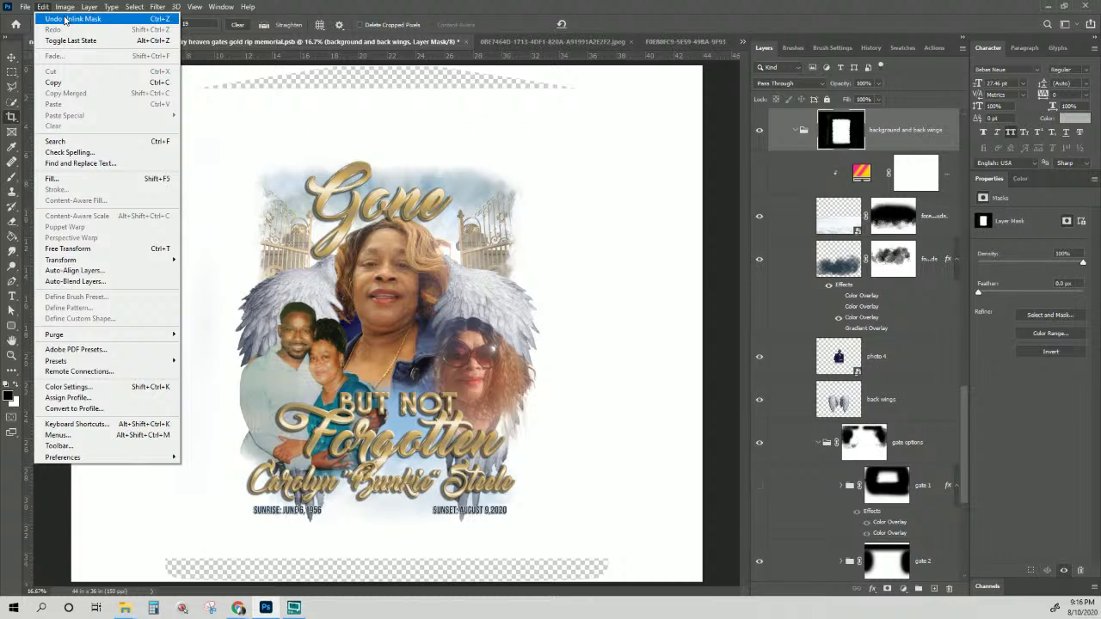
pyautogui.click(65, 19)
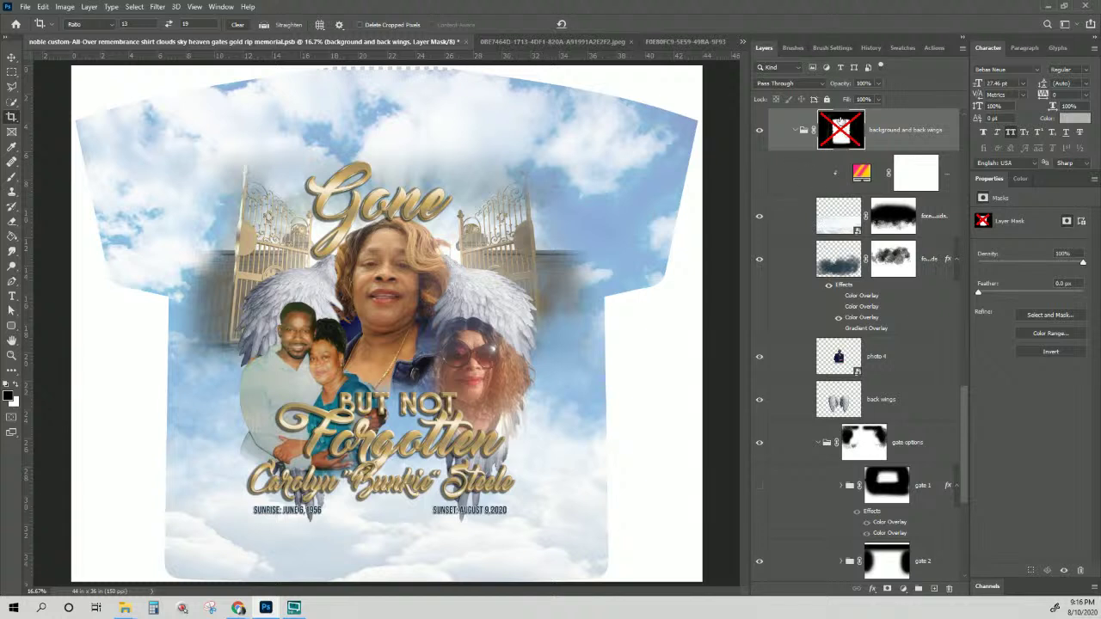
pyautogui.click(868, 48)
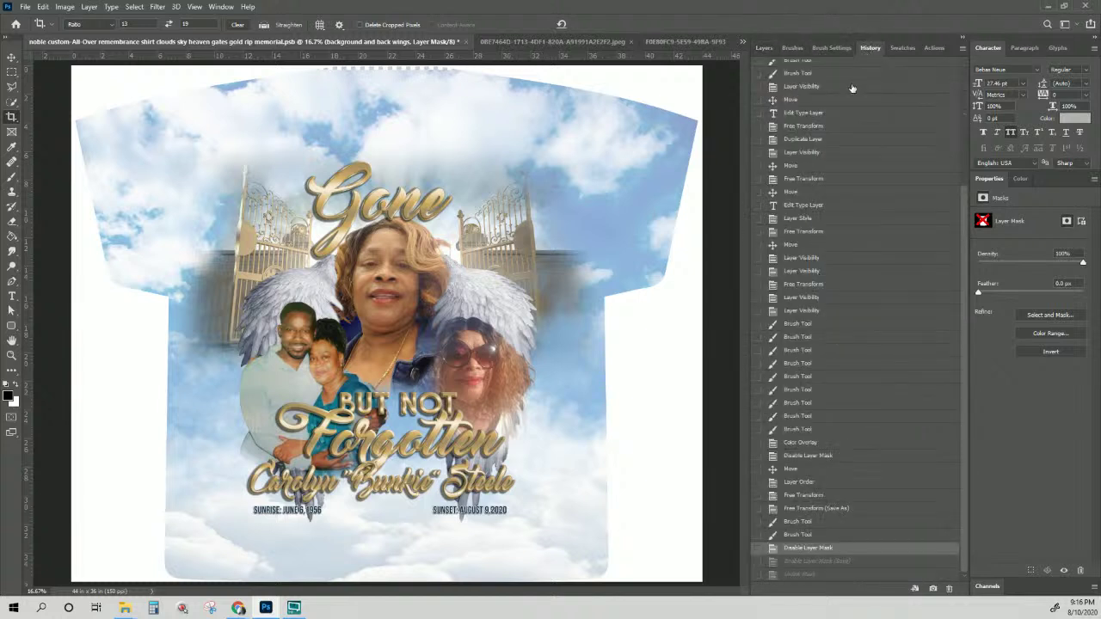
pyautogui.click(815, 565)
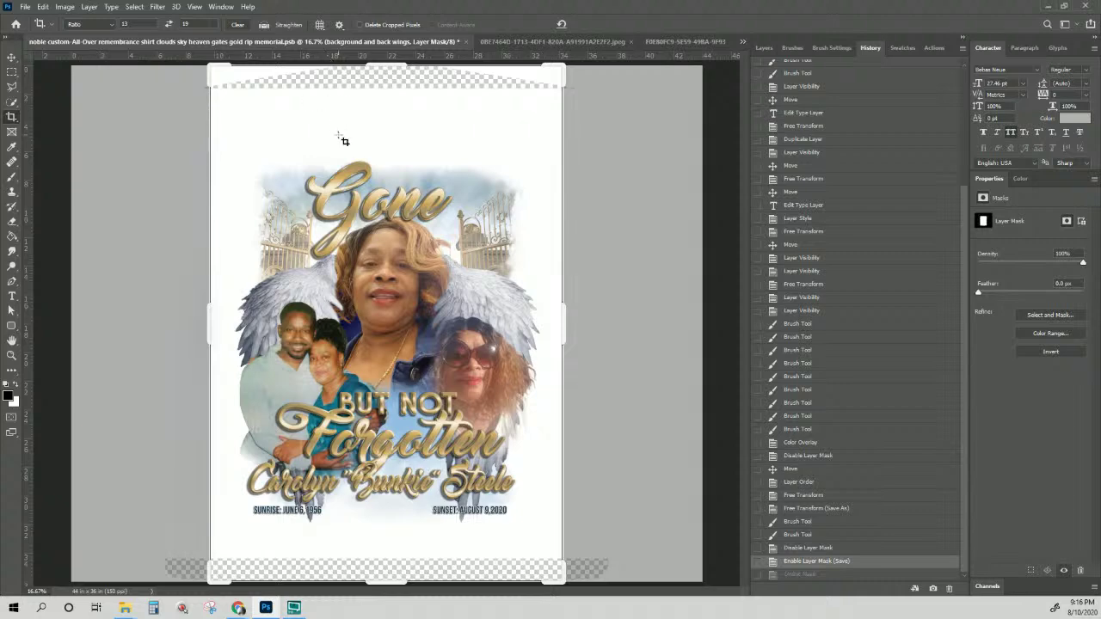
# - Bring the crop frame's upper edge down toward the lettering and crop the canvas to about 22.1 by 32.3 in
pyautogui.moveTo(384, 66); pyautogui.dragTo(383, 88)
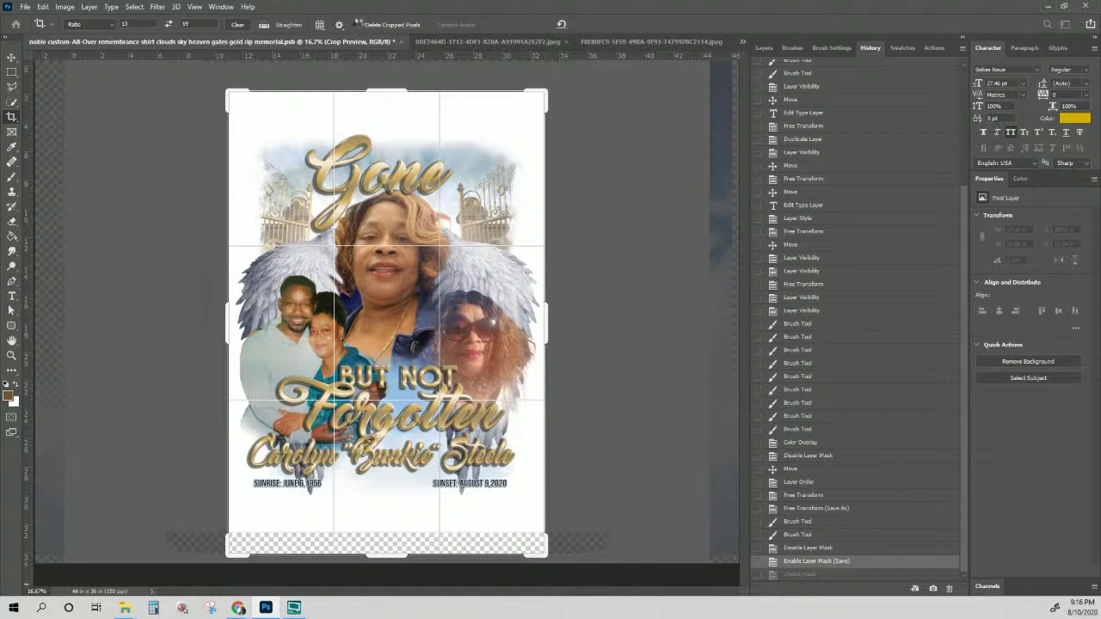
pyautogui.press('Return')
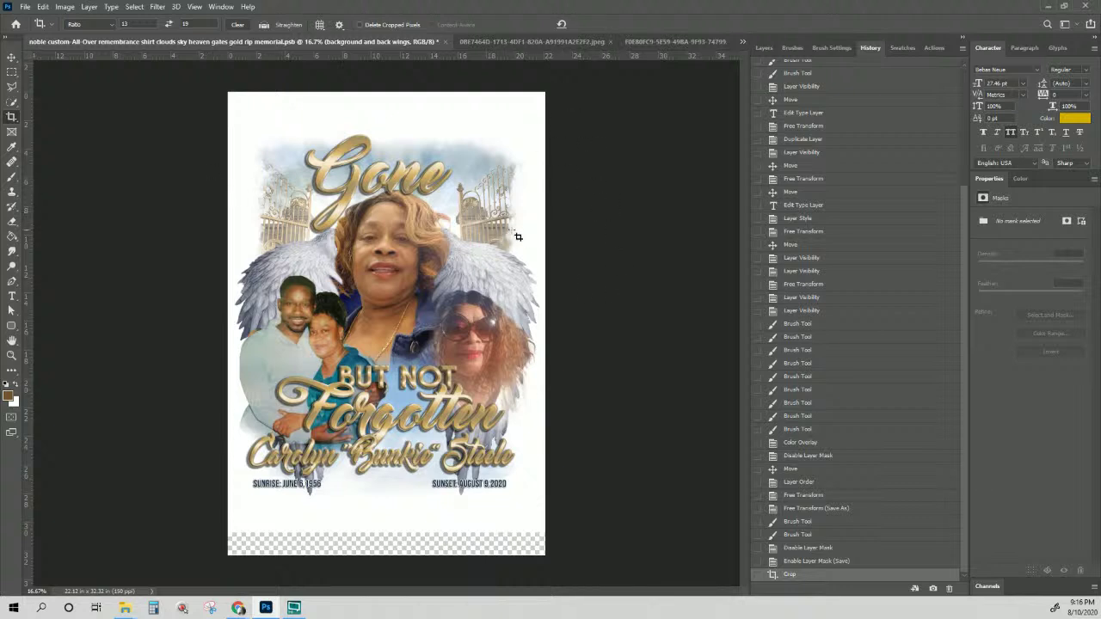
# - Unlink the "background and back wings" group's mask and stretch it downward and upward to about 114% height to reveal more sky
pyautogui.click(762, 48)
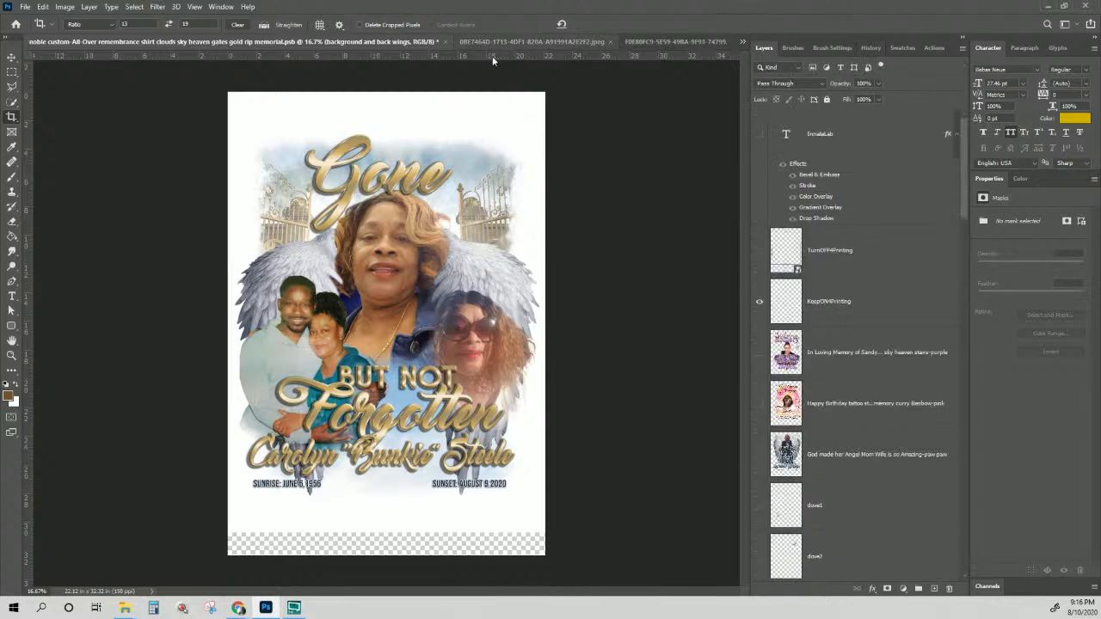
pyautogui.scroll(-5, 869, 389)
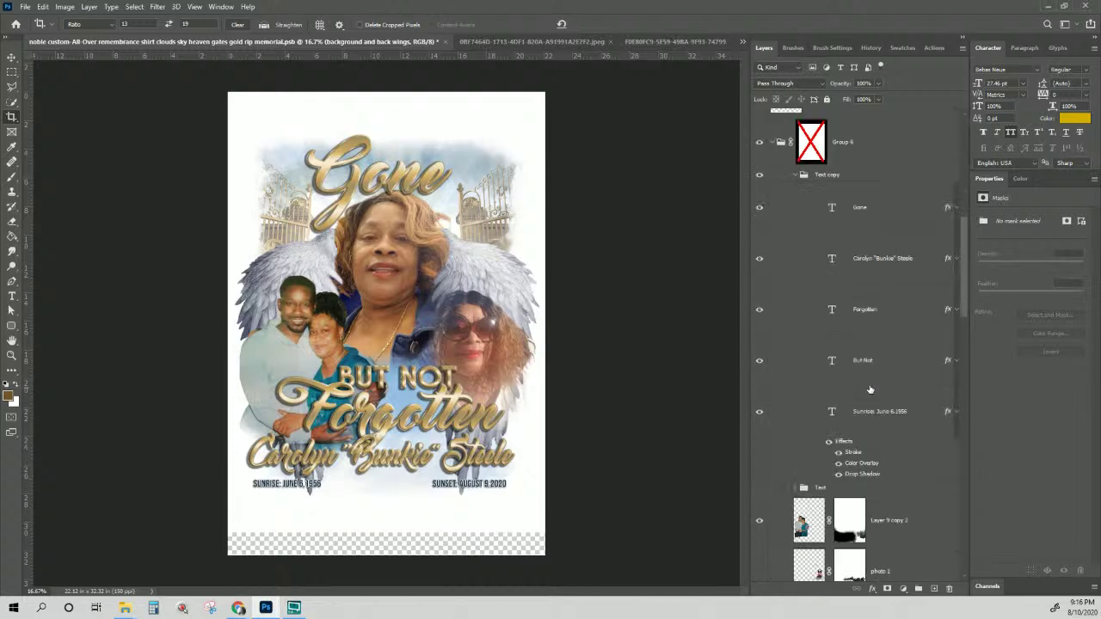
pyautogui.scroll(-10, 869, 390)
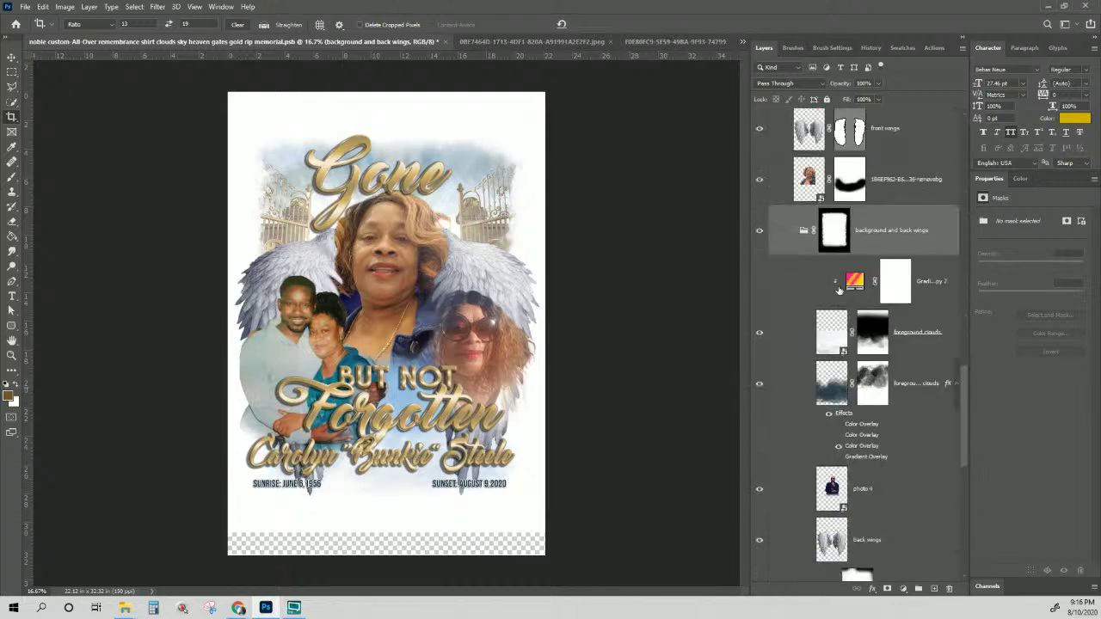
pyautogui.click(825, 240)
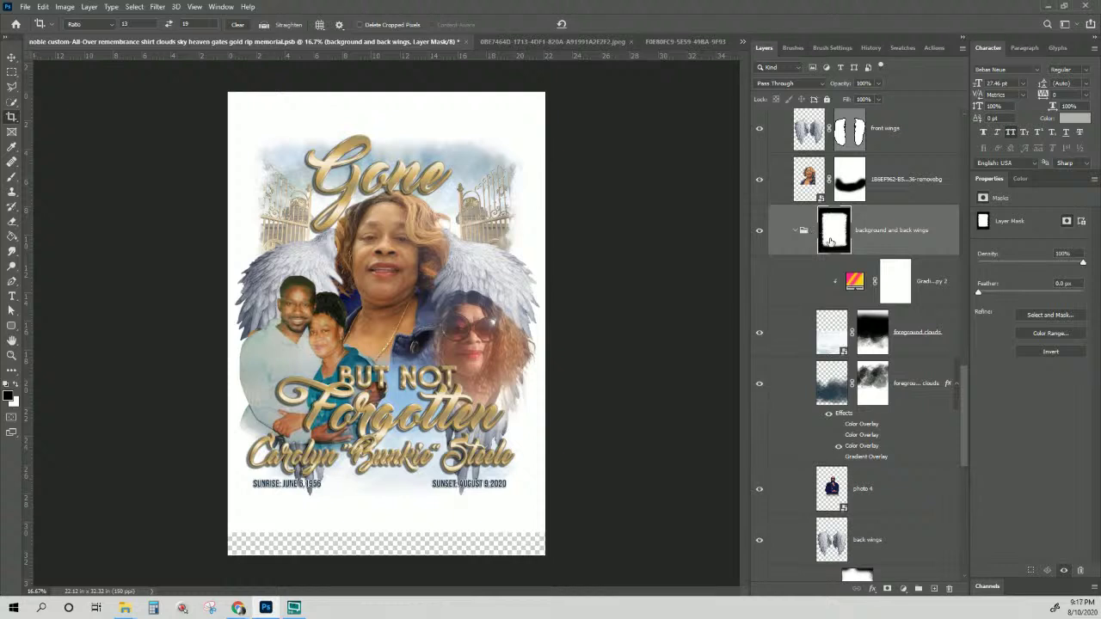
pyautogui.hotkey('ctrl', 't')
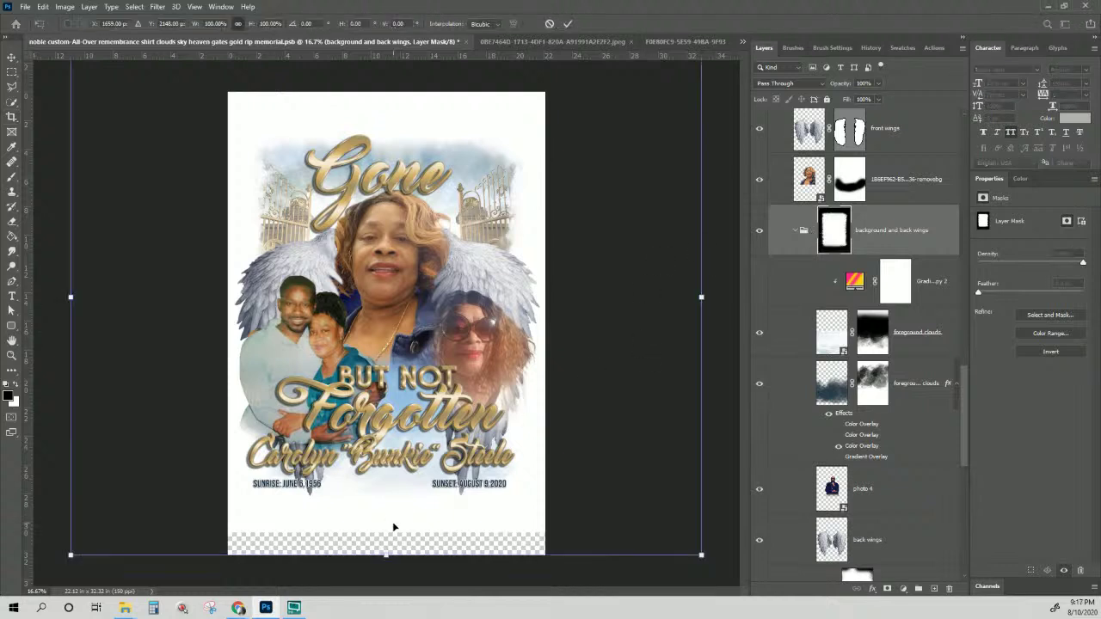
pyautogui.moveTo(387, 555); pyautogui.dragTo(380, 593)
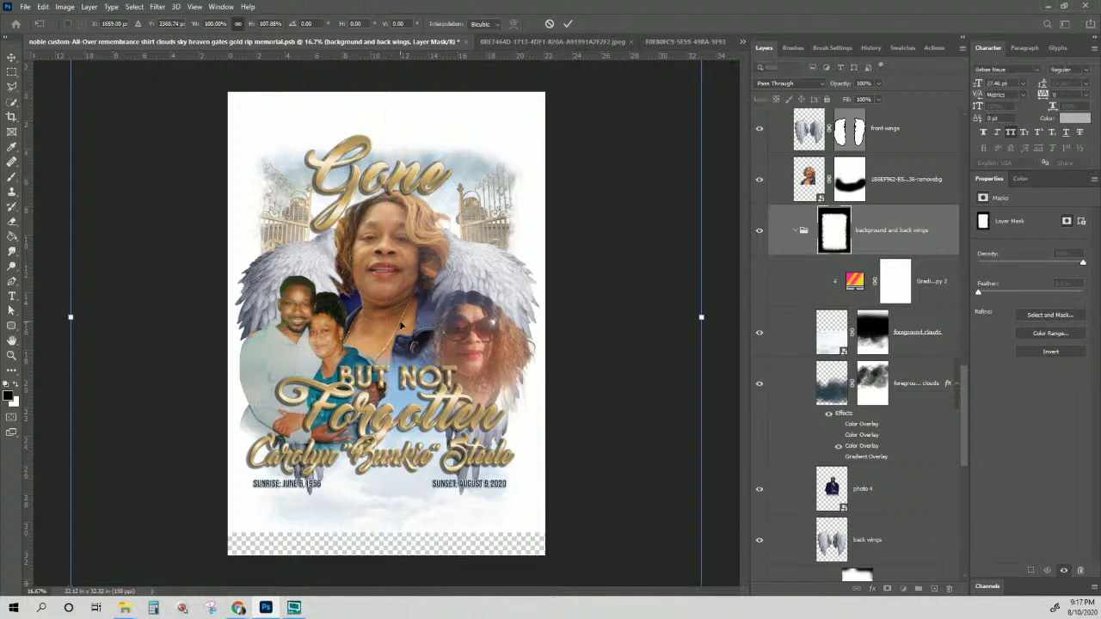
pyautogui.hotkey('ctrl', '-')
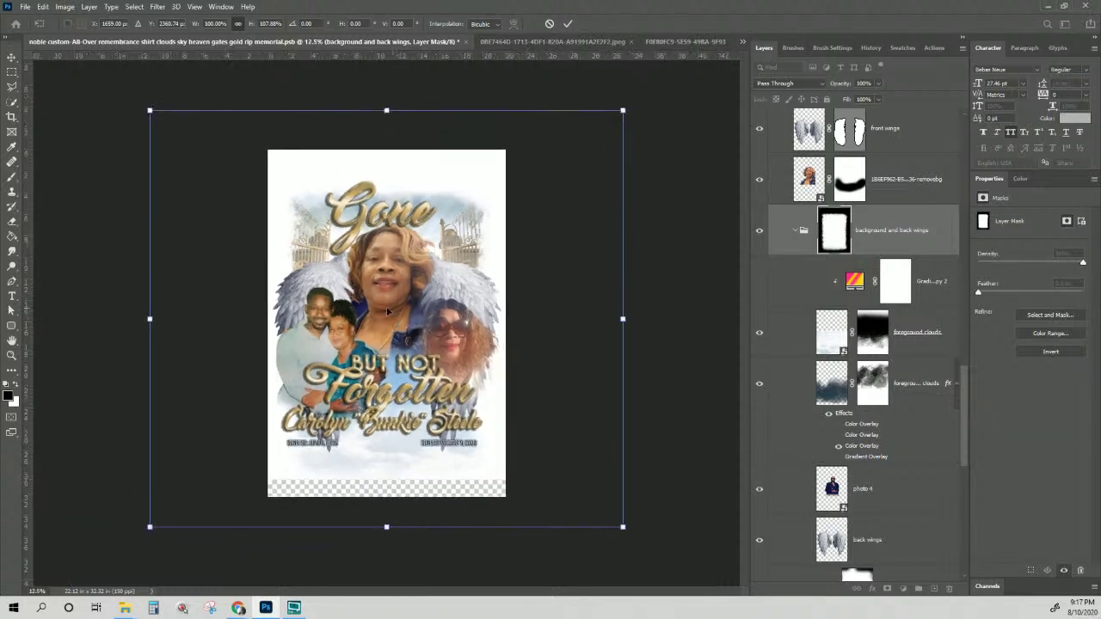
pyautogui.moveTo(386, 110); pyautogui.dragTo(387, 85)
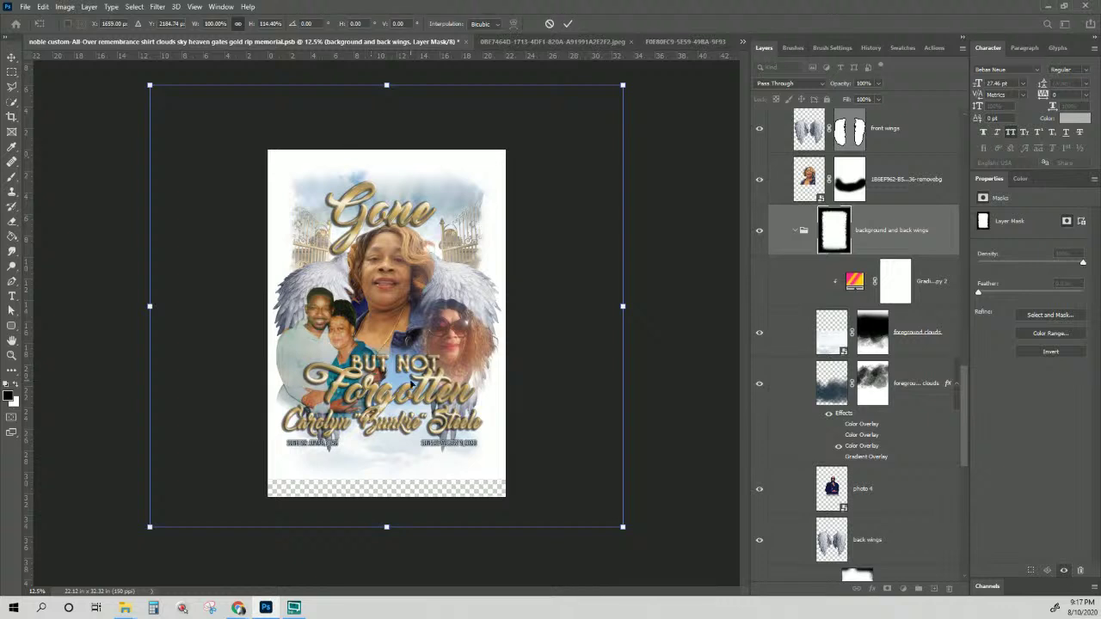
pyautogui.scroll(-5, 859, 456)
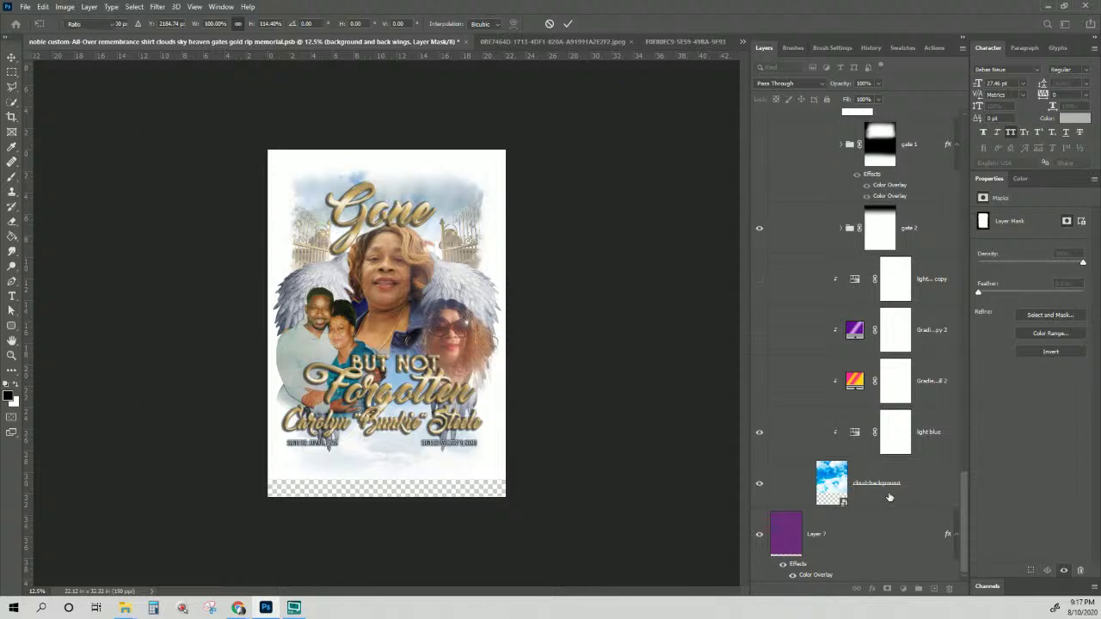
pyautogui.press('c')
# - Stretch the Layer 7 backdrop downward to about 110% height to cover the transparent strip at the canvas bottom
pyautogui.click(889, 497)
pyautogui.click(860, 545)
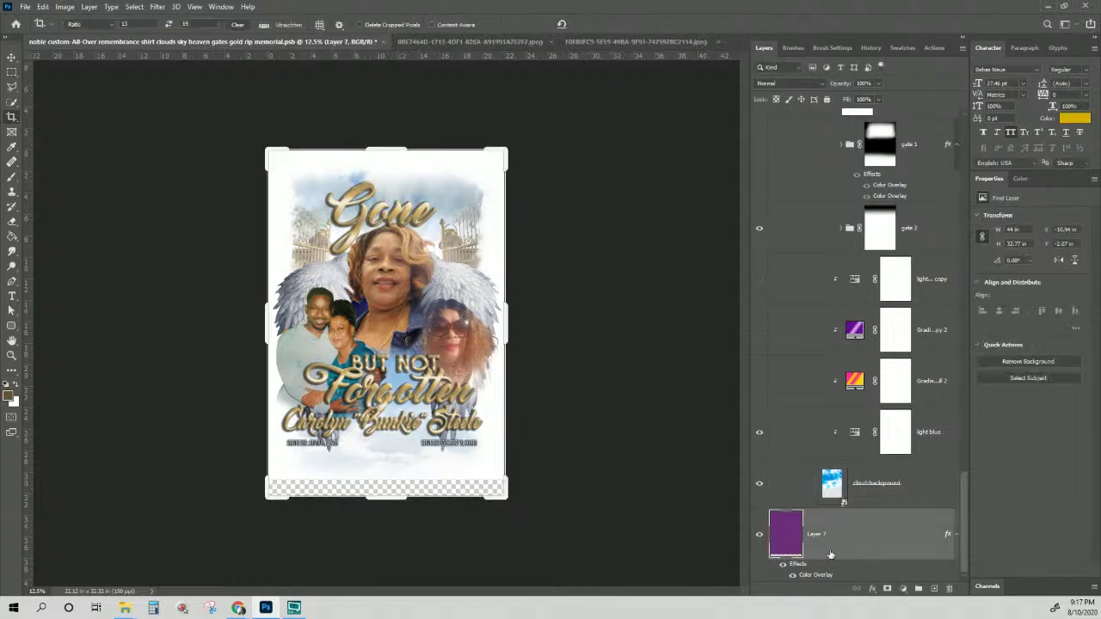
pyautogui.hotkey('ctrl', 't')
pyautogui.moveTo(387, 475); pyautogui.dragTo(388, 514)
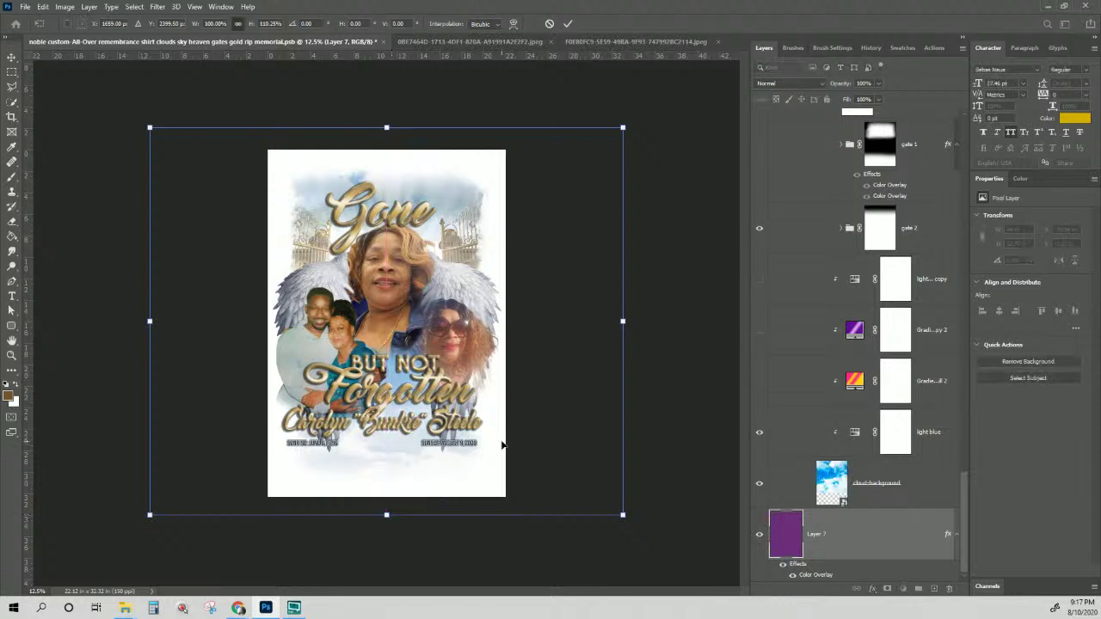
pyautogui.press('Return')
pyautogui.press('c')
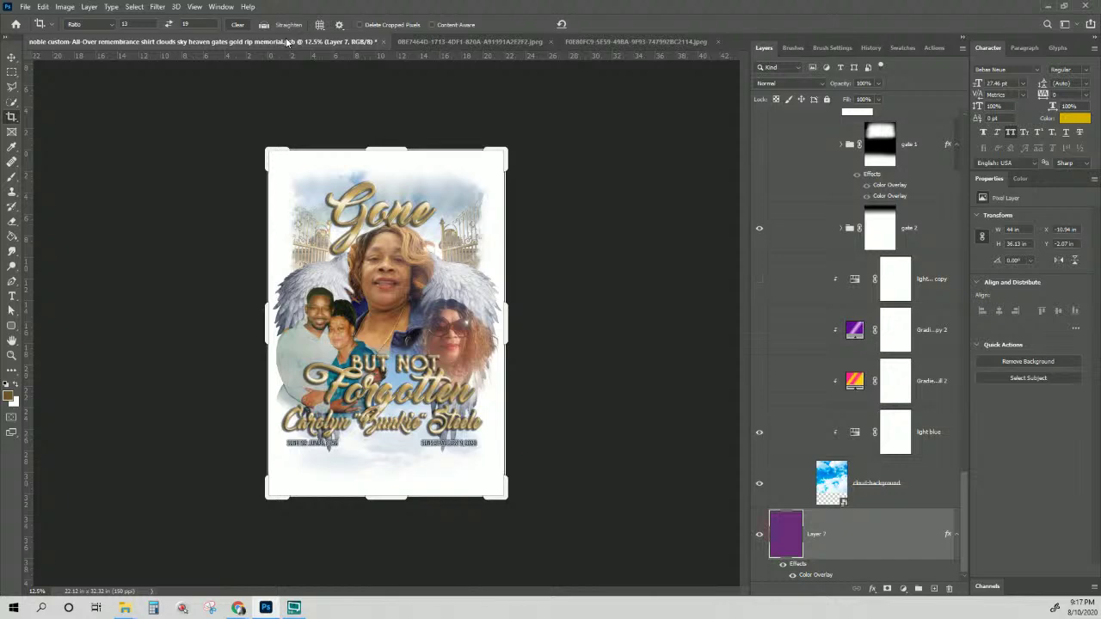
# - Save the document as a separate PSB file in the Client files folder, inserting "-13x19" after "custom" in the file name
pyautogui.click(26, 7)
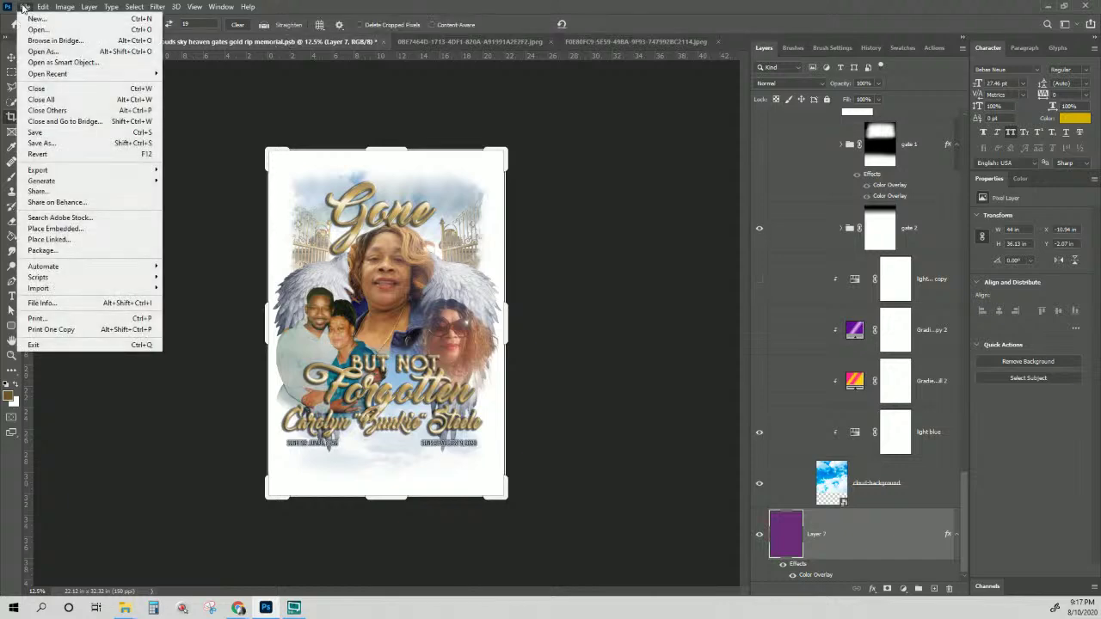
pyautogui.click(56, 143)
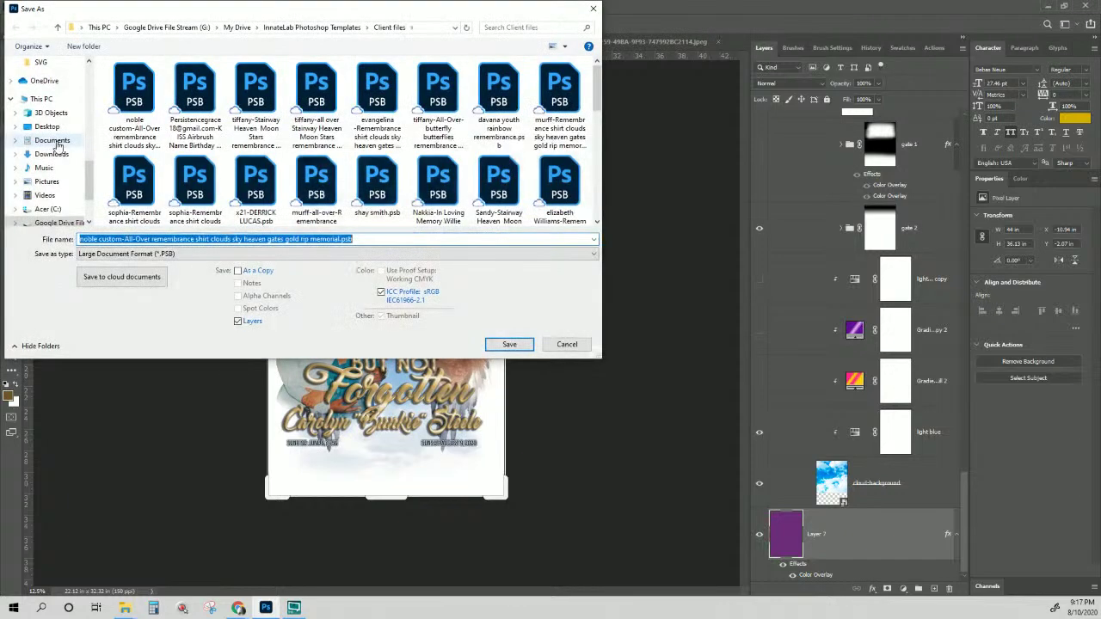
pyautogui.click(107, 239)
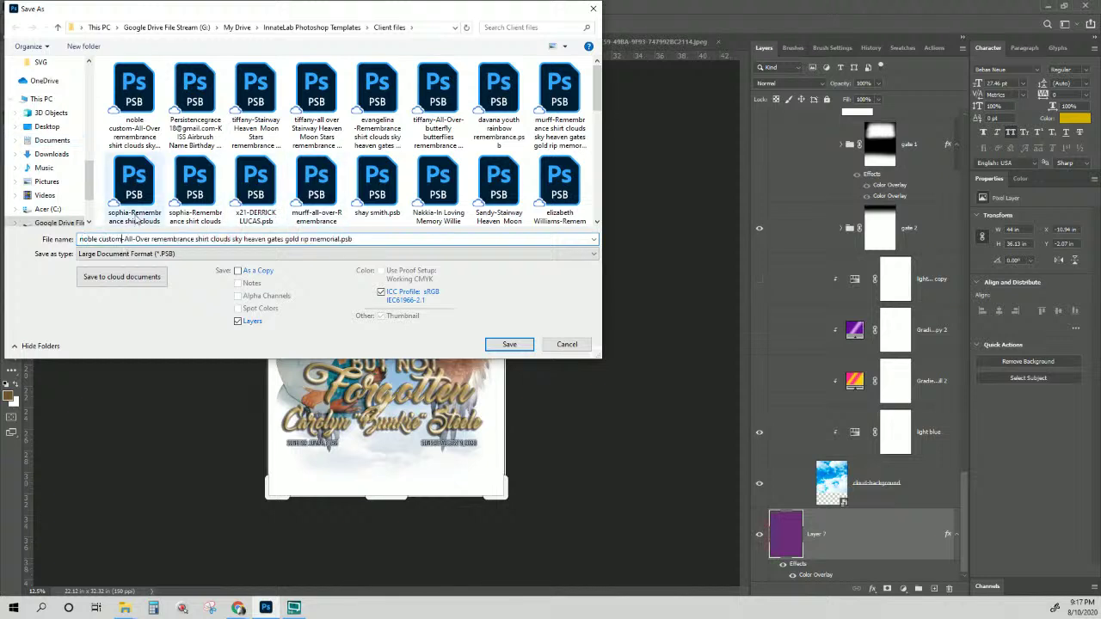
pyautogui.write('-13x19')
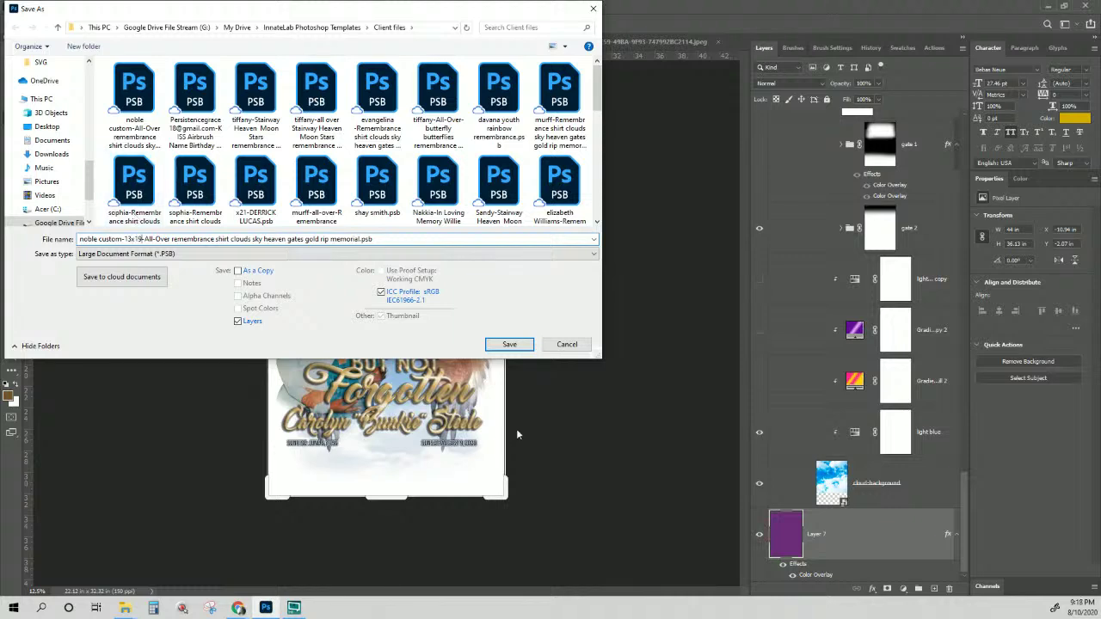
pyautogui.click(507, 348)
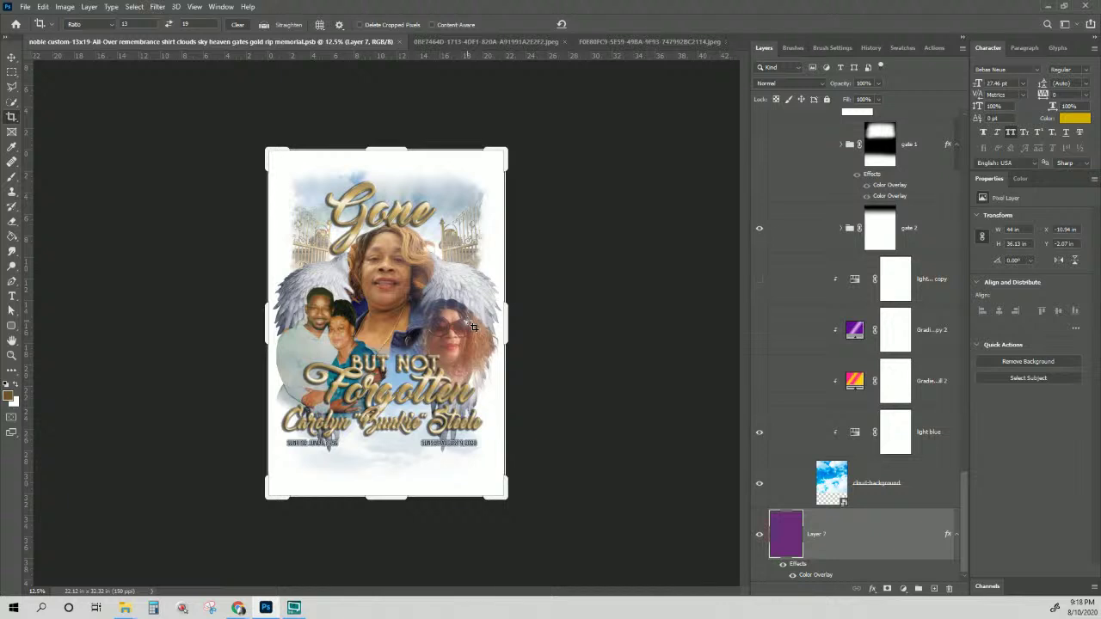
pyautogui.scroll(1, 472, 326)
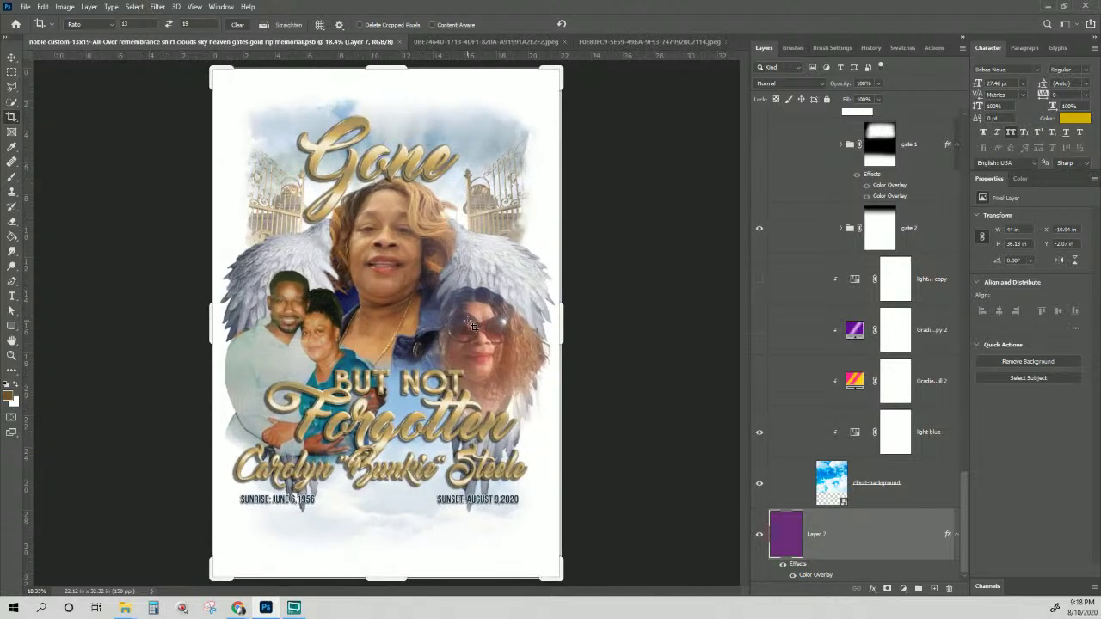
# - Resize the image to 13 inches wide with proportions constrained and save the document
pyautogui.click(11, 57)
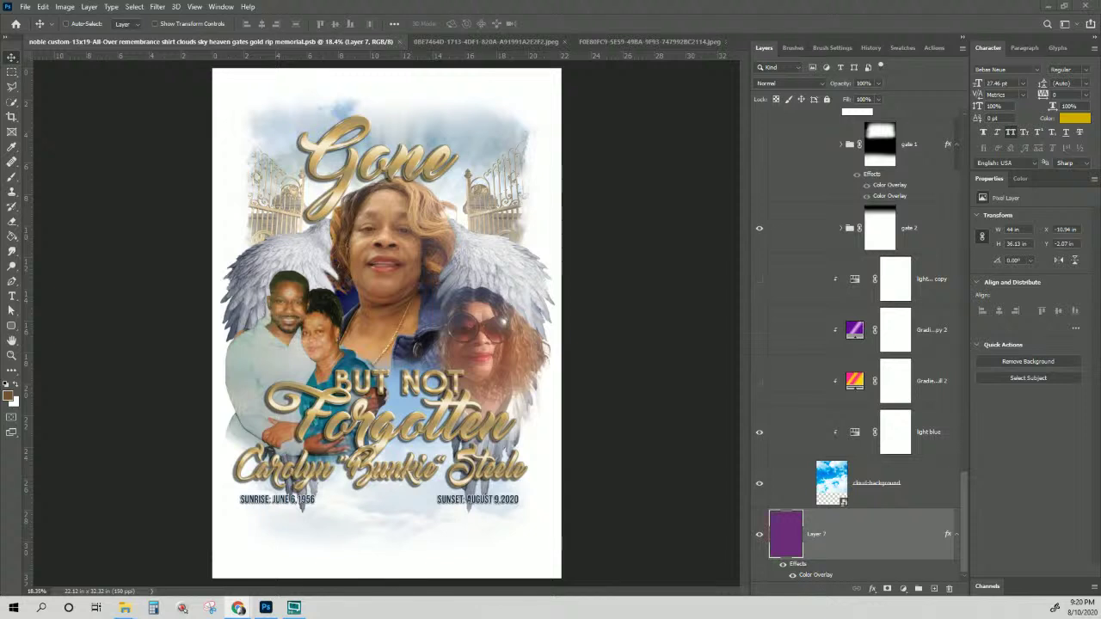
pyautogui.click(249, 39)
pyautogui.press('ctrl')
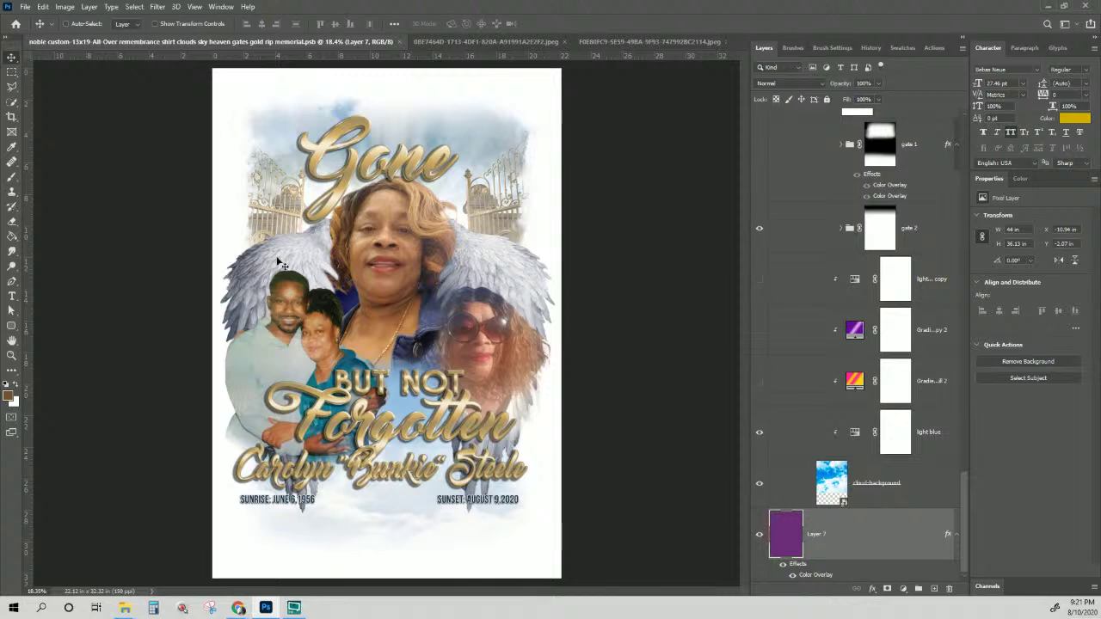
pyautogui.click(64, 7)
pyautogui.click(91, 90)
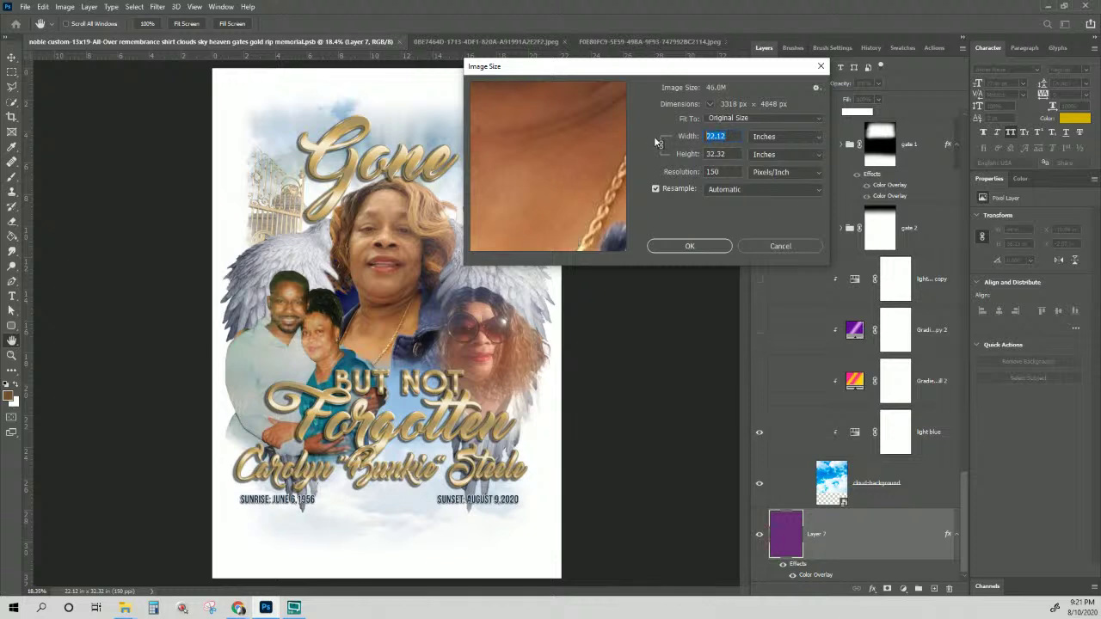
pyautogui.write('13')
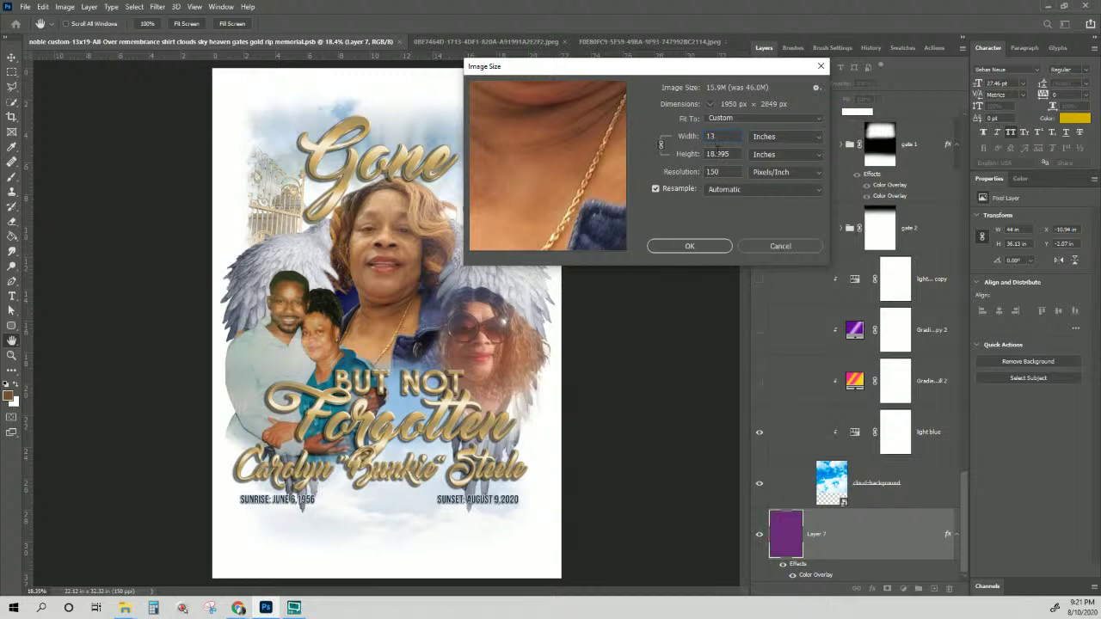
pyautogui.click(690, 247)
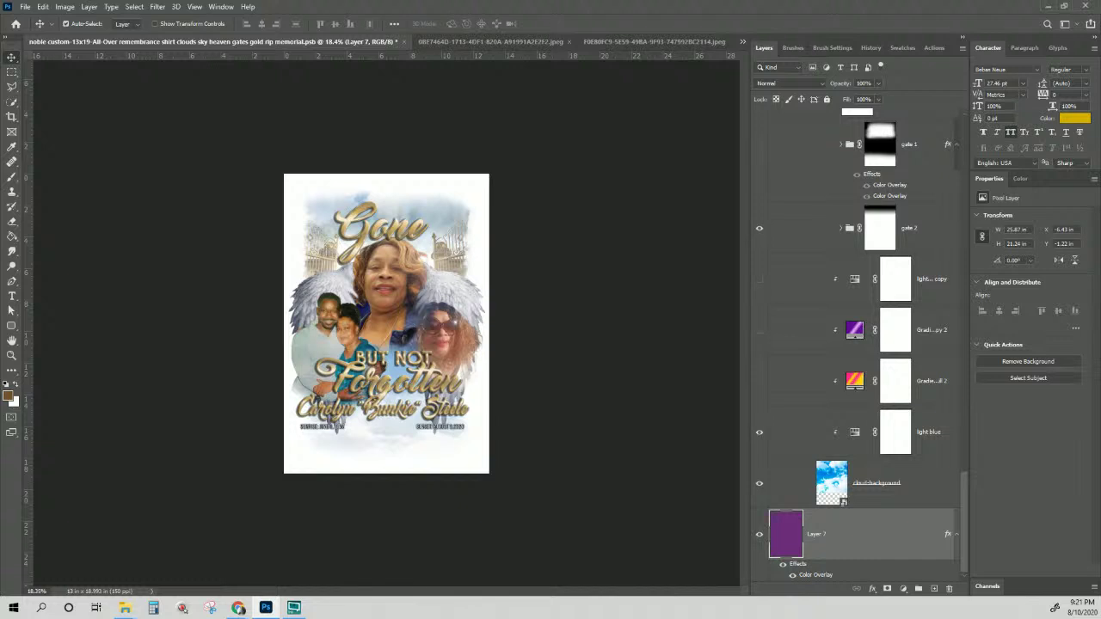
pyautogui.hotkey('ctrl', 's')
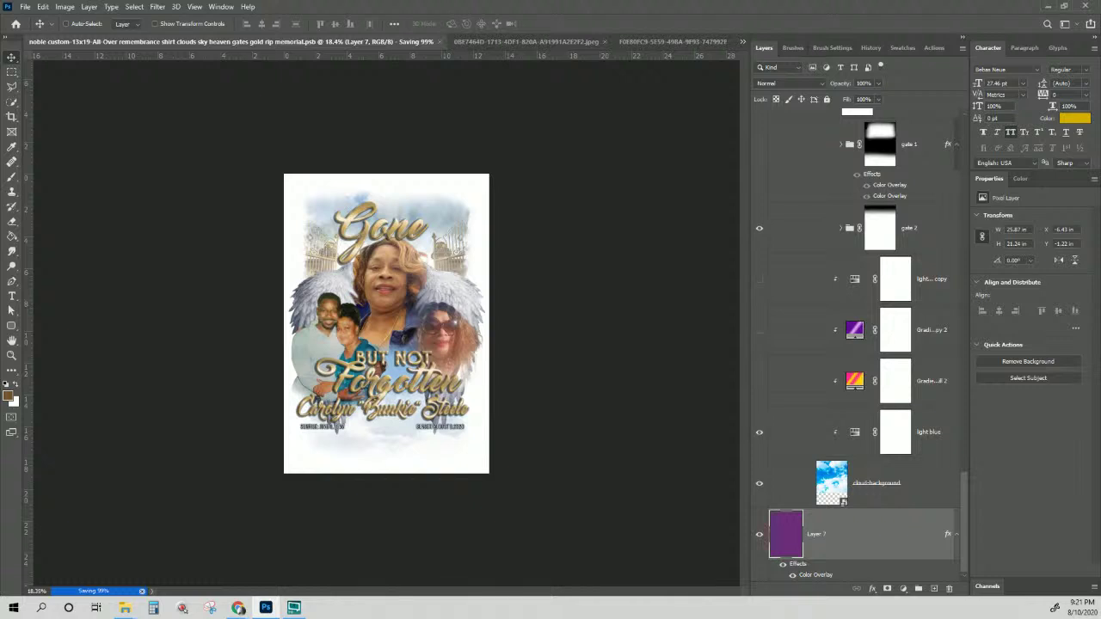
pyautogui.hotkey('ctrl', '0')
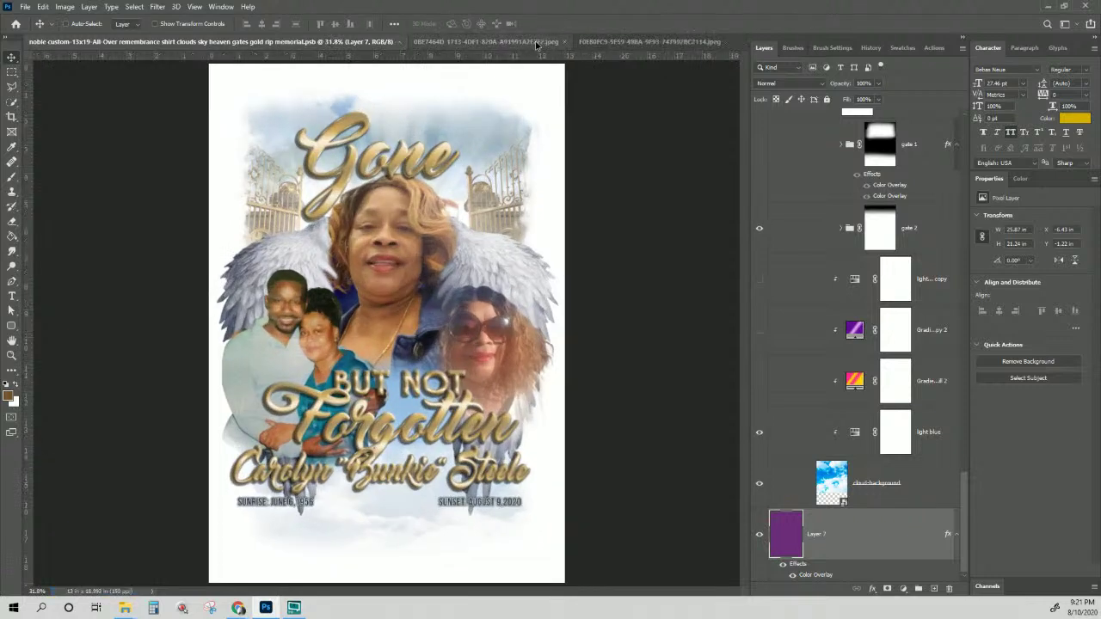
# - Close the two source JPEG photo documents, discarding the changes to the flower photo
pyautogui.click(566, 45)
pyautogui.click(564, 43)
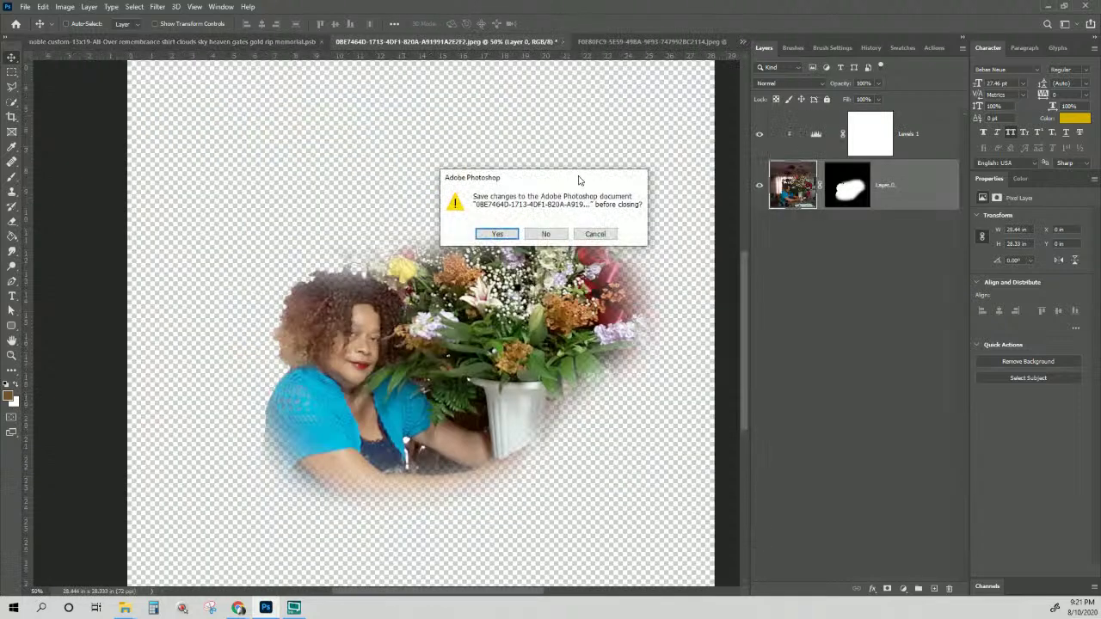
pyautogui.press('n')
pyautogui.click(526, 40)
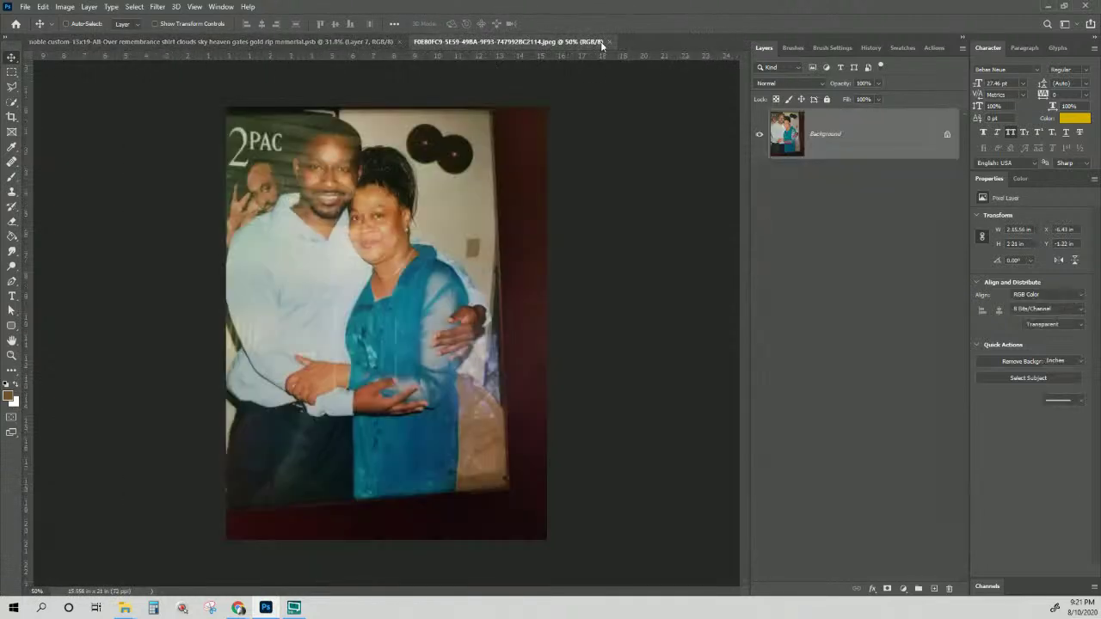
pyautogui.click(608, 42)
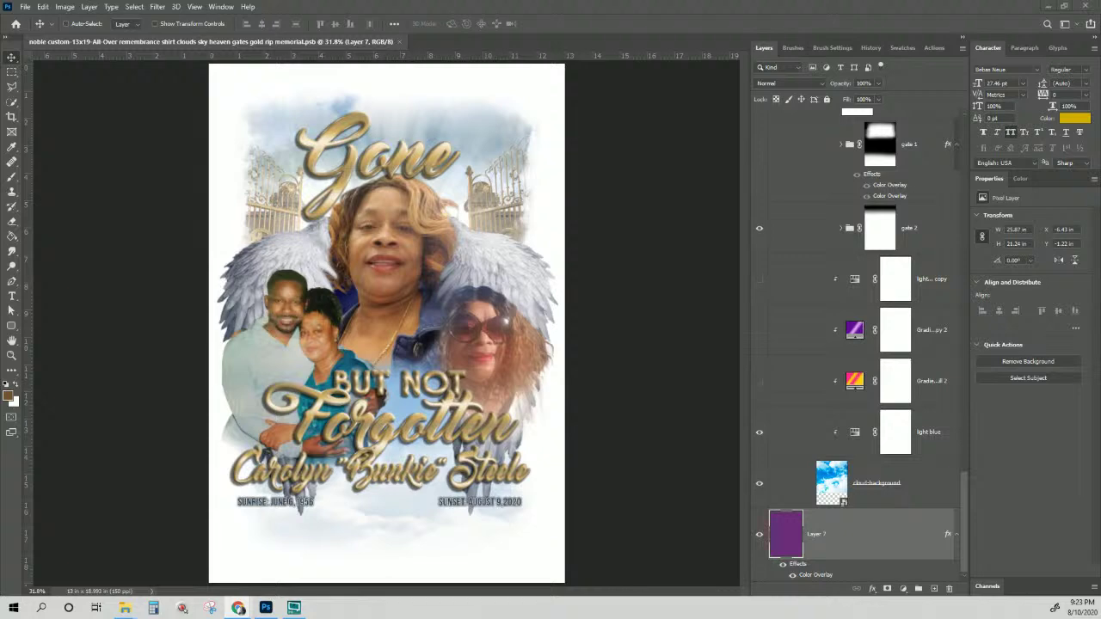
# - Switch to Chrome, open academy.innatelab.com, and look over the membership offer and course categories
pyautogui.press('super+5')
pyautogui.click(541, 32)
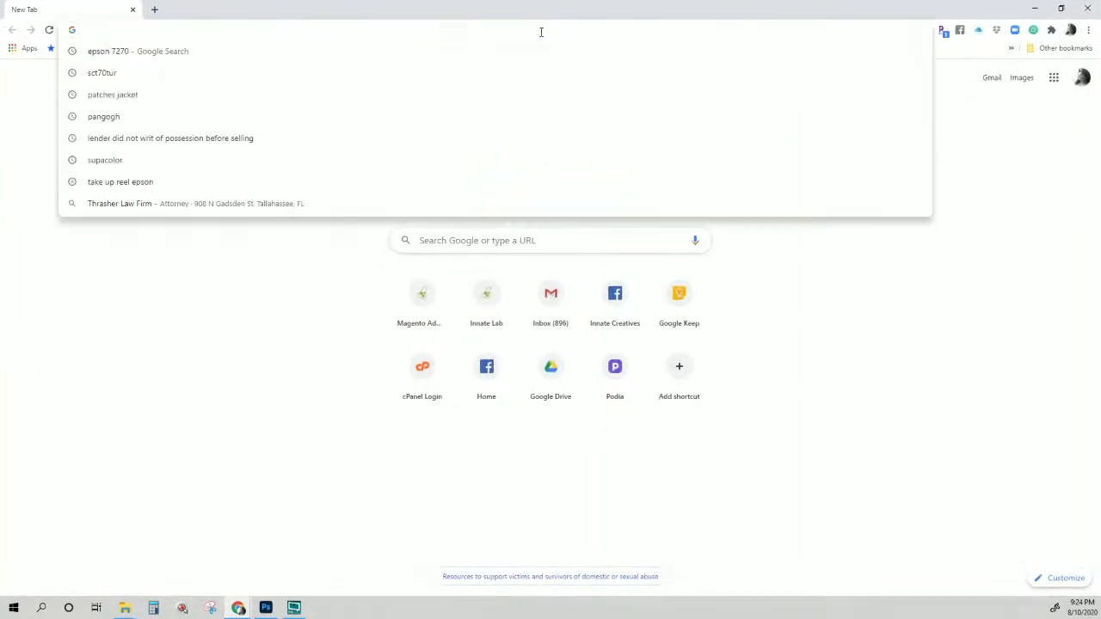
pyautogui.write('aca')
pyautogui.press('Return')
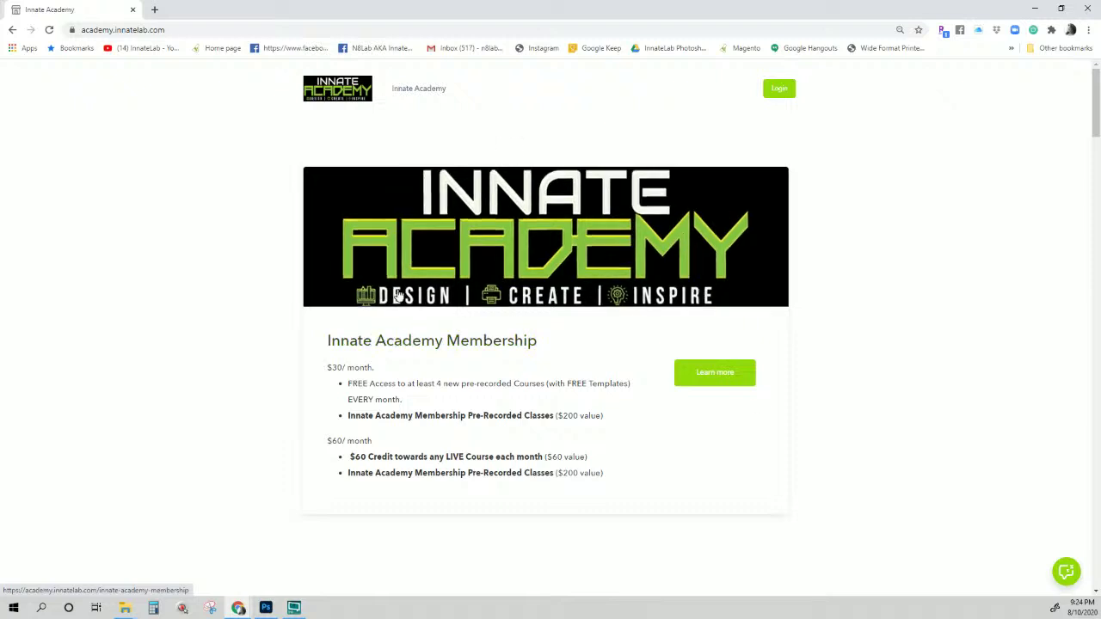
pyautogui.scroll(-3, 502, 416)
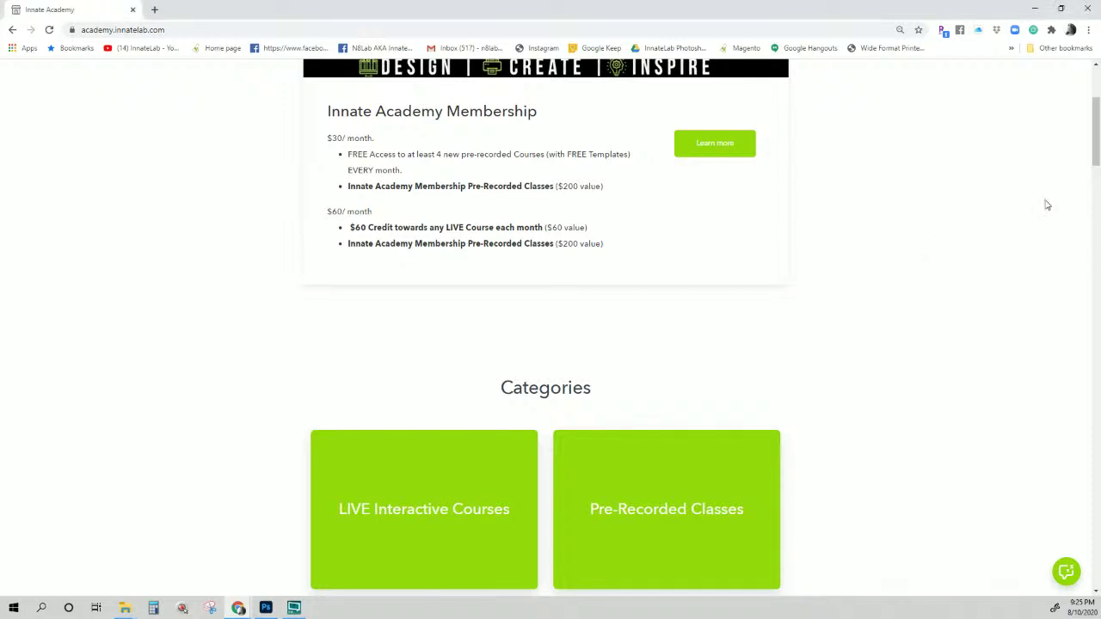
# - Open innatelab.com in a new browser tab and look over the store's home page
pyautogui.click(154, 10)
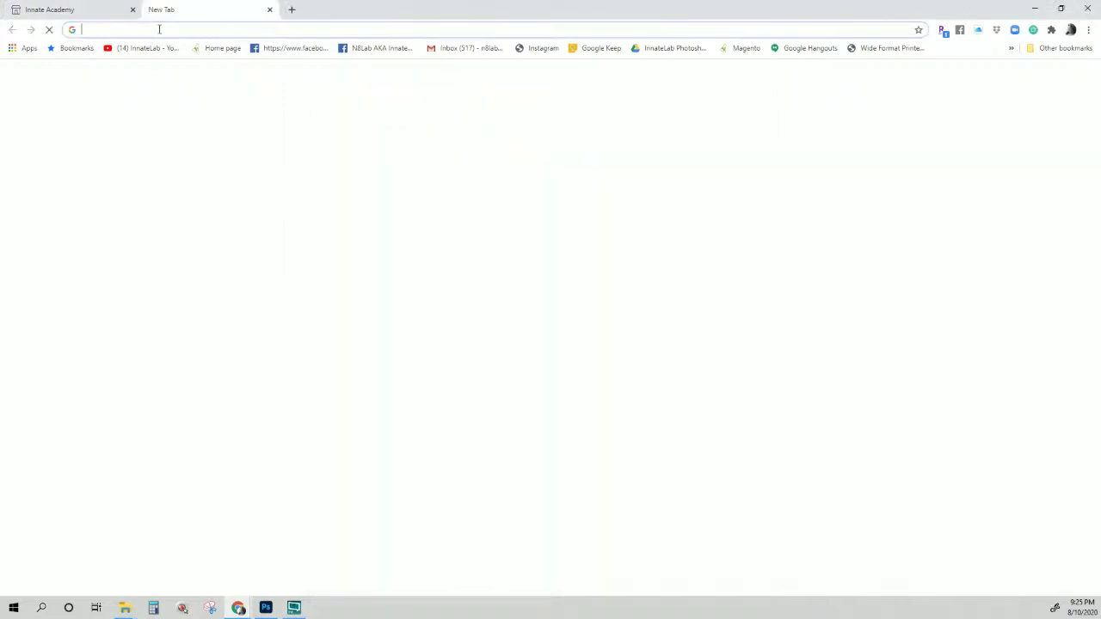
pyautogui.write('innatelab.com')
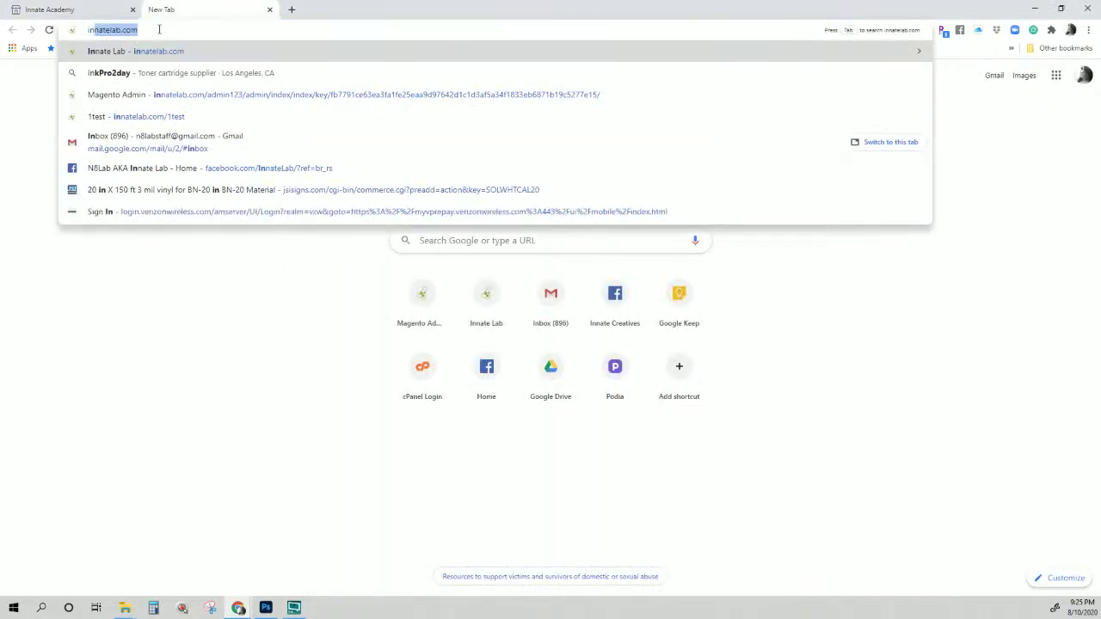
pyautogui.press('Return')
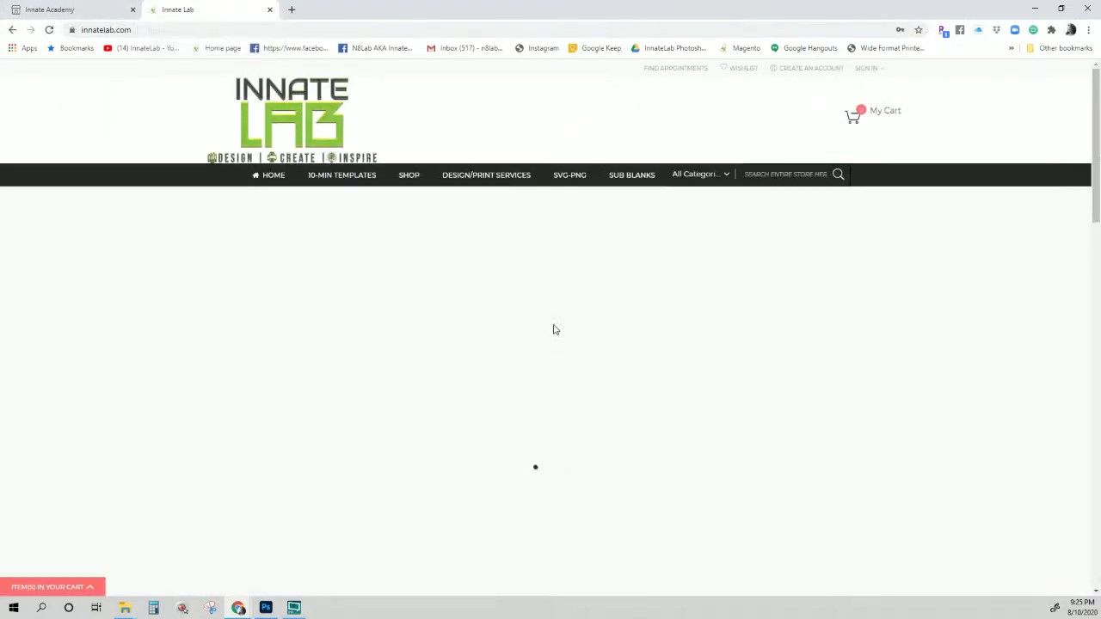
pyautogui.scroll(-6, 554, 330)
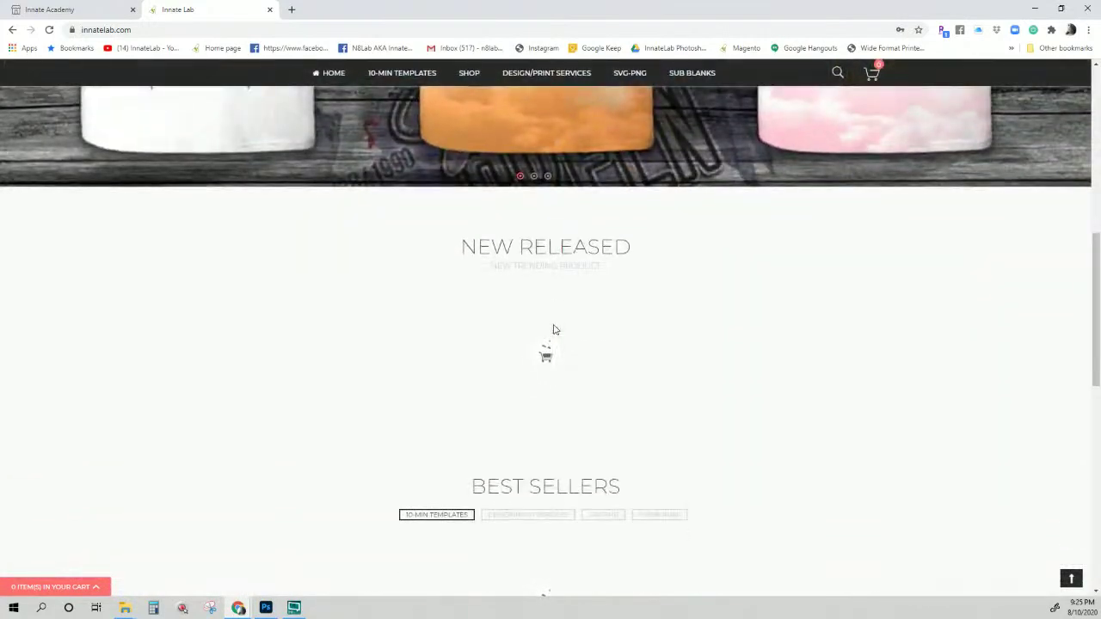
pyautogui.scroll(6, 553, 330)
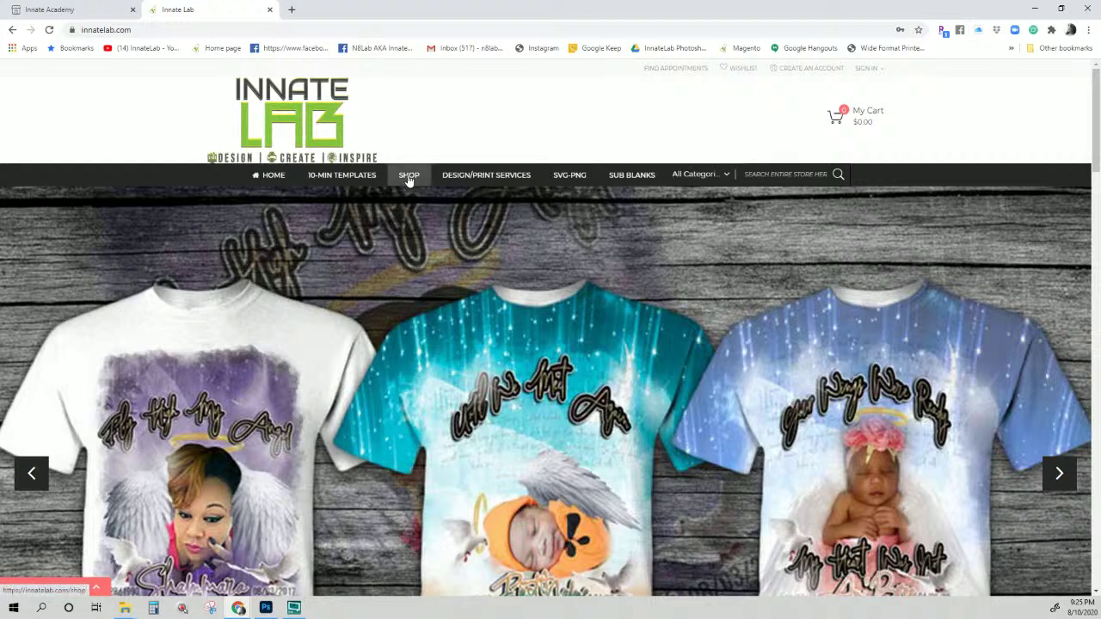
pyautogui.scroll(-1, 408, 178)
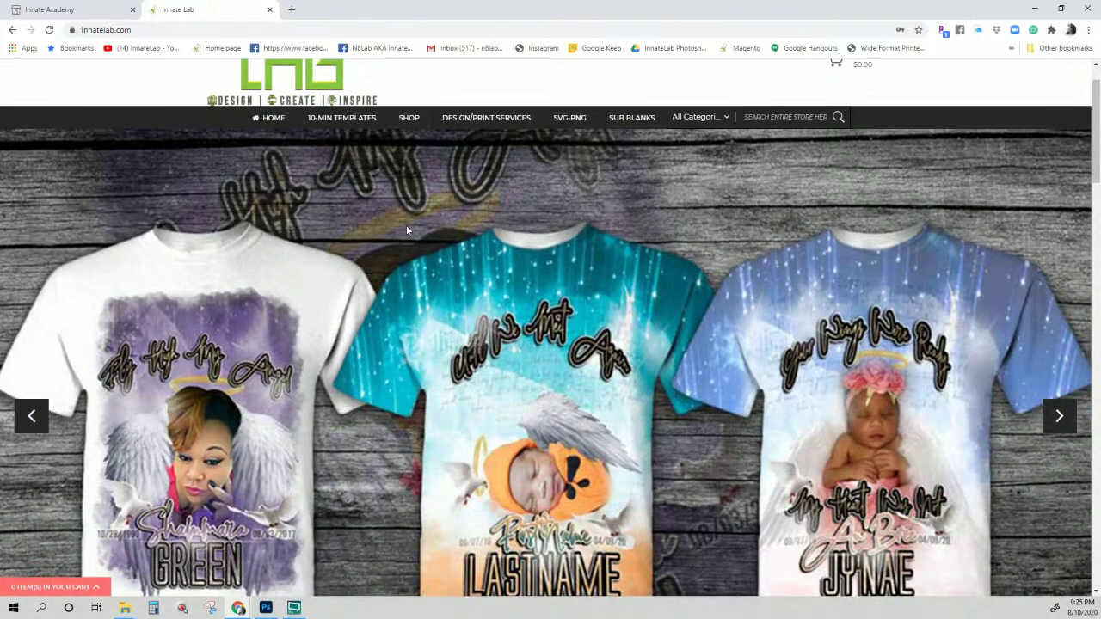
pyautogui.scroll(1, 762, 196)
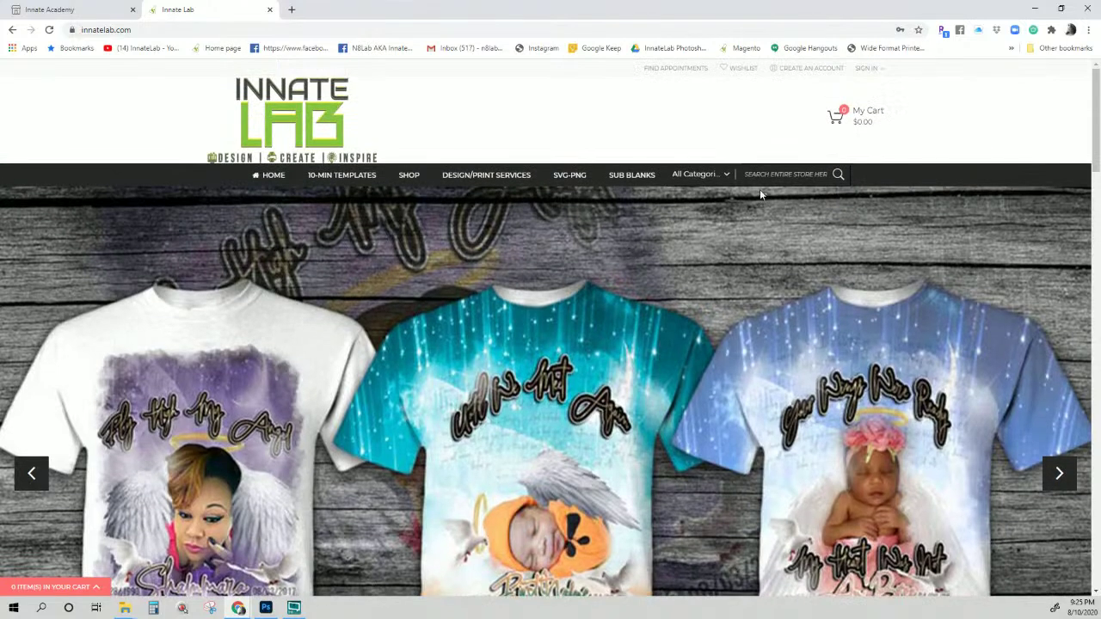
# - Open the store's 10-Min Templates category and browse the listed shirt templates
pyautogui.click(349, 186)
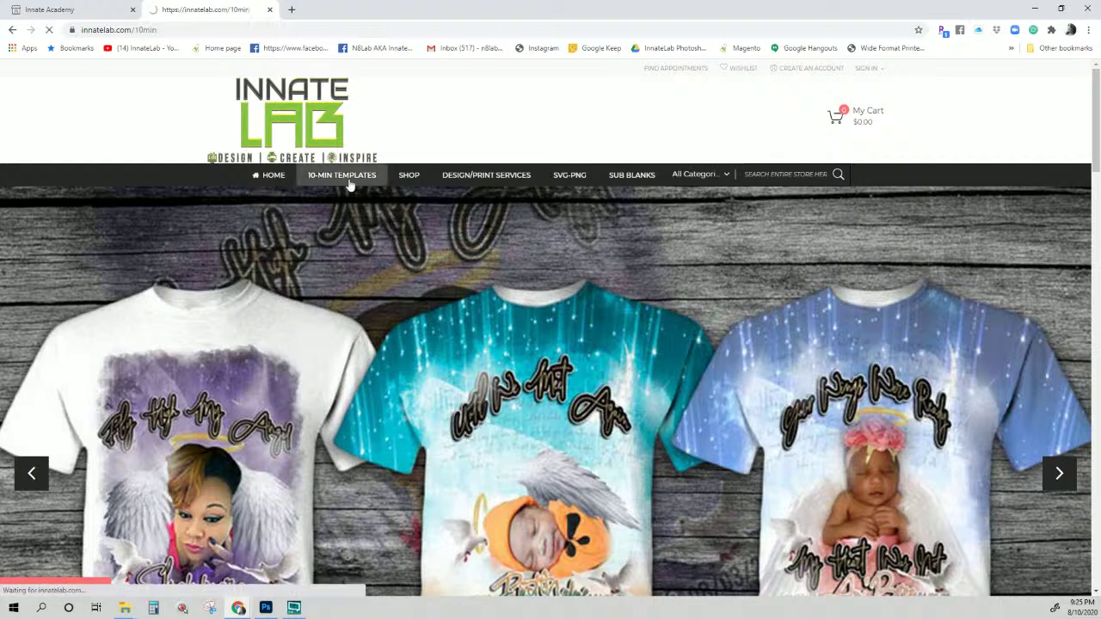
pyautogui.scroll(-2, 557, 386)
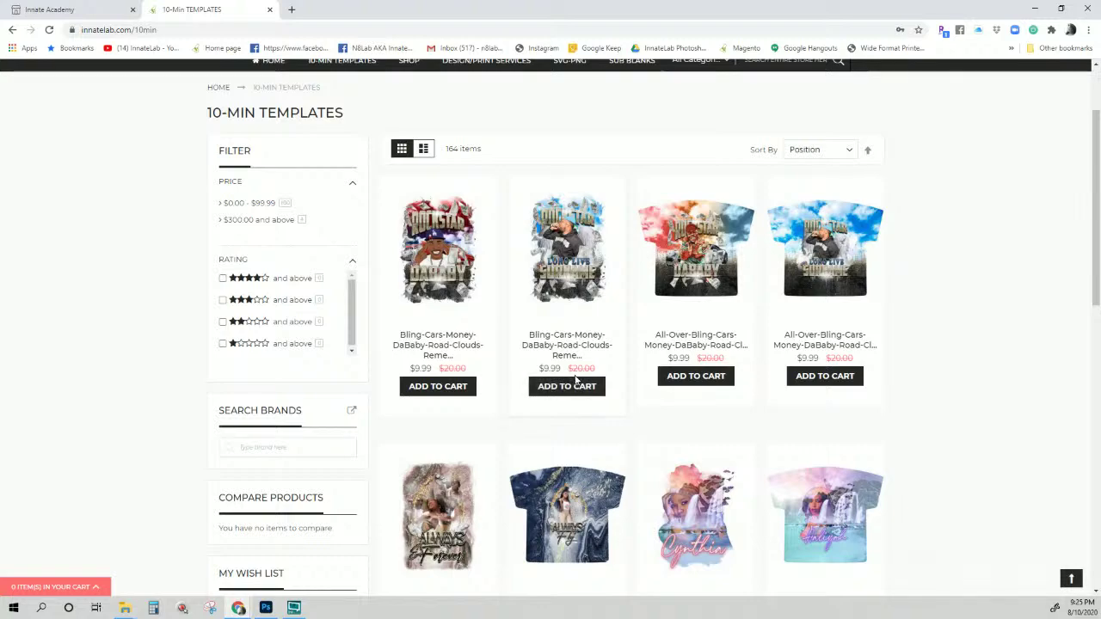
pyautogui.scroll(-7, 600, 386)
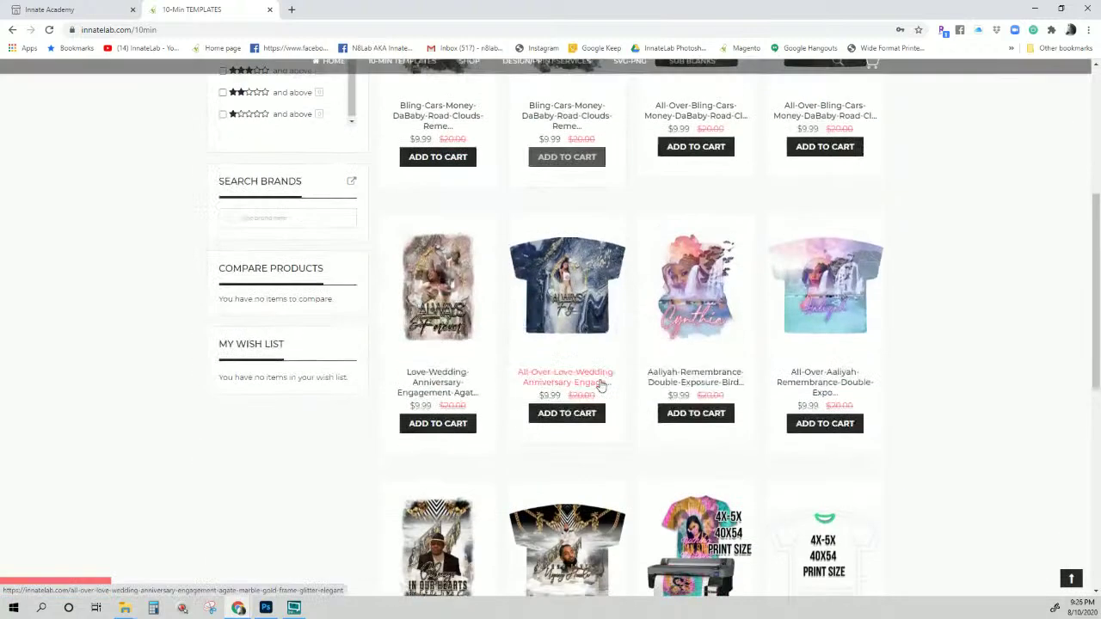
pyautogui.scroll(10, 580, 254)
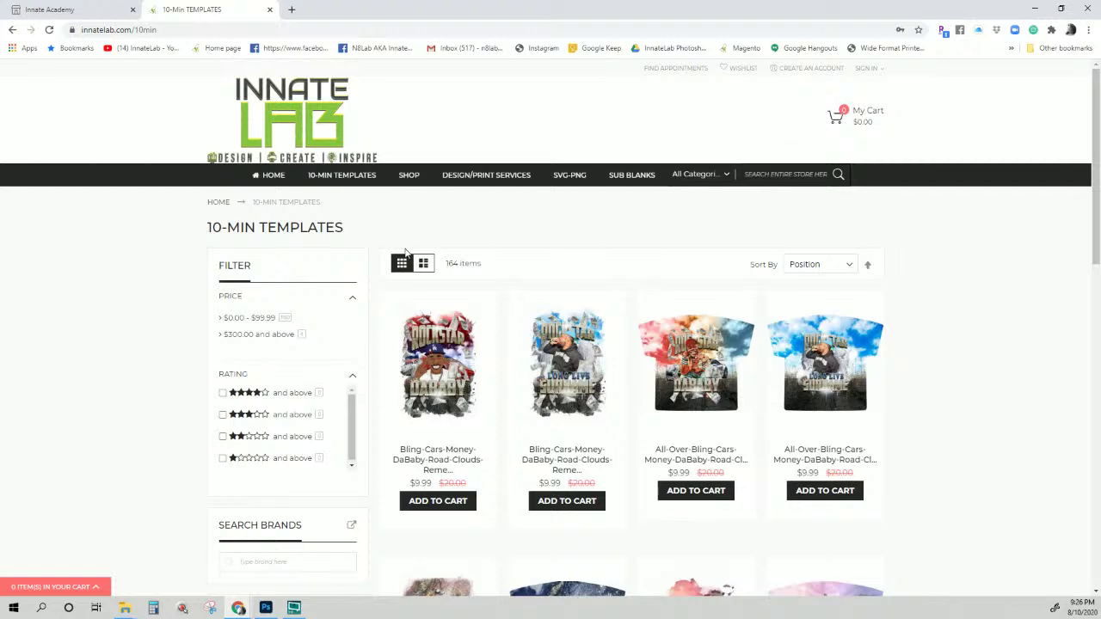
pyautogui.scroll(-3, 406, 251)
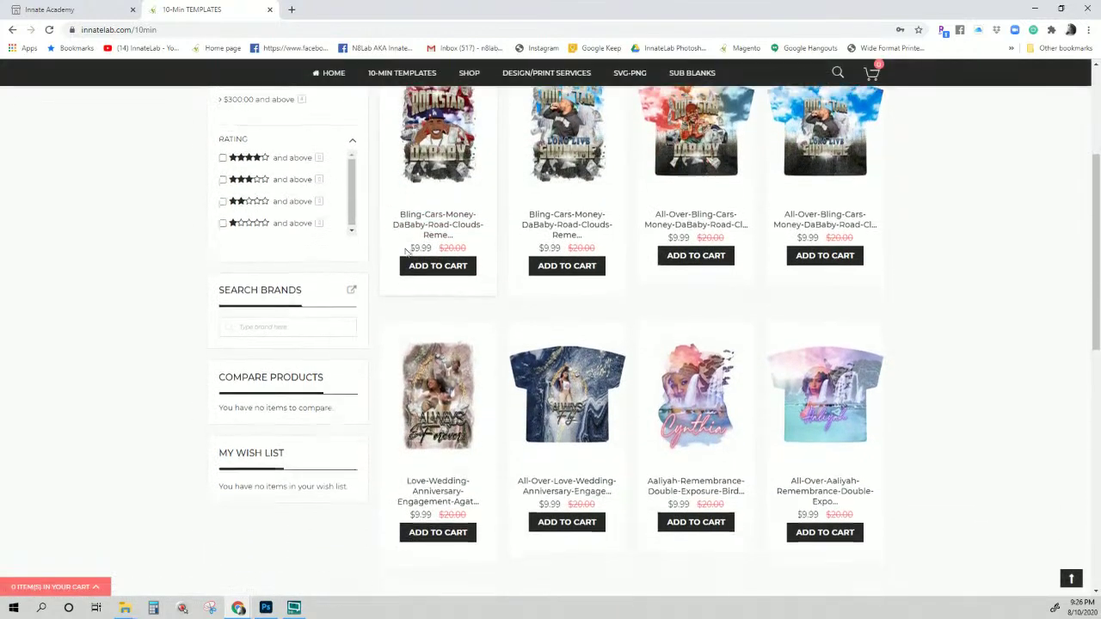
pyautogui.scroll(-1, 406, 251)
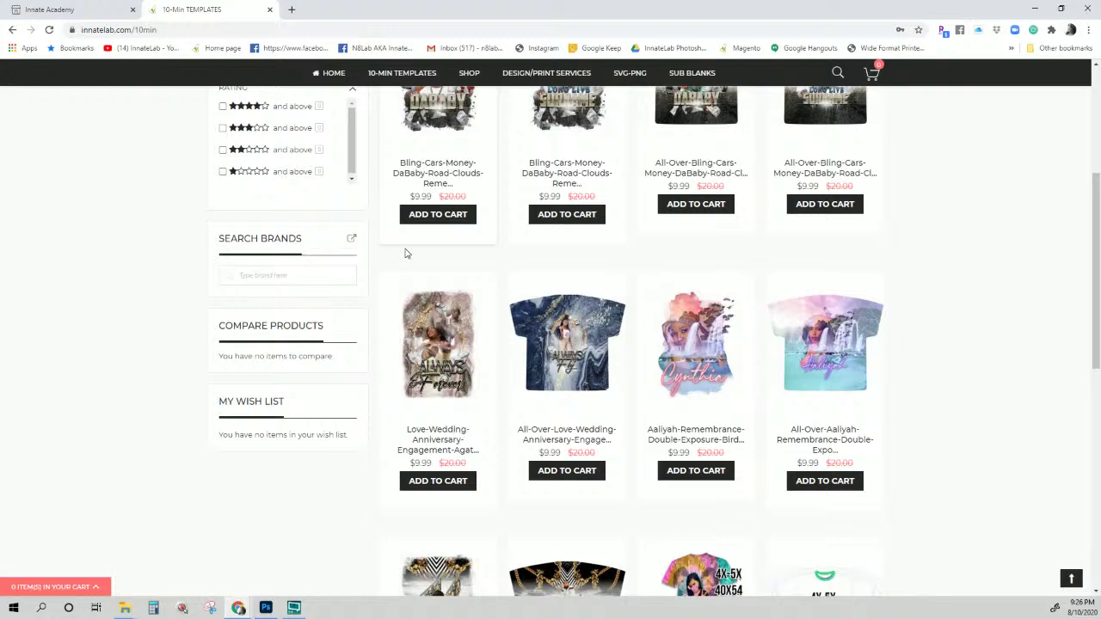
pyautogui.scroll(4, 406, 253)
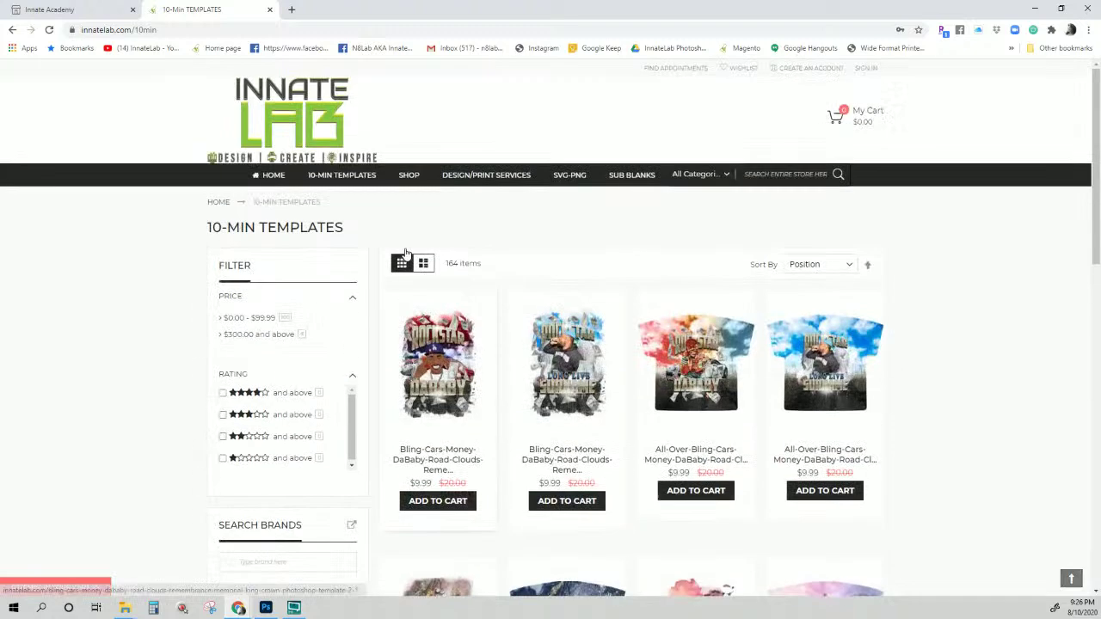
# - Open the Design/Print Services category and browse its courses, supplies and custom products
pyautogui.click(487, 176)
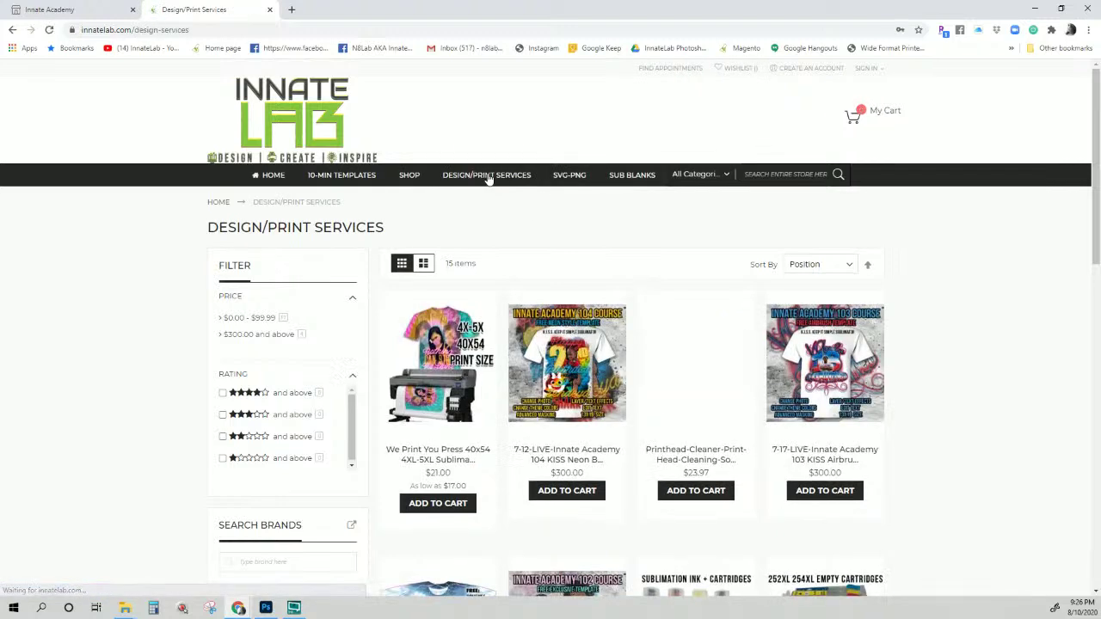
pyautogui.scroll(-3, 604, 312)
pyautogui.scroll(-4, 604, 312)
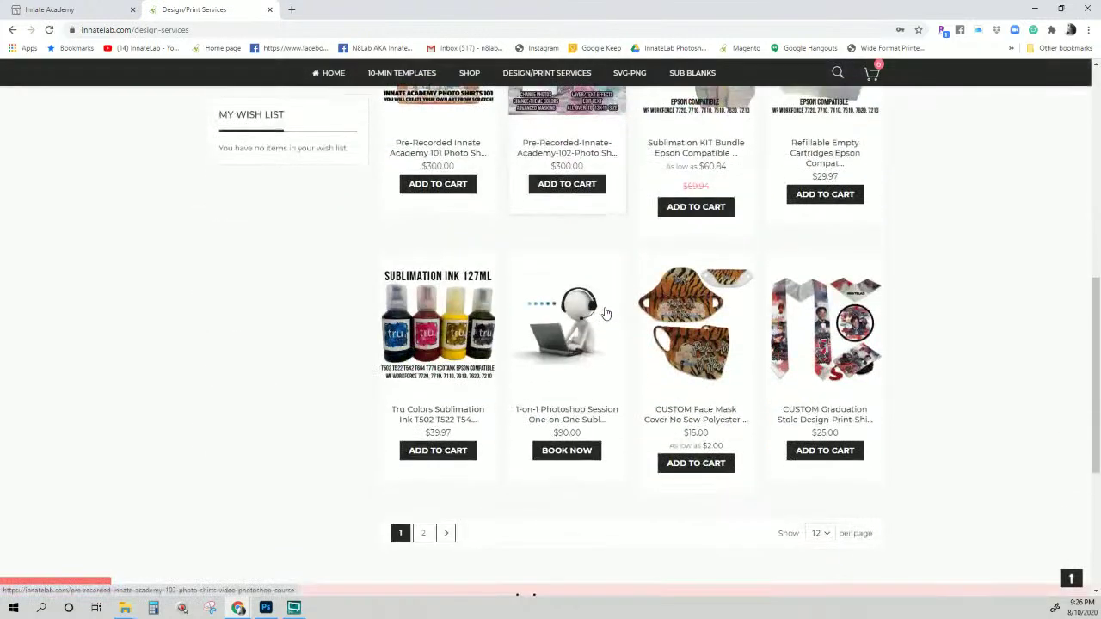
# - Open the Custom Design Service product on the second page of Design/Print Services and look over its upload and order options
pyautogui.click(423, 534)
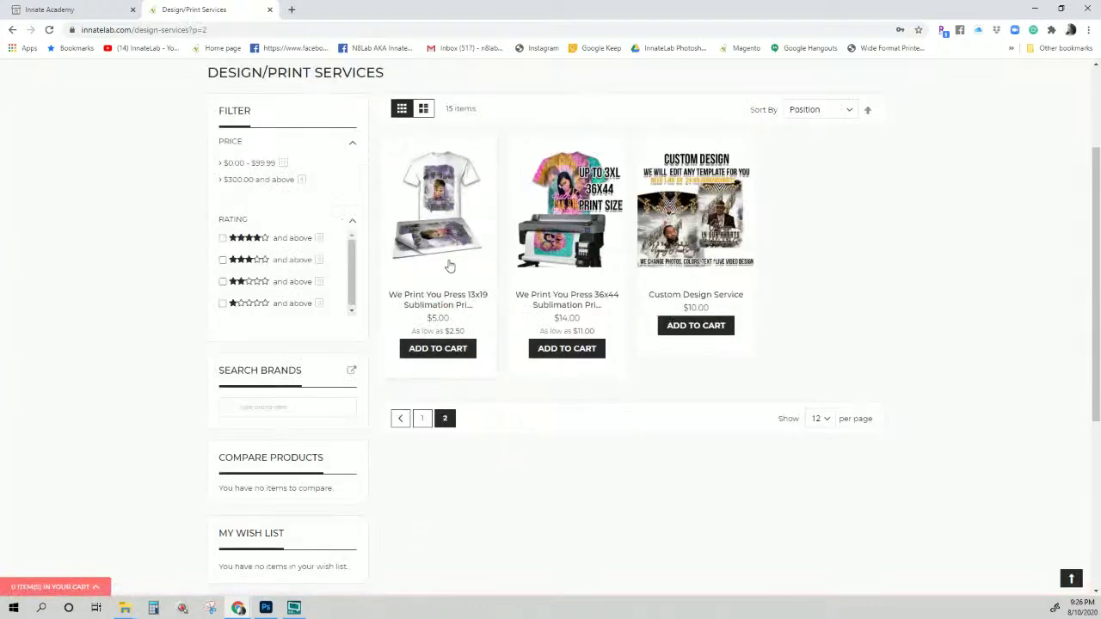
pyautogui.click(697, 205)
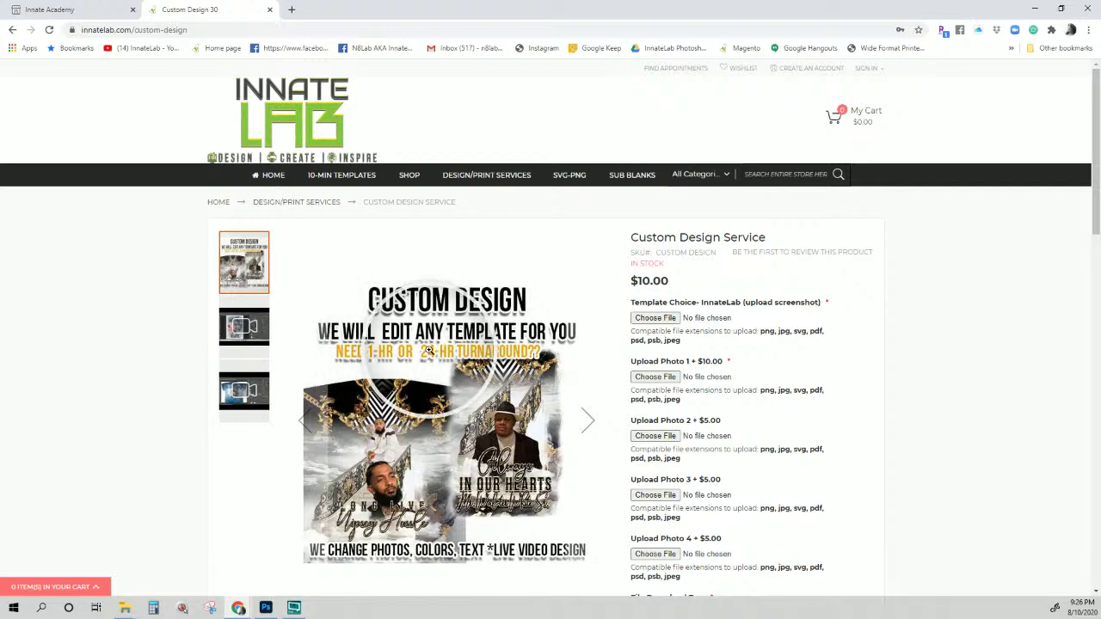
pyautogui.scroll(-2, 514, 358)
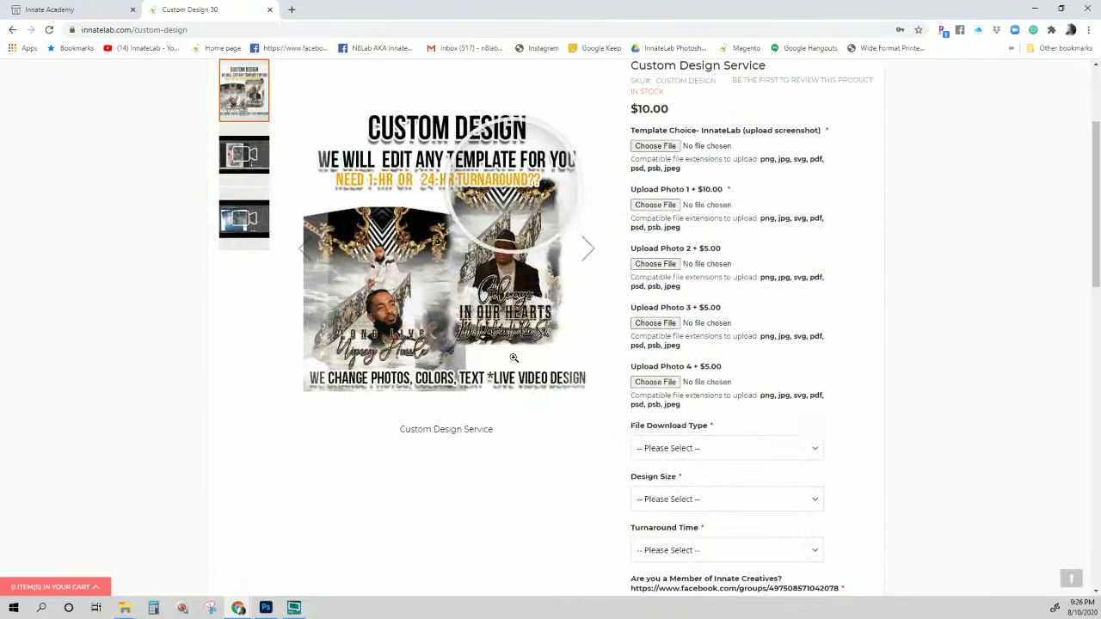
pyautogui.scroll(-2, 513, 358)
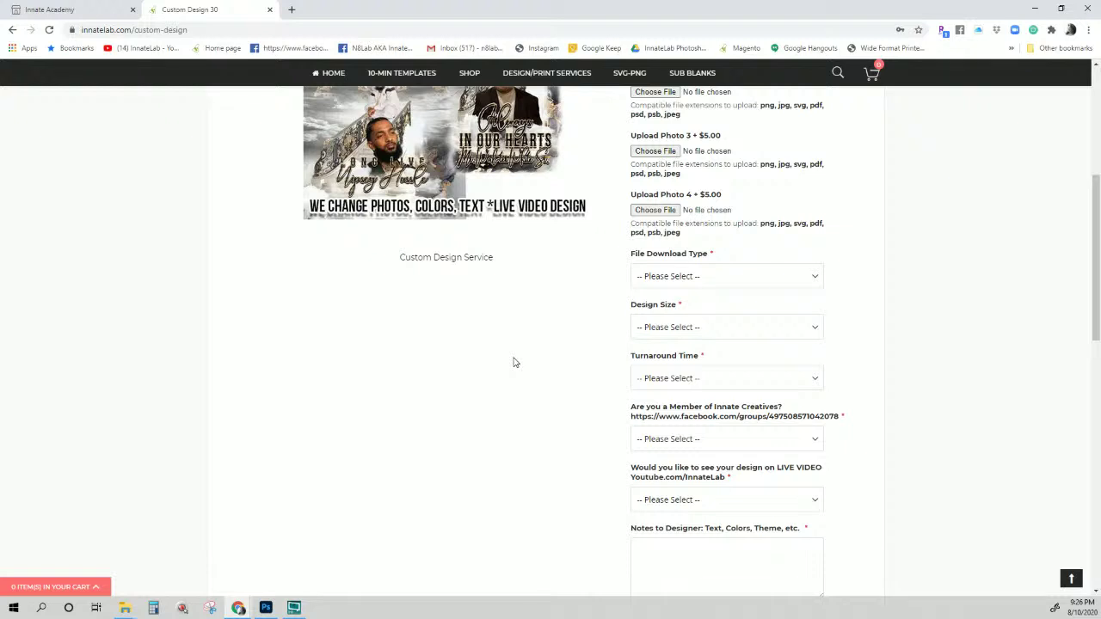
pyautogui.scroll(-3, 514, 362)
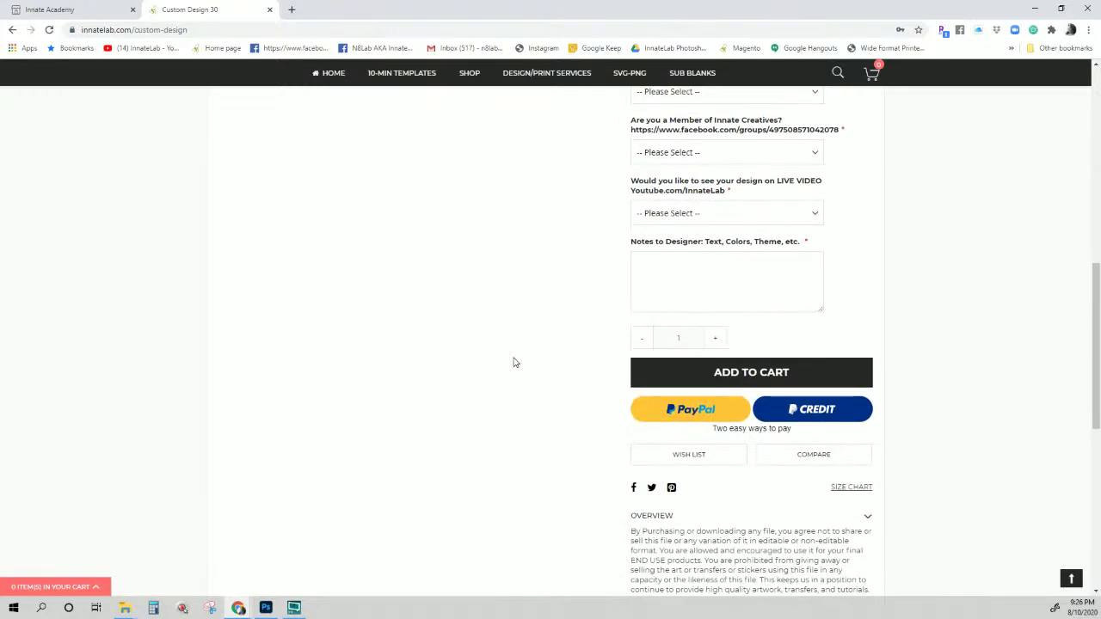
pyautogui.scroll(5, 513, 361)
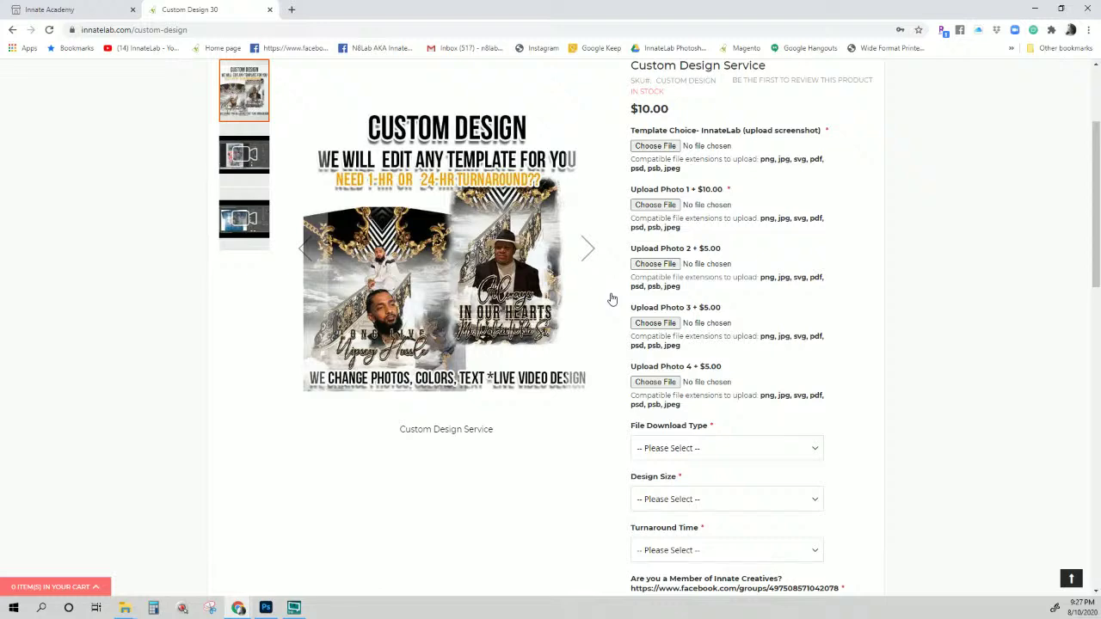
pyautogui.scroll(2, 611, 298)
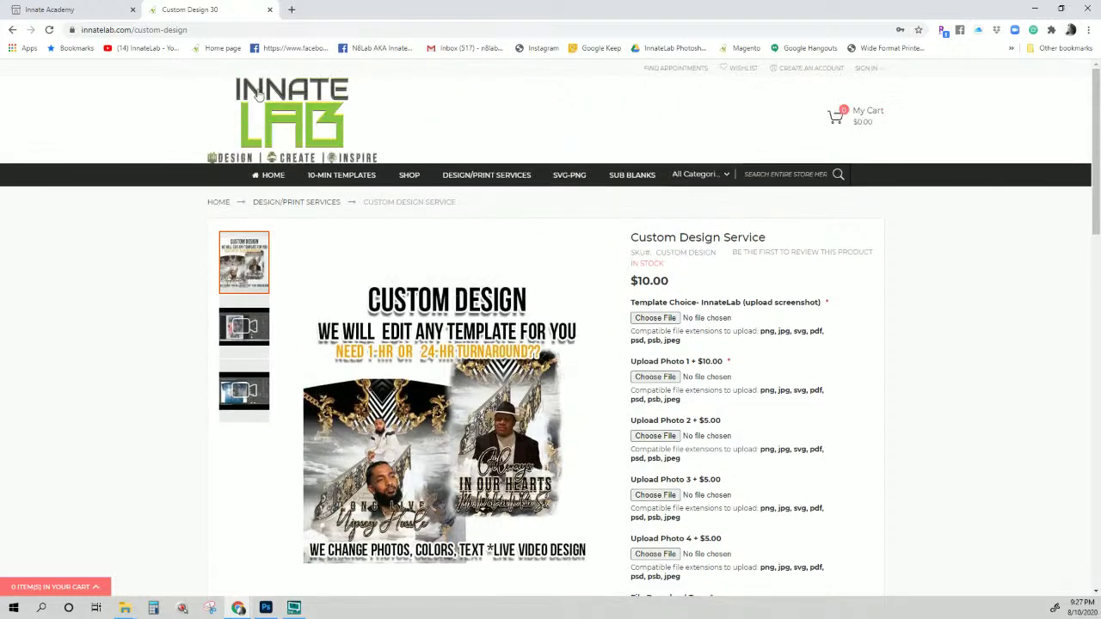
# - Return to the Innate Academy home page and browse its membership offer, categories and course listings
pyautogui.click(86, 11)
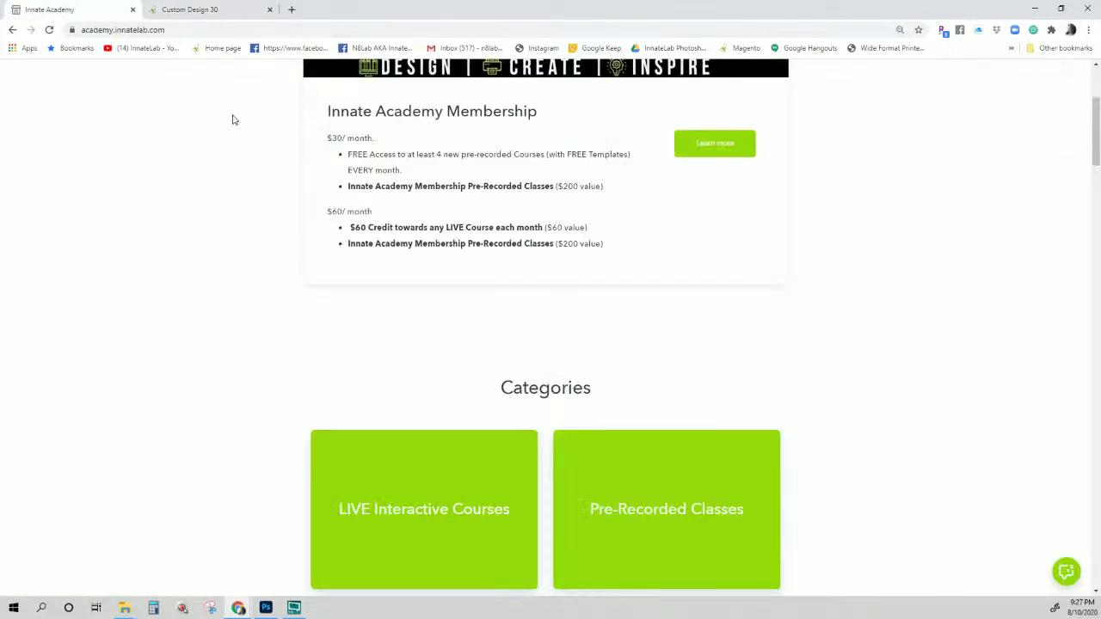
pyautogui.scroll(3, 387, 243)
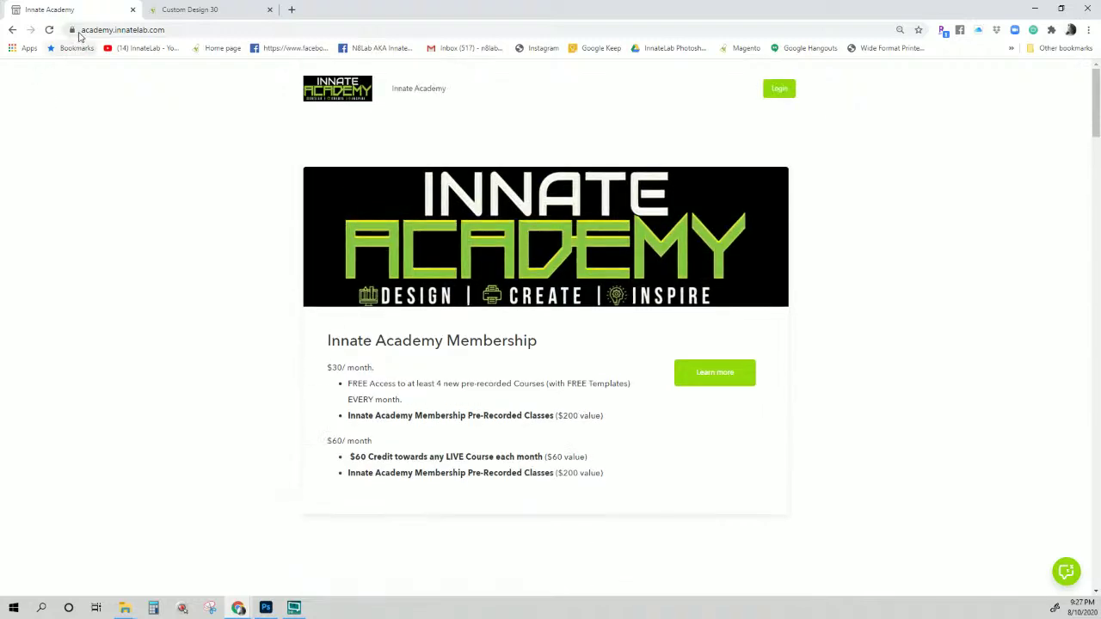
pyautogui.scroll(-1, 776, 123)
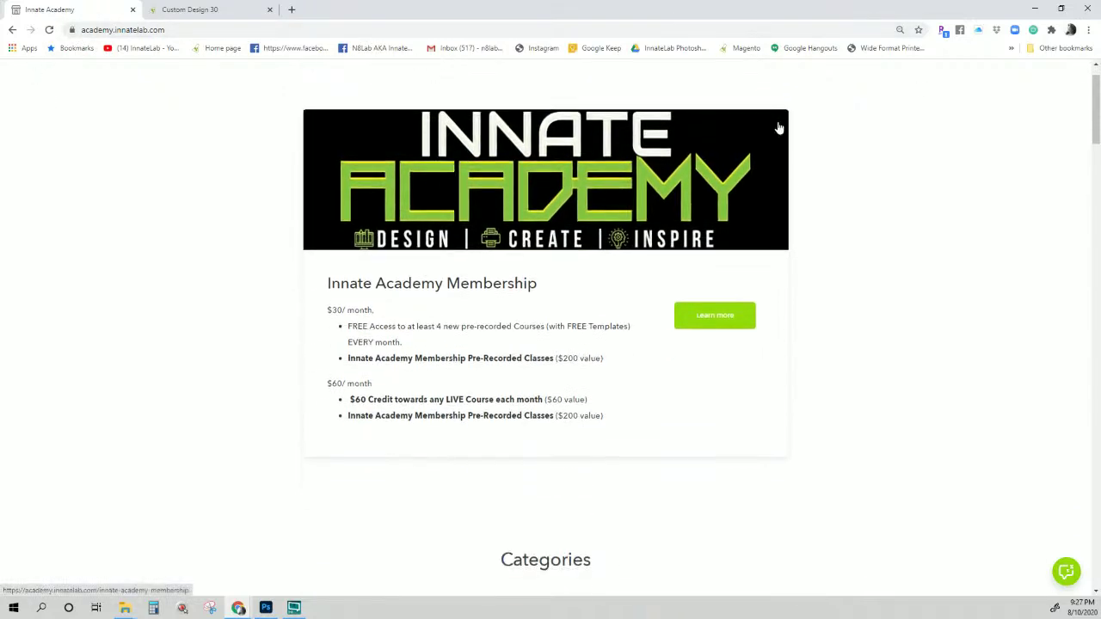
pyautogui.scroll(-8, 721, 437)
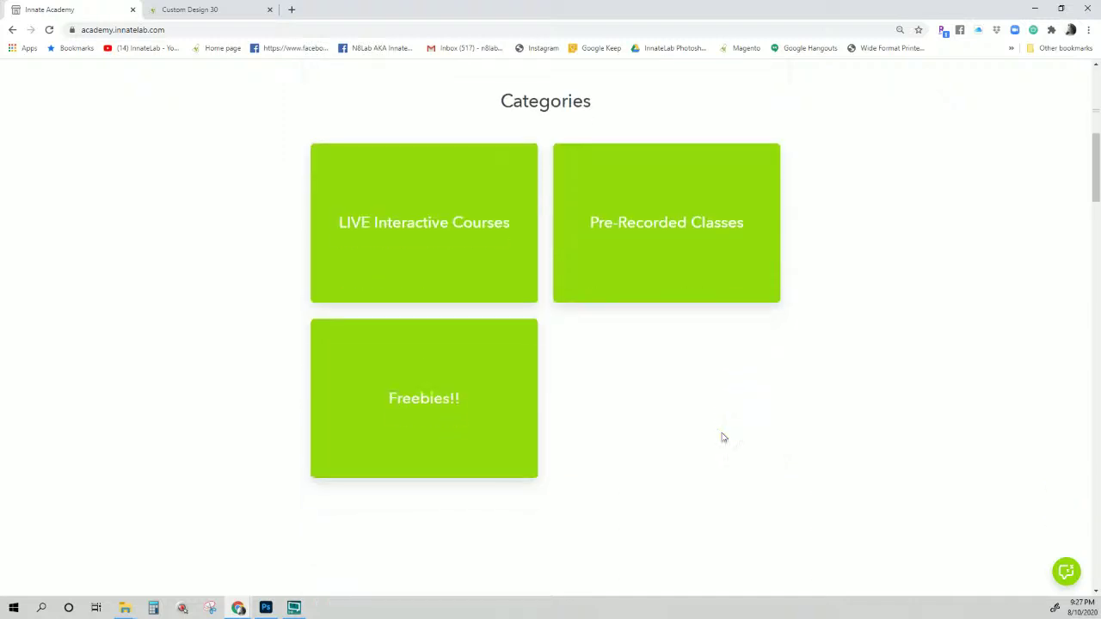
pyautogui.scroll(-8, 723, 437)
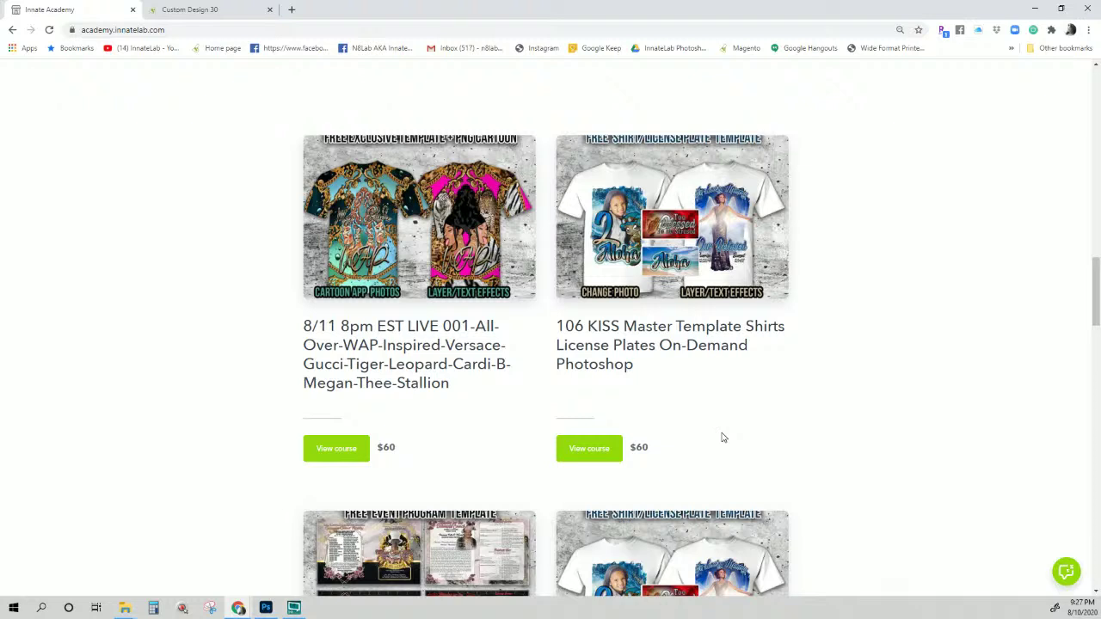
# - Open the 8/11 8pm EST LIVE 001 course in a new tab and view its details at 150% zoom
pyautogui.rightClick(403, 257)
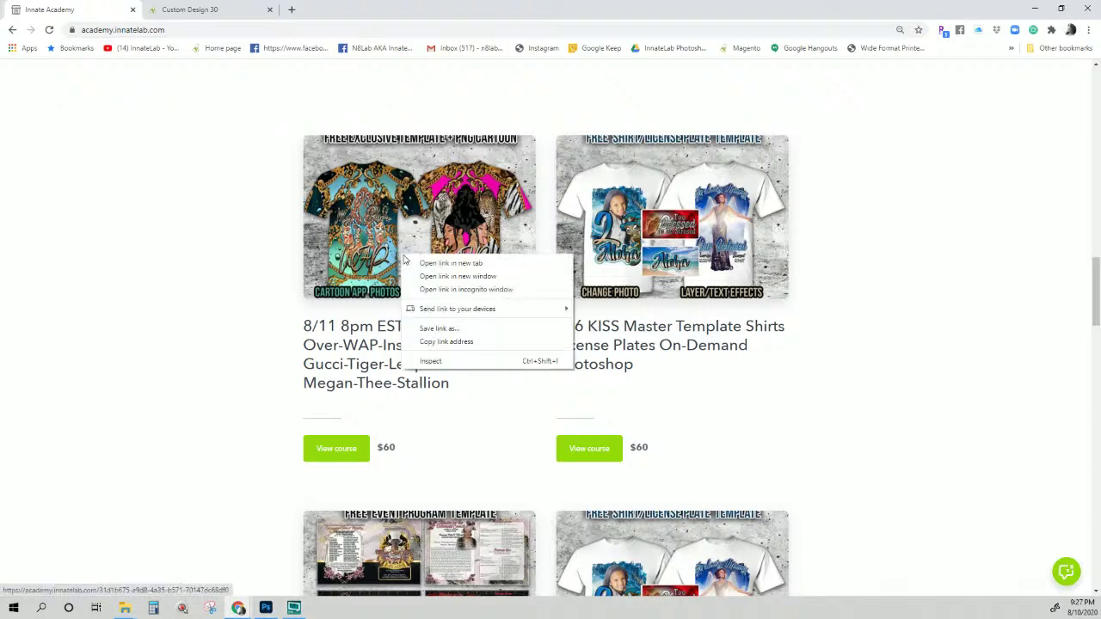
pyautogui.click(450, 263)
pyautogui.click(223, 10)
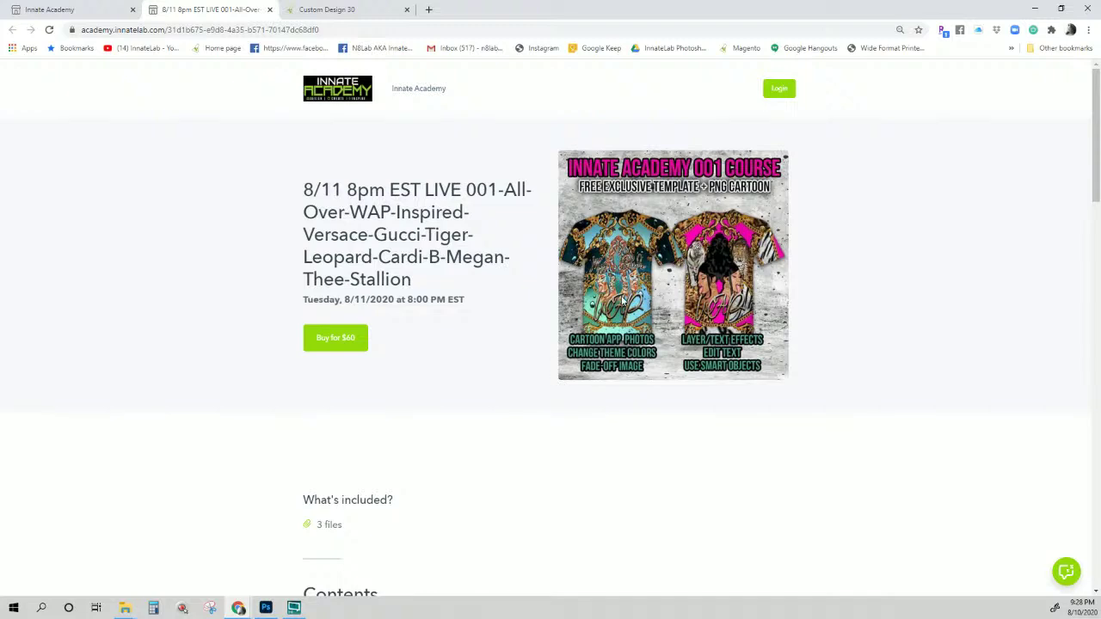
pyautogui.hotkey('ctrl', '+')
pyautogui.hotkey('ctrl', '+')
pyautogui.hotkey('ctrl', '+')
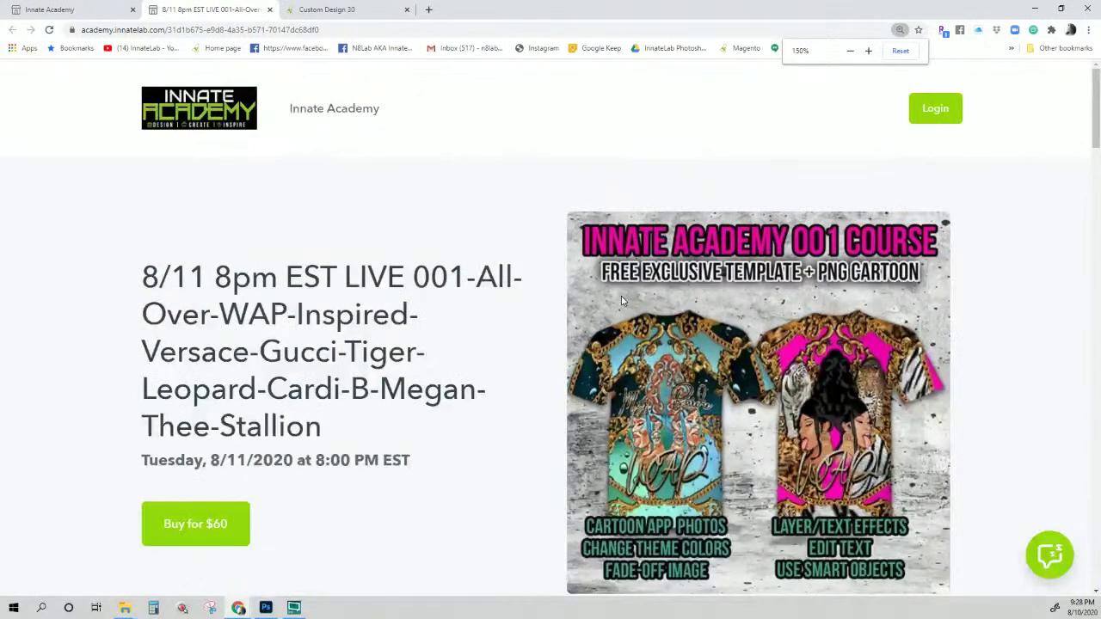
pyautogui.scroll(-1, 621, 296)
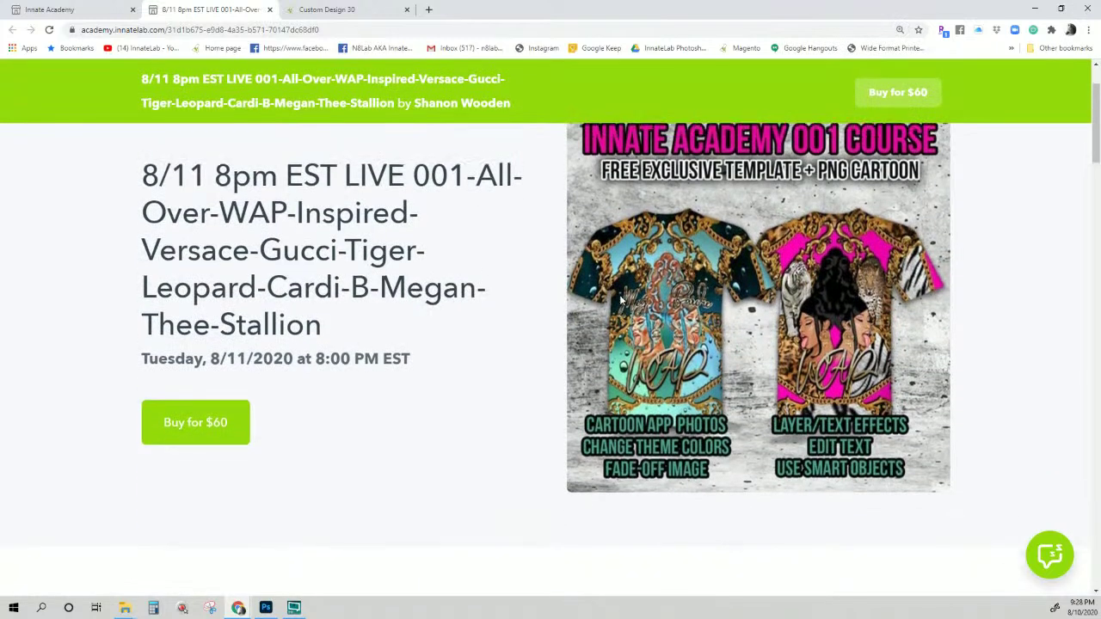
pyautogui.scroll(1, 621, 298)
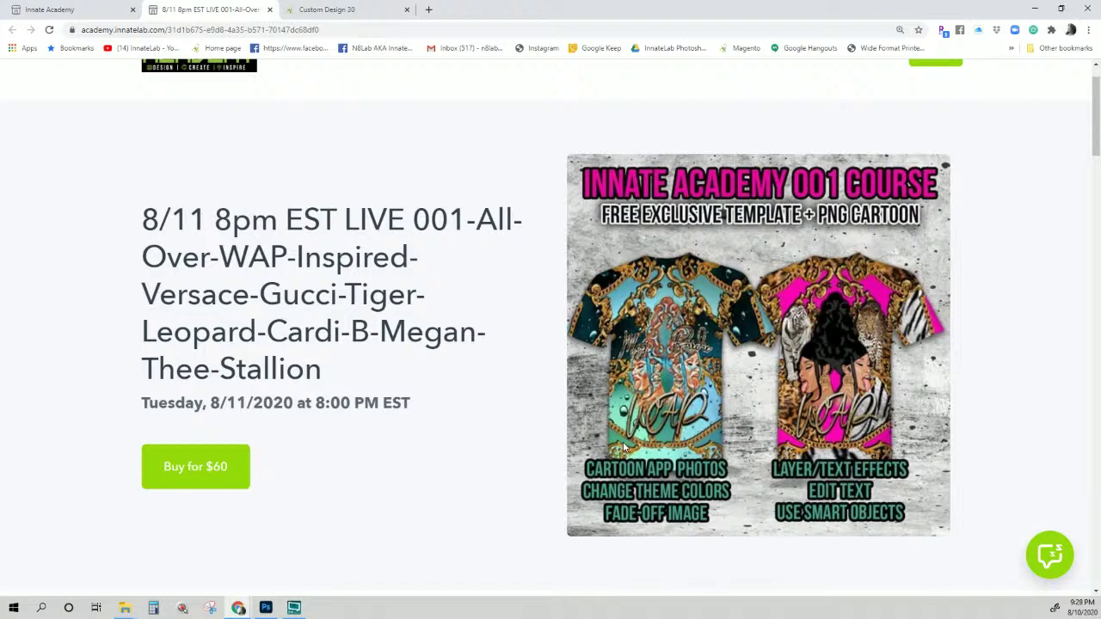
pyautogui.scroll(1, 624, 447)
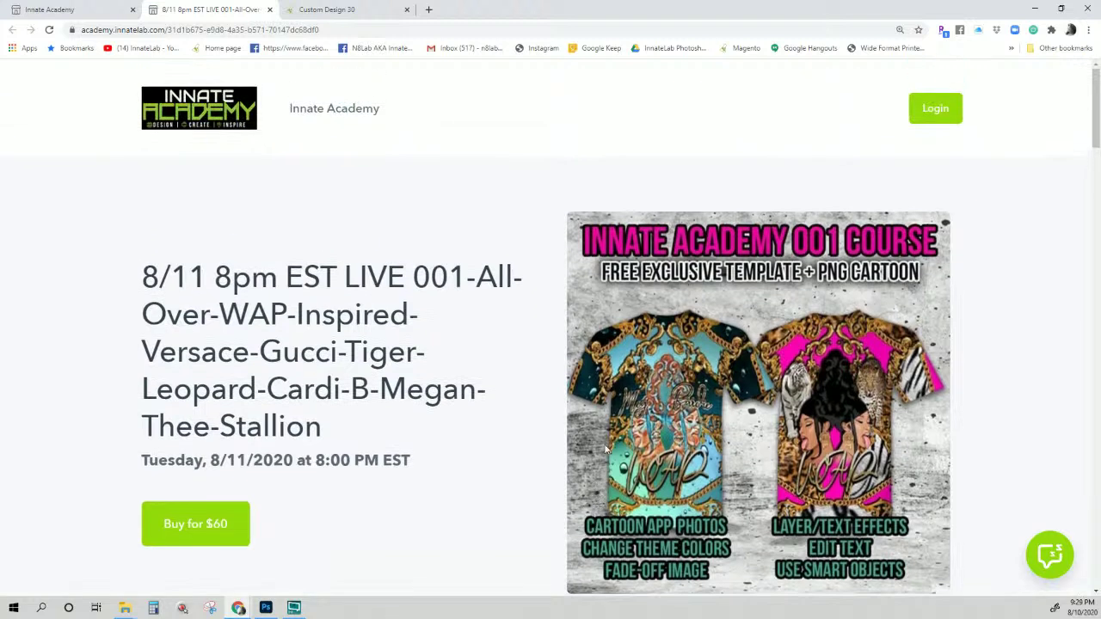
# - Go back to the academy home page at 100% zoom and open the Innate Academy Membership details
pyautogui.click(328, 112)
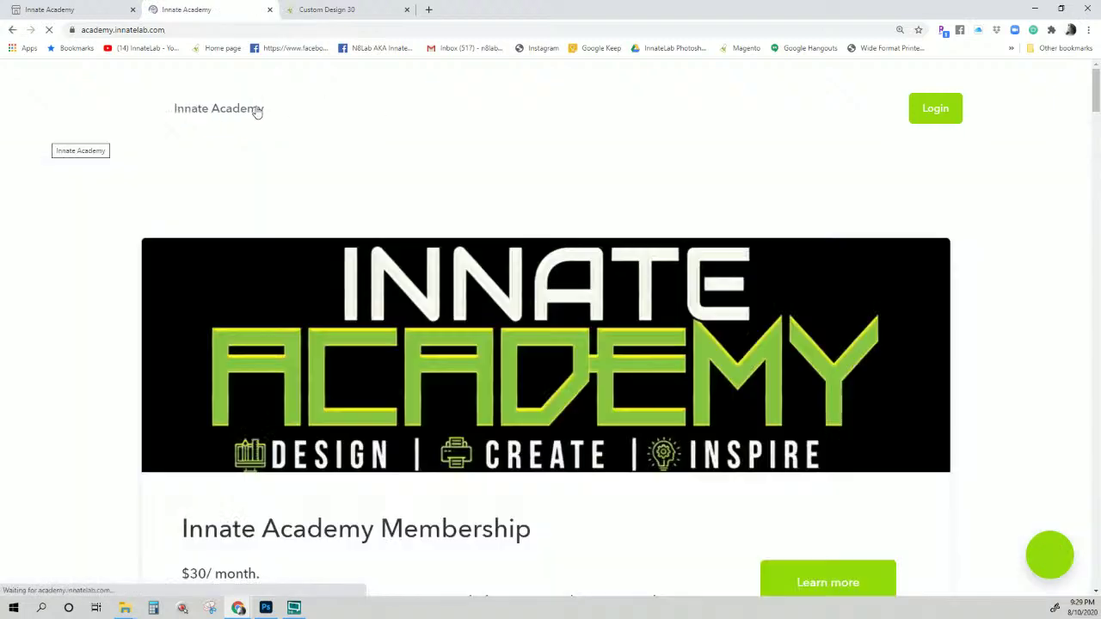
pyautogui.hotkey('ctrl', '-')
pyautogui.hotkey('ctrl', '-')
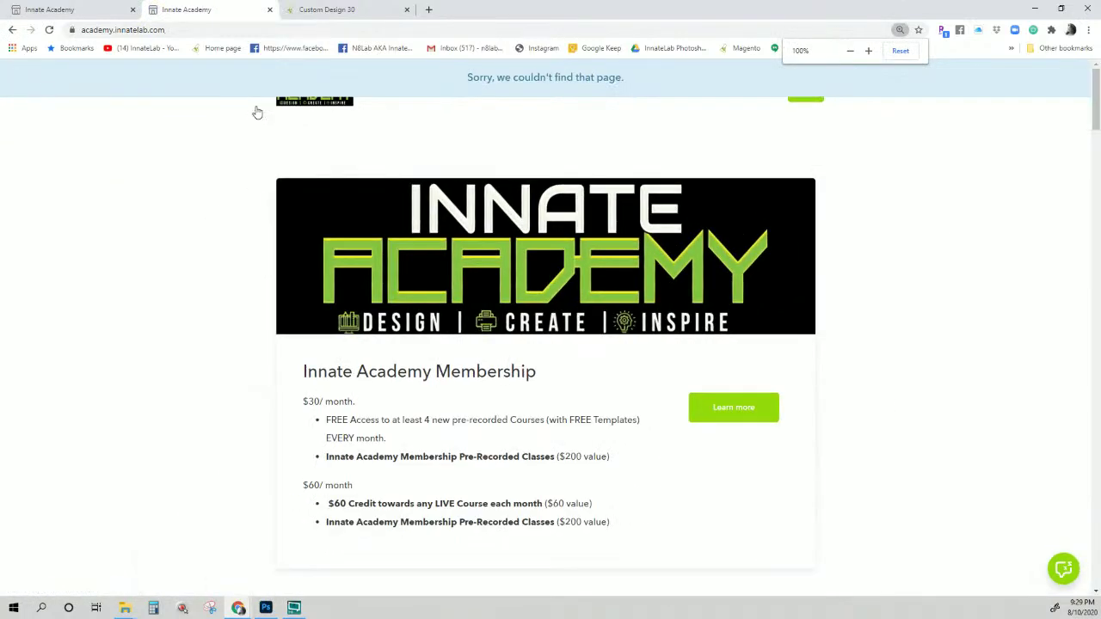
pyautogui.scroll(-1, 598, 341)
pyautogui.click(731, 289)
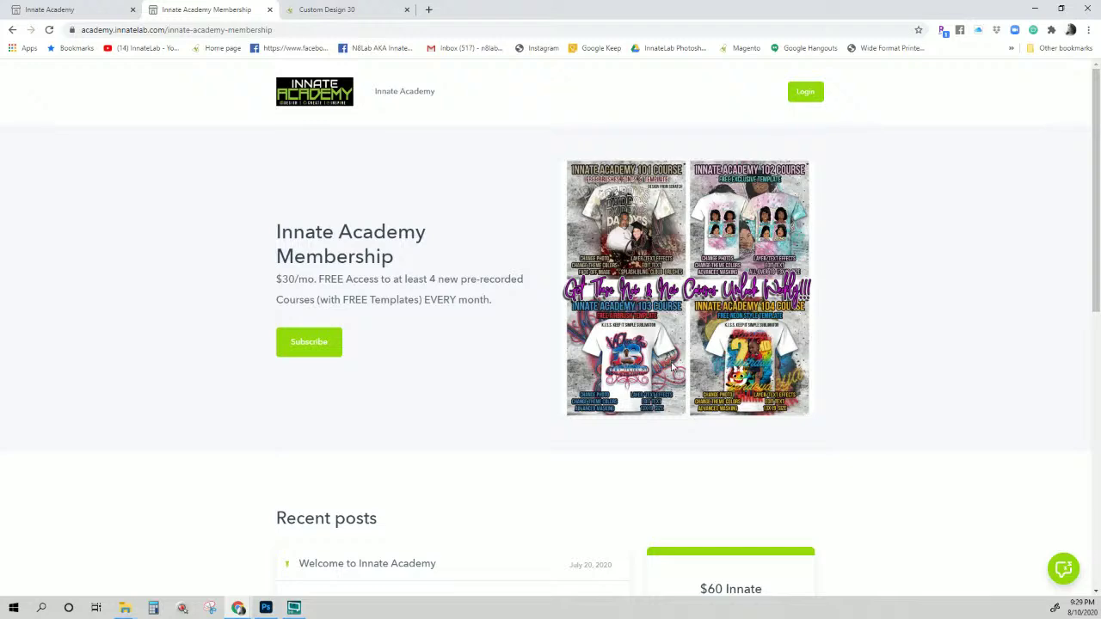
# - Examine what the $60 and $30 Innate Academy Membership Plans include
pyautogui.scroll(-4, 673, 368)
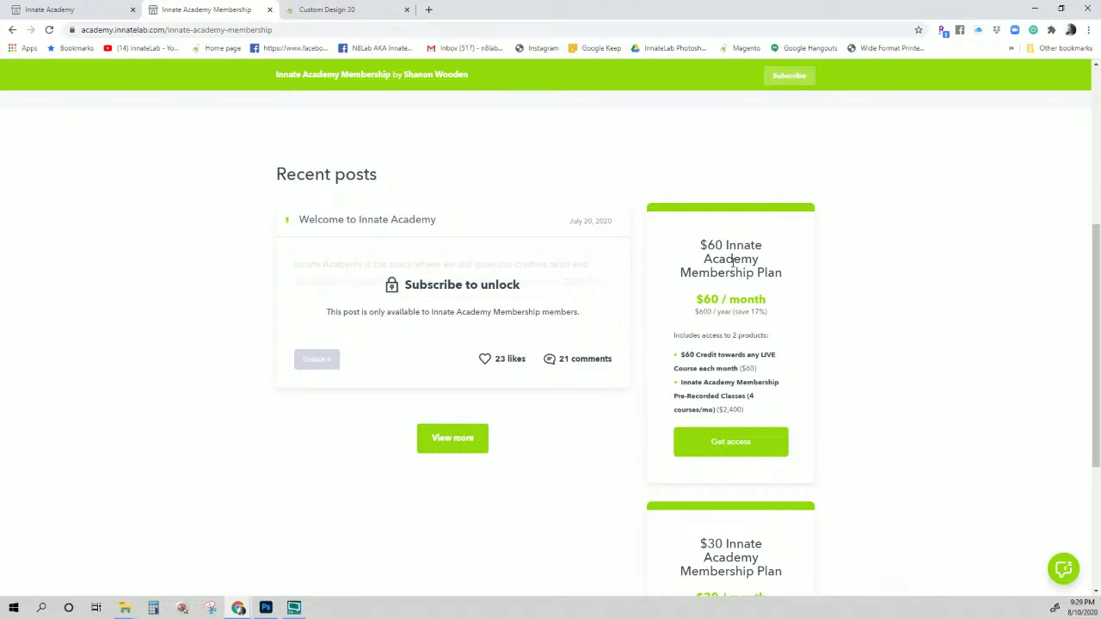
pyautogui.scroll(-1, 732, 260)
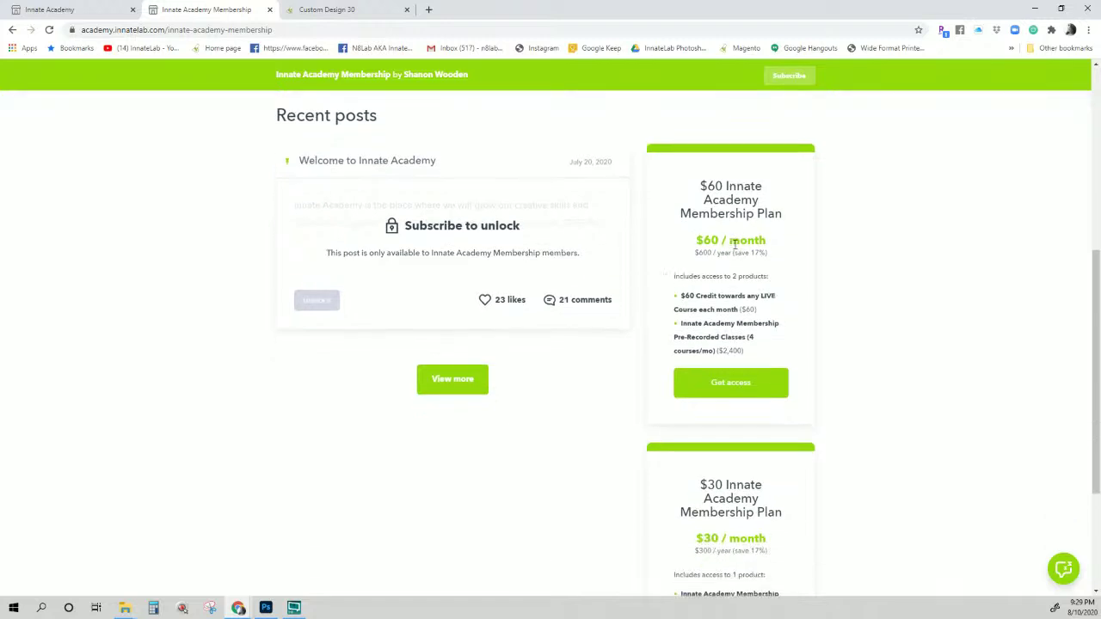
pyautogui.scroll(-1, 734, 258)
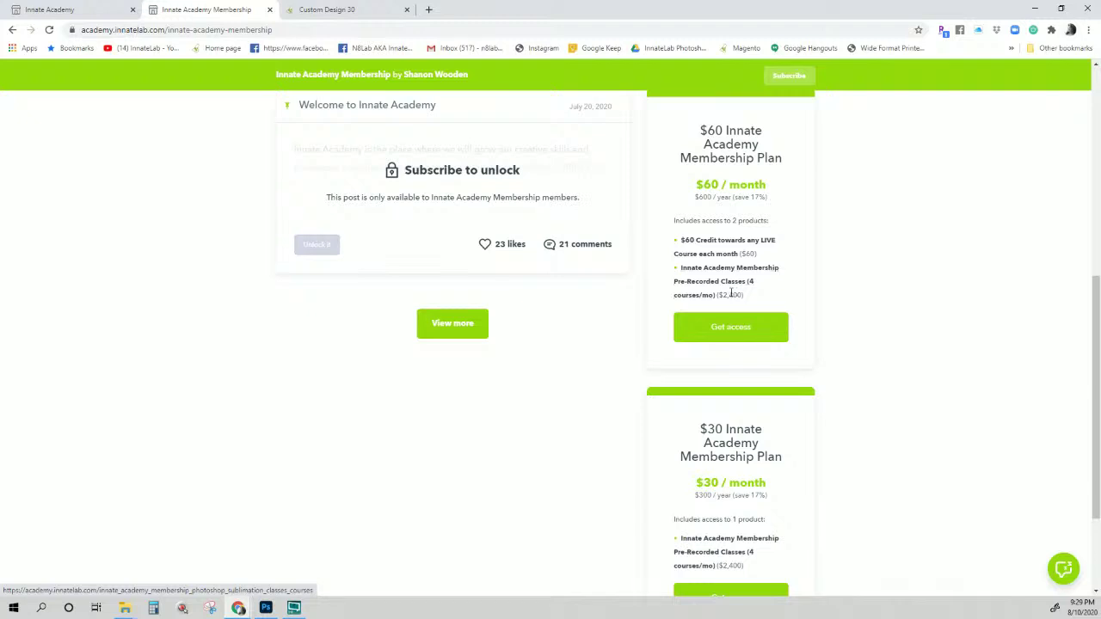
pyautogui.scroll(-1, 732, 286)
pyautogui.scroll(-1, 730, 293)
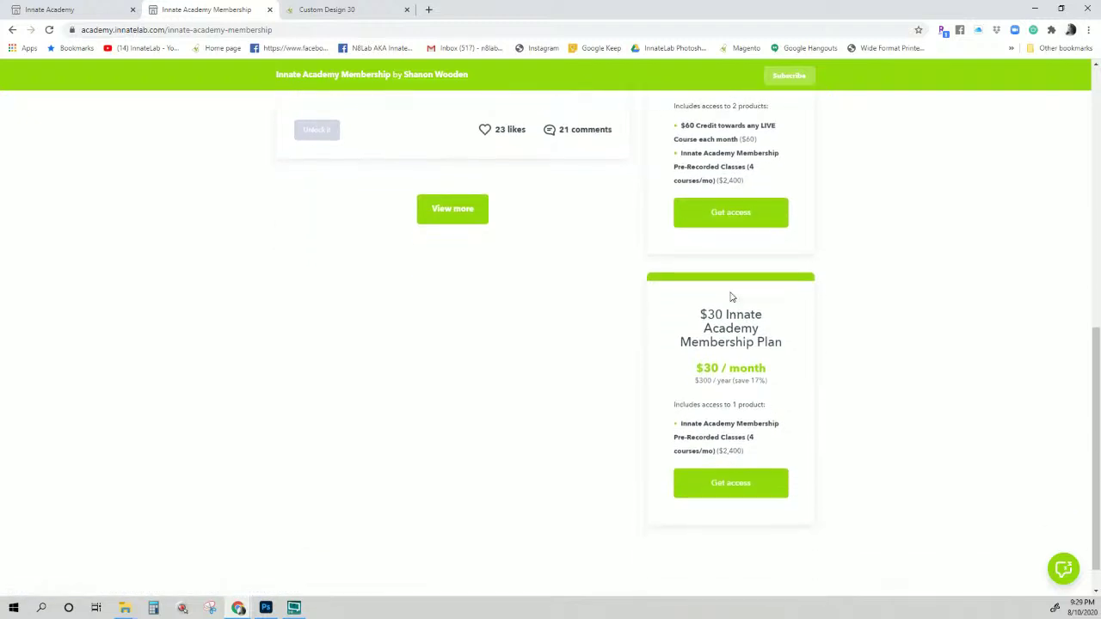
pyautogui.scroll(1, 730, 296)
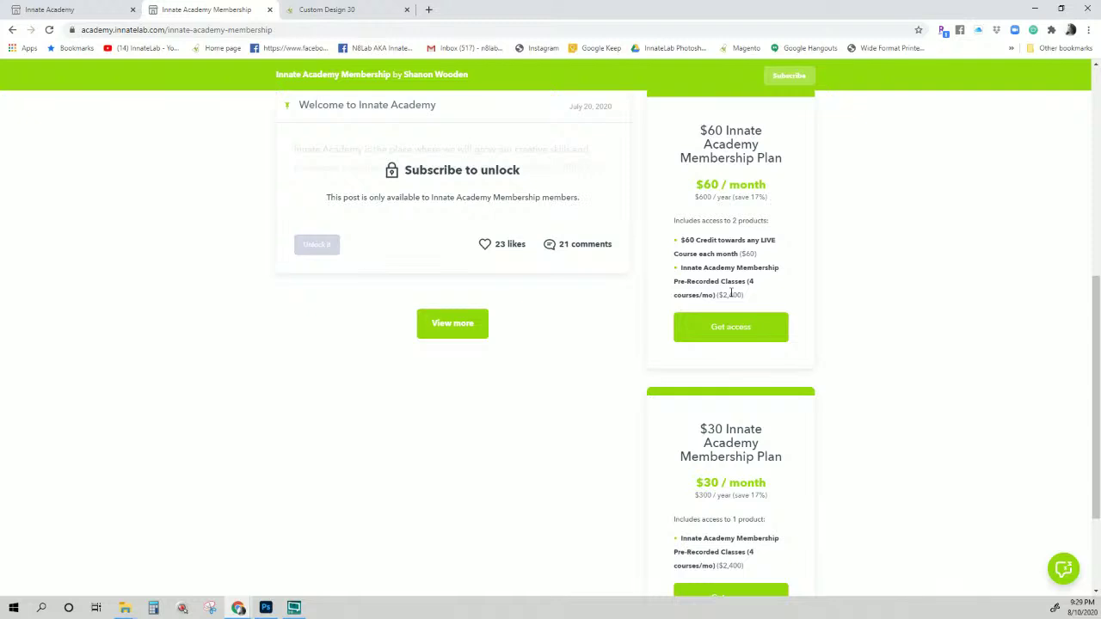
pyautogui.scroll(-1, 730, 294)
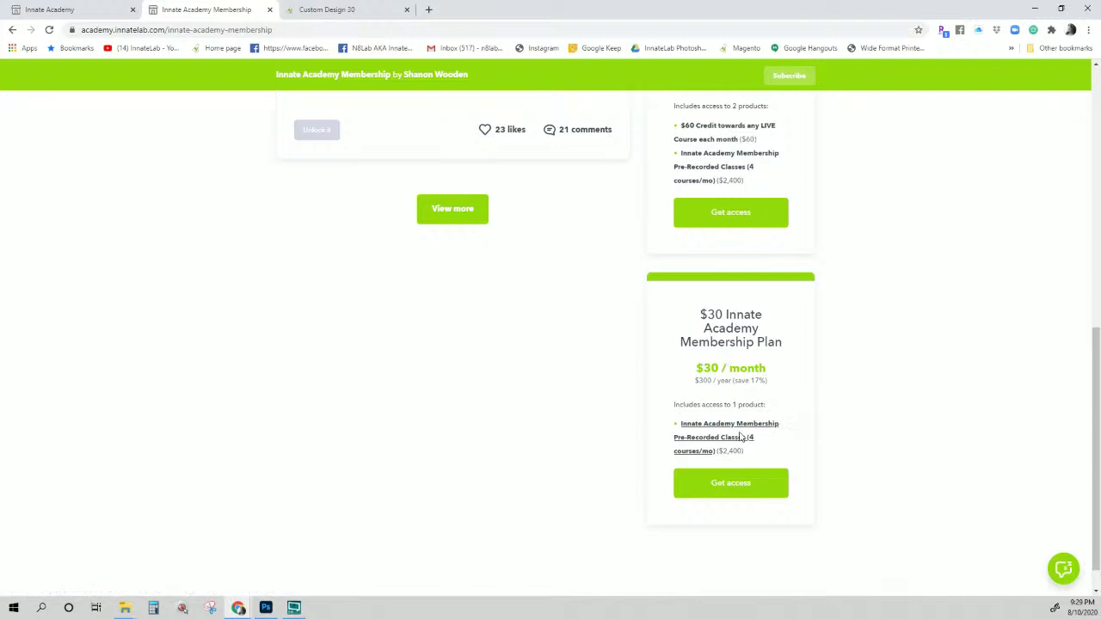
# - View the sign-up options for the $30 Innate Academy Membership Plan and cancel the purchase
pyautogui.click(739, 480)
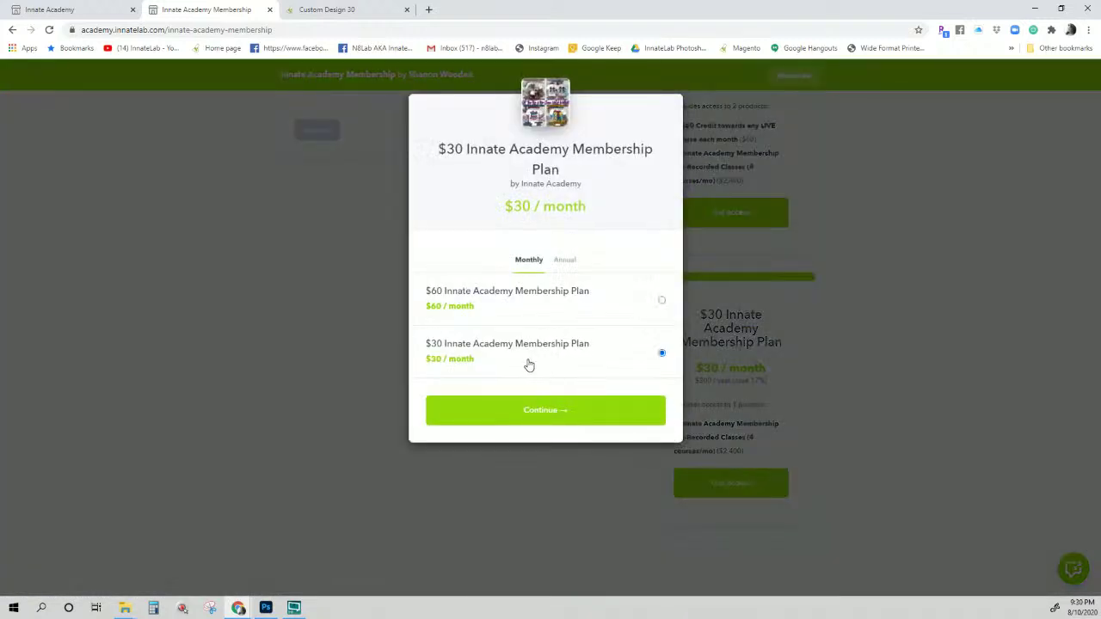
pyautogui.click(865, 232)
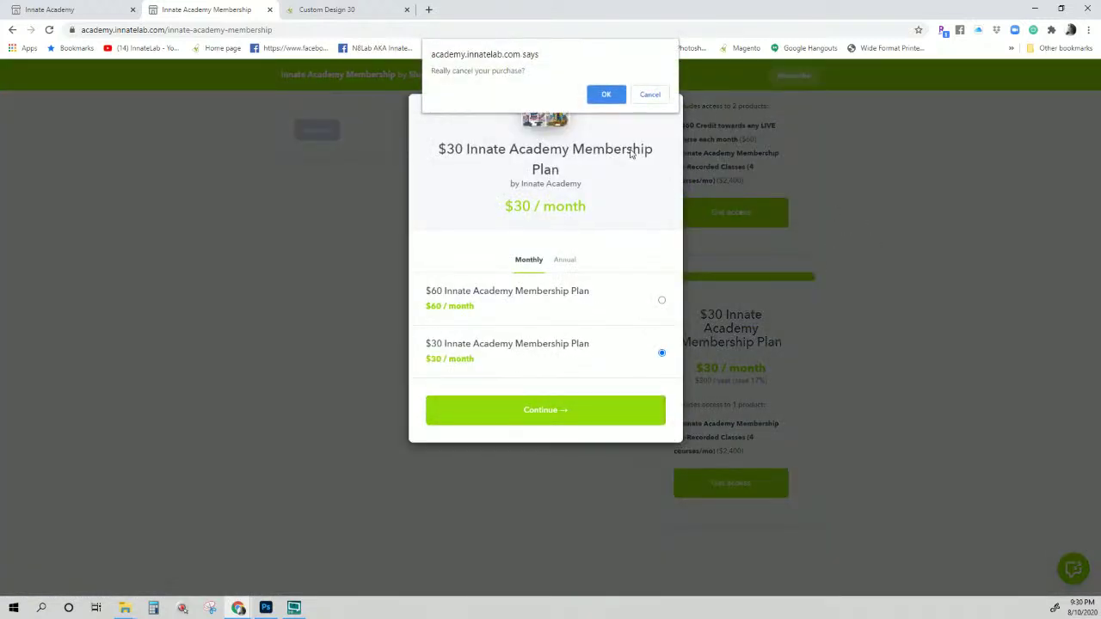
pyautogui.click(610, 96)
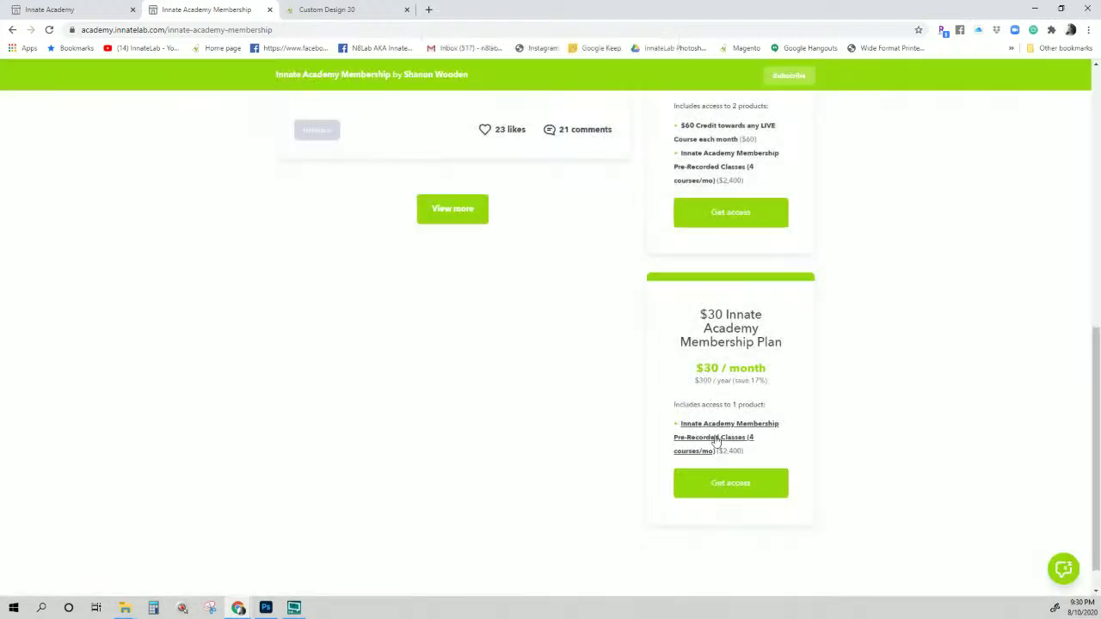
# - Open the $60 plan's Pre-Recorded Classes product in a new tab and look over its course contents
pyautogui.scroll(1, 710, 429)
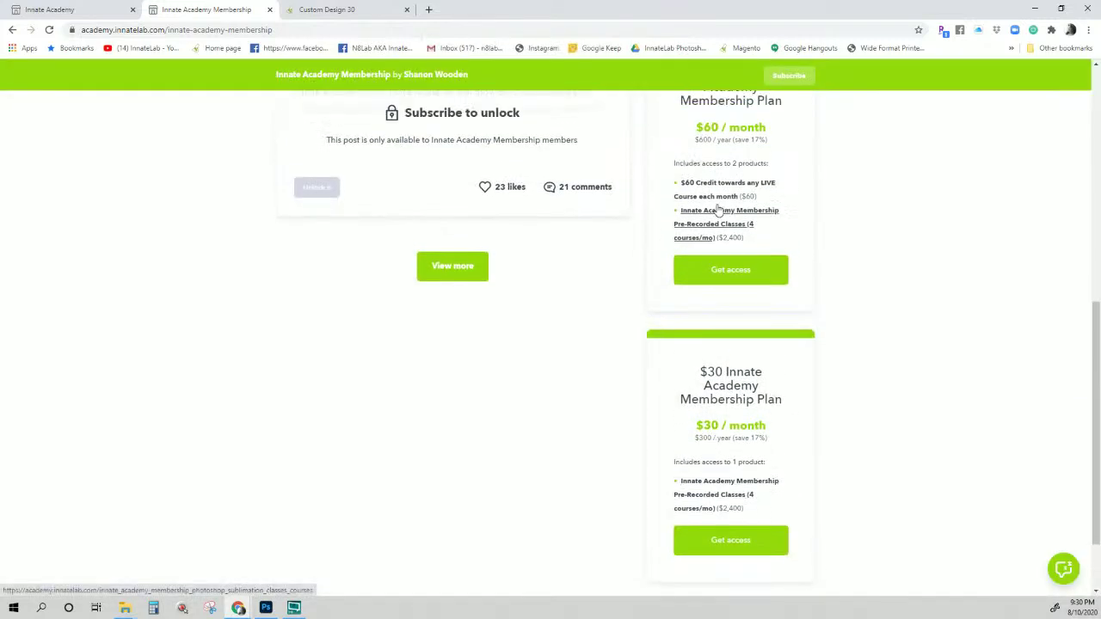
pyautogui.rightClick(723, 215)
pyautogui.press('Escape')
pyautogui.middleClick(723, 224)
pyautogui.click(361, 10)
pyautogui.scroll(-5, 576, 376)
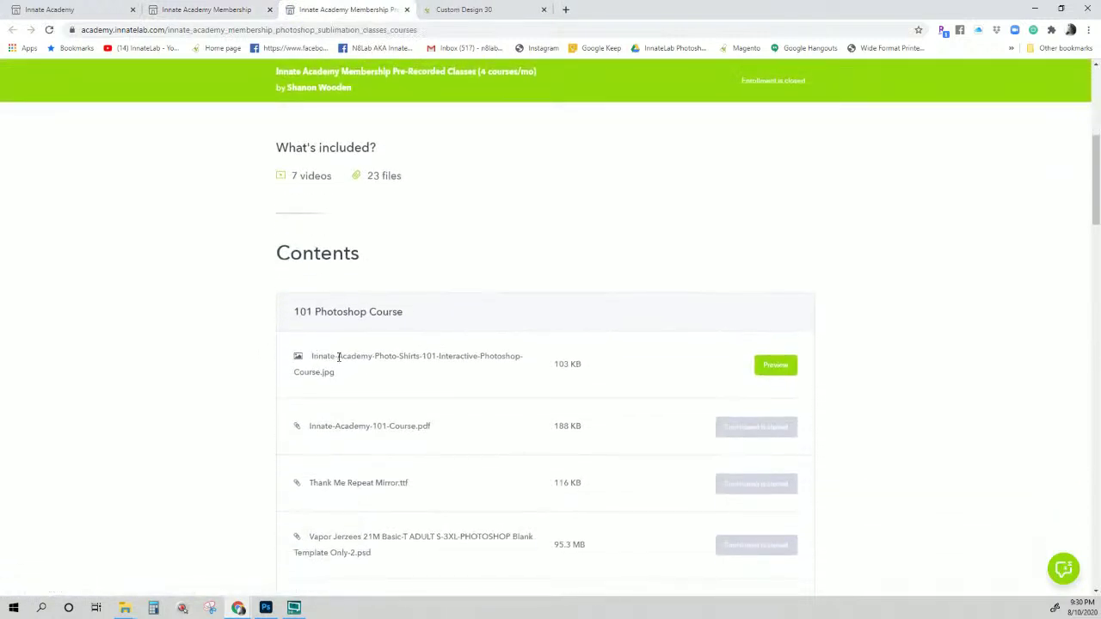
# - Preview the promotional images of the 101 Photoshop Course and the 102 Photoshop Course
pyautogui.click(776, 365)
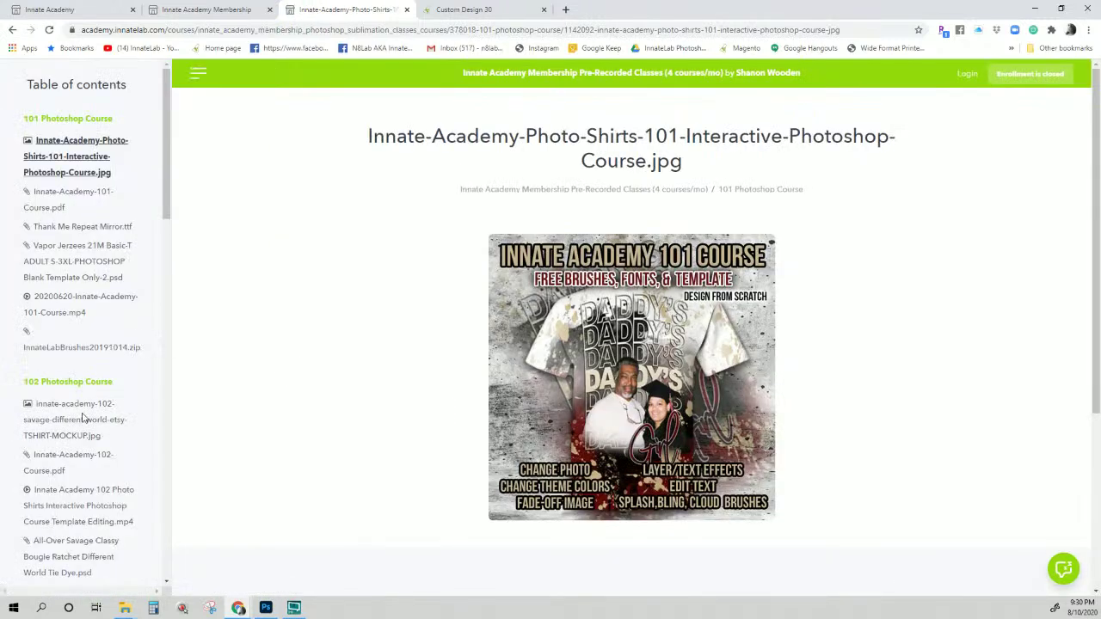
pyautogui.click(73, 388)
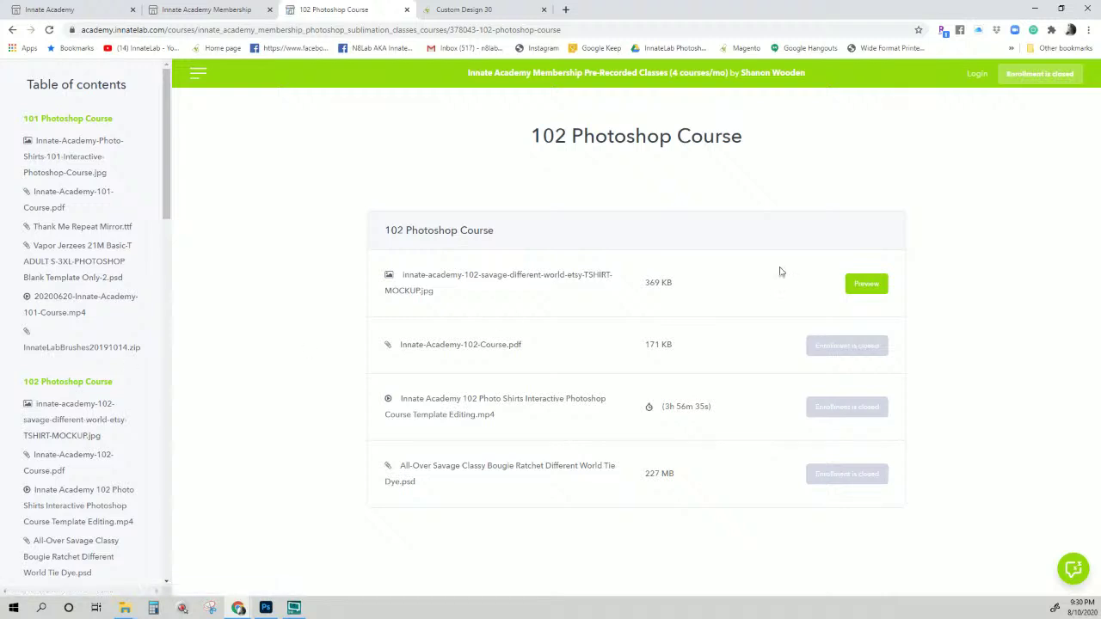
pyautogui.click(870, 285)
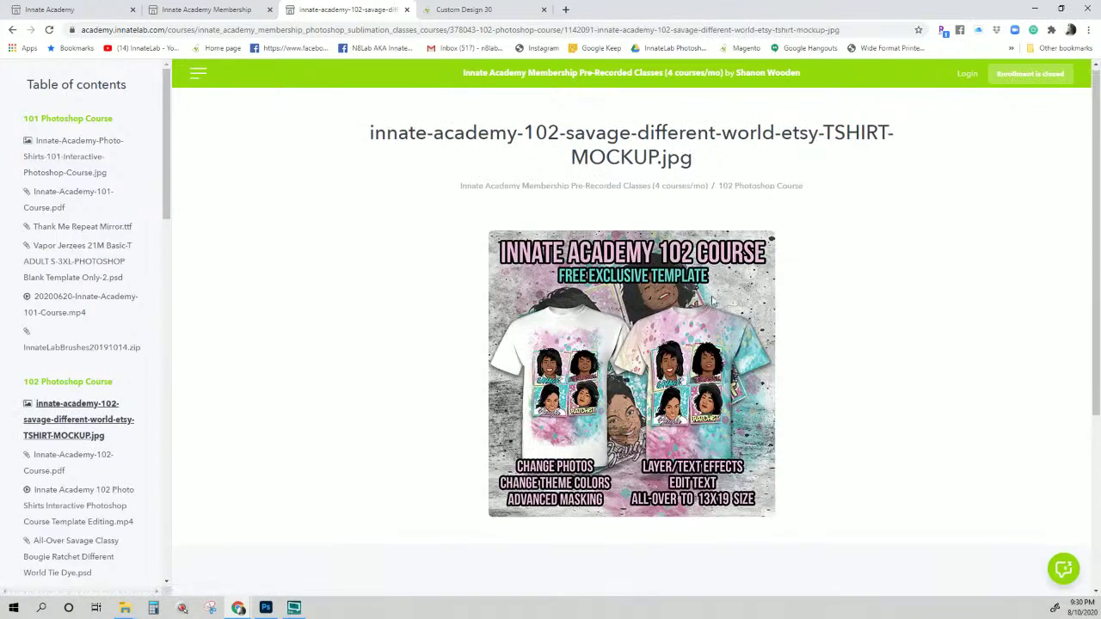
# - Preview the promotional image of the 103 Photoshop Course and open the 104 Photoshop Course's contents
pyautogui.scroll(-3, 98, 386)
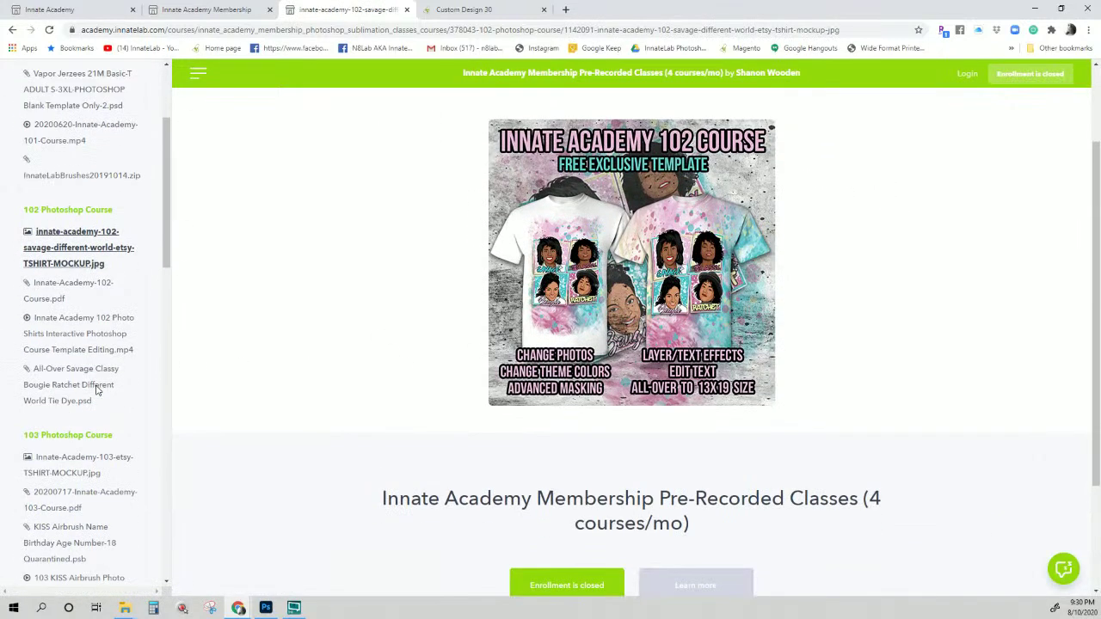
pyautogui.click(69, 319)
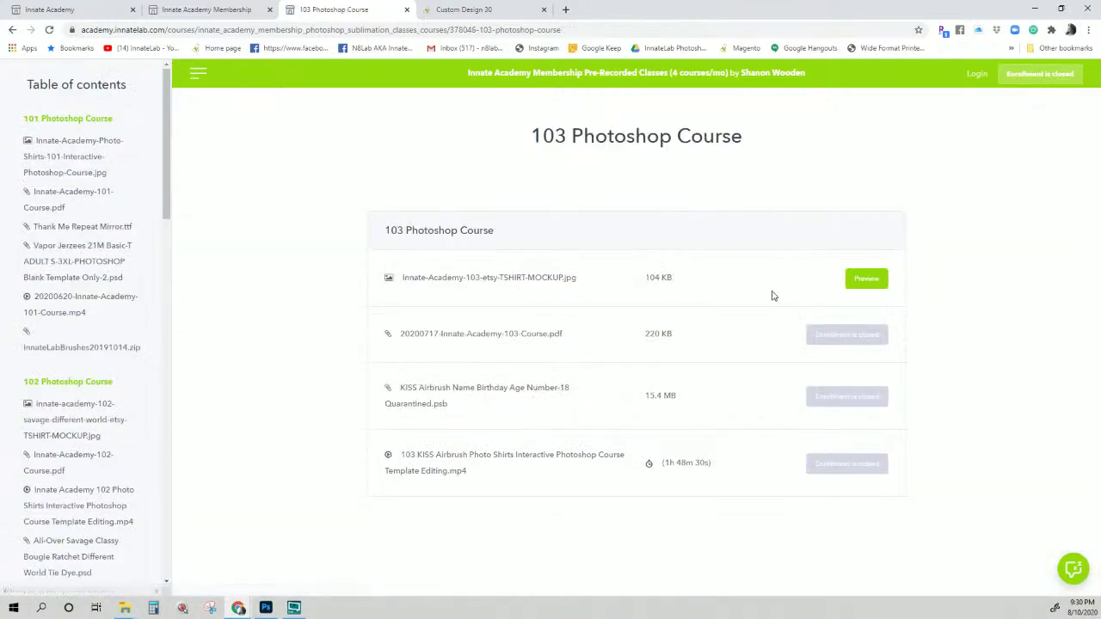
pyautogui.click(866, 278)
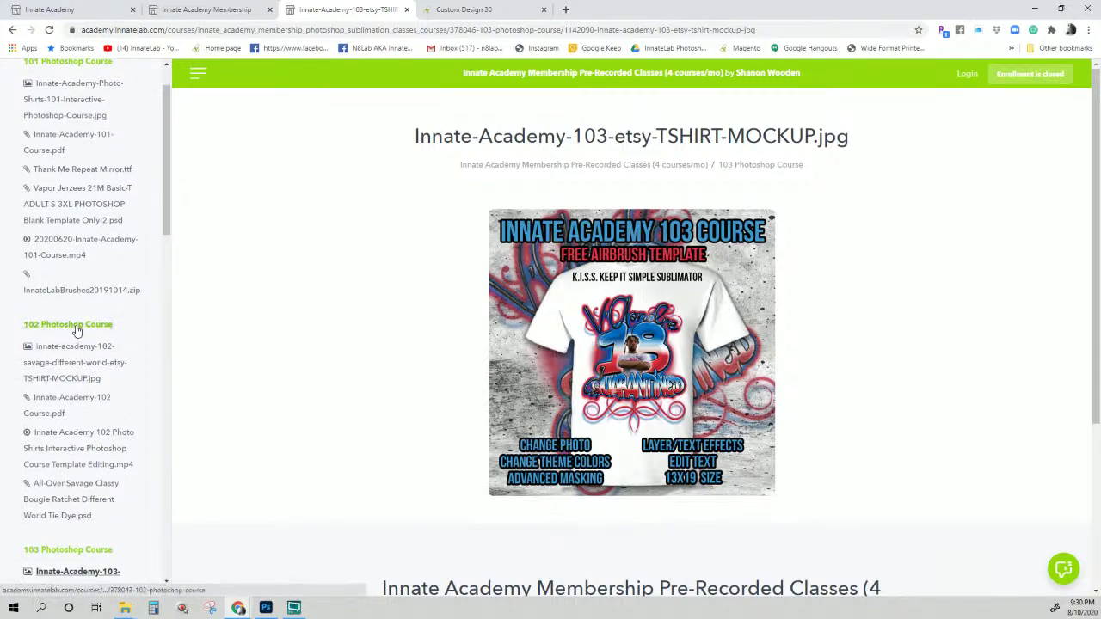
pyautogui.scroll(-4, 75, 331)
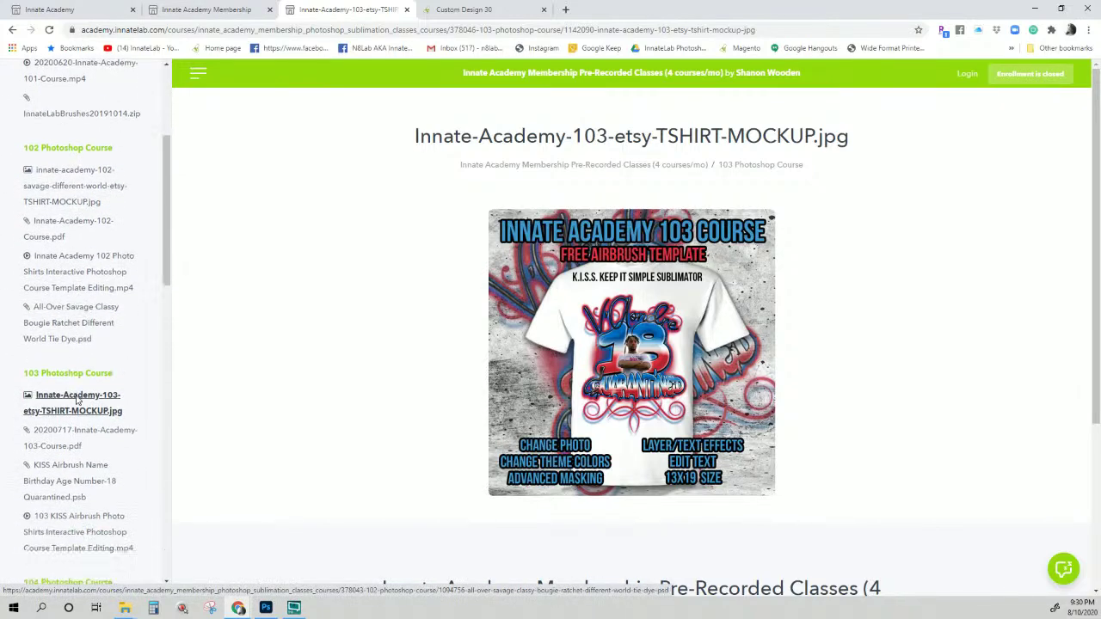
pyautogui.click(74, 416)
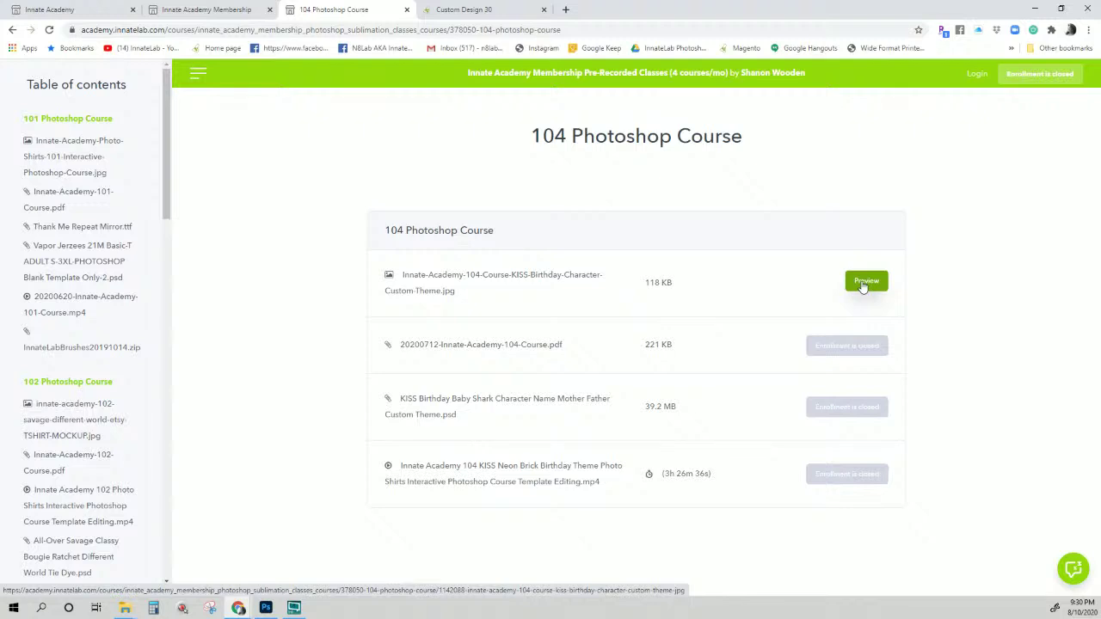
# - Open the contents list of the 105 Photoshop Course
pyautogui.scroll(-5, 103, 336)
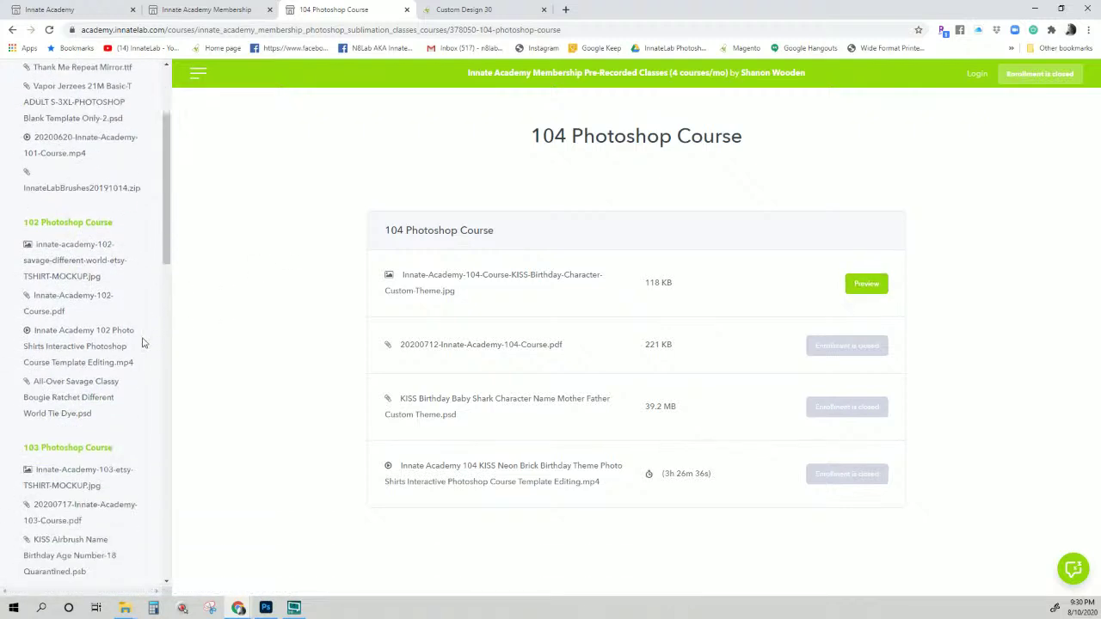
pyautogui.scroll(-5, 50, 334)
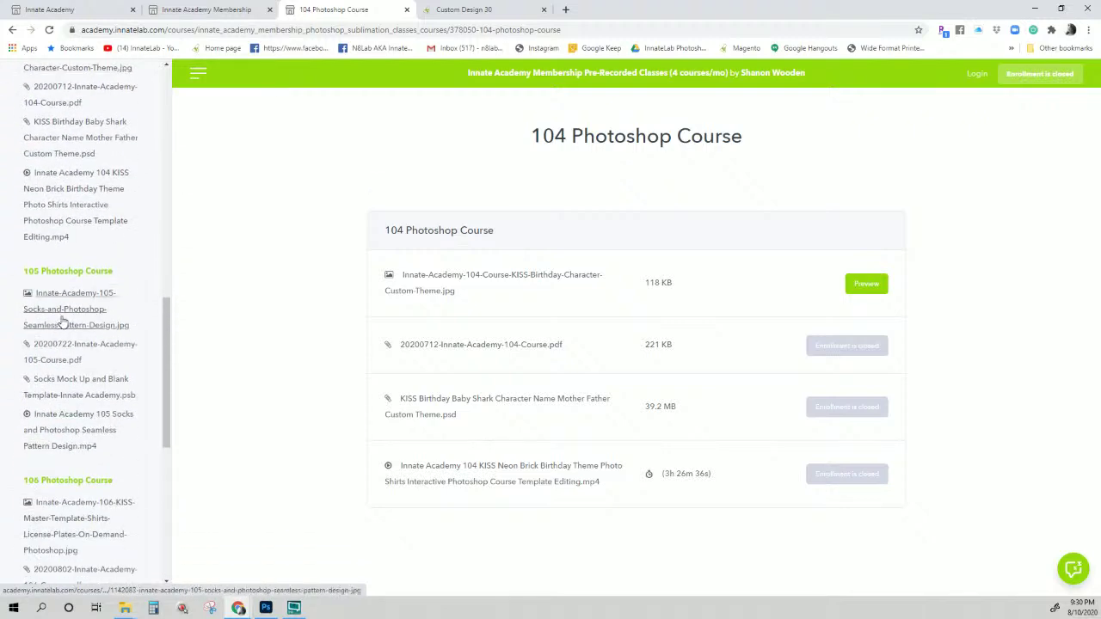
pyautogui.click(64, 273)
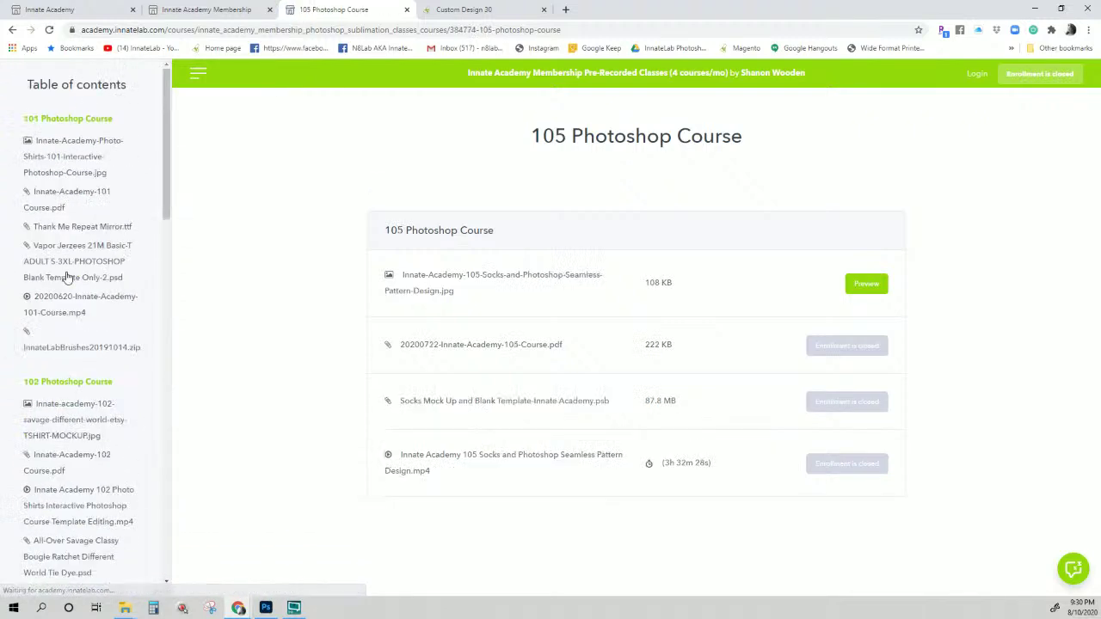
pyautogui.click(80, 384)
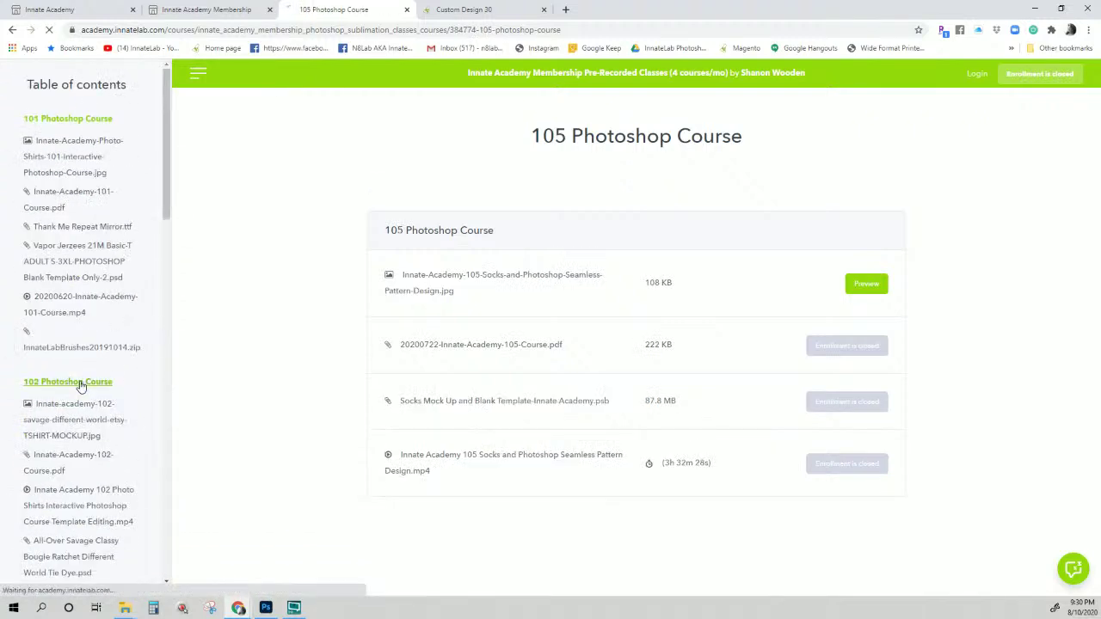
pyautogui.click(870, 289)
pyautogui.scroll(-2, 602, 332)
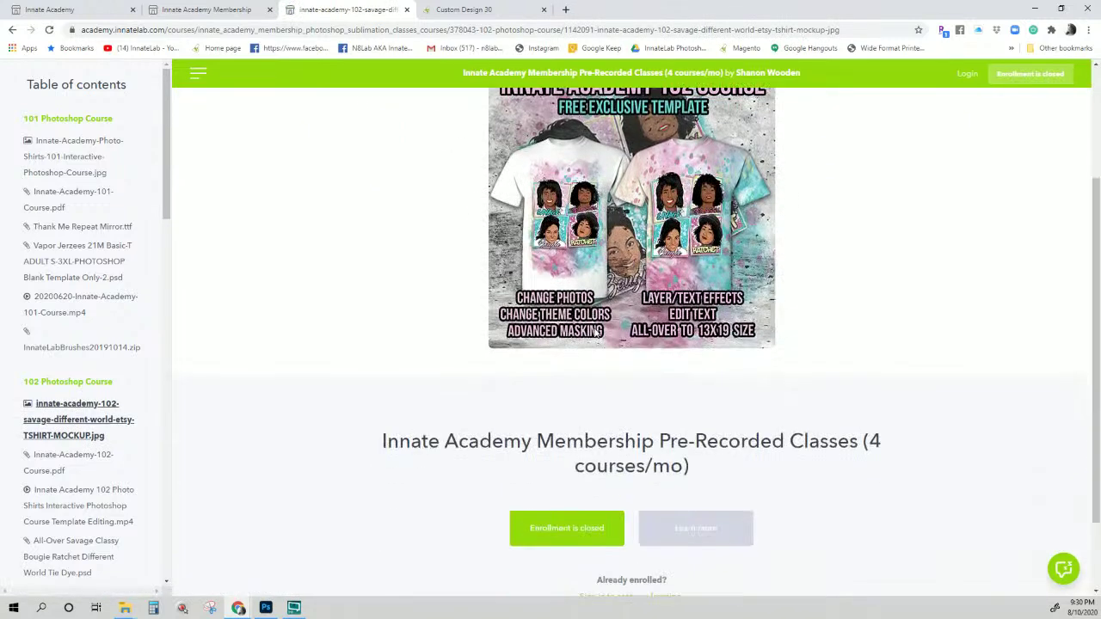
pyautogui.scroll(2, 595, 334)
pyautogui.scroll(-2, 595, 334)
# - Preview the Socks and Photoshop Seamless Pattern Design image of the 105 Photoshop Course
pyautogui.scroll(-7, 74, 362)
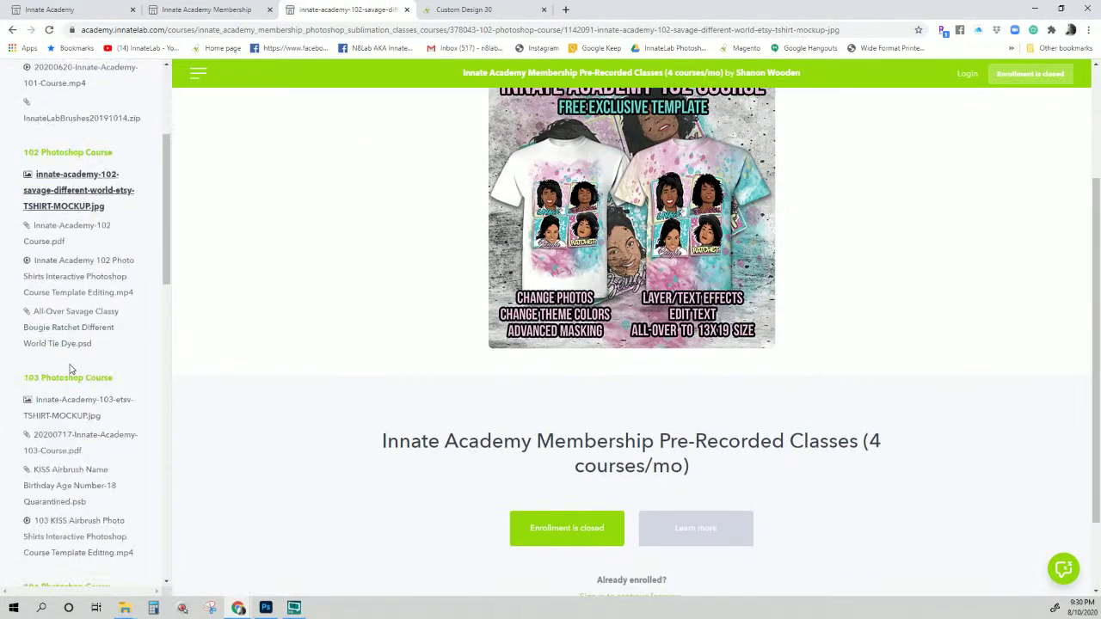
pyautogui.scroll(-3, 59, 337)
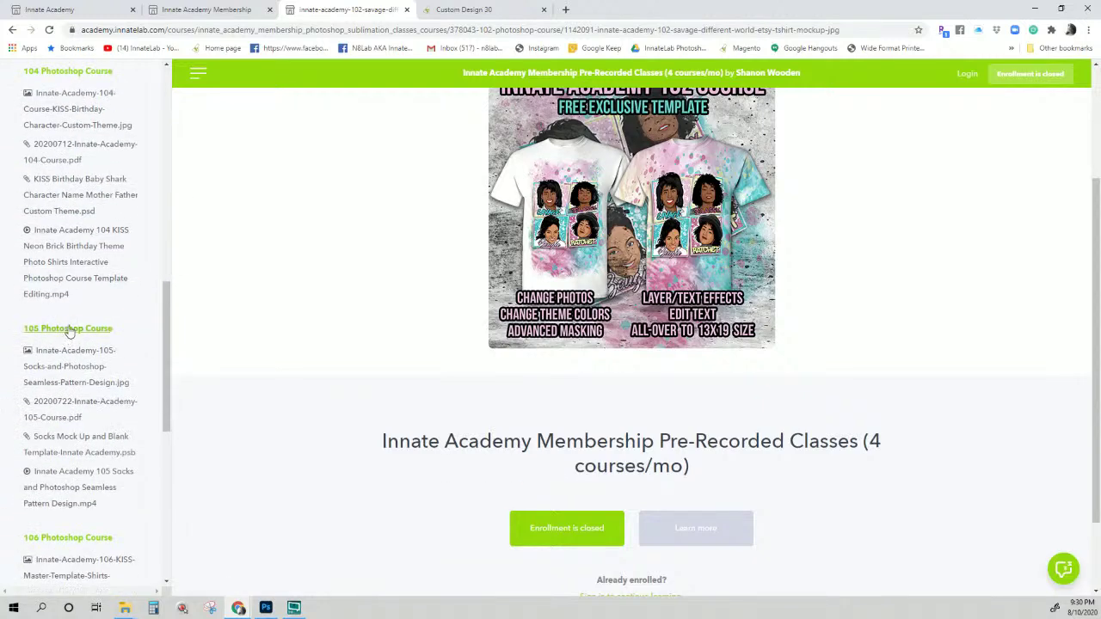
pyautogui.click(68, 328)
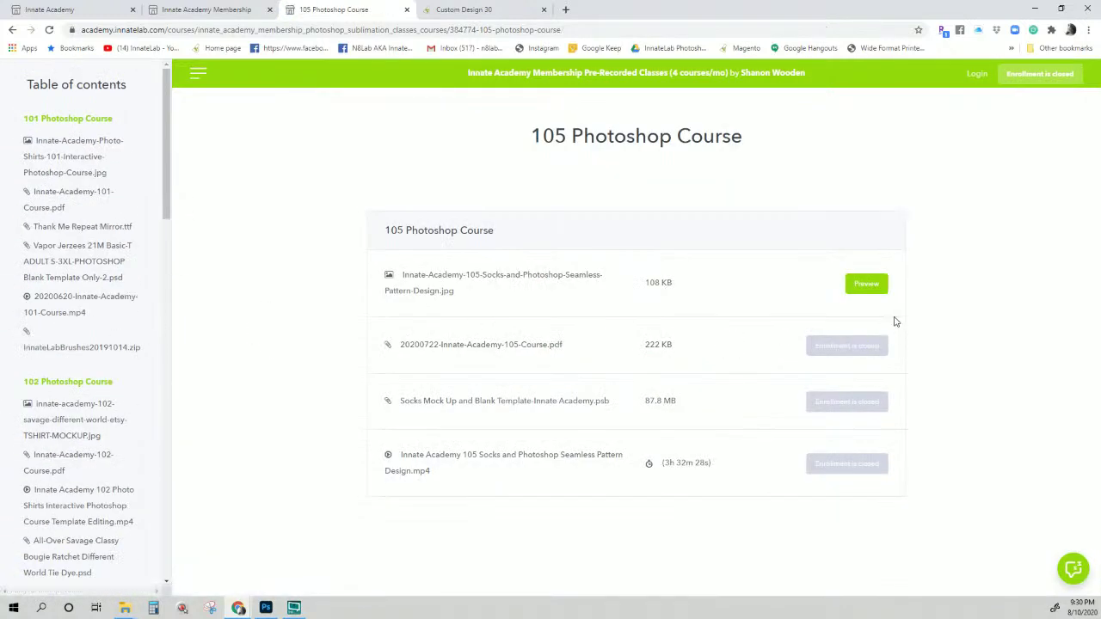
pyautogui.click(866, 287)
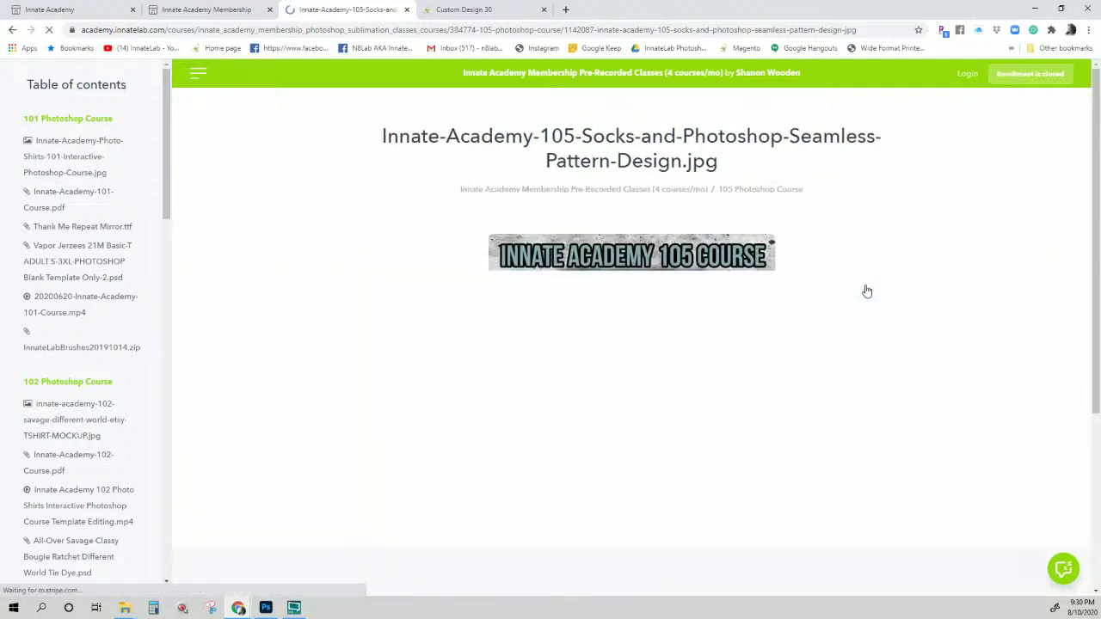
pyautogui.scroll(-3, 576, 420)
# - Preview the KISS Master Template Shirts License Plates image of the 106 Photoshop Course
pyautogui.scroll(-10, 17, 392)
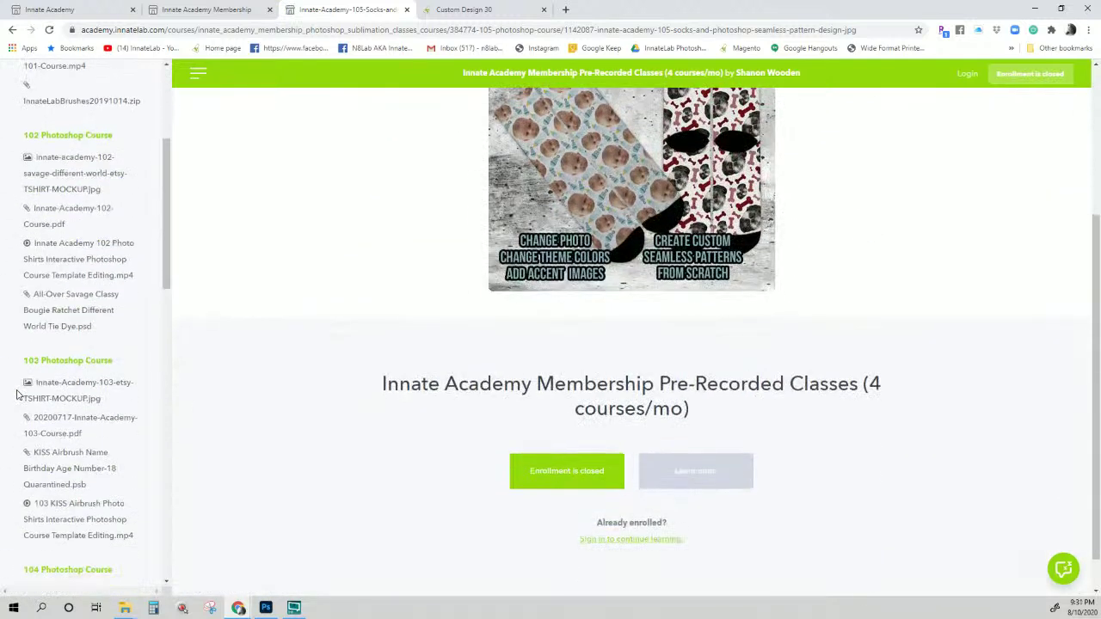
pyautogui.scroll(-5, 17, 392)
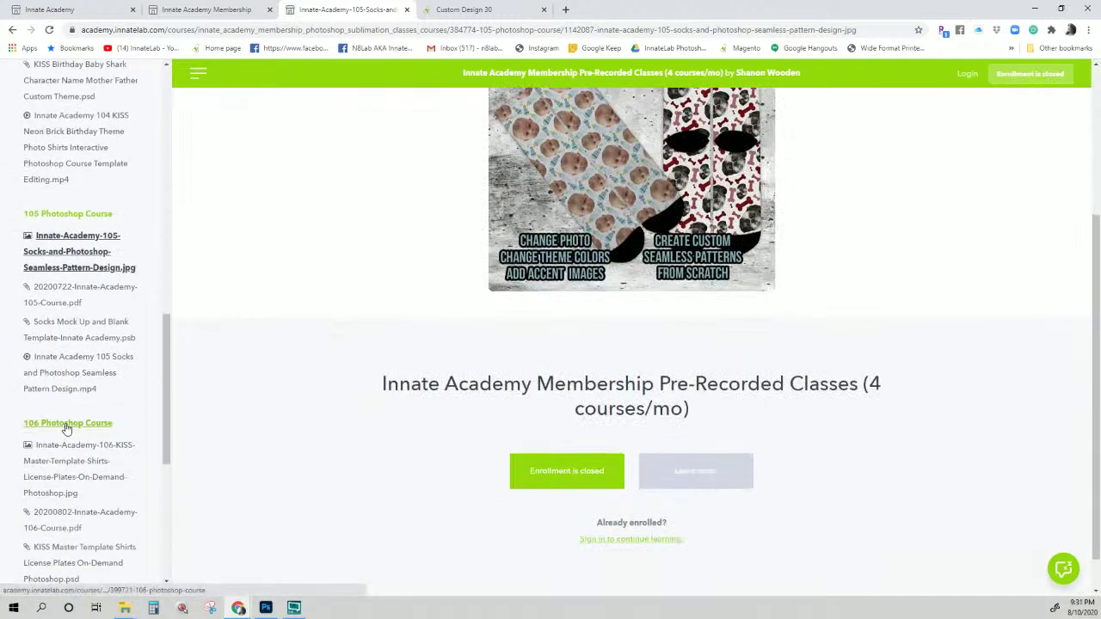
pyautogui.scroll(-2, 82, 446)
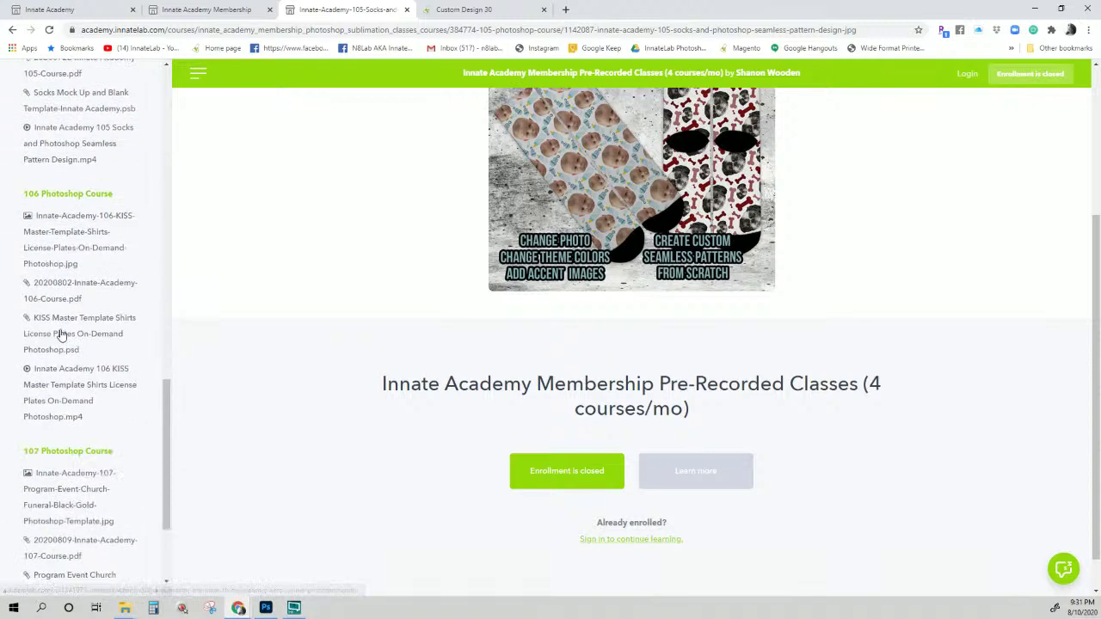
pyautogui.click(60, 226)
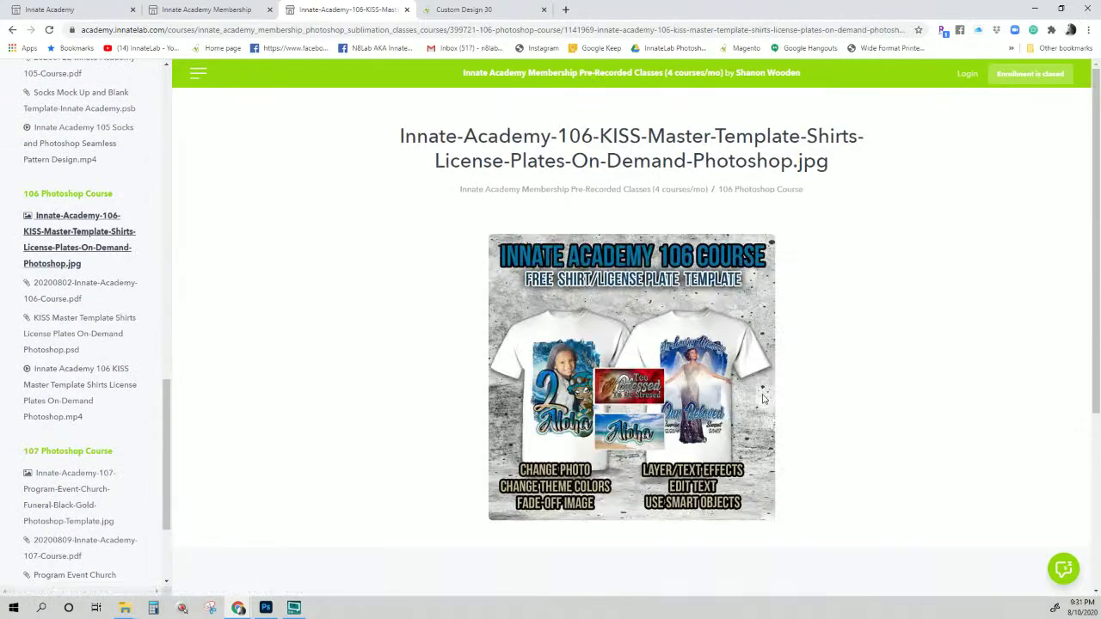
pyautogui.scroll(-1, 387, 326)
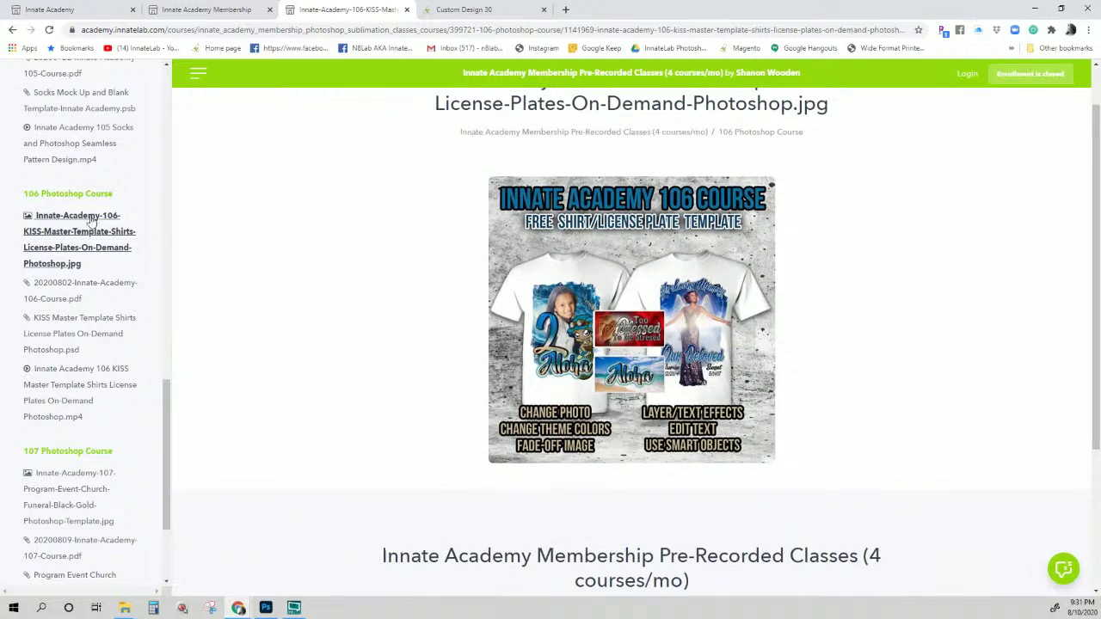
# - Preview the Program Event Church Funeral template image of the 107 Photoshop Course
pyautogui.scroll(-2, 60, 258)
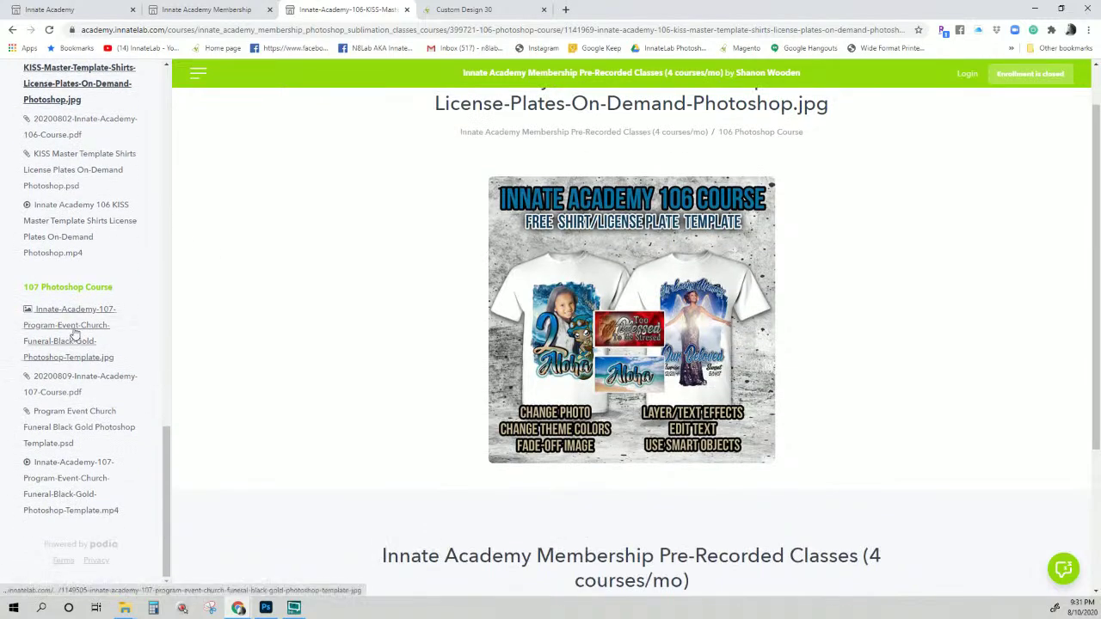
pyautogui.click(74, 333)
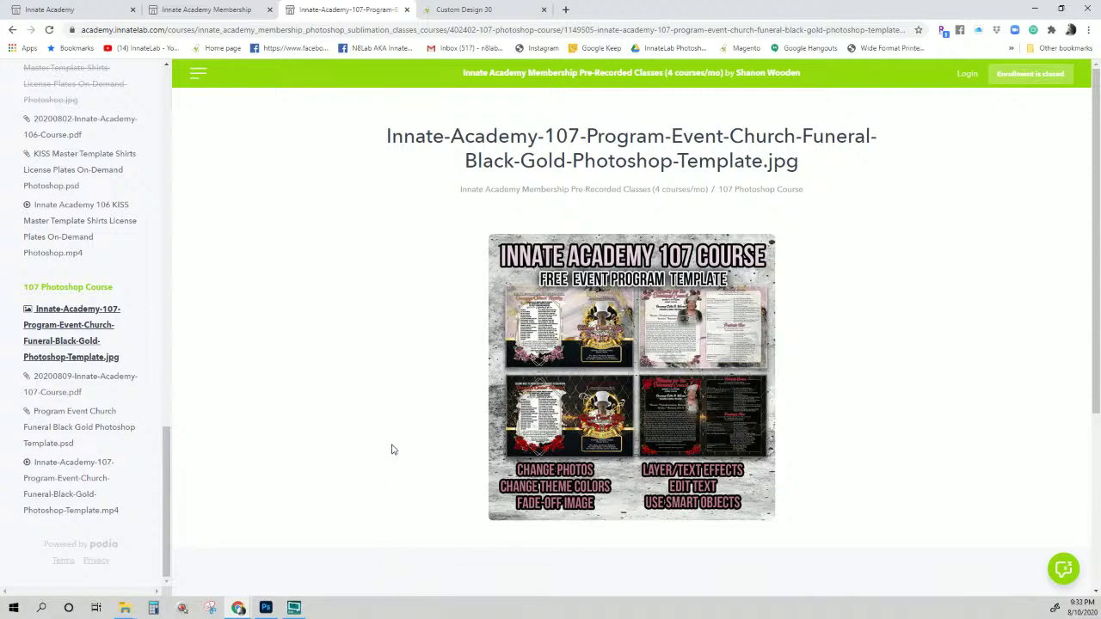
pyautogui.scroll(3, 275, 214)
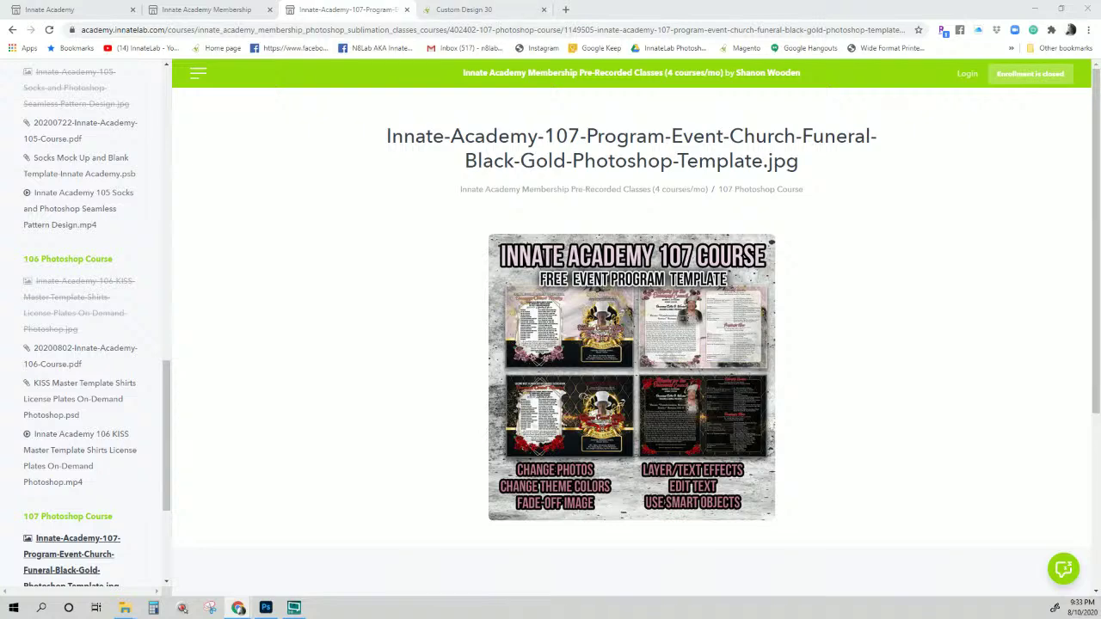
# - Return to the Innate Lab store tab, open the Sub Blanks category and look over its products
pyautogui.click(488, 10)
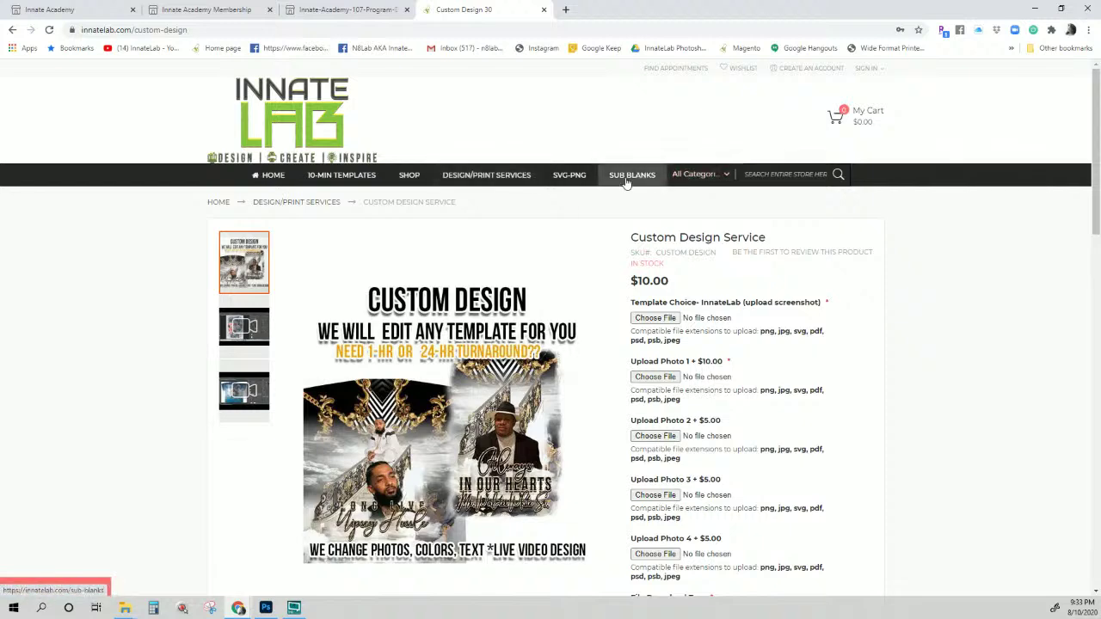
pyautogui.scroll(-1, 610, 177)
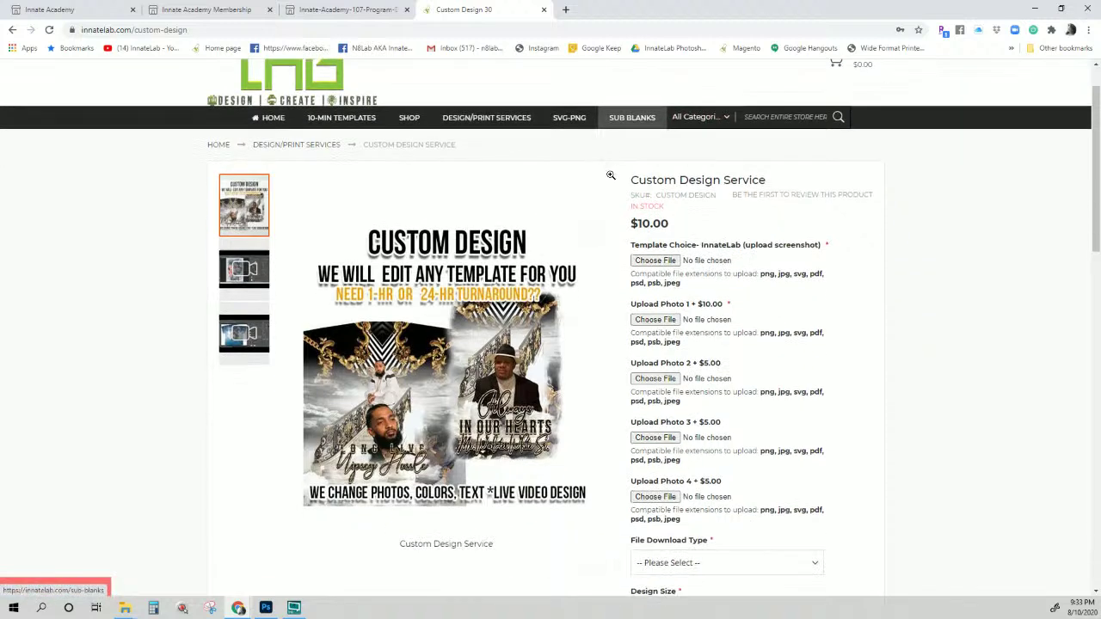
pyautogui.click(622, 125)
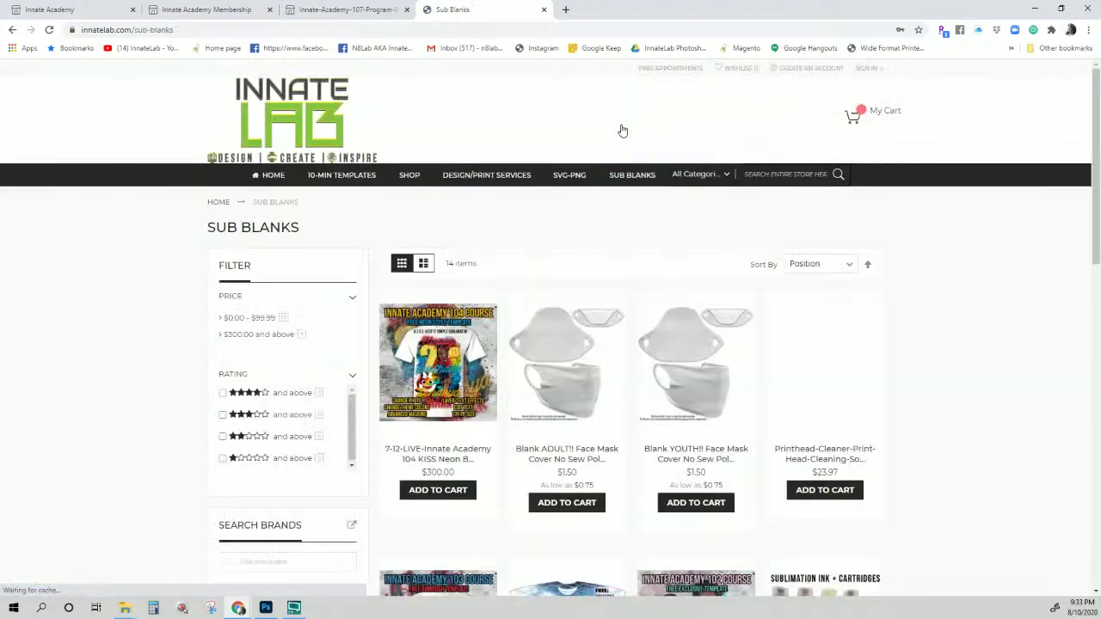
pyautogui.scroll(-3, 623, 135)
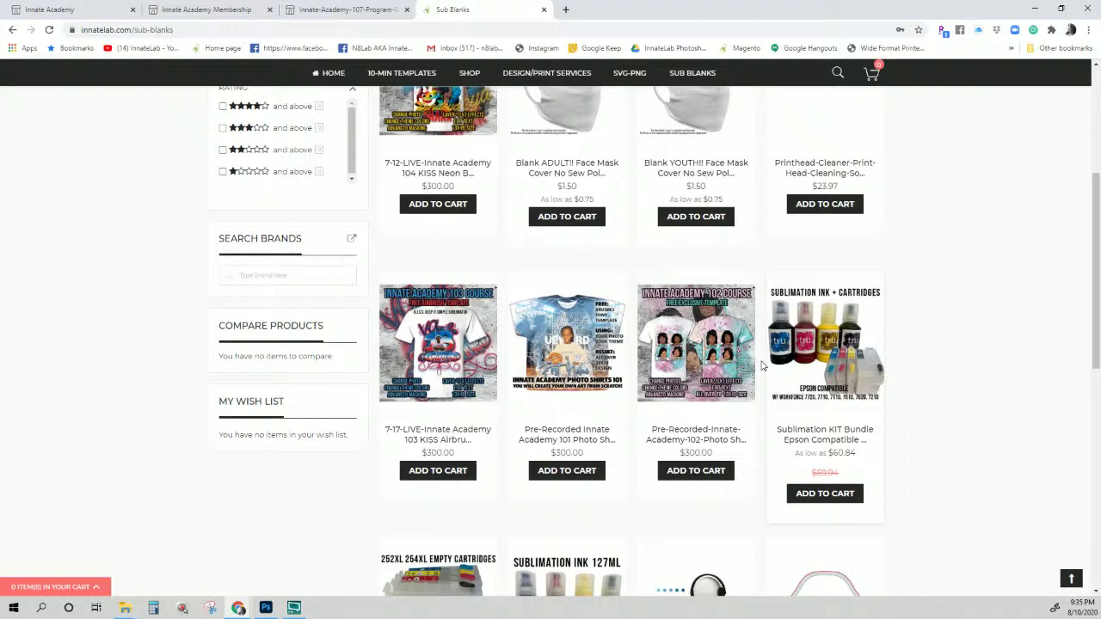
pyautogui.scroll(1, 761, 365)
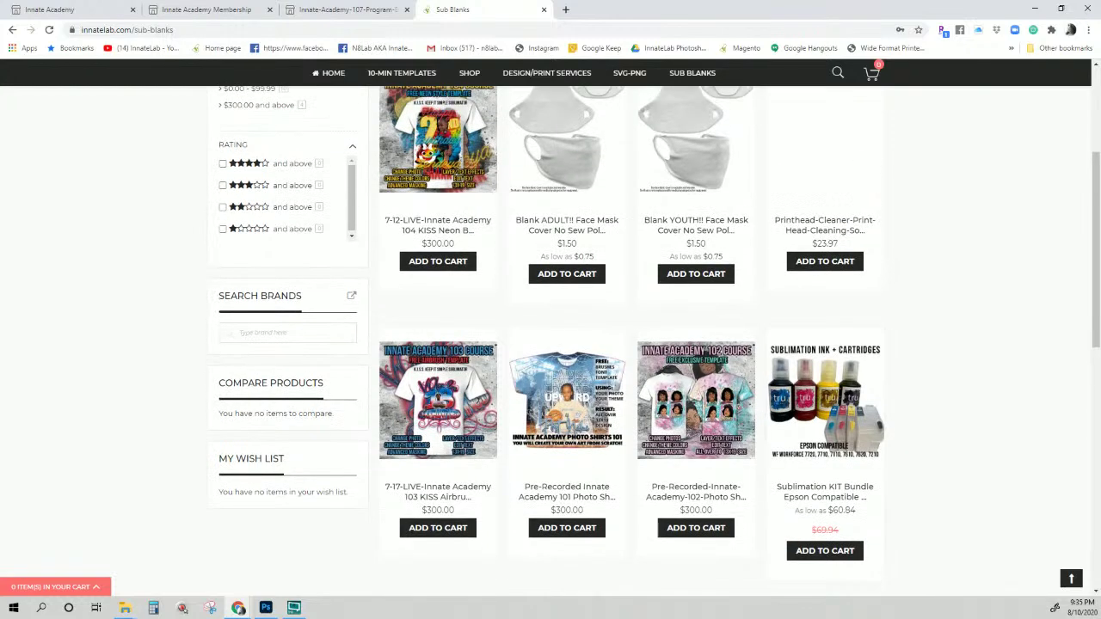